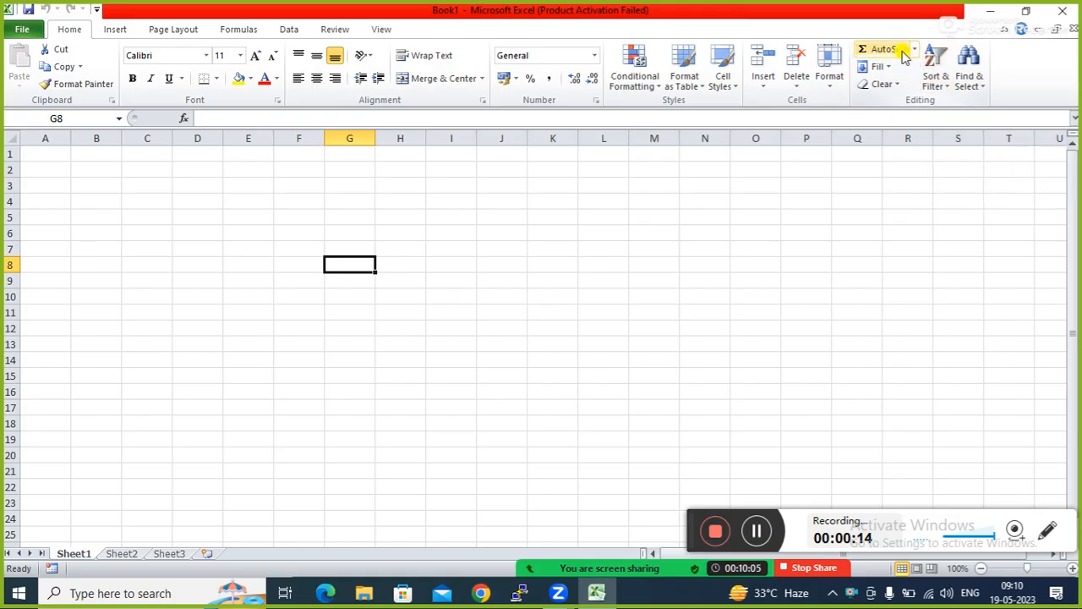
{"action": "left_click", "coordinate": [915, 50]}
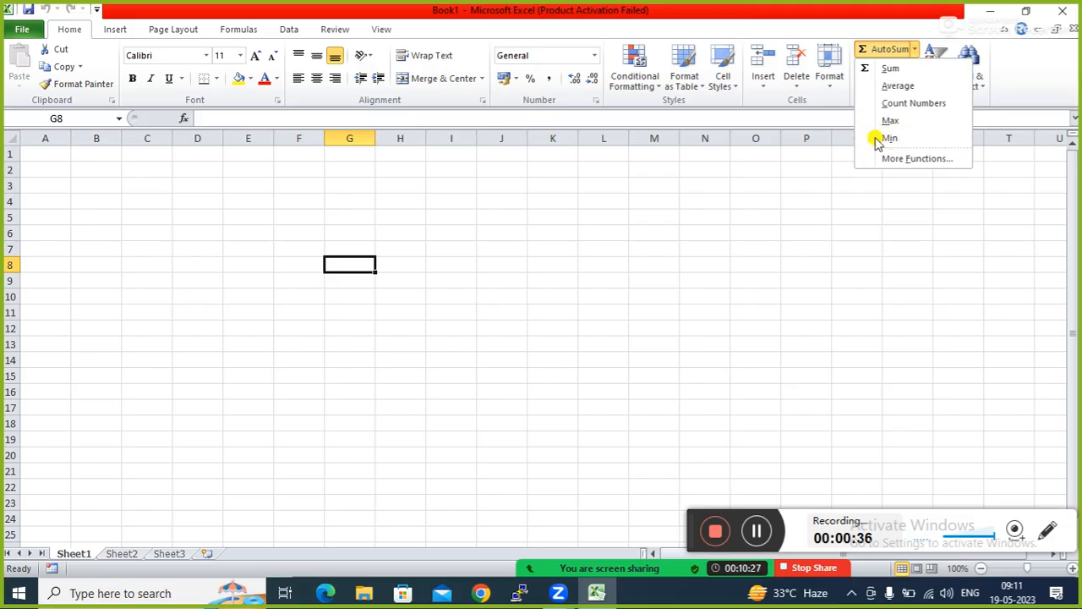
{"action": "left_click", "coordinate": [357, 279]}
{"action": "left_click", "coordinate": [213, 197]}
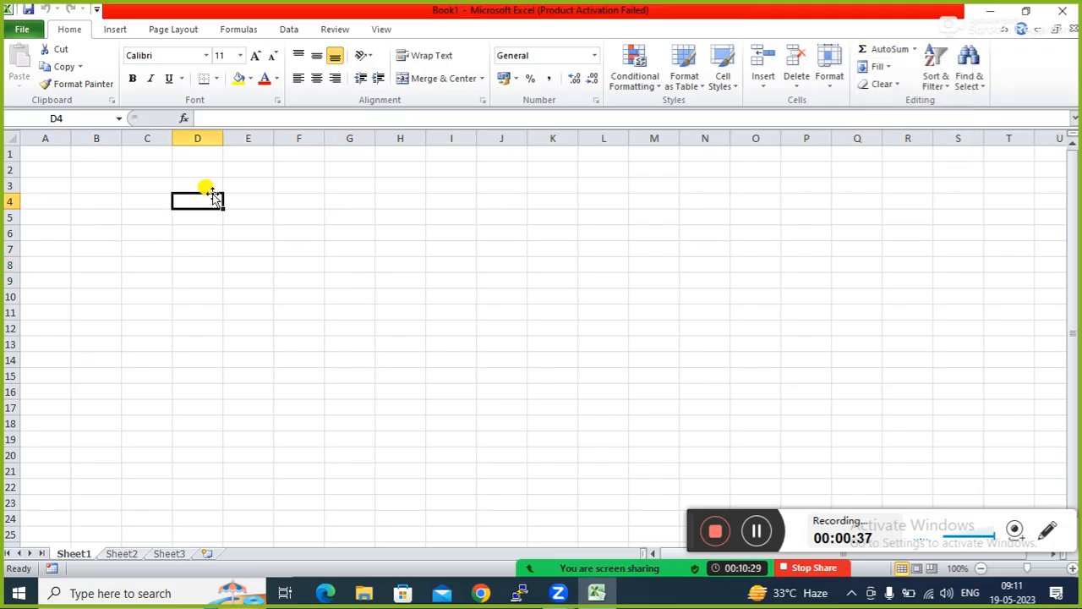
Switch to the open daskboard workbook and display its Sheet1 sales data
{"action": "left_click", "coordinate": [991, 10]}
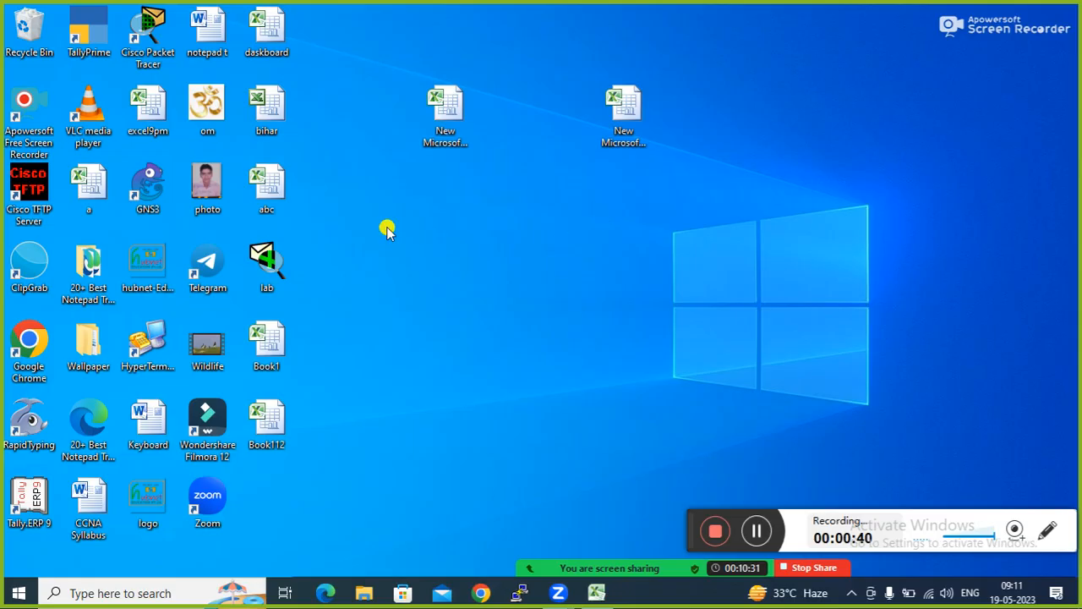
{"action": "key", "text": "alt+Tab"}
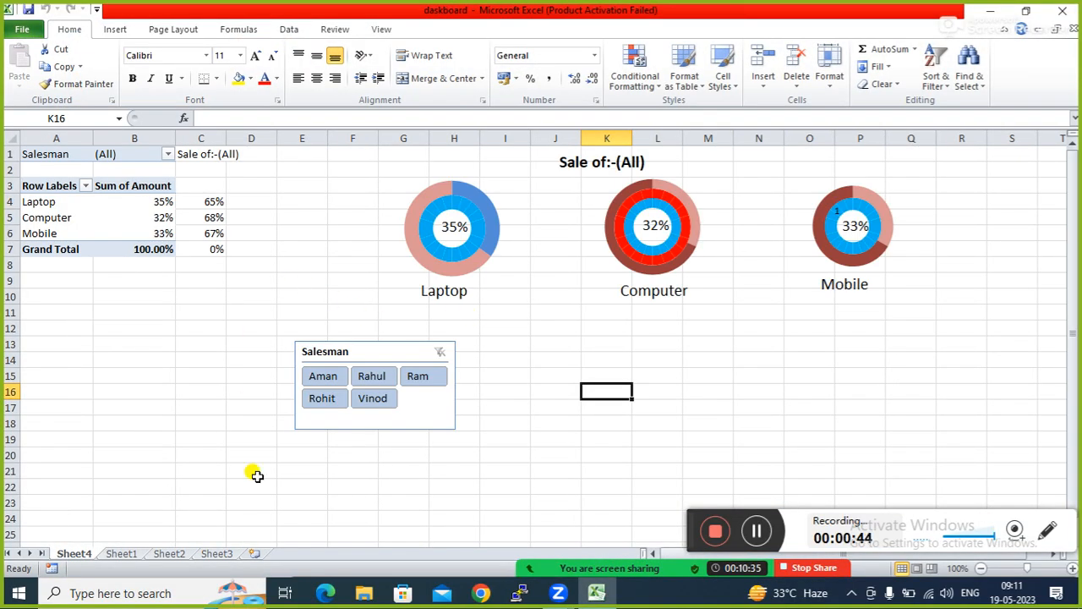
{"action": "left_click", "coordinate": [127, 557]}
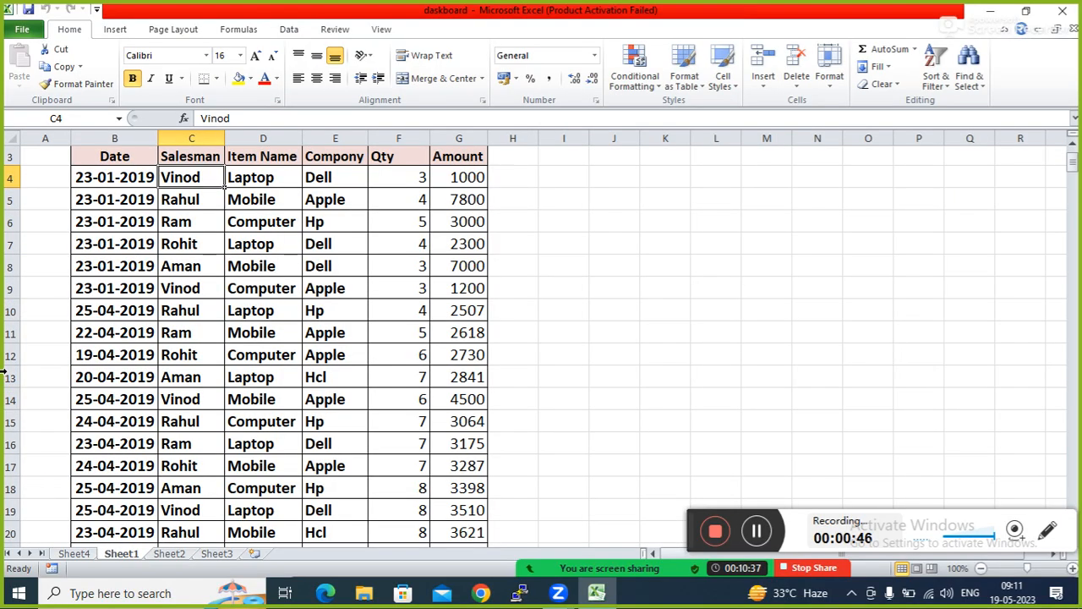
Copy the sales table range B3:I22, starting from the Date header cell
{"action": "left_click", "coordinate": [114, 156]}
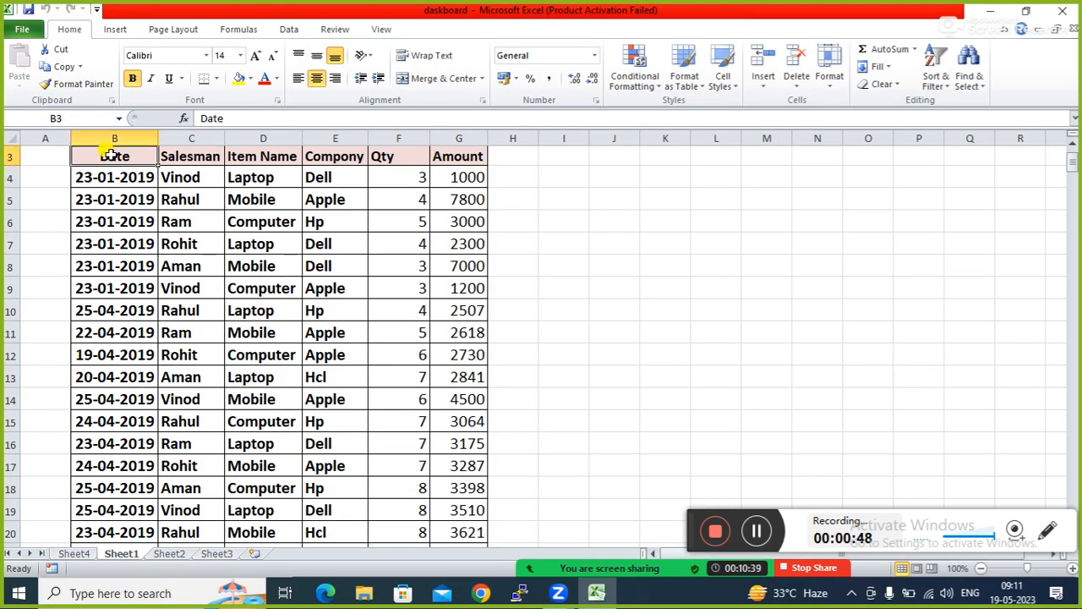
{"action": "key", "text": "shift+Right"}
{"action": "key", "text": "shift+Right"}
{"action": "key", "text": "shift+Right"}
{"action": "key", "text": "shift+Right"}
{"action": "key", "text": "shift+Right"}
{"action": "key", "text": "shift+Right"}
{"action": "key", "text": "shift+Right"}
{"action": "key", "text": "shift+Down"}
{"action": "key", "text": "shift+Down"}
{"action": "key", "text": "shift+Down"}
{"action": "key", "text": "shift+Down"}
{"action": "key", "text": "shift+Down"}
{"action": "key", "text": "shift+Down"}
{"action": "key", "text": "shift+Down"}
{"action": "key", "text": "shift+Down"}
{"action": "key", "text": "shift+Down"}
{"action": "key", "text": "shift+Down"}
{"action": "key", "text": "shift+Down"}
{"action": "key", "text": "shift+Down"}
{"action": "key", "text": "shift+Down"}
{"action": "key", "text": "shift+Down"}
{"action": "key", "text": "shift+Down"}
{"action": "key", "text": "shift+Down"}
{"action": "key", "text": "shift+Down"}
{"action": "key", "text": "shift+Down"}
{"action": "key", "text": "shift+Down"}
{"action": "key", "text": "shift+Down"}
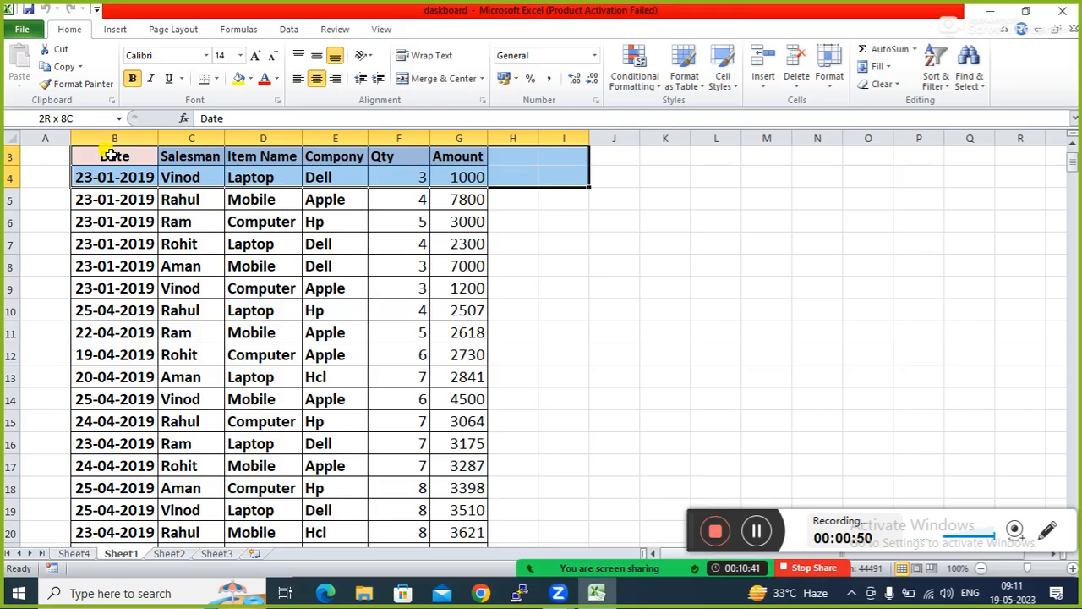
{"action": "key", "text": "ctrl+c"}
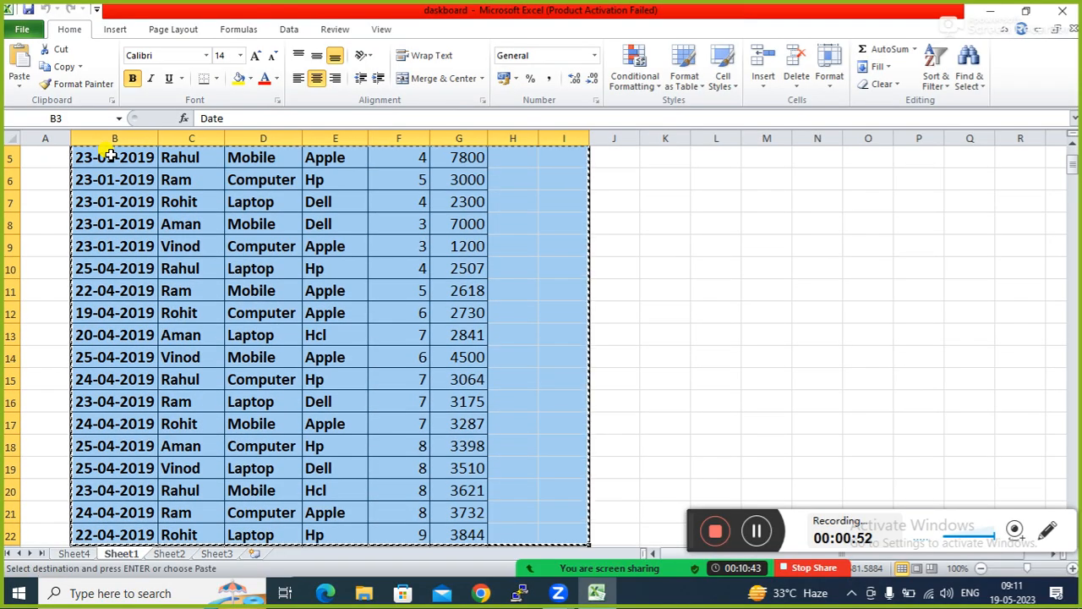
Start a new blank Excel workbook and dismiss the Office Activation Wizard
{"action": "mouse_move", "coordinate": [623, 572]}
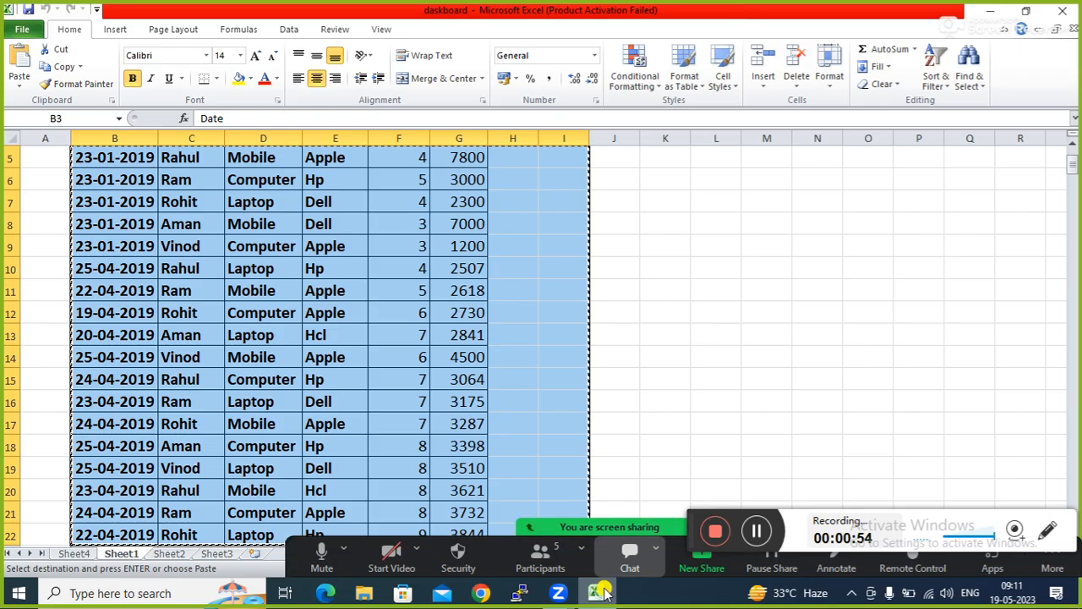
{"action": "left_click", "coordinate": [994, 12]}
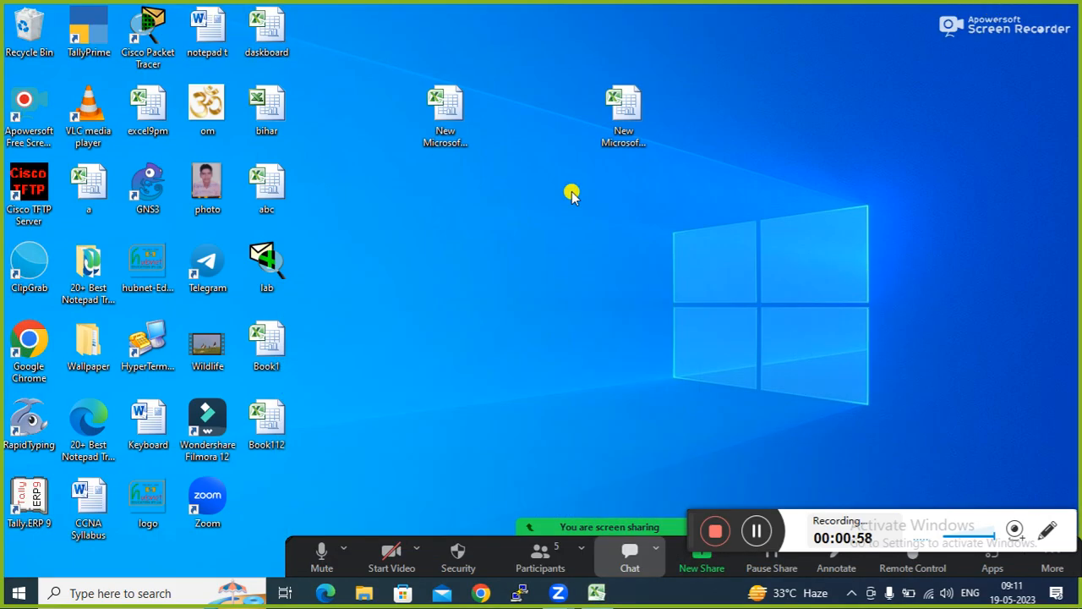
{"action": "key", "text": "super+r"}
{"action": "key", "text": "Return"}
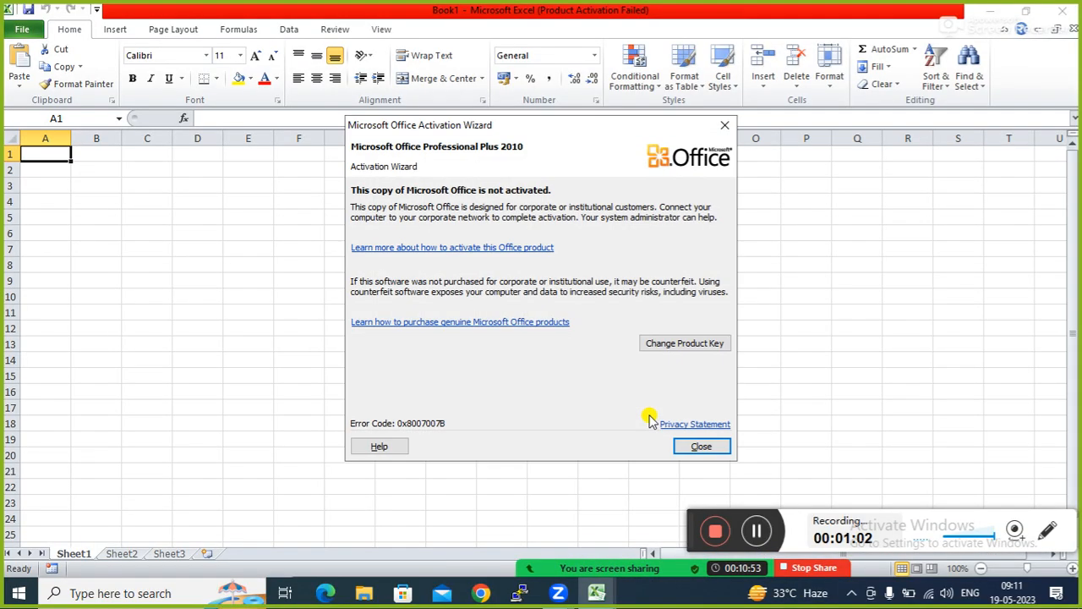
{"action": "left_click", "coordinate": [693, 445]}
Paste the copied sales table at C3 and widen the Date, Salesman, Item Name, Compony and Amount columns to fit their contents
{"action": "left_click", "coordinate": [128, 184]}
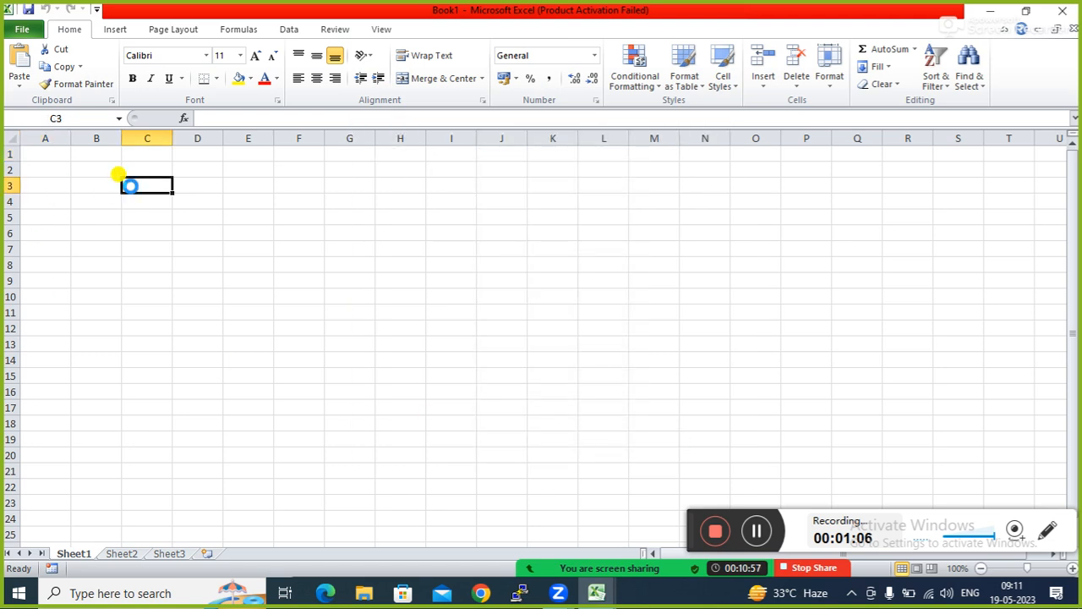
{"action": "key", "text": "ctrl+v"}
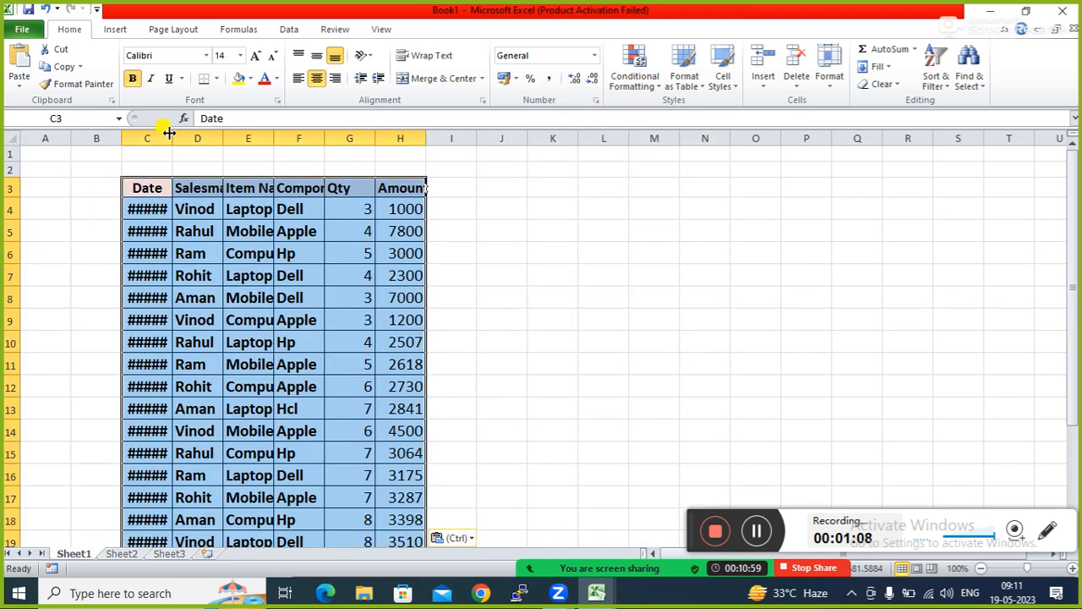
{"action": "key", "text": "alt+h"}
{"action": "key", "text": "o"}
{"action": "key", "text": "i"}
{"action": "left_click", "coordinate": [598, 293]}
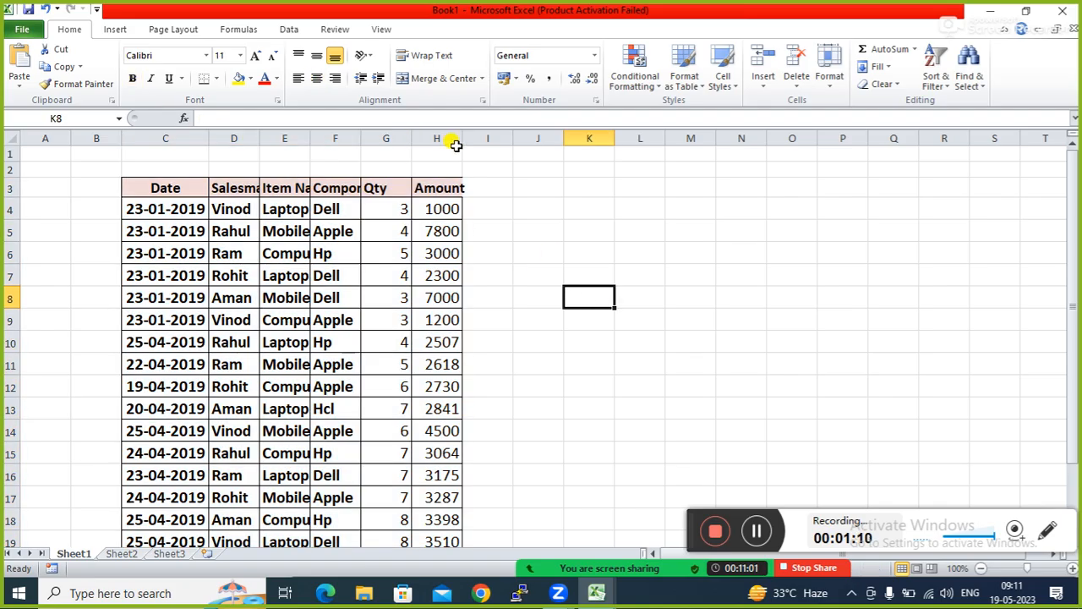
{"action": "left_click_drag", "start_coordinate": [462, 137], "coordinate": [470, 137]}
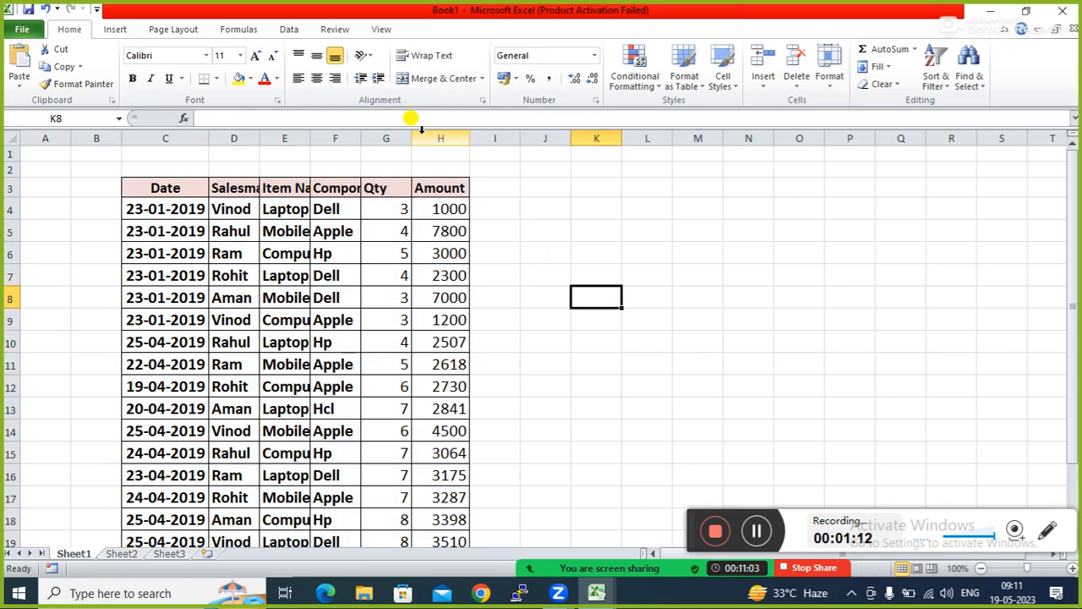
{"action": "left_click_drag", "start_coordinate": [360, 138], "coordinate": [376, 139]}
{"action": "double_click", "coordinate": [309, 142]}
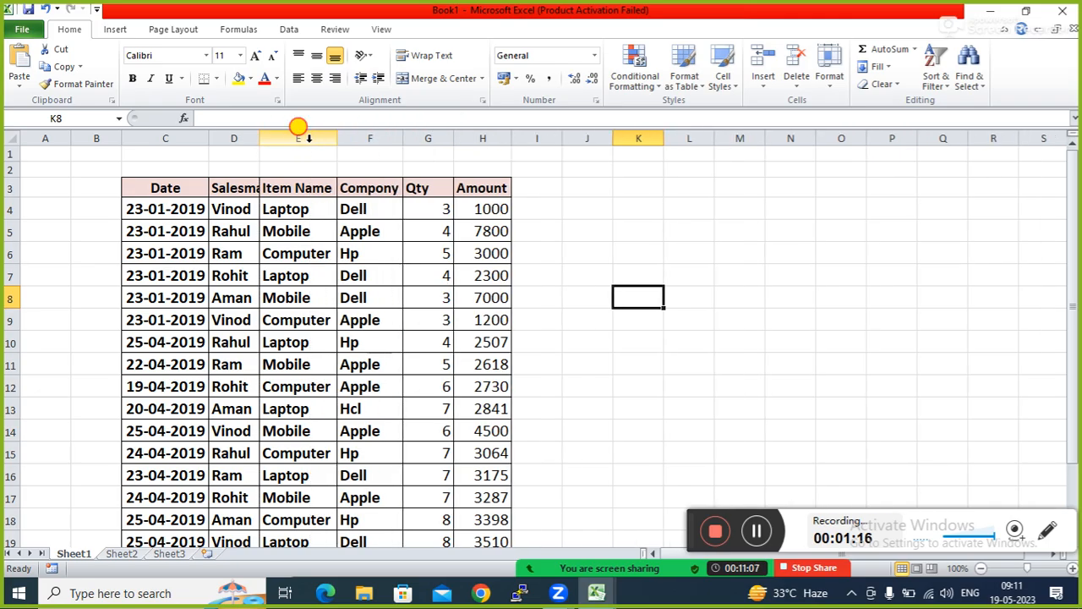
{"action": "double_click", "coordinate": [258, 137]}
{"action": "left_click", "coordinate": [682, 309]}
{"action": "left_click", "coordinate": [648, 252]}
{"action": "left_click", "coordinate": [713, 298]}
{"action": "left_click", "coordinate": [649, 245]}
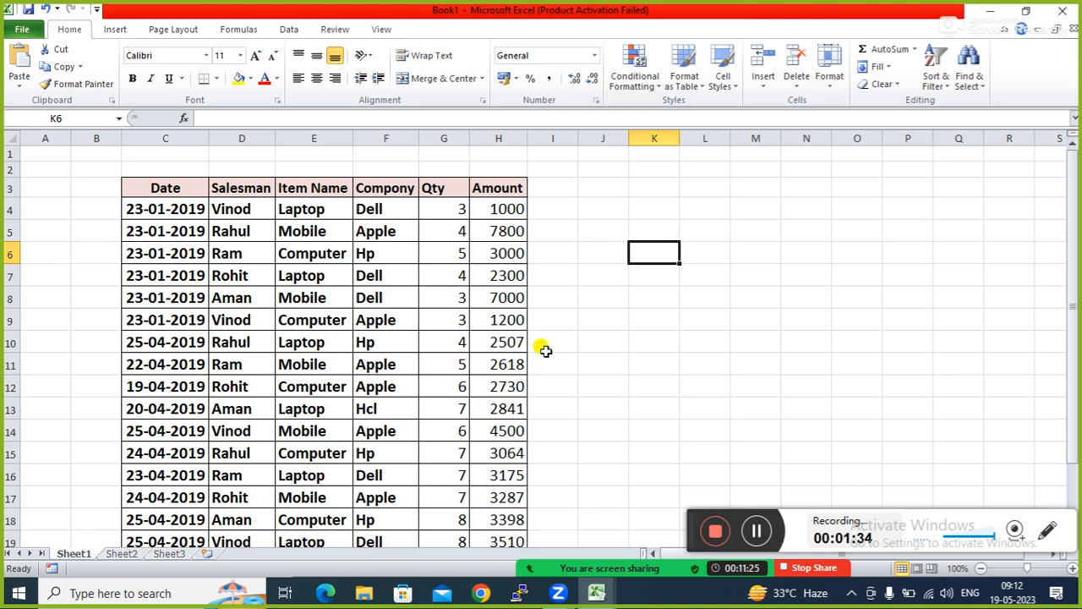
{"action": "mouse_move", "coordinate": [519, 526]}
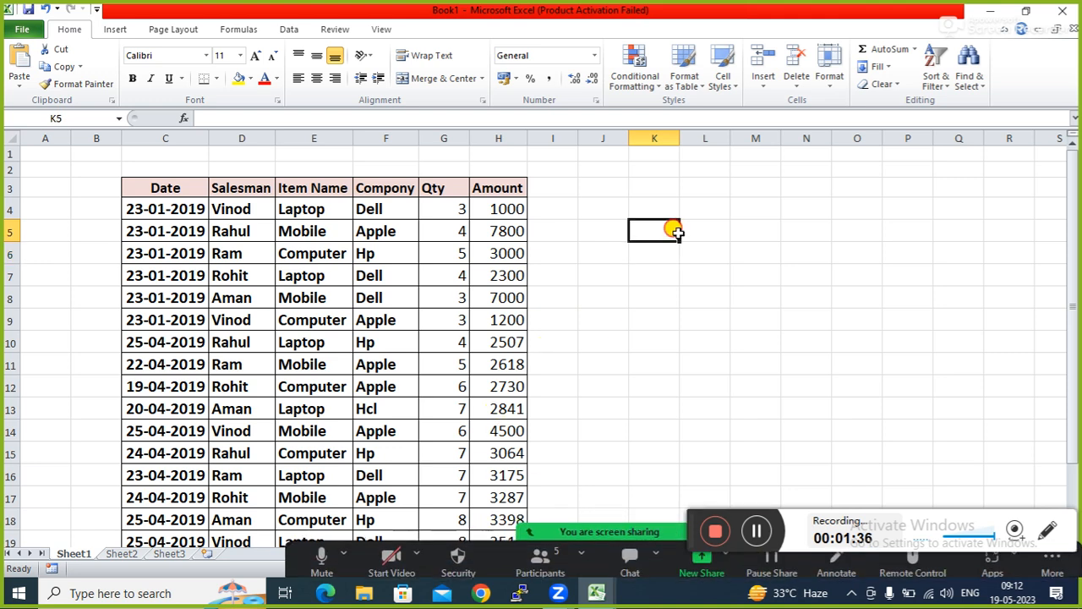
{"action": "left_click", "coordinate": [704, 267]}
{"action": "left_click", "coordinate": [640, 231]}
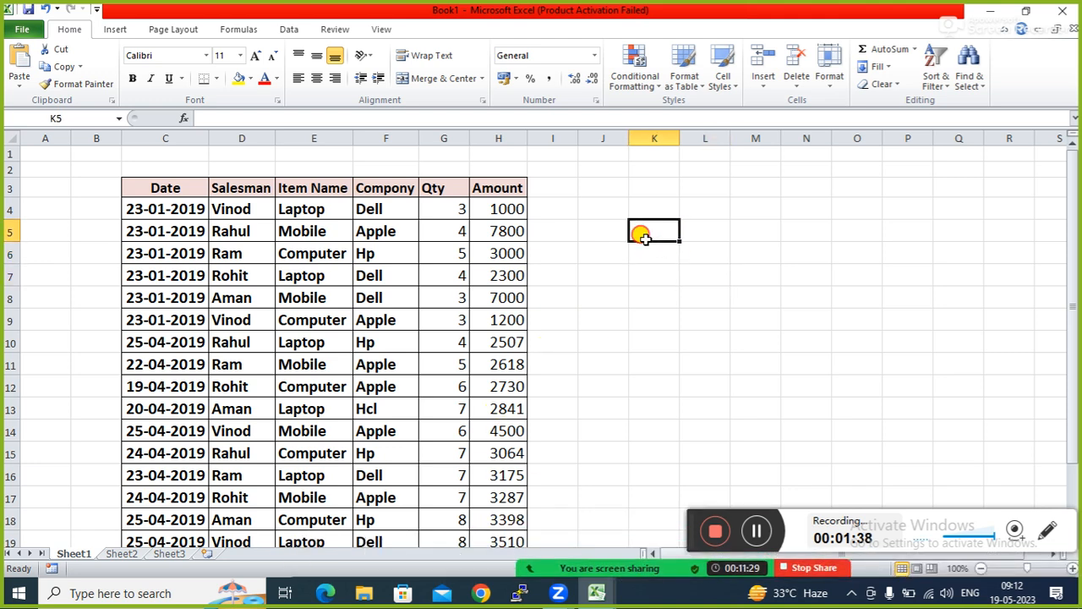
{"action": "left_click", "coordinate": [698, 259]}
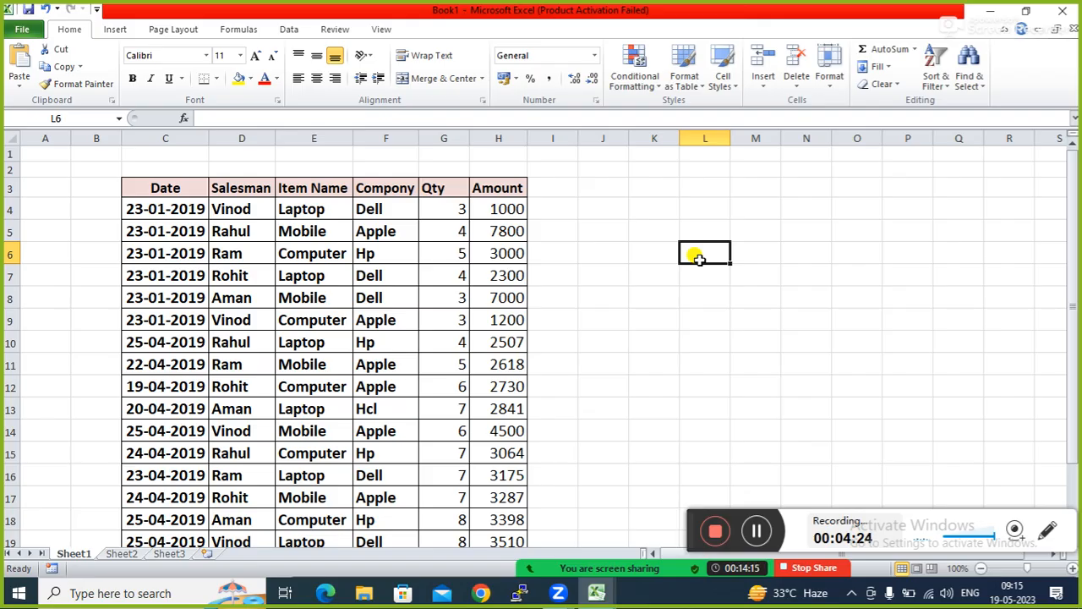
{"action": "left_click", "coordinate": [694, 207]}
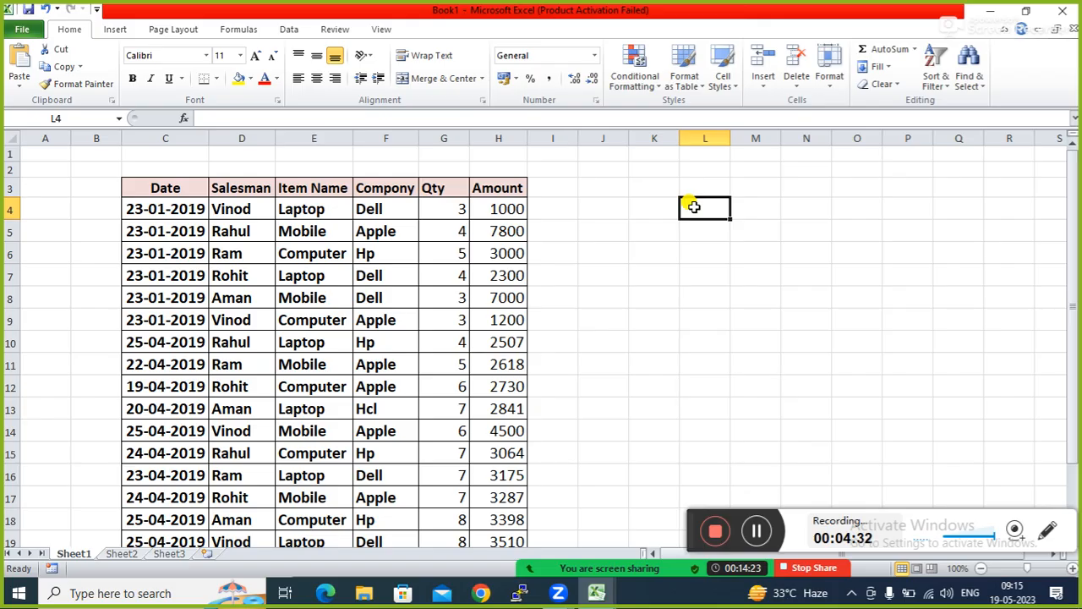
{"action": "left_click", "coordinate": [737, 258]}
{"action": "left_click", "coordinate": [701, 234]}
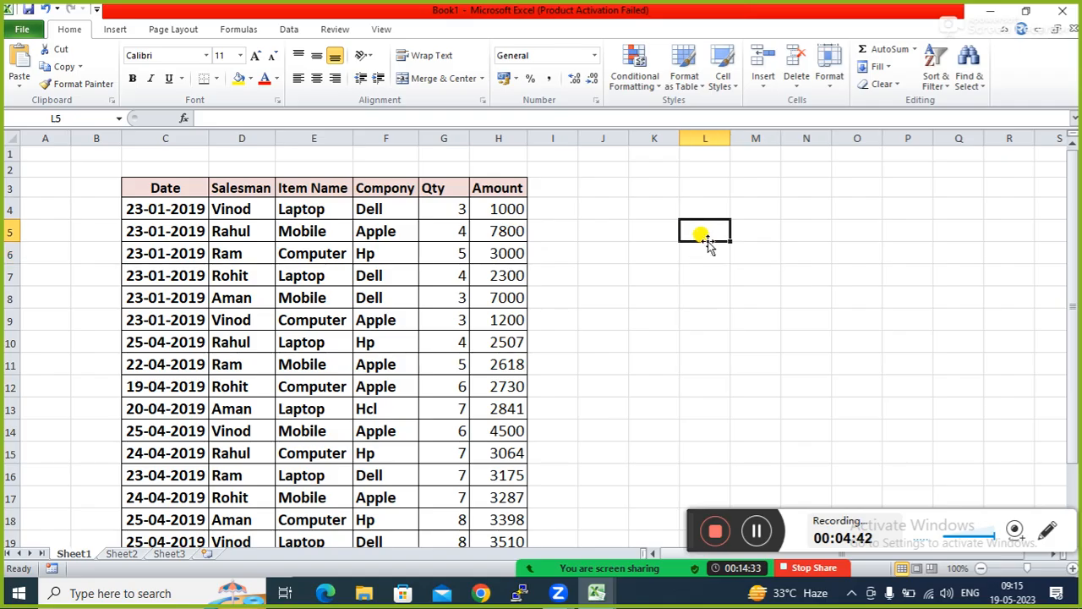
{"action": "left_click", "coordinate": [648, 207]}
{"action": "left_click", "coordinate": [693, 231]}
{"action": "left_click", "coordinate": [733, 264]}
{"action": "left_click", "coordinate": [682, 233]}
{"action": "left_click", "coordinate": [648, 208]}
{"action": "left_click", "coordinate": [696, 226]}
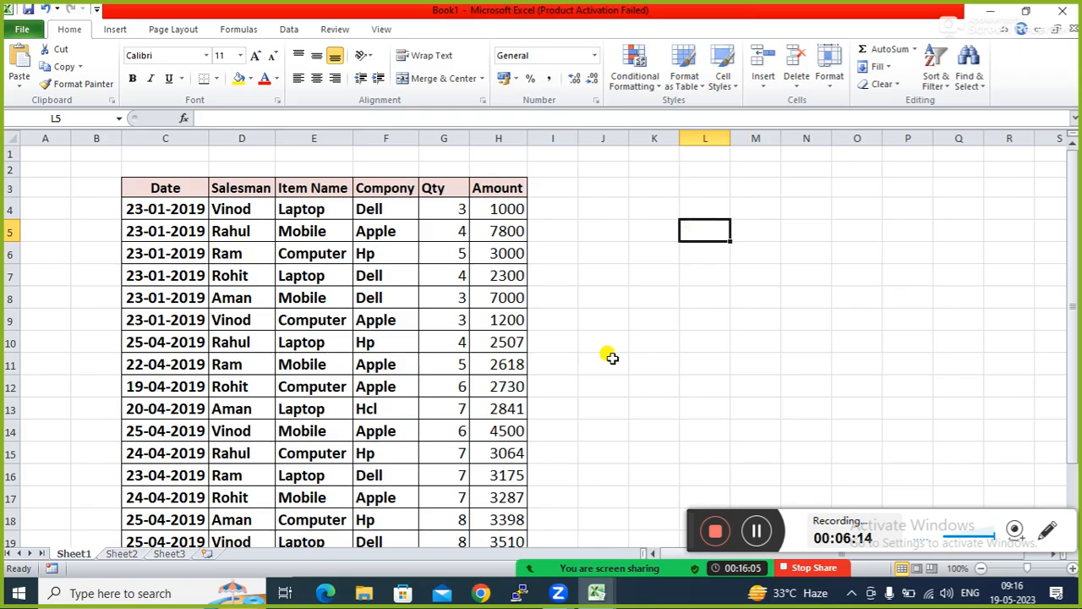
Check the participants list of the Zoom meeting, minimise it and return to the worksheet
{"action": "left_click", "coordinate": [534, 559]}
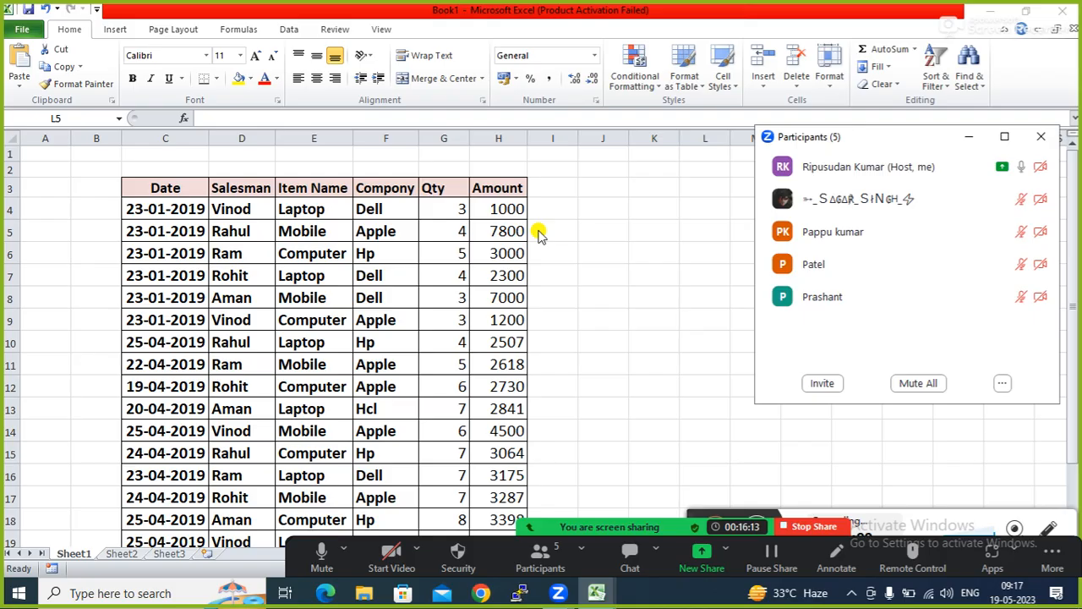
{"action": "left_click", "coordinate": [970, 140]}
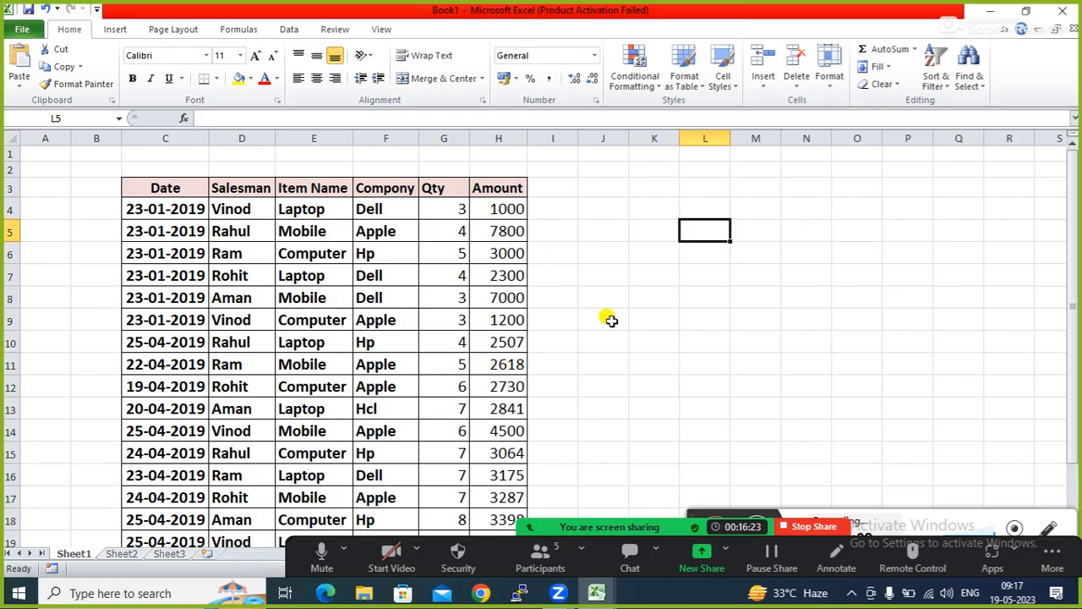
{"action": "left_click", "coordinate": [588, 272]}
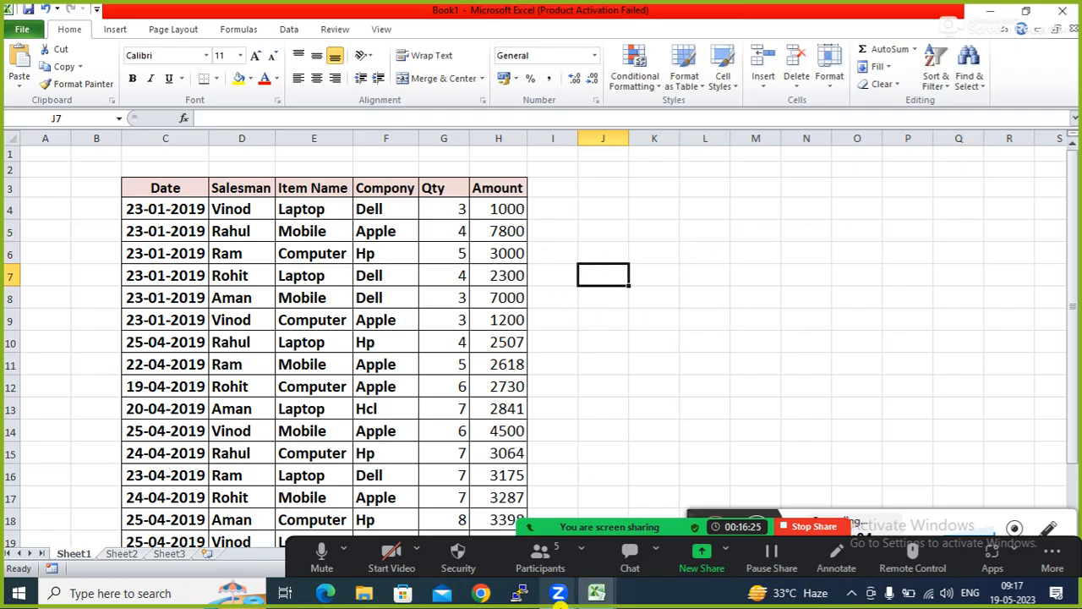
Cancel the pending copy selection in the daskboard workbook, minimise it and return to the new Book1 workbook
{"action": "left_click", "coordinate": [597, 592]}
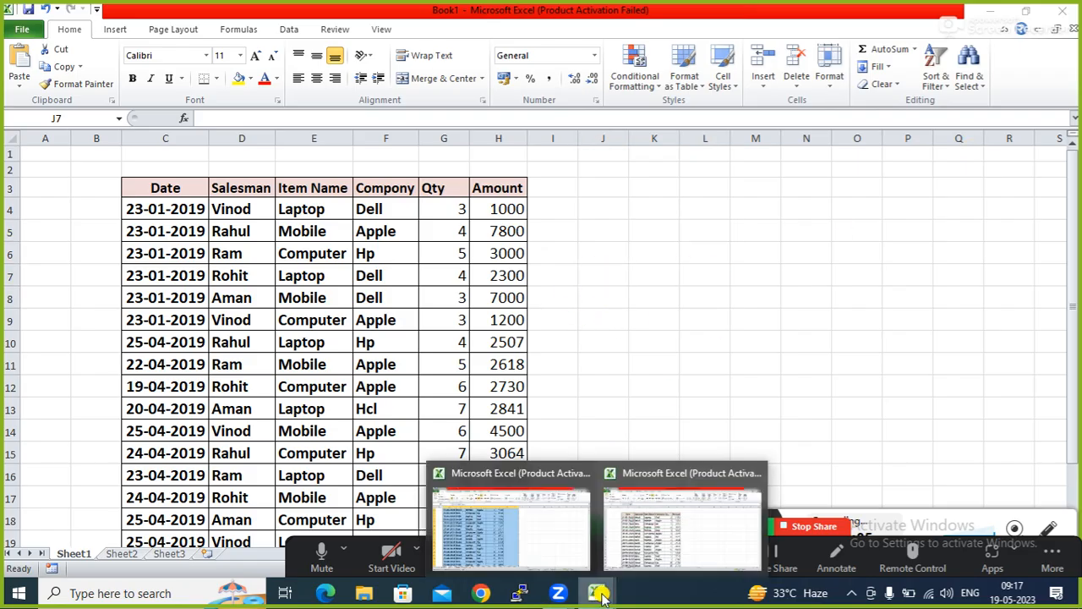
{"action": "left_click", "coordinate": [694, 518]}
{"action": "left_click", "coordinate": [597, 589]}
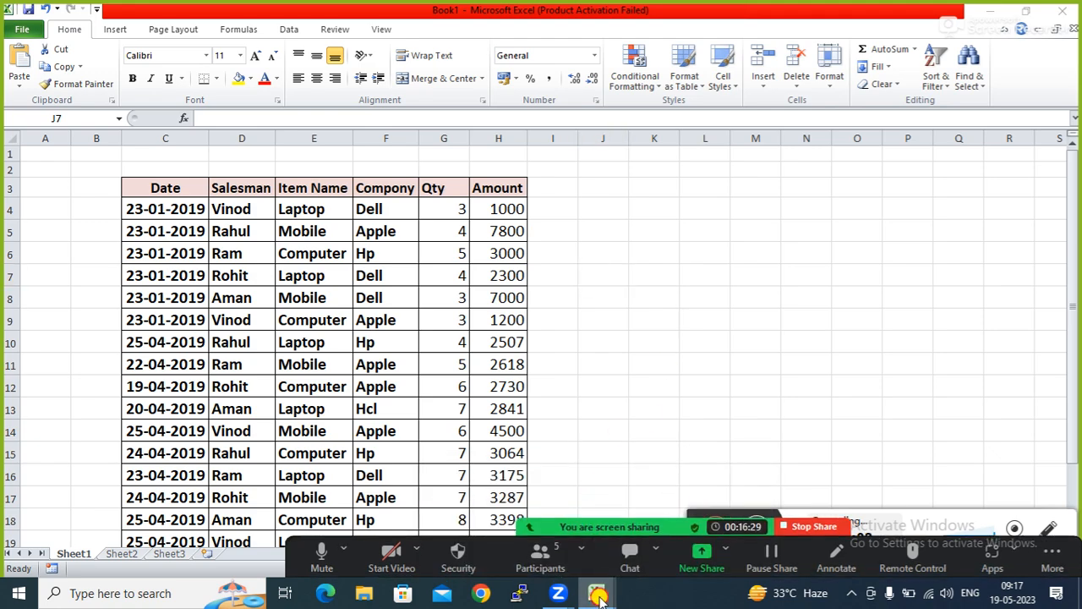
{"action": "left_click", "coordinate": [482, 489]}
{"action": "left_click", "coordinate": [657, 315]}
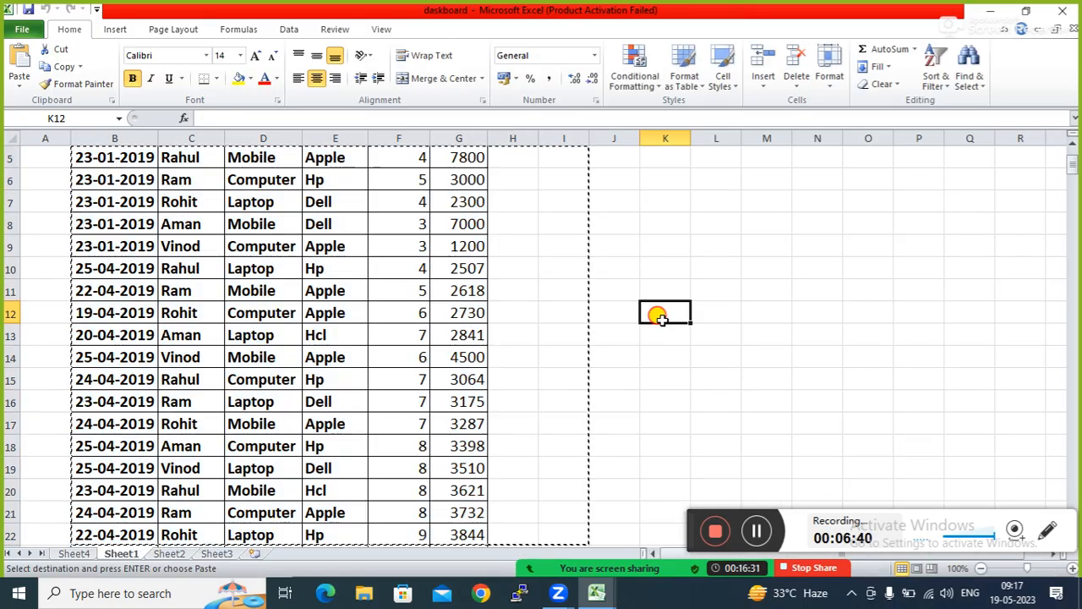
{"action": "key", "text": "Escape"}
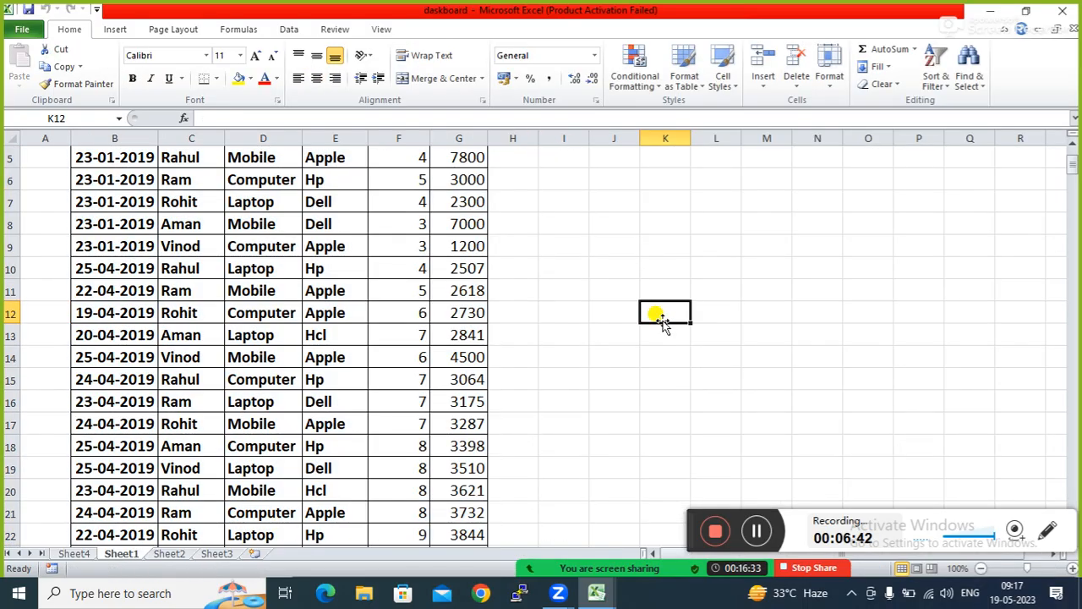
{"action": "left_click", "coordinate": [989, 10]}
{"action": "left_click", "coordinate": [664, 252]}
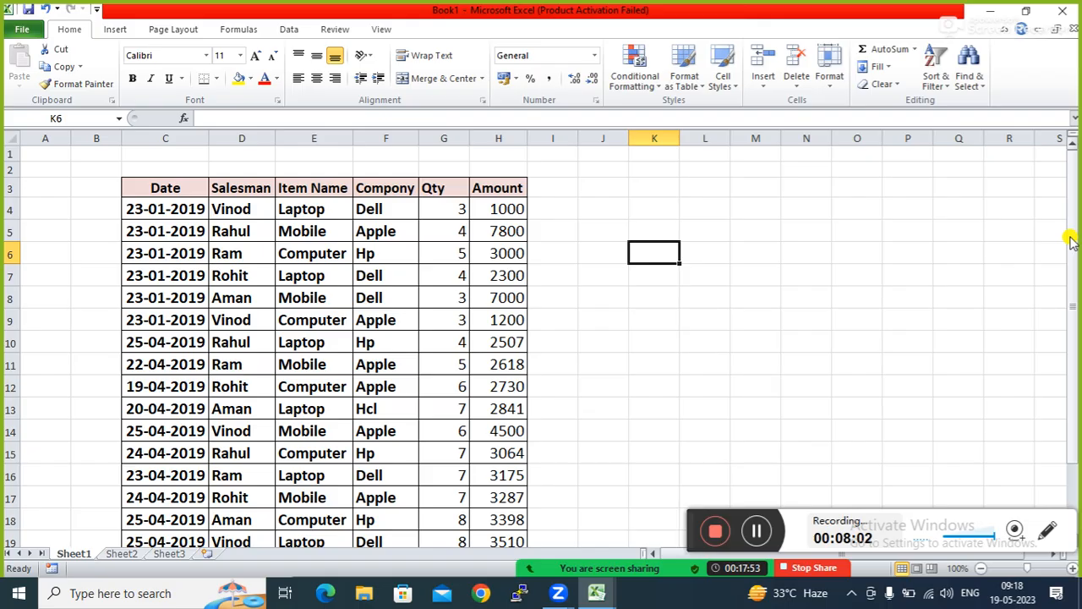
Check who is in the Zoom meeting through its participants list and minimise the list
{"action": "left_click", "coordinate": [856, 291]}
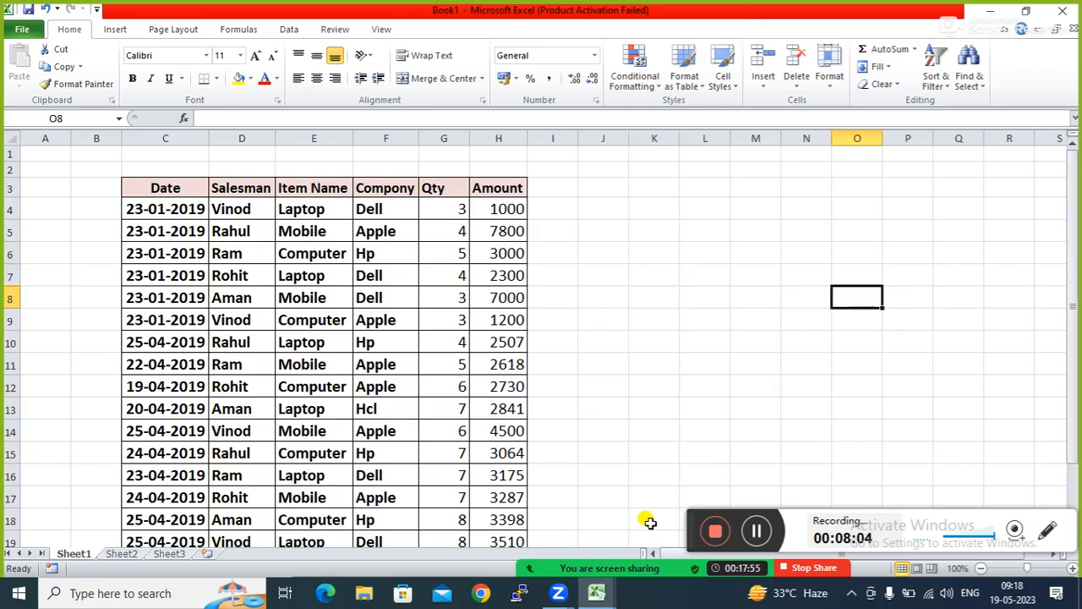
{"action": "left_click", "coordinate": [614, 383]}
{"action": "left_click", "coordinate": [541, 562]}
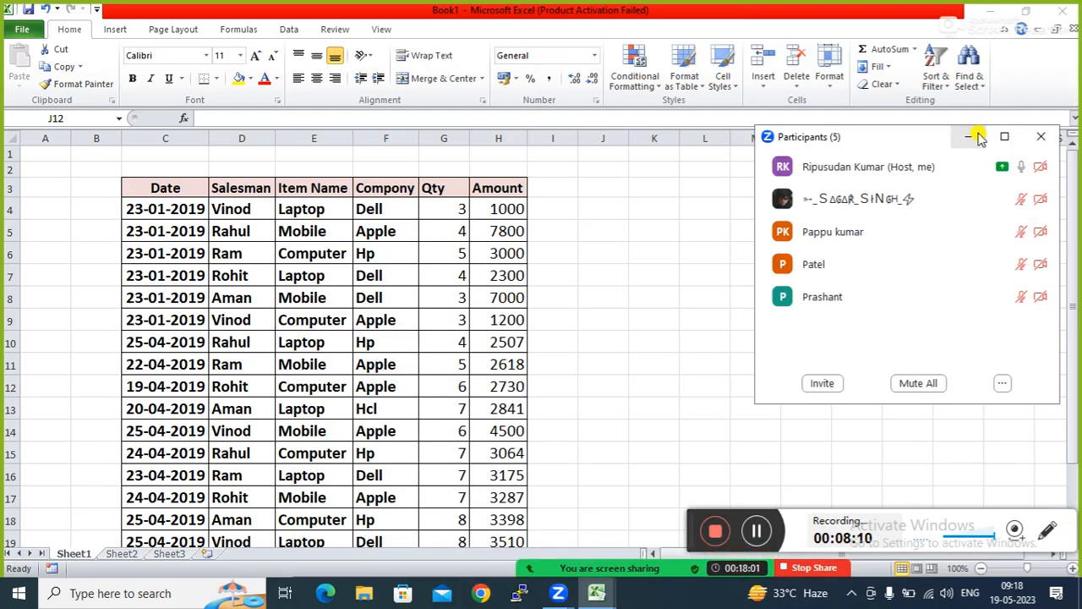
{"action": "left_click", "coordinate": [975, 135]}
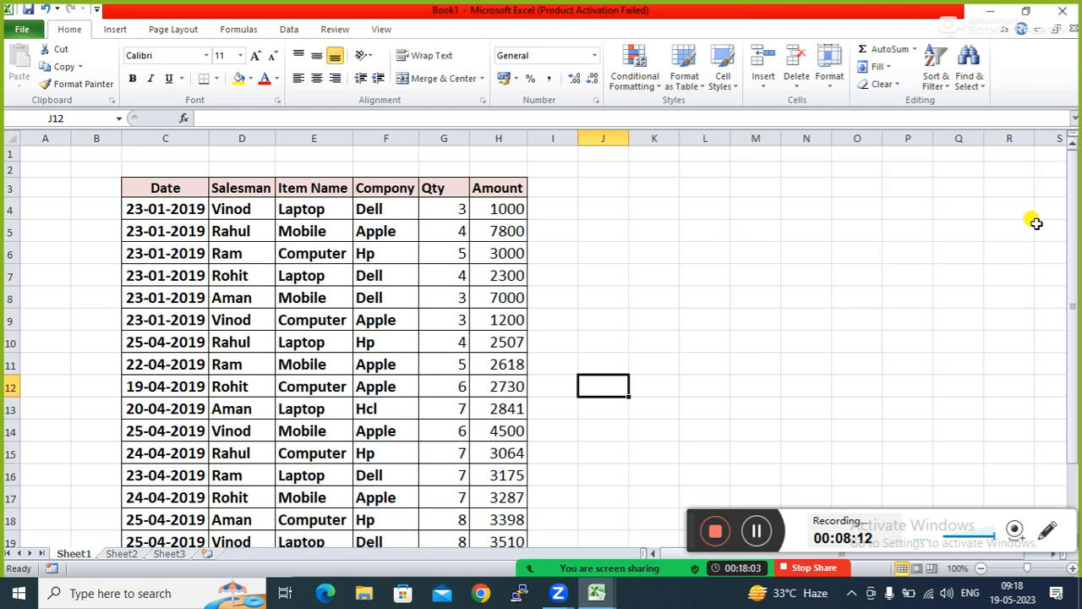
{"action": "left_click", "coordinate": [827, 278]}
{"action": "left_click", "coordinate": [564, 313]}
{"action": "key", "text": "Down"}
{"action": "key", "text": "Down"}
{"action": "key", "text": "Down"}
{"action": "key", "text": "Down"}
{"action": "key", "text": "Down"}
{"action": "key", "text": "Down"}
{"action": "key", "text": "Down"}
{"action": "key", "text": "Down"}
{"action": "key", "text": "Down"}
{"action": "key", "text": "Down"}
{"action": "key", "text": "Down"}
{"action": "key", "text": "Down"}
{"action": "key", "text": "Down"}
{"action": "key", "text": "Down"}
{"action": "key", "text": "Down"}
{"action": "key", "text": "Down"}
{"action": "key", "text": "Down"}
{"action": "key", "text": "Down"}
{"action": "key", "text": "Down"}
{"action": "key", "text": "Down"}
{"action": "key", "text": "Up"}
{"action": "key", "text": "Up"}
{"action": "key", "text": "Up"}
{"action": "key", "text": "Up"}
{"action": "key", "text": "Up"}
{"action": "key", "text": "Up"}
{"action": "key", "text": "Up"}
{"action": "key", "text": "Up"}
{"action": "key", "text": "Up"}
{"action": "key", "text": "Up"}
{"action": "key", "text": "Up"}
{"action": "key", "text": "Up"}
{"action": "key", "text": "Up"}
{"action": "key", "text": "Up"}
{"action": "key", "text": "Up"}
{"action": "key", "text": "Up"}
{"action": "key", "text": "Up"}
{"action": "key", "text": "Up"}
{"action": "key", "text": "Up"}
{"action": "key", "text": "Up"}
{"action": "key", "text": "Down"}
{"action": "key", "text": "Down"}
{"action": "key", "text": "Down"}
{"action": "key", "text": "Right"}
{"action": "key", "text": "Right"}
{"action": "key", "text": "Down"}
{"action": "key", "text": "Down"}
{"action": "key", "text": "Down"}
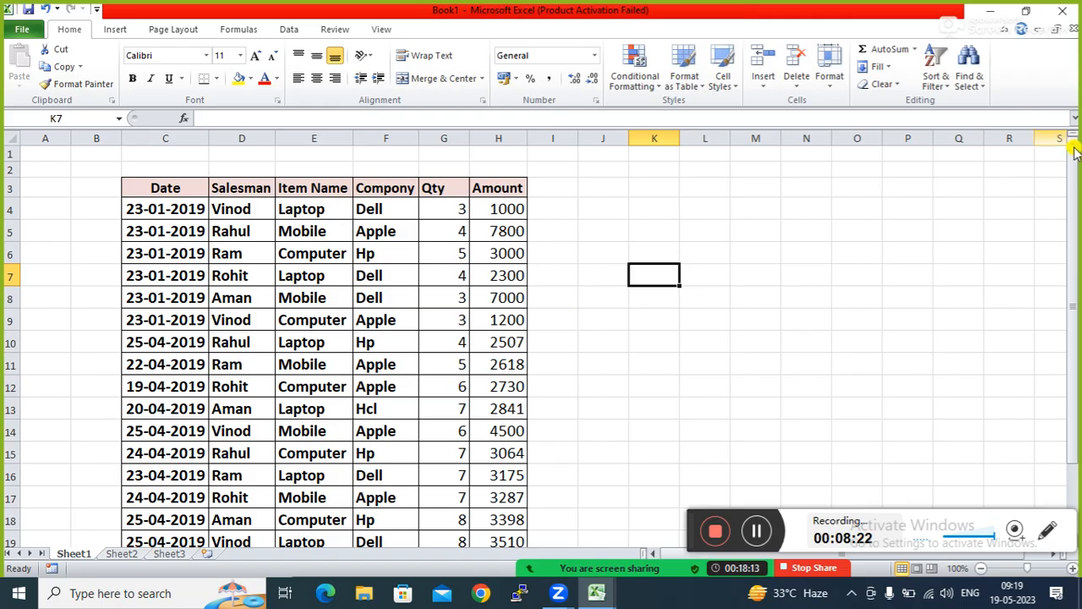
{"action": "left_click", "coordinate": [706, 186]}
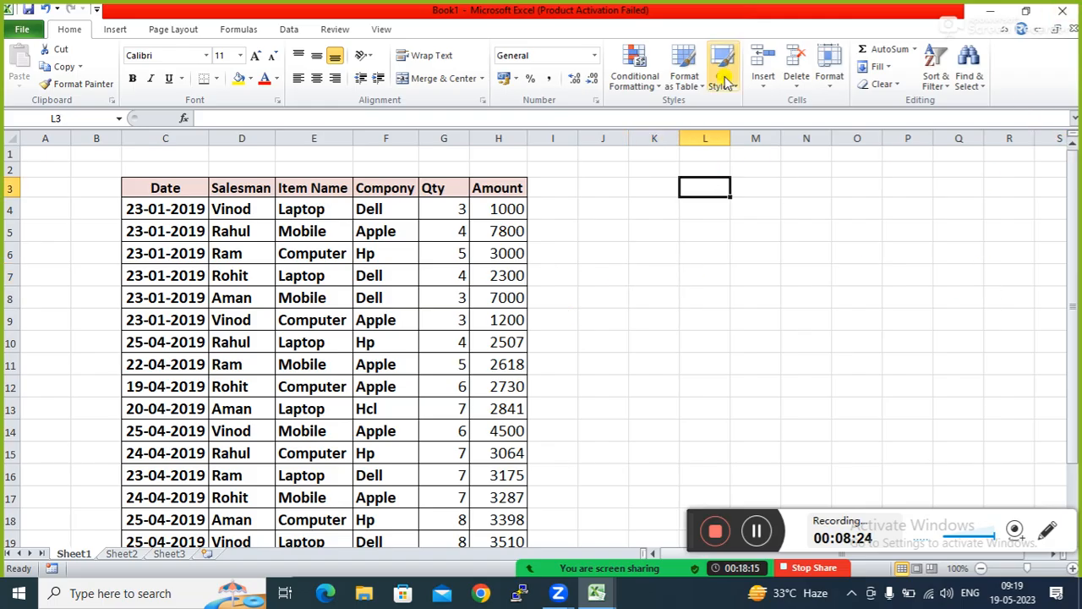
{"action": "left_click", "coordinate": [915, 49]}
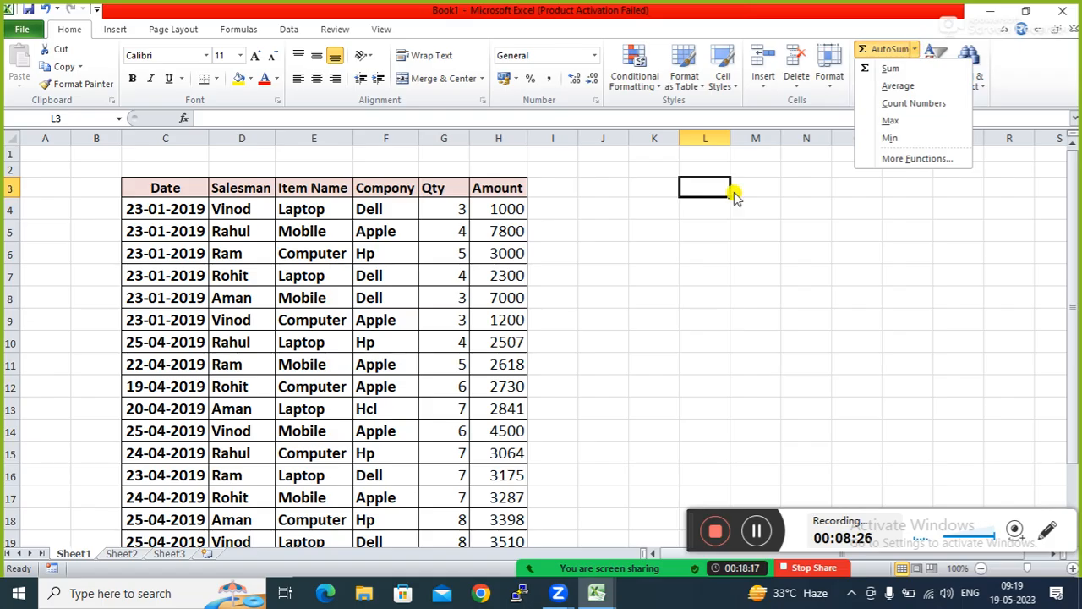
{"action": "left_click", "coordinate": [592, 326]}
{"action": "left_click", "coordinate": [613, 273]}
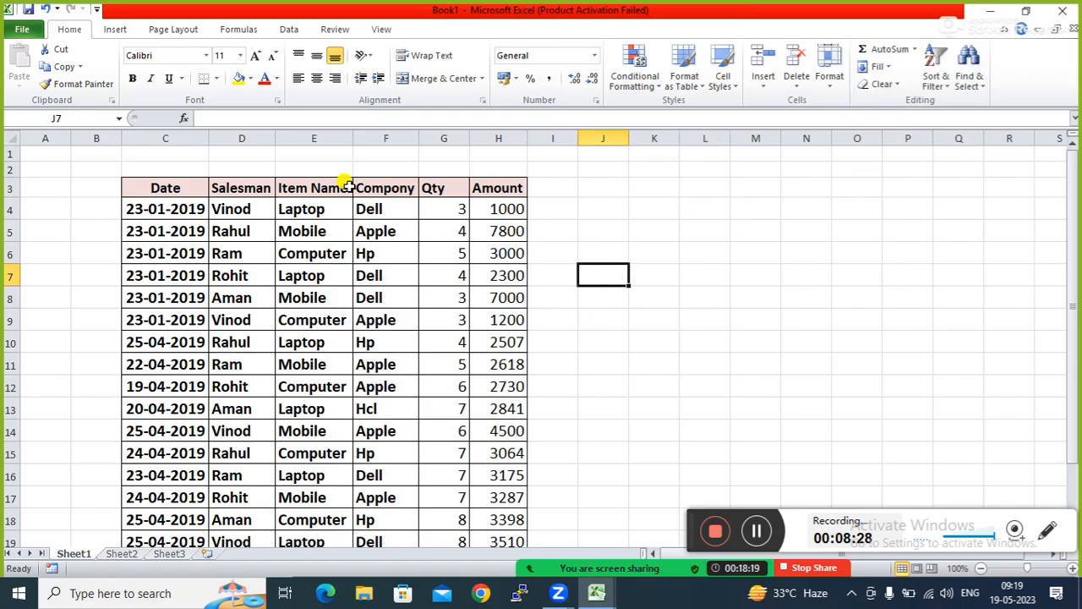
Total the Amount values H4:H22 with AutoSum in H23, directly below the column
{"action": "left_click", "coordinate": [497, 208]}
{"action": "key", "text": "Down"}
{"action": "key", "text": "Down"}
{"action": "key", "text": "Down"}
{"action": "key", "text": "Down"}
{"action": "key", "text": "Down"}
{"action": "key", "text": "Down"}
{"action": "key", "text": "Down"}
{"action": "key", "text": "Down"}
{"action": "key", "text": "Down"}
{"action": "key", "text": "Down"}
{"action": "key", "text": "Down"}
{"action": "key", "text": "Down"}
{"action": "key", "text": "Down"}
{"action": "key", "text": "Down"}
{"action": "key", "text": "Down"}
{"action": "key", "text": "Down"}
{"action": "key", "text": "Down"}
{"action": "key", "text": "Down"}
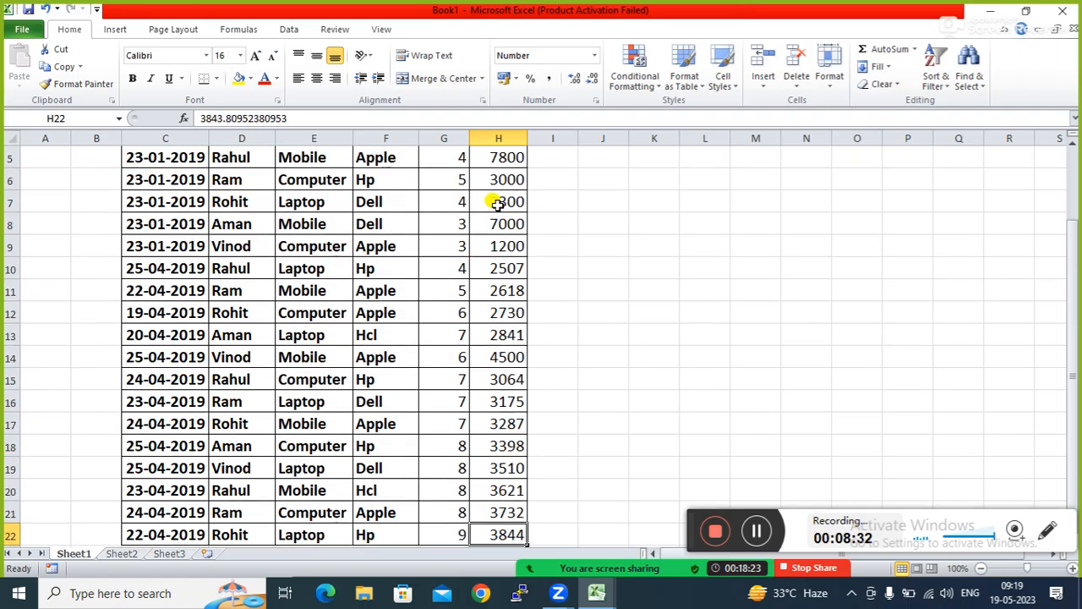
{"action": "key", "text": "Down"}
{"action": "key", "text": "Down"}
{"action": "key", "text": "Up"}
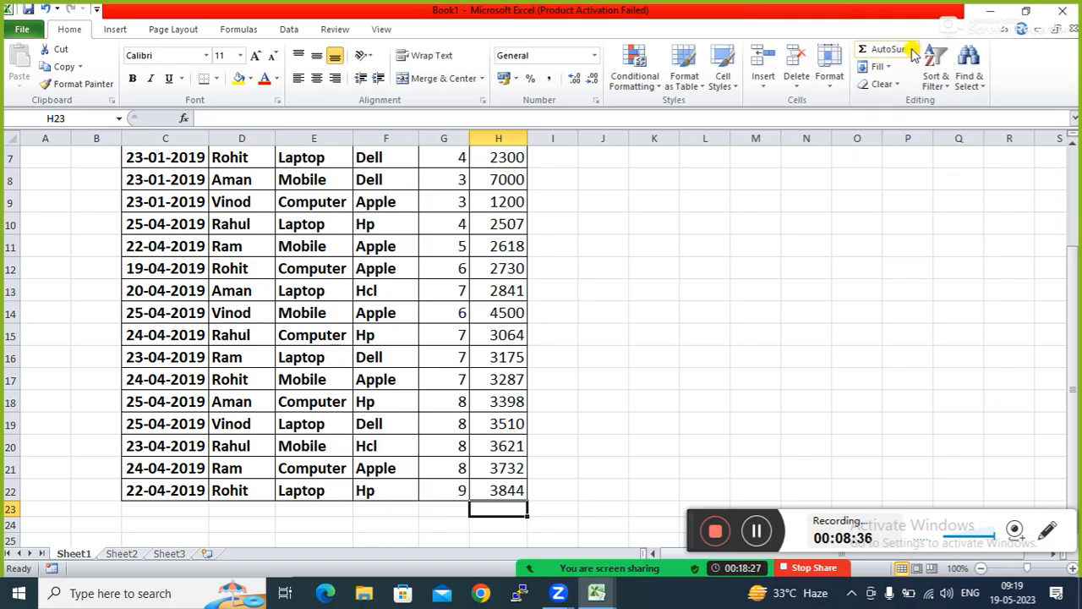
{"action": "left_click", "coordinate": [886, 53]}
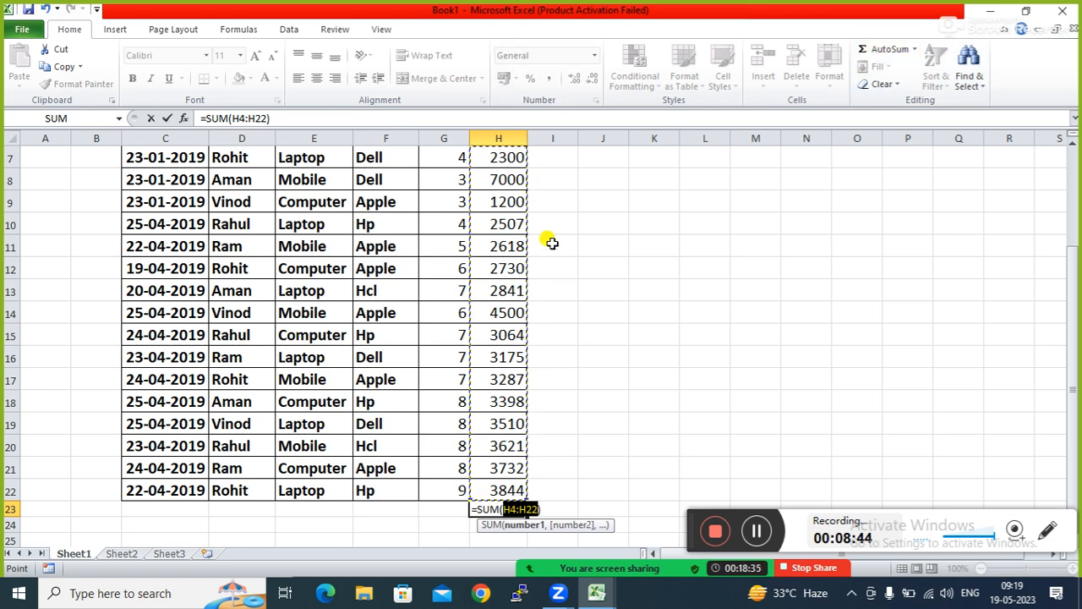
{"action": "left_click", "coordinate": [1072, 175]}
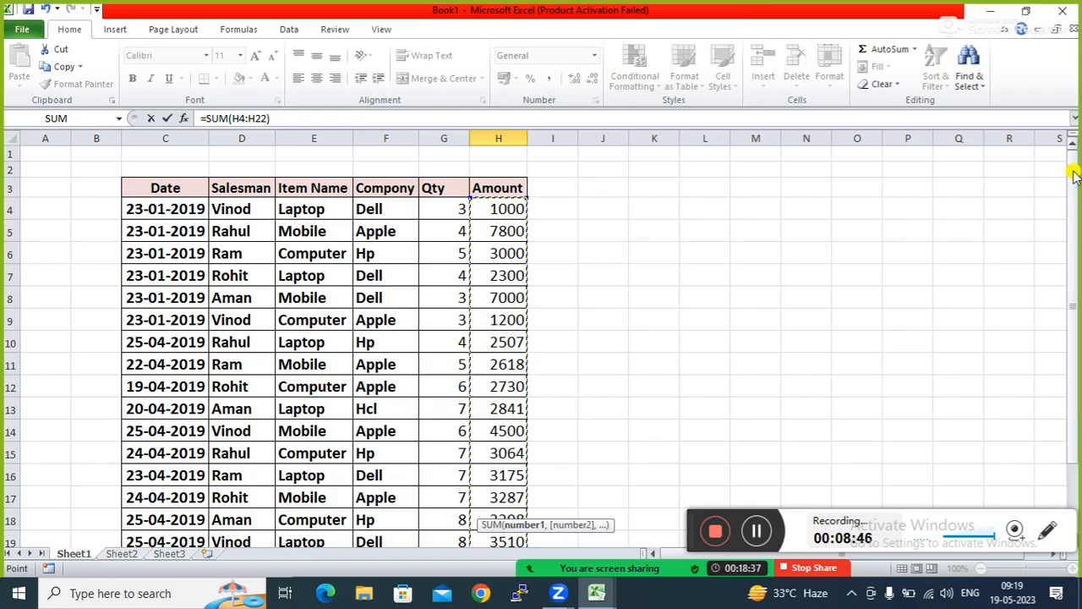
{"action": "key", "text": "Return"}
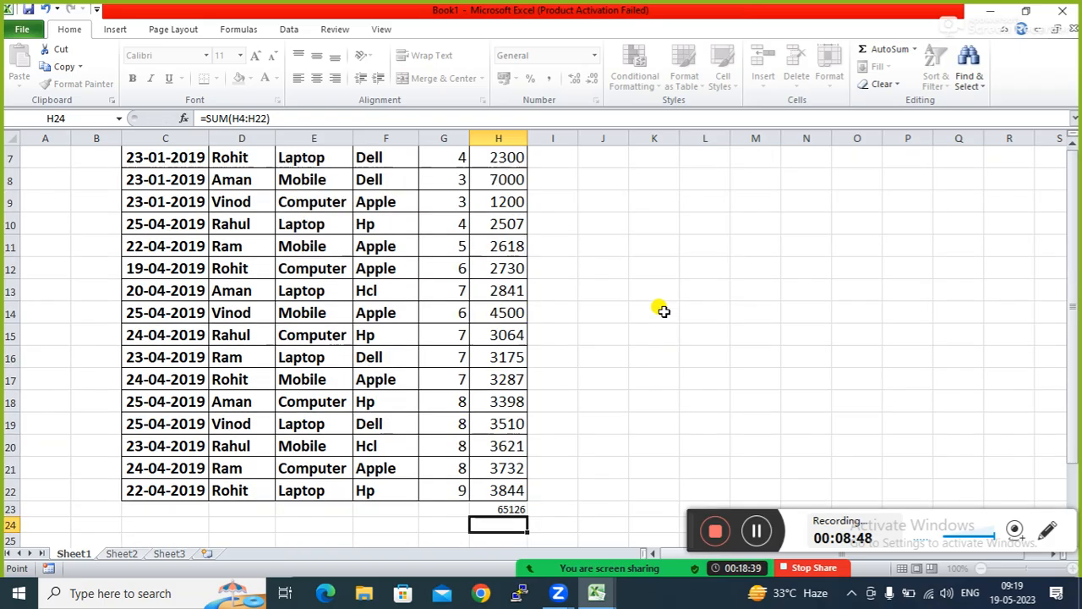
Enter the label "Total" in G23, beside the Amount sum
{"action": "left_click", "coordinate": [467, 507]}
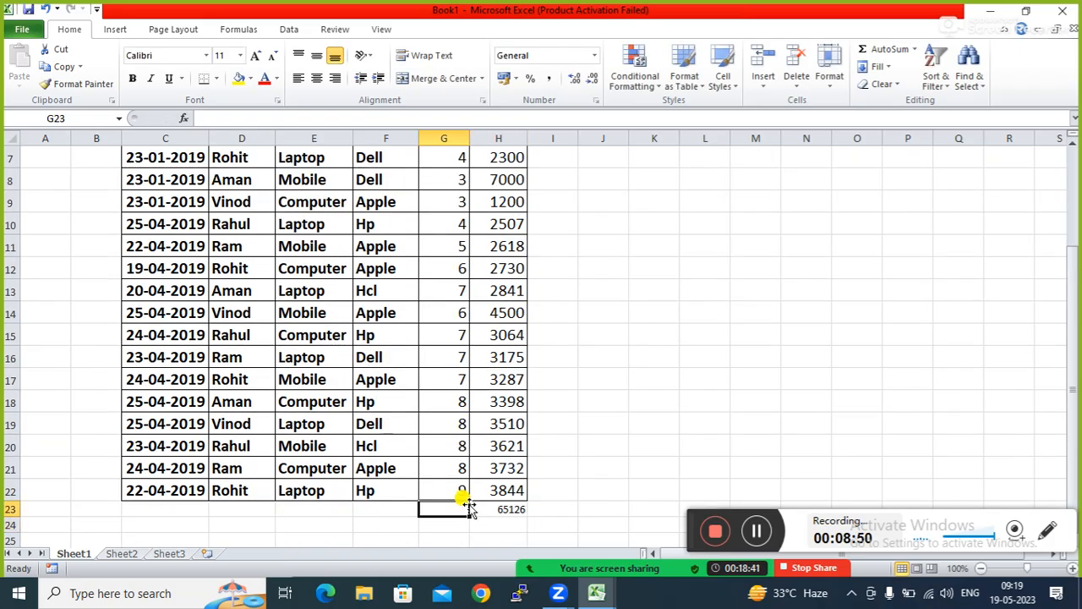
{"action": "type", "text": "Tota"}
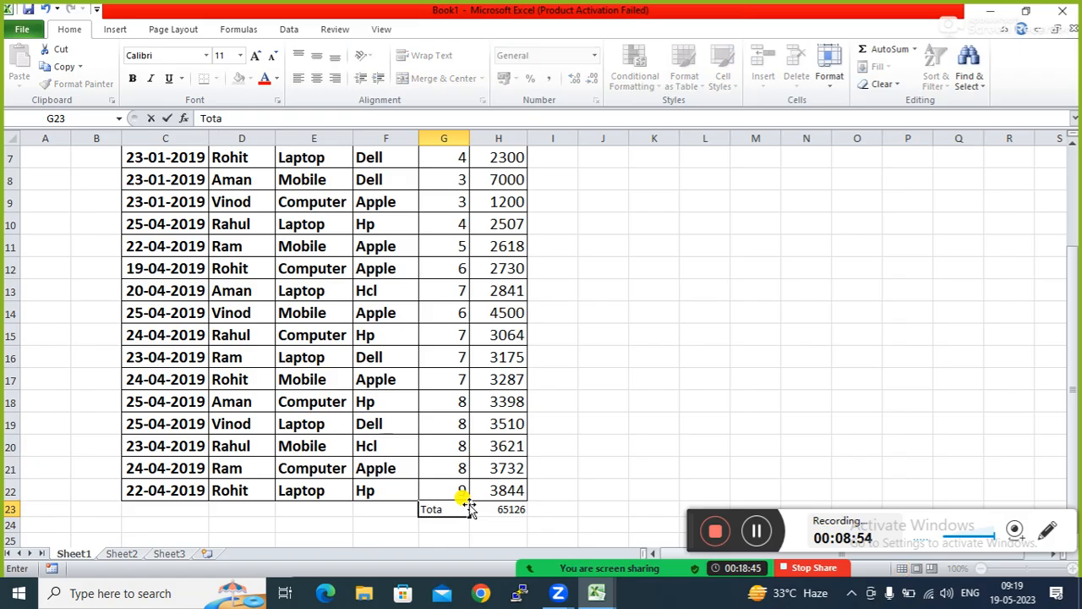
{"action": "type", "text": "l"}
{"action": "key", "text": "Return"}
Review the sales table and the SUM formula behind the Amount total in H23
{"action": "left_click", "coordinate": [786, 394]}
{"action": "scroll", "coordinate": [1073, 169], "scroll_direction": "up", "scroll_amount": 2}
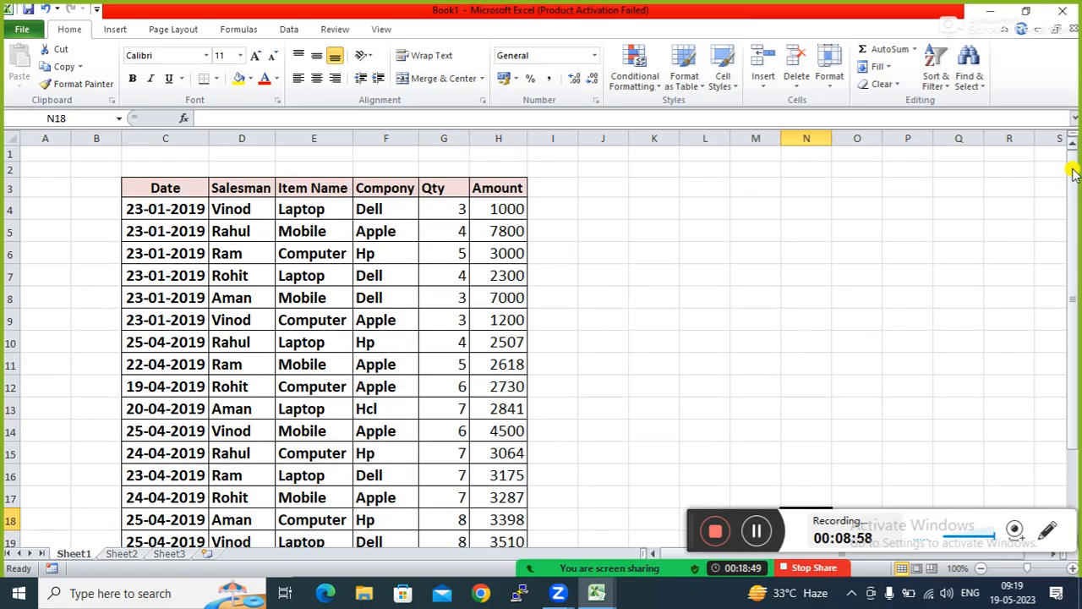
{"action": "left_click", "coordinate": [701, 340]}
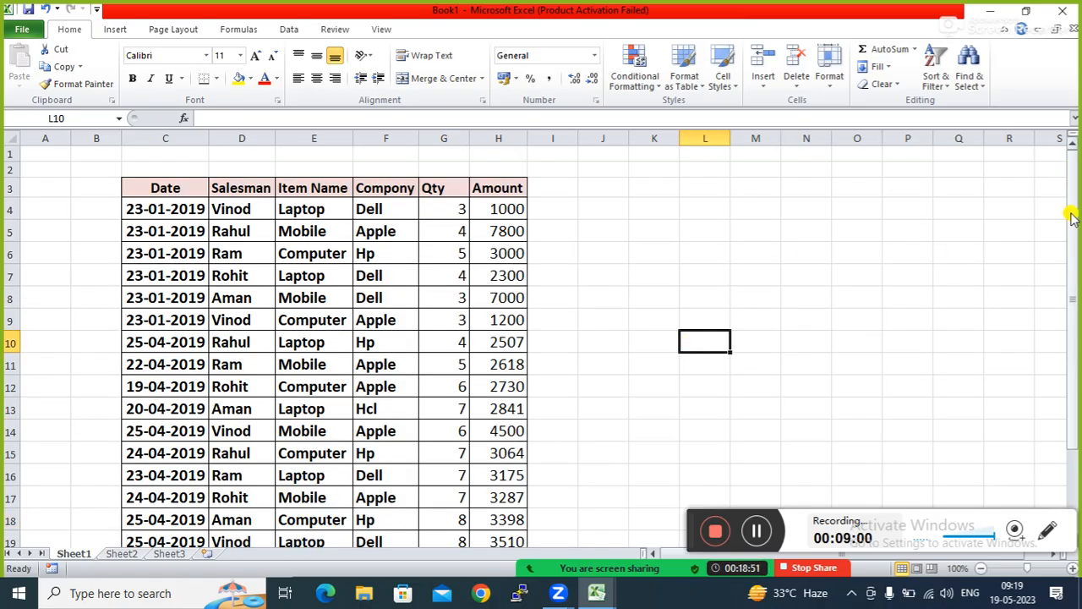
{"action": "left_click_drag", "start_coordinate": [1073, 219], "coordinate": [1076, 356]}
{"action": "left_click", "coordinate": [668, 355]}
{"action": "left_click", "coordinate": [552, 356]}
{"action": "left_click", "coordinate": [666, 203]}
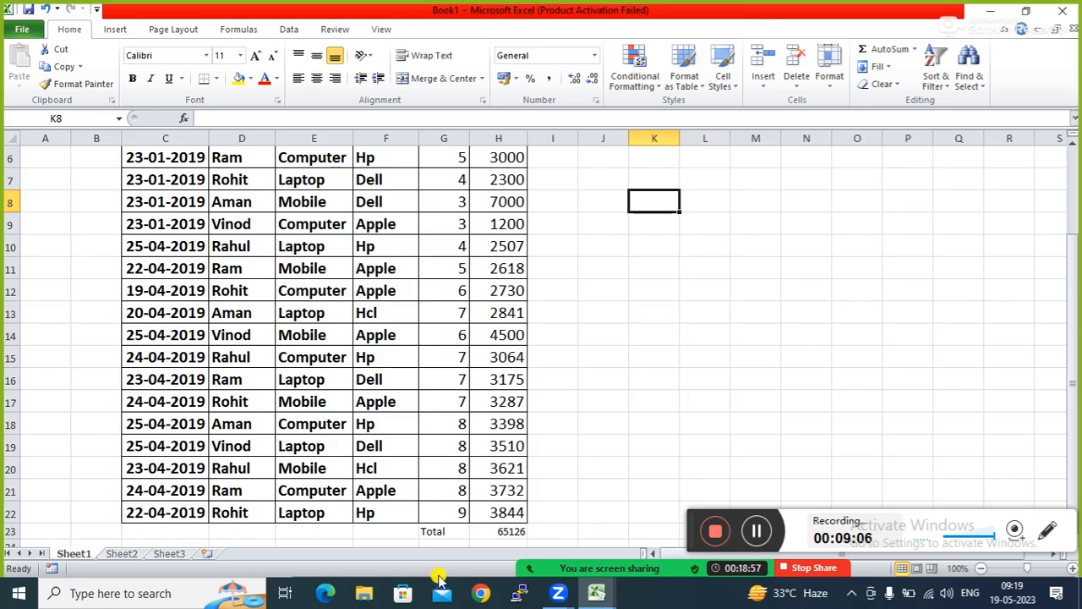
{"action": "left_click", "coordinate": [498, 528]}
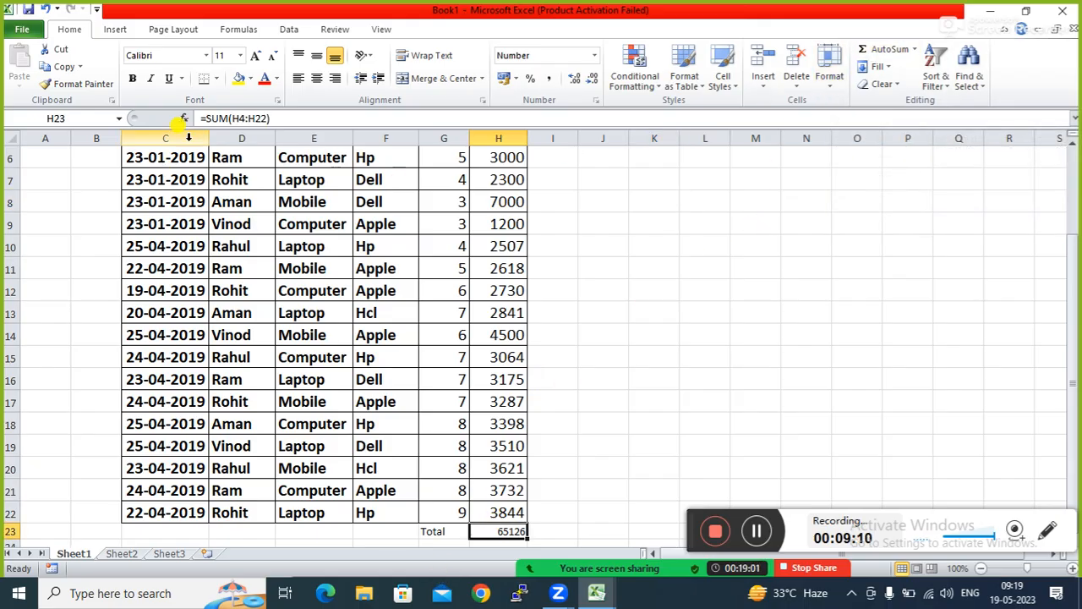
{"action": "left_click", "coordinate": [626, 403]}
{"action": "left_click", "coordinate": [734, 420]}
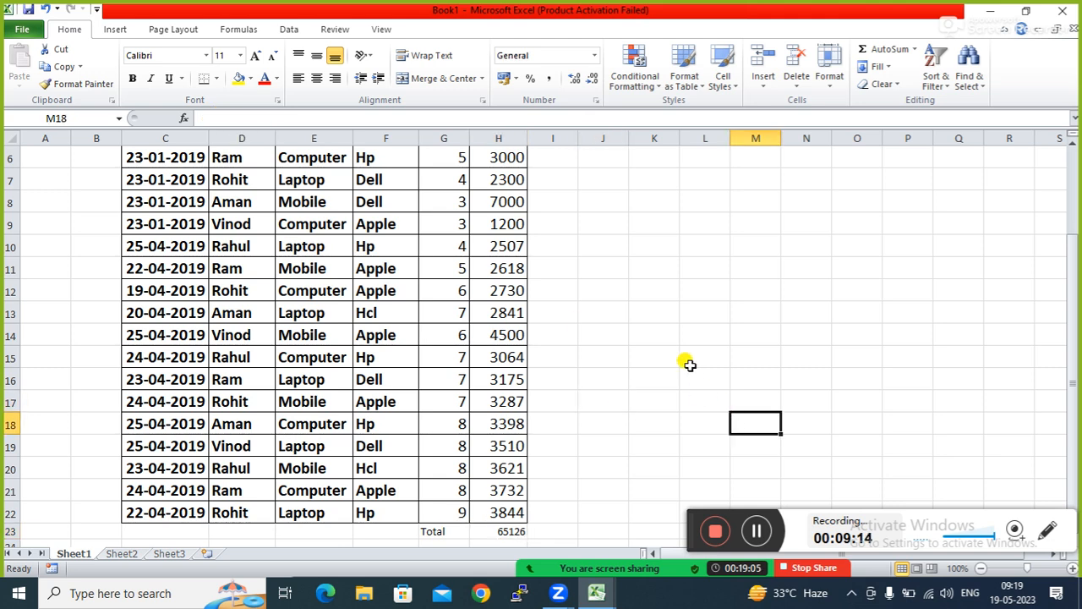
Enter the formula =SUM(H4:H22) in L15 to total the Amount column manually
{"action": "left_click", "coordinate": [690, 362]}
{"action": "type", "text": "="}
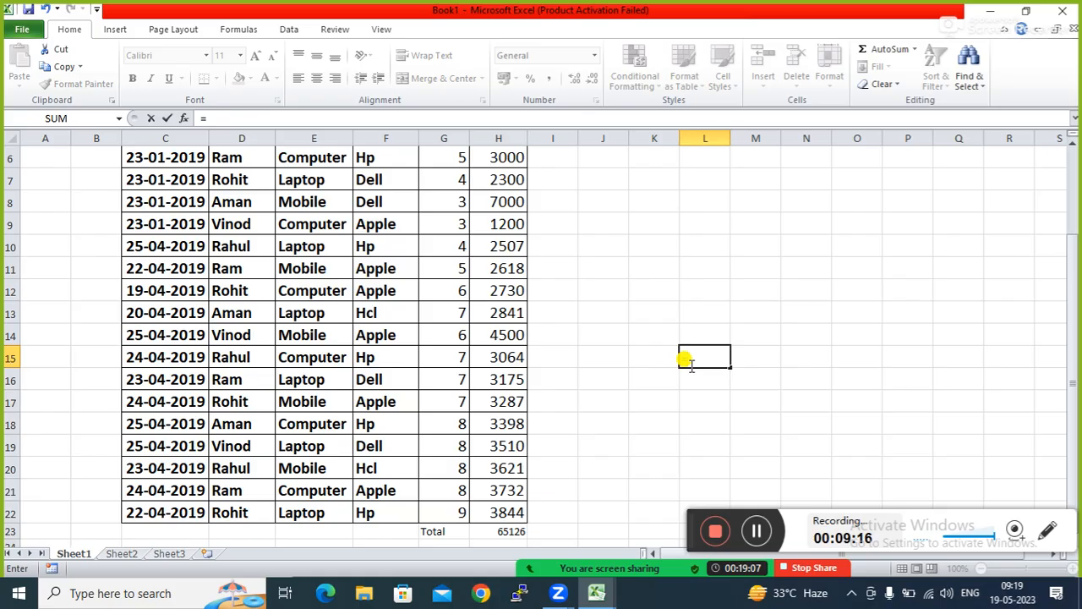
{"action": "type", "text": "sum"}
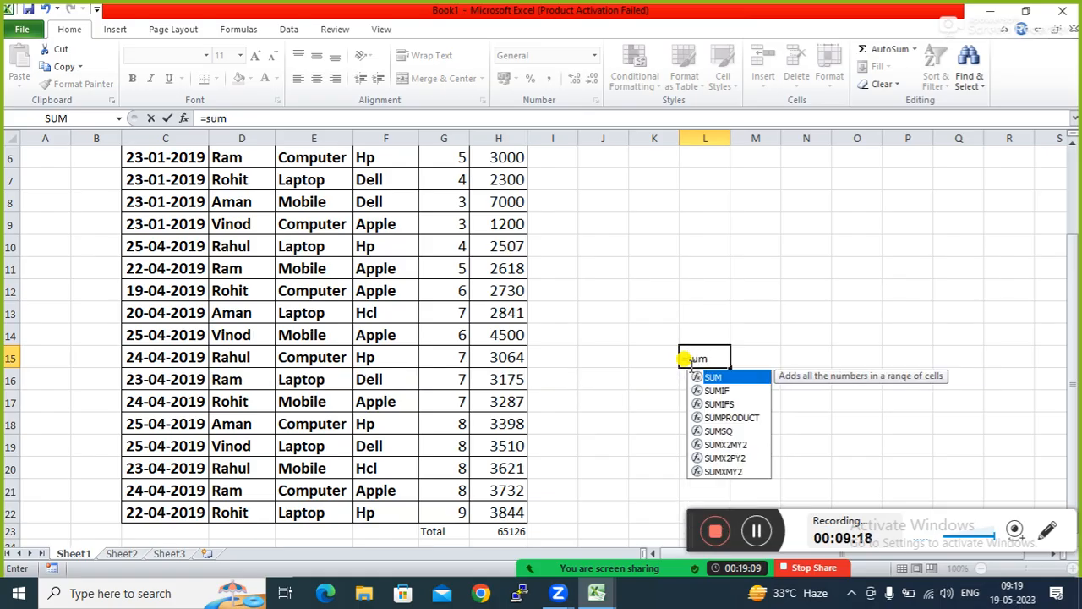
{"action": "key", "text": "Tab"}
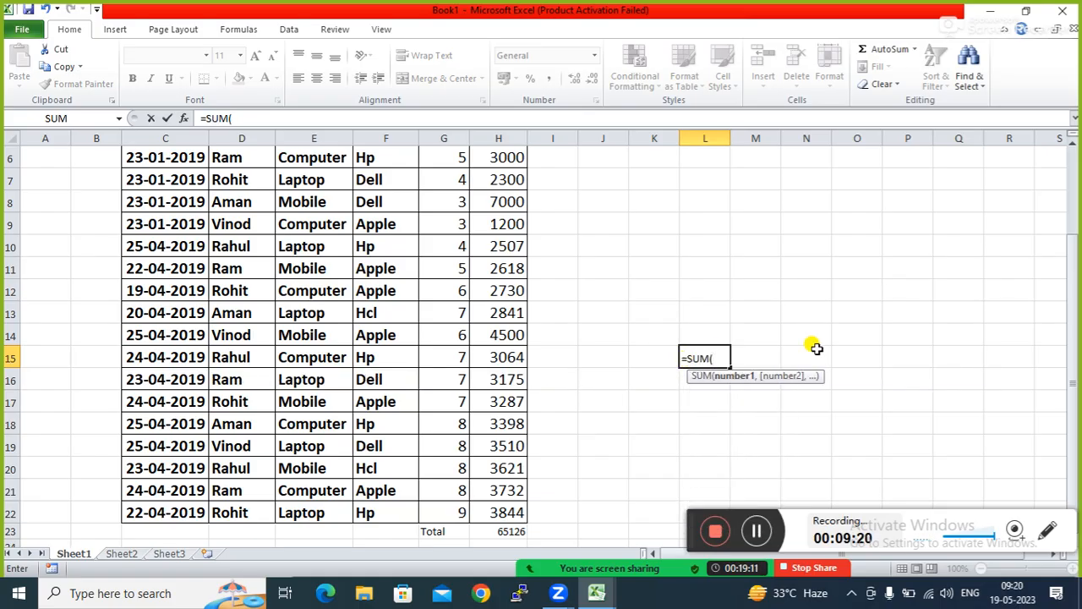
{"action": "left_click", "coordinate": [501, 507]}
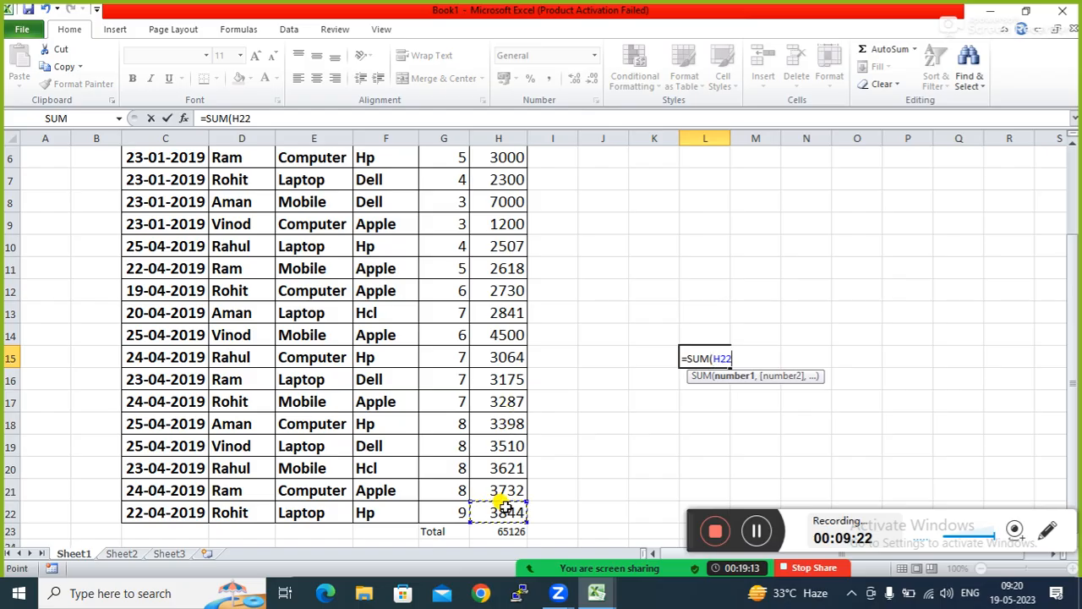
{"action": "key", "text": "shift+Up"}
{"action": "key", "text": "shift+Up"}
{"action": "key", "text": "shift+Up"}
{"action": "key", "text": "shift+Up"}
{"action": "key", "text": "shift+Up"}
{"action": "key", "text": "shift+Up"}
{"action": "key", "text": "shift+Up"}
{"action": "key", "text": "shift+Up"}
{"action": "key", "text": "shift+Up"}
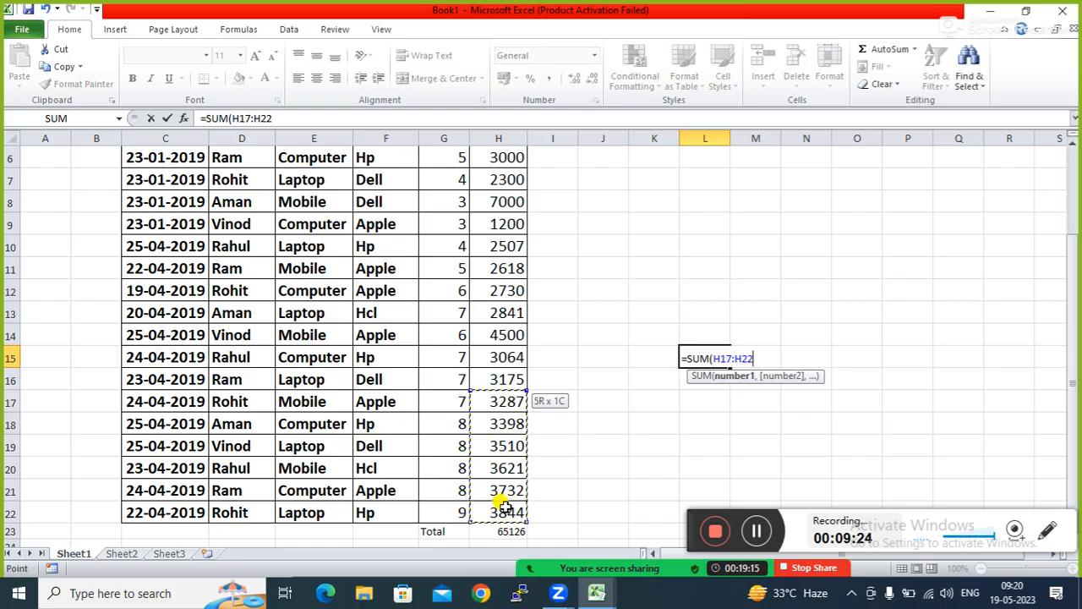
{"action": "key", "text": "shift+Up"}
{"action": "key", "text": "shift+Up"}
{"action": "key", "text": "shift+Up"}
{"action": "key", "text": "shift+Up"}
{"action": "key", "text": "shift+Up"}
{"action": "key", "text": "shift+Up"}
{"action": "key", "text": "shift+Up"}
{"action": "key", "text": "shift+Up"}
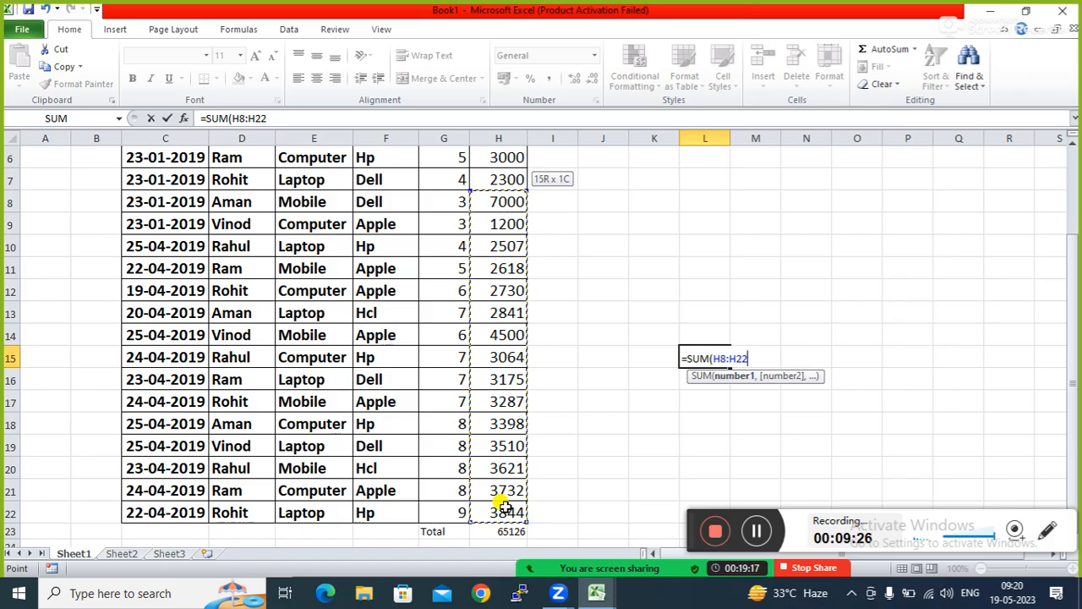
{"action": "scroll", "coordinate": [501, 505], "scroll_direction": "up", "scroll_amount": 1}
{"action": "key", "text": "shift+Up"}
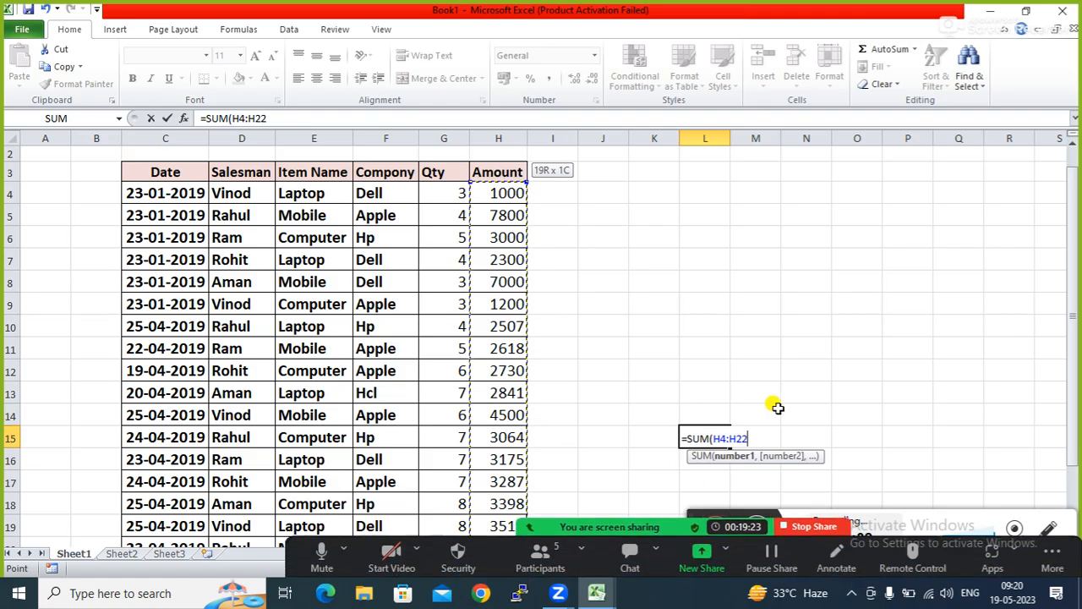
{"action": "type", "text": ")"}
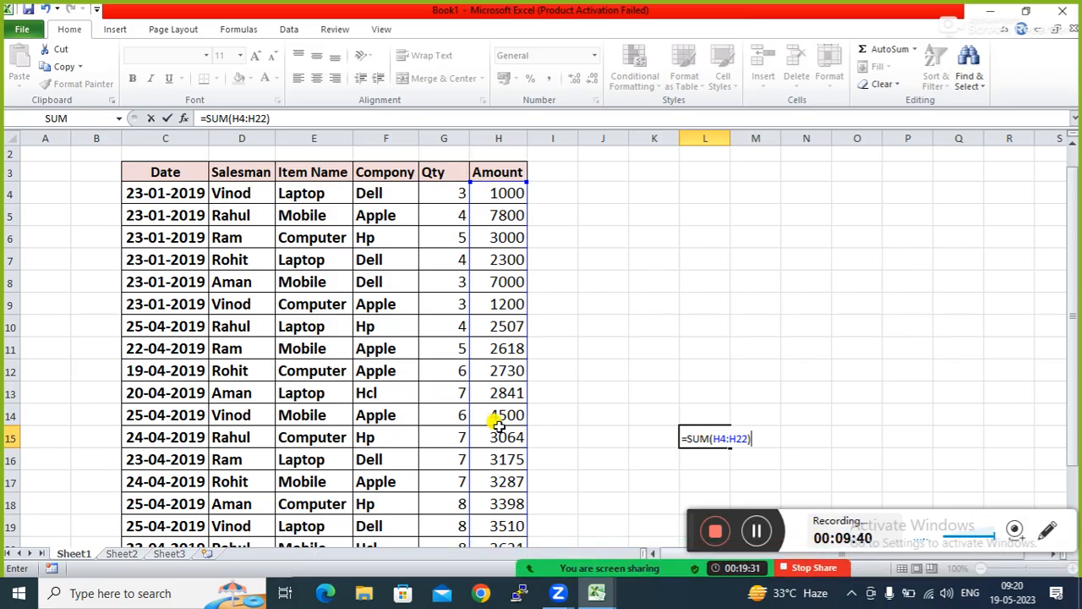
{"action": "key", "text": "Return"}
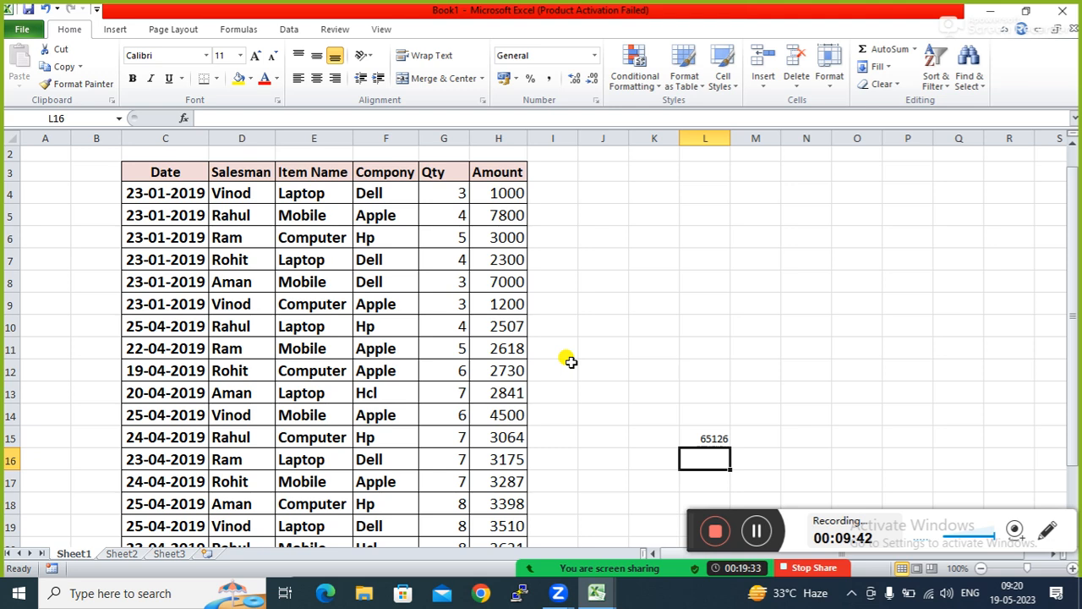
Start a formula in L13 that adds the Amount cells H4, H5, H6, H7 and H8 one by one
{"action": "left_click", "coordinate": [711, 387]}
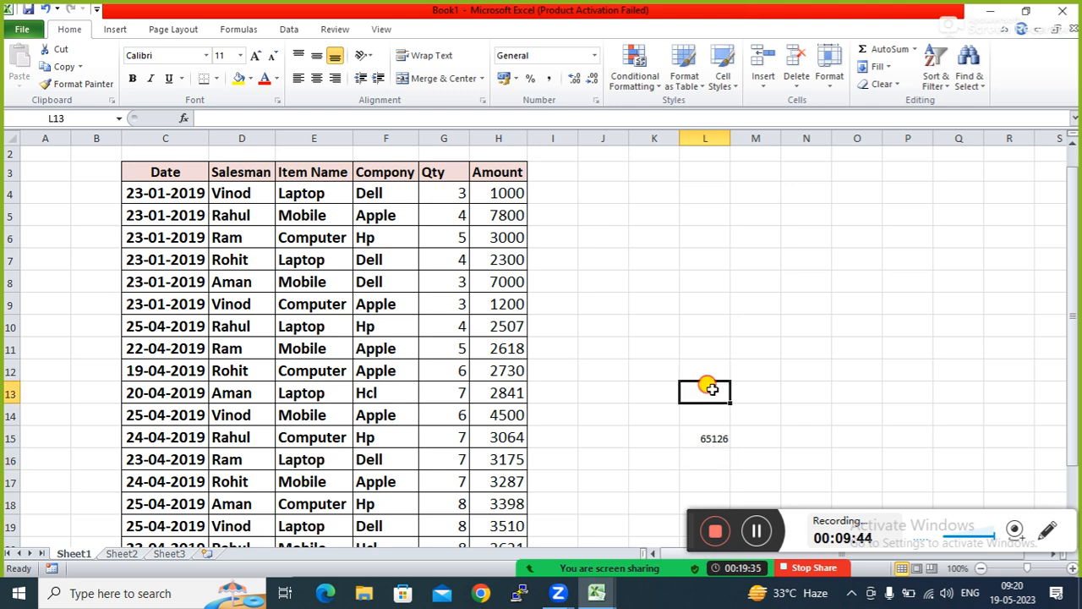
{"action": "type", "text": "="}
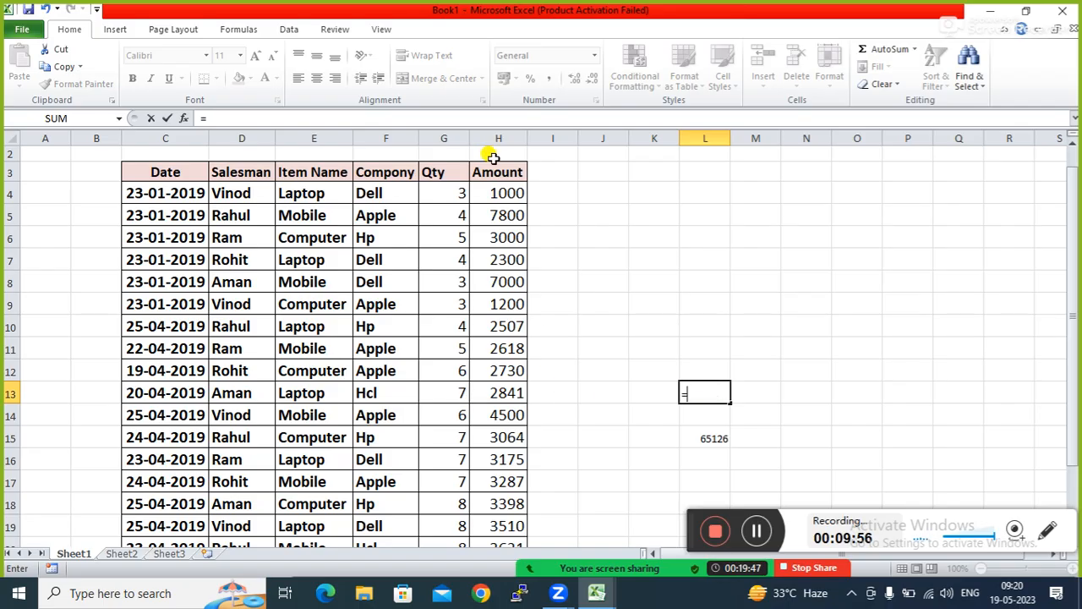
{"action": "left_click", "coordinate": [504, 193]}
{"action": "type", "text": "+"}
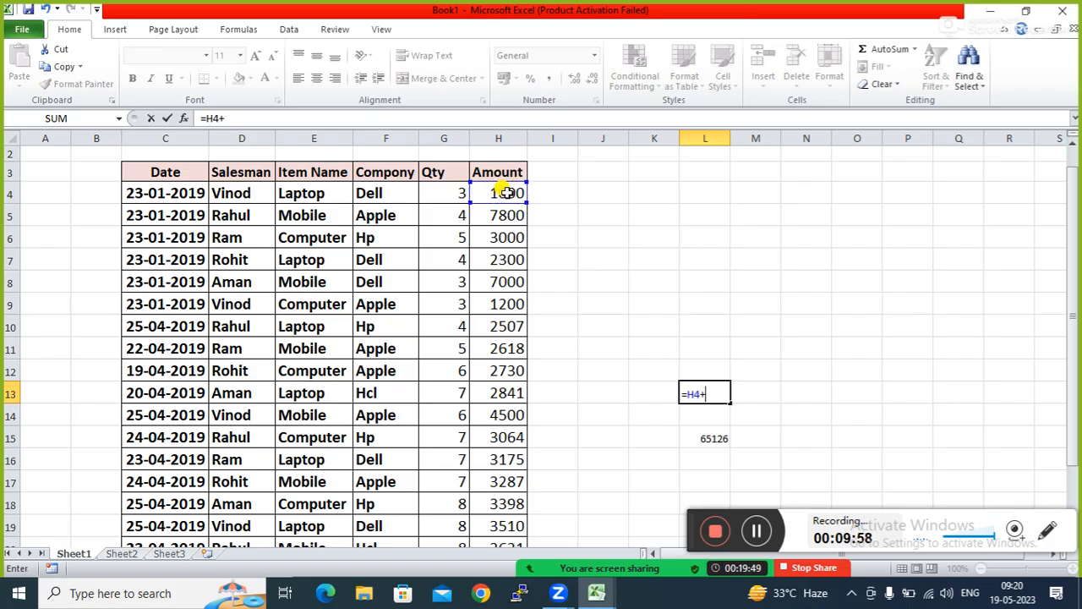
{"action": "left_click", "coordinate": [497, 216]}
{"action": "type", "text": "+"}
{"action": "left_click", "coordinate": [488, 237]}
{"action": "type", "text": "+"}
{"action": "left_click", "coordinate": [489, 260]}
{"action": "type", "text": "+"}
{"action": "left_click", "coordinate": [489, 283]}
{"action": "type", "text": "++"}
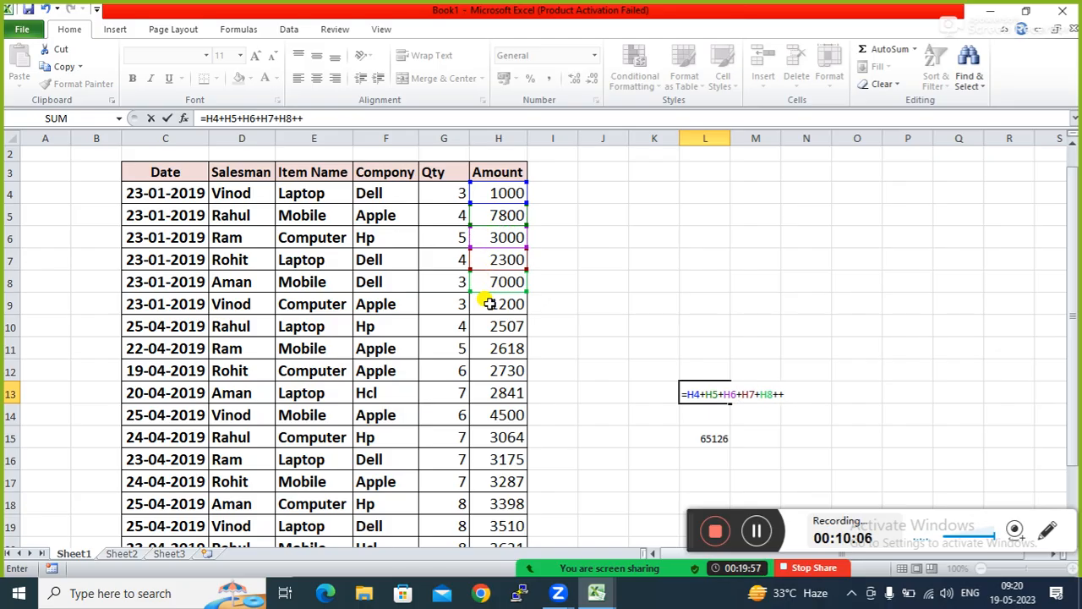
{"action": "key", "text": "BackSpace"}
Extend the addition formula in L13 with the Amount cells H9, H11, H12 and H13
{"action": "left_click", "coordinate": [489, 303]}
{"action": "type", "text": "+"}
{"action": "left_click", "coordinate": [493, 328]}
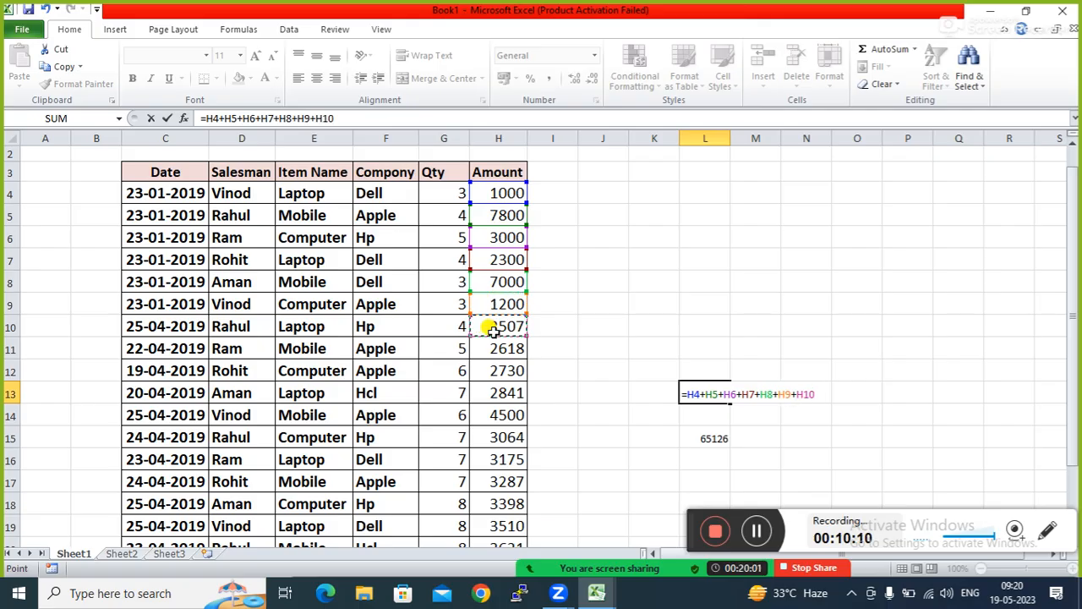
{"action": "left_click", "coordinate": [496, 349]}
{"action": "type", "text": "+"}
{"action": "left_click", "coordinate": [496, 372]}
{"action": "type", "text": "+"}
{"action": "left_click", "coordinate": [496, 394]}
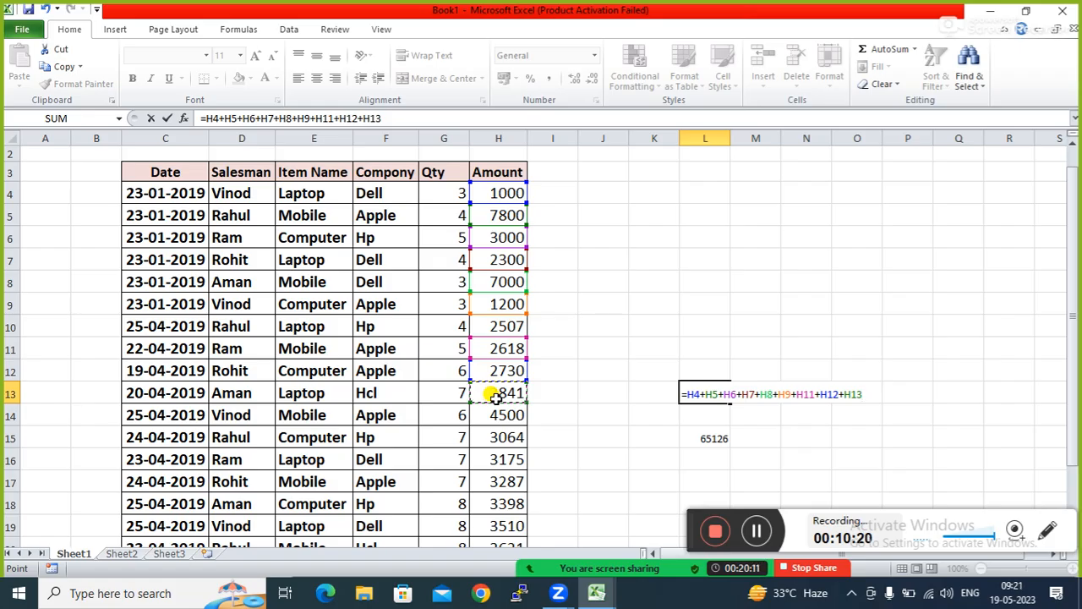
{"action": "left_click", "coordinate": [495, 406]}
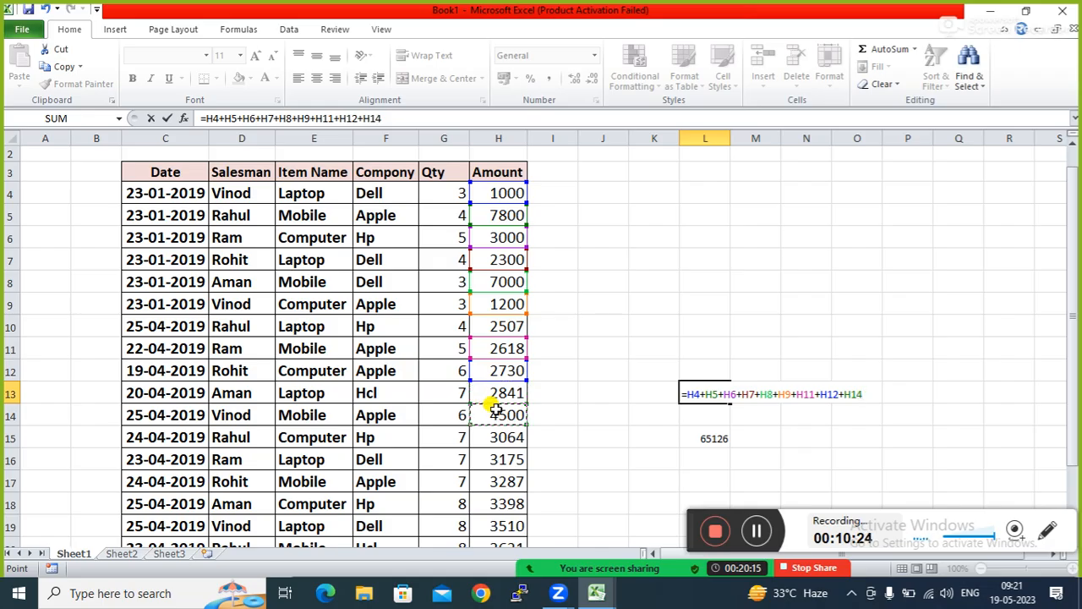
{"action": "left_click", "coordinate": [496, 385]}
{"action": "type", "text": "+"}
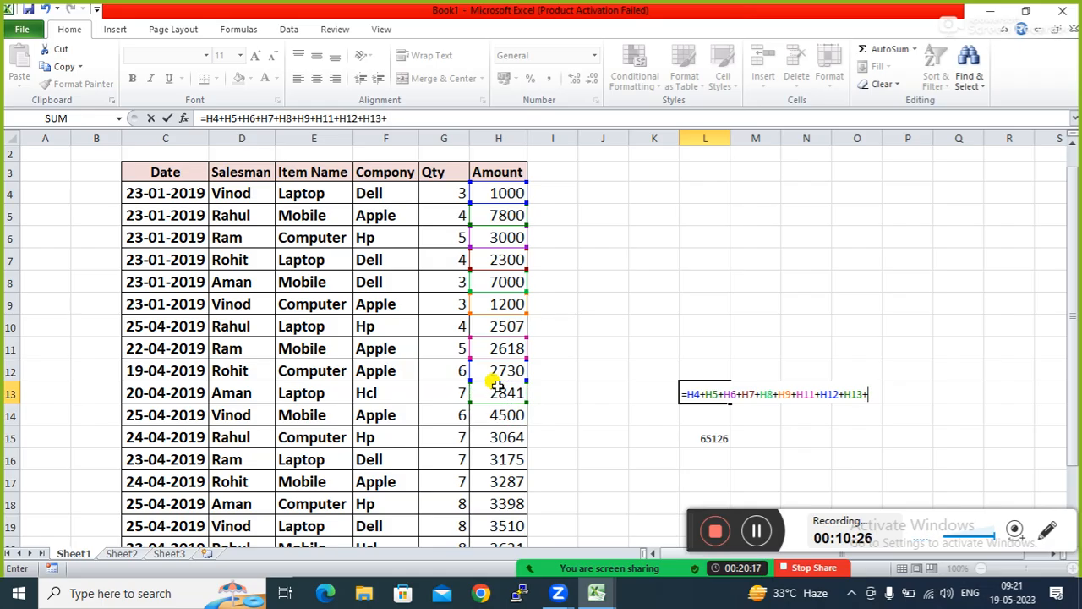
Extend the addition formula in L13 with the Amount cells H14, H15, H16, H17, H18 and H19
{"action": "left_click", "coordinate": [496, 419]}
{"action": "type", "text": "+"}
{"action": "left_click", "coordinate": [496, 435]}
{"action": "type", "text": "+"}
{"action": "left_click", "coordinate": [498, 455]}
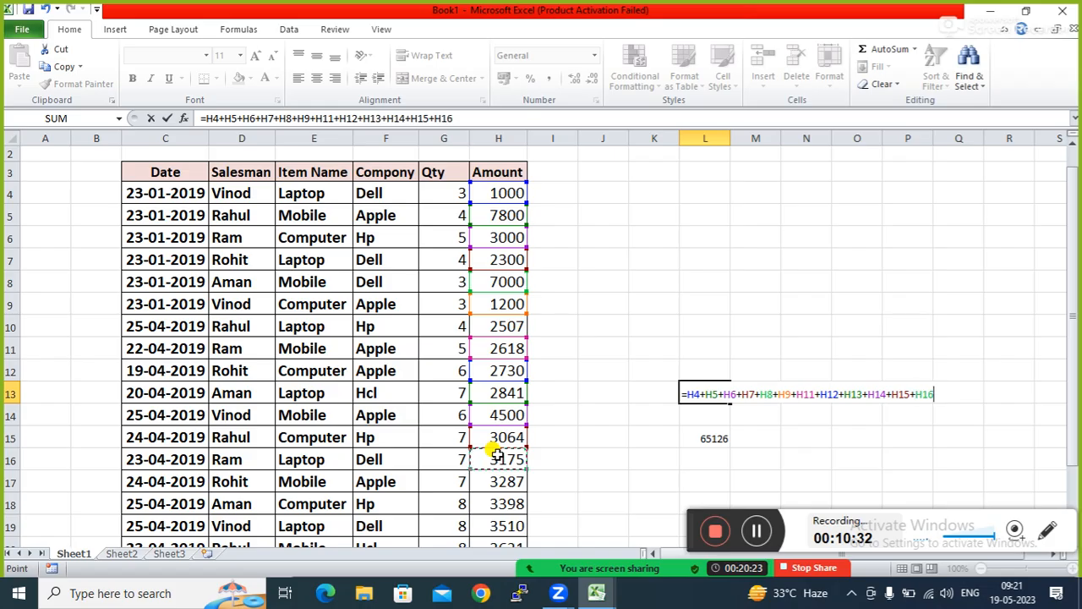
{"action": "type", "text": "+"}
{"action": "left_click", "coordinate": [499, 480]}
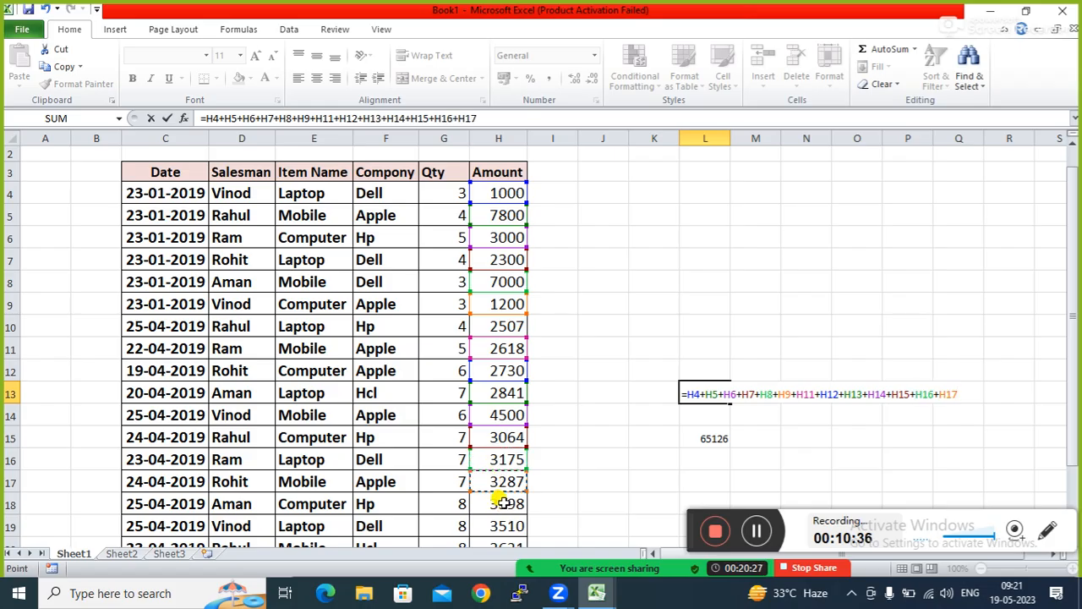
{"action": "type", "text": "+"}
{"action": "left_click", "coordinate": [504, 502]}
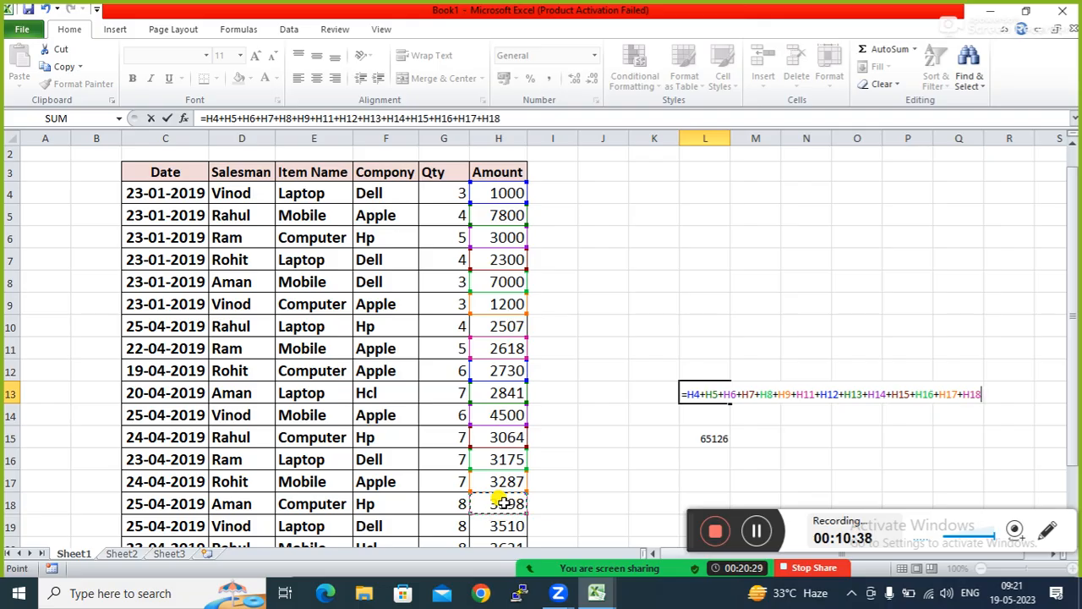
{"action": "type", "text": "+"}
{"action": "left_click", "coordinate": [502, 525]}
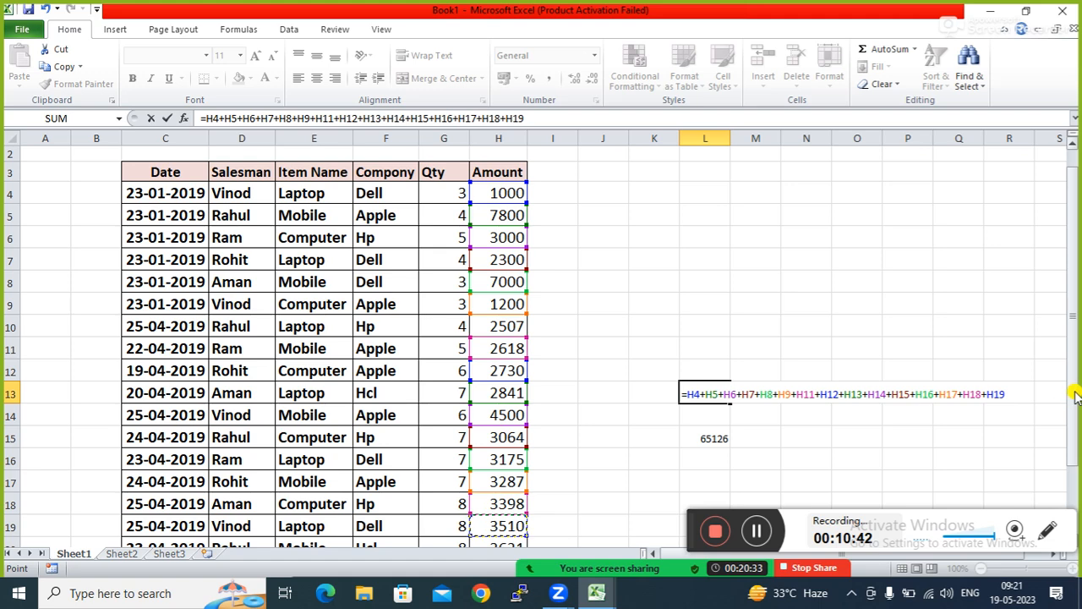
Complete the addition formula in L13 with the Amount cells H20, H21 and H22
{"action": "left_click_drag", "start_coordinate": [1073, 389], "coordinate": [1070, 464]}
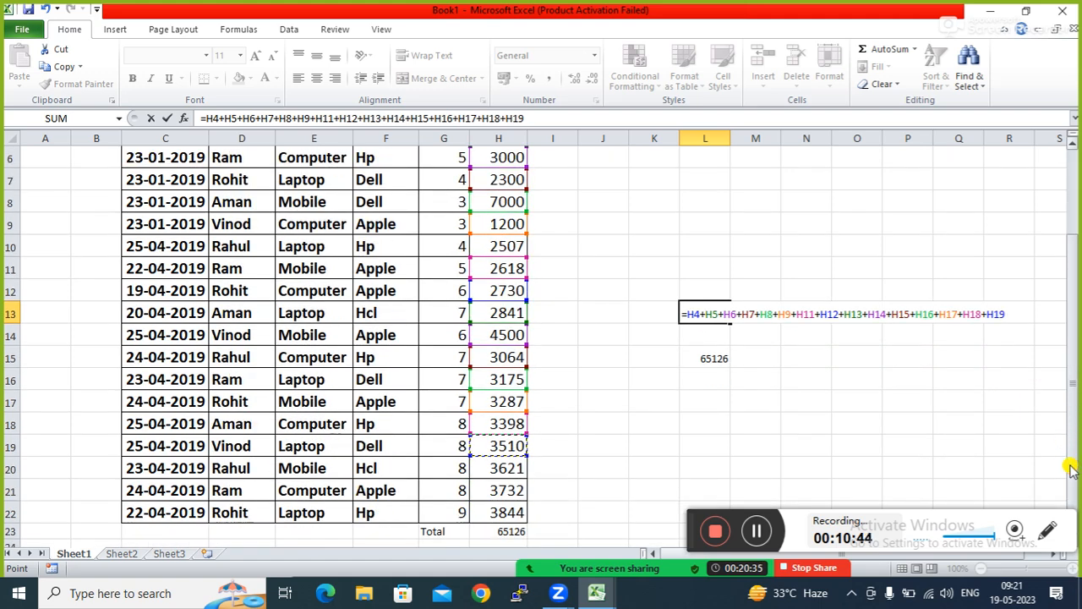
{"action": "type", "text": "+"}
{"action": "left_click", "coordinate": [505, 470]}
{"action": "type", "text": "+"}
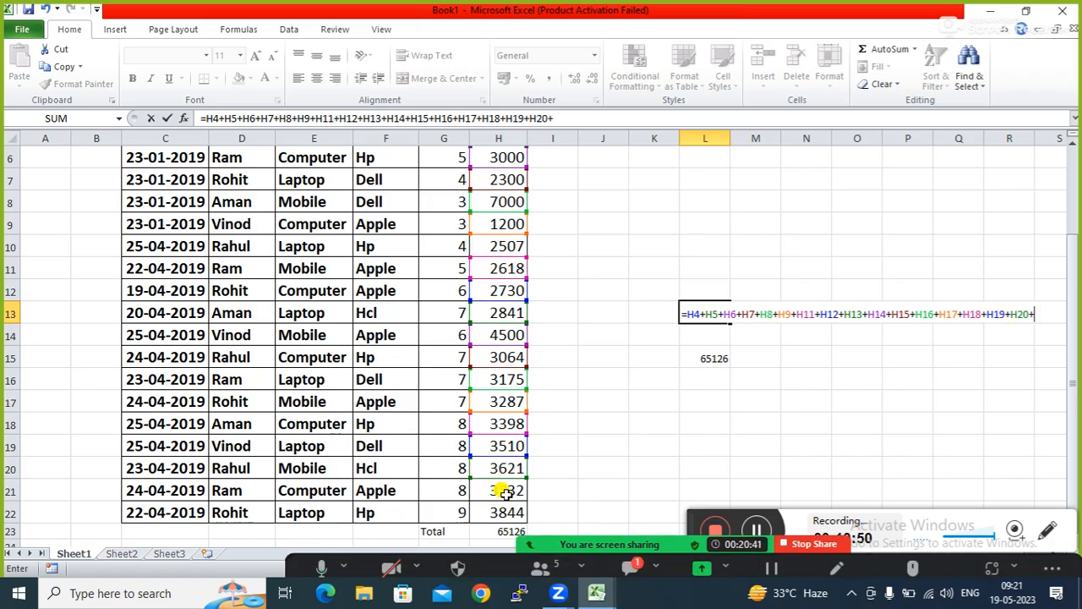
{"action": "left_click", "coordinate": [504, 493]}
{"action": "type", "text": "+"}
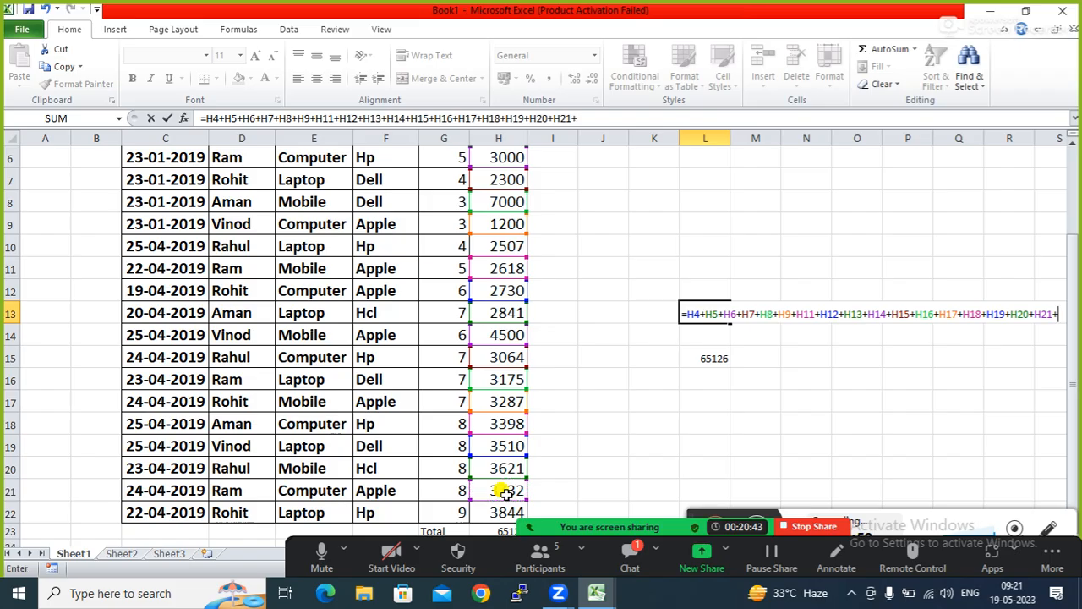
{"action": "left_click", "coordinate": [499, 508]}
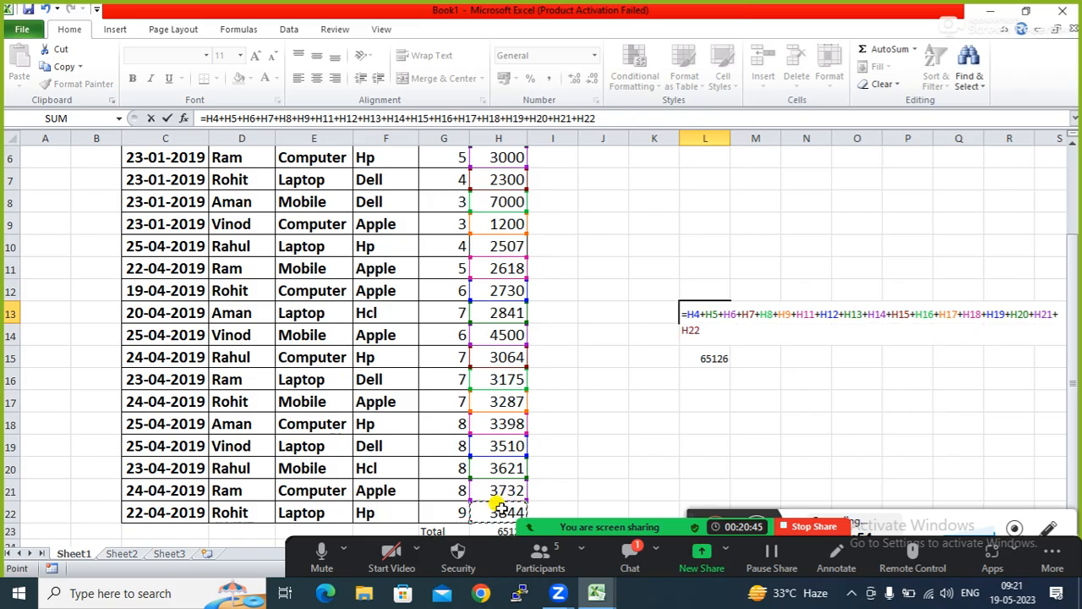
{"action": "type", "text": "+"}
{"action": "key", "text": "Return"}
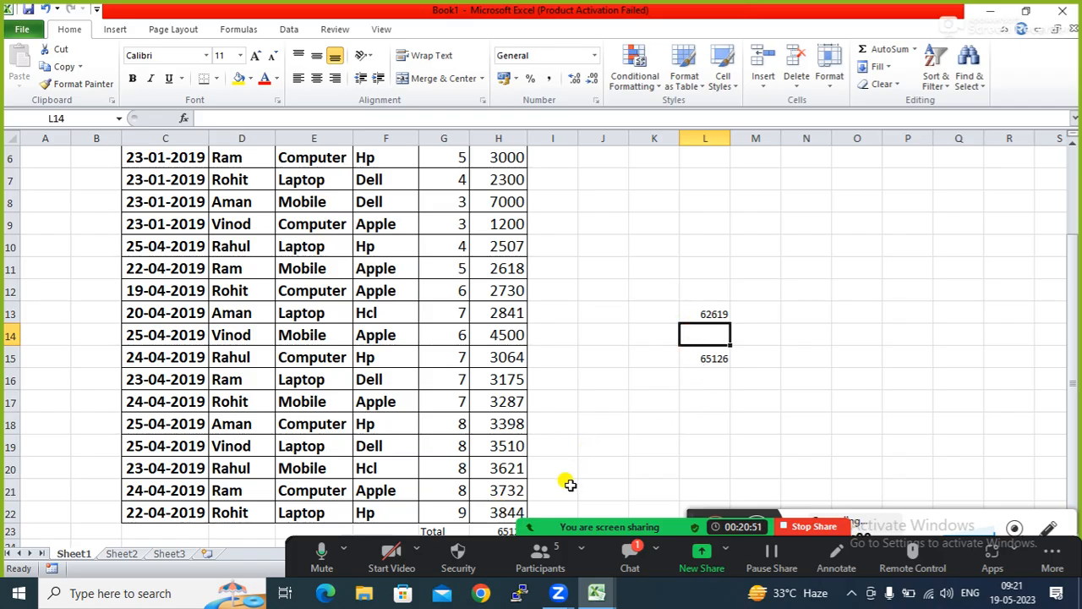
Read the new message in the Zoom meeting chat and return to the Excel worksheet
{"action": "left_click", "coordinate": [629, 560]}
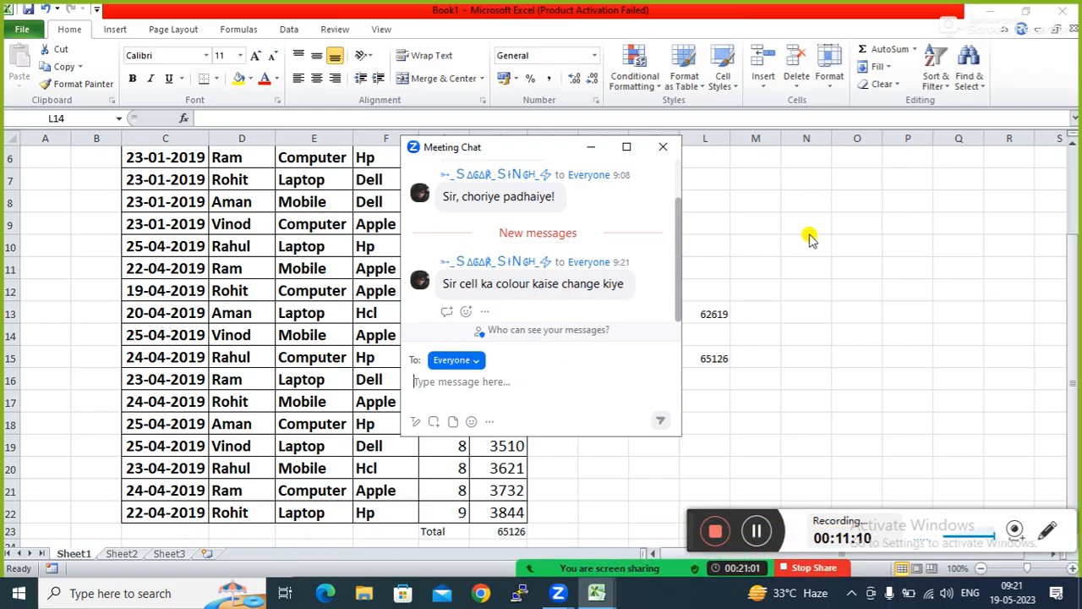
{"action": "left_click", "coordinate": [593, 149]}
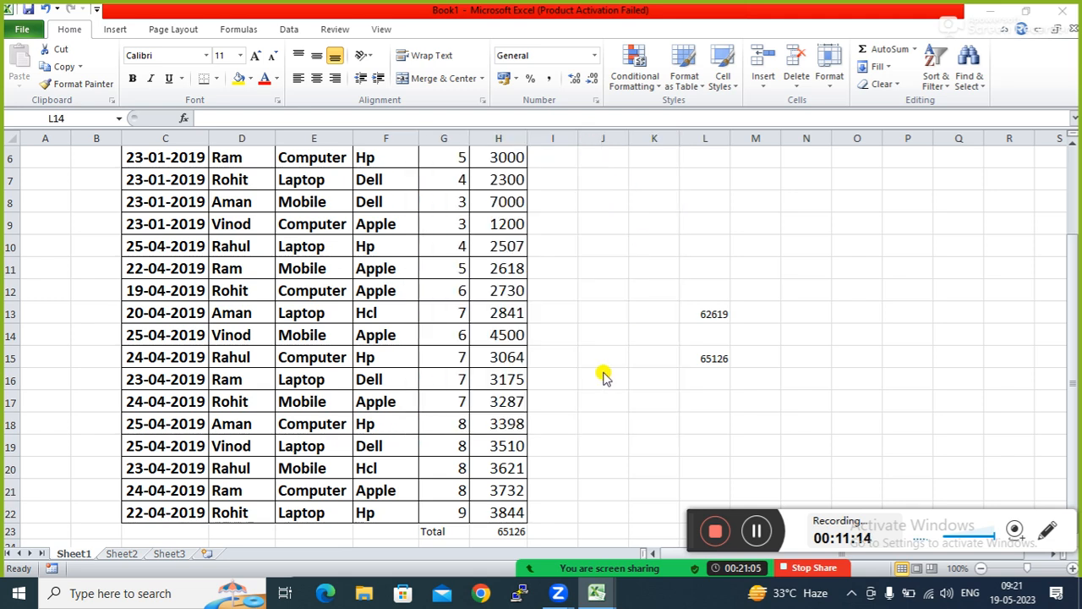
{"action": "left_click", "coordinate": [793, 284]}
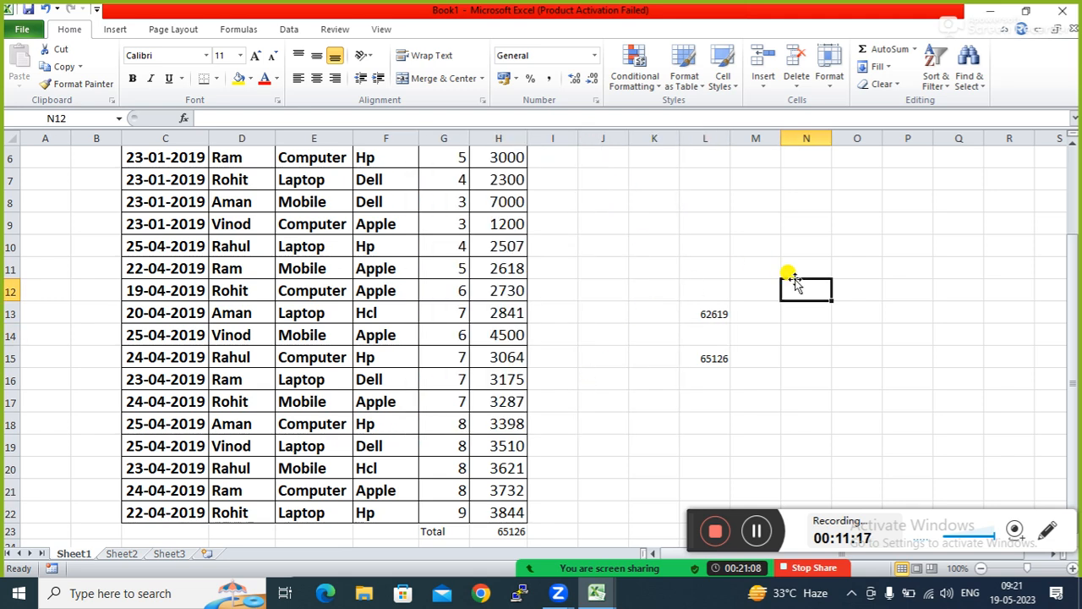
Check the cell references in the L13 addition formula against the Amount column, reading the new meeting chat message in between
{"action": "left_click", "coordinate": [705, 313]}
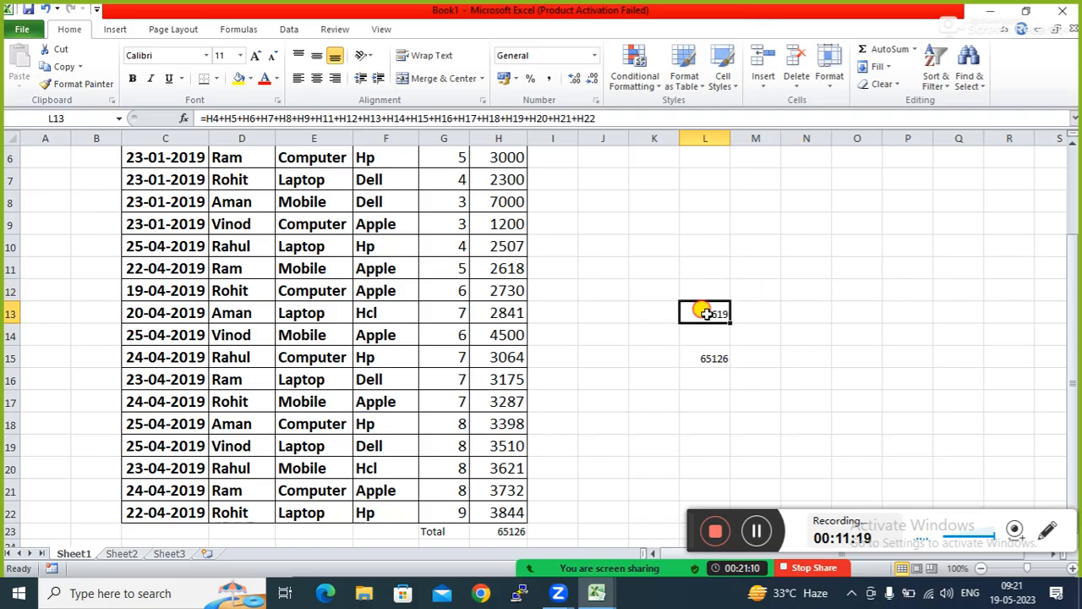
{"action": "left_click", "coordinate": [597, 118]}
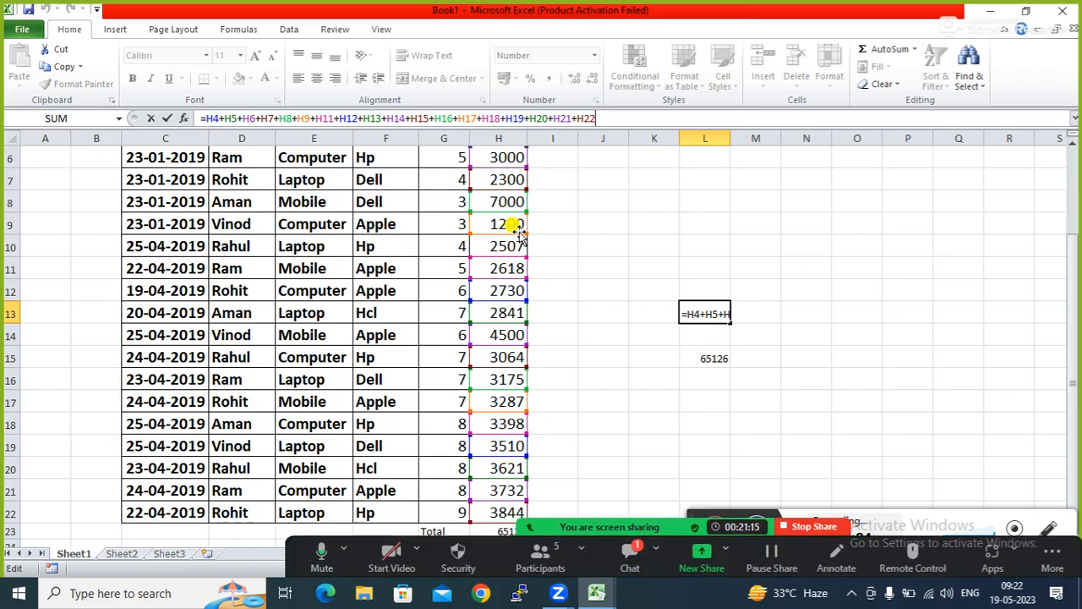
{"action": "left_click", "coordinate": [641, 565]}
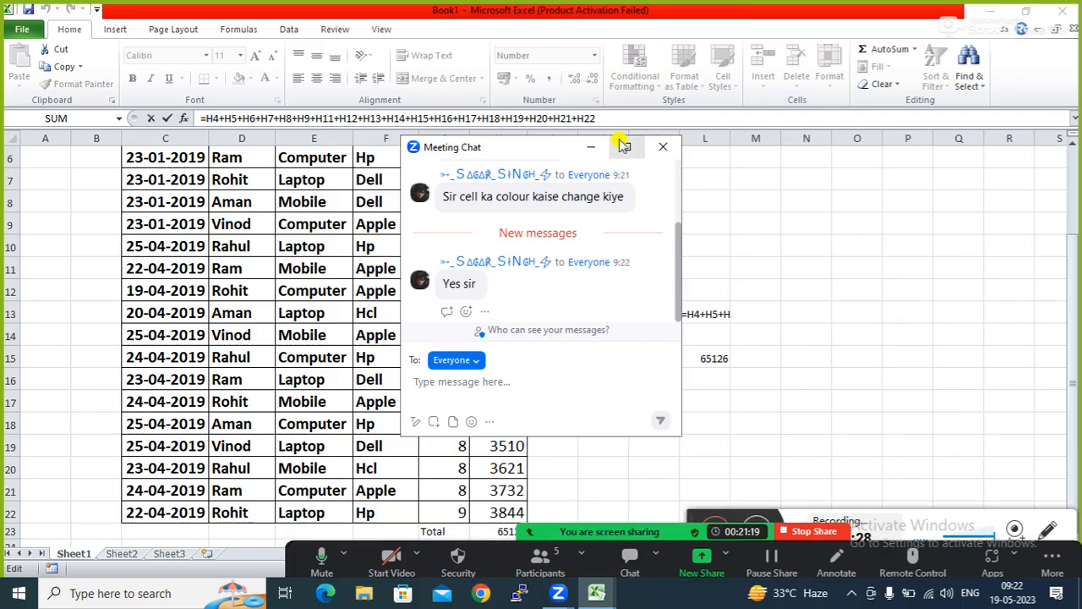
{"action": "left_click", "coordinate": [662, 148]}
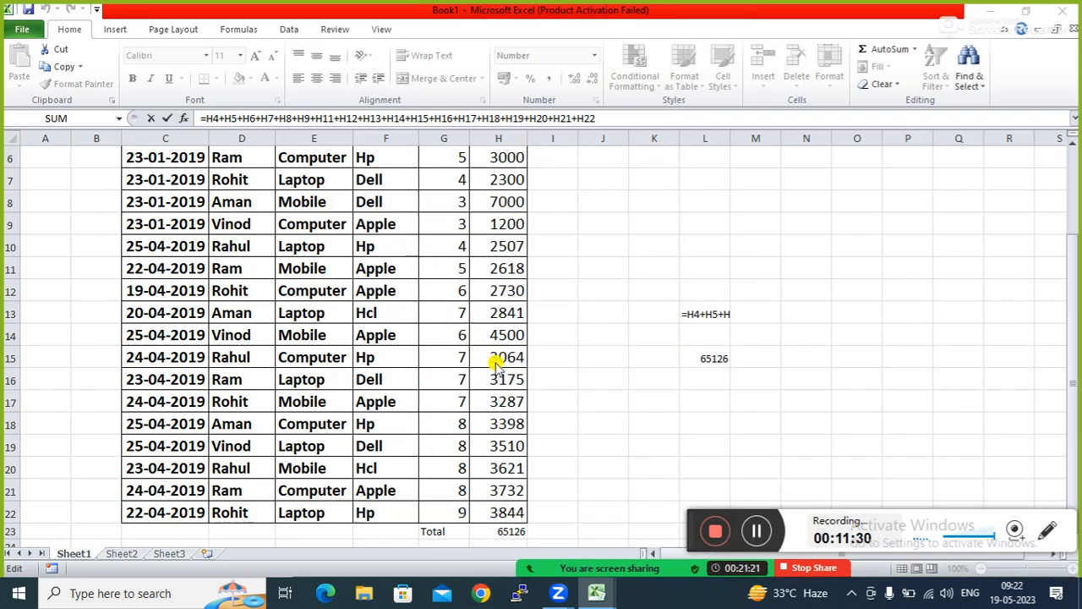
{"action": "left_click", "coordinate": [691, 311]}
{"action": "left_click_drag", "start_coordinate": [1078, 409], "coordinate": [1078, 337]}
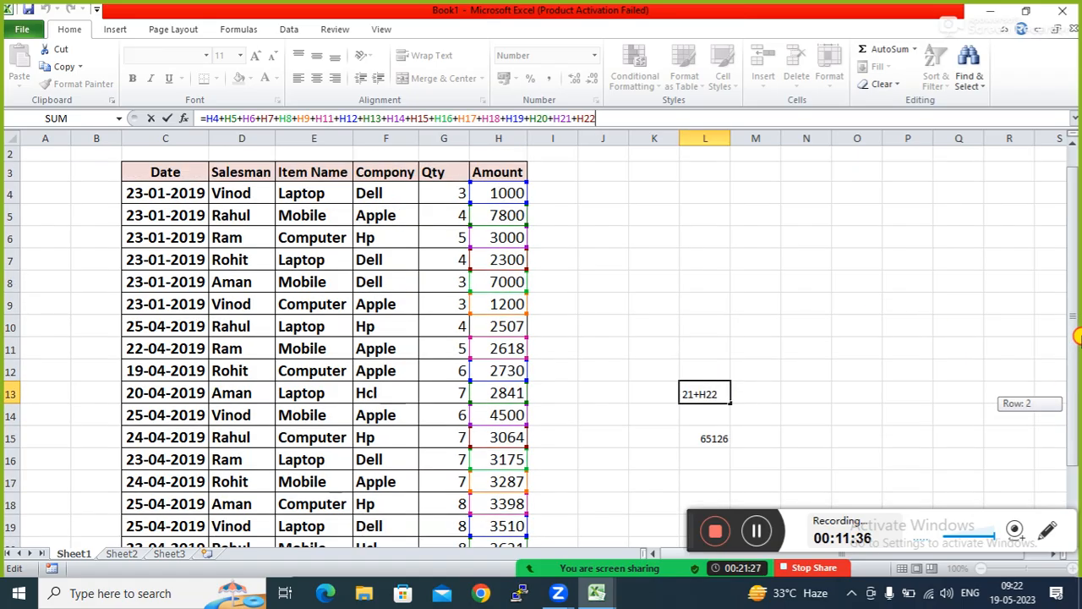
{"action": "left_click_drag", "start_coordinate": [1078, 336], "coordinate": [1074, 411]}
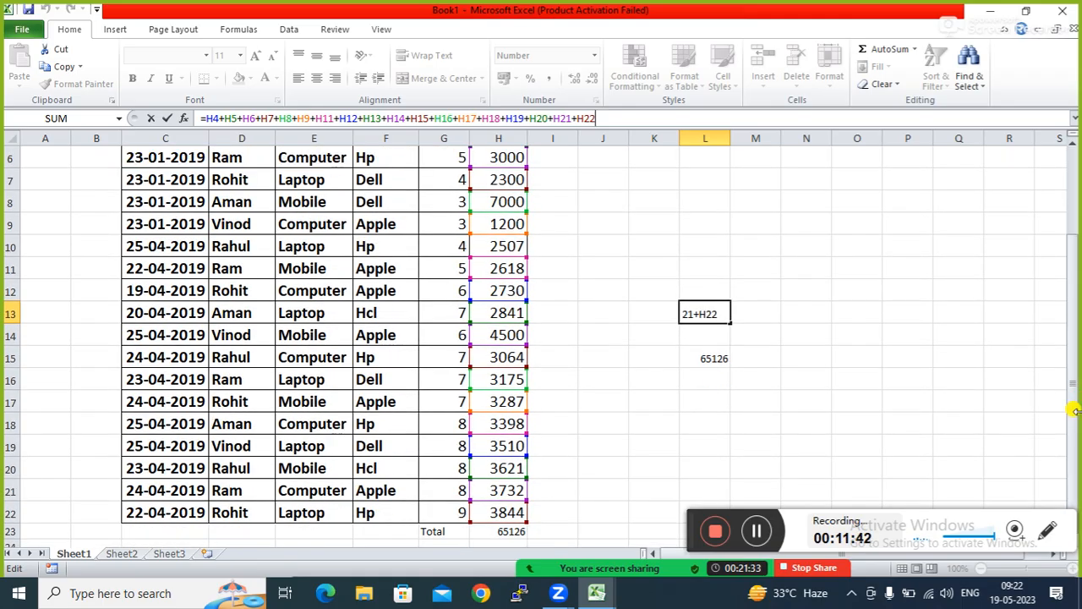
{"action": "key", "text": "Return"}
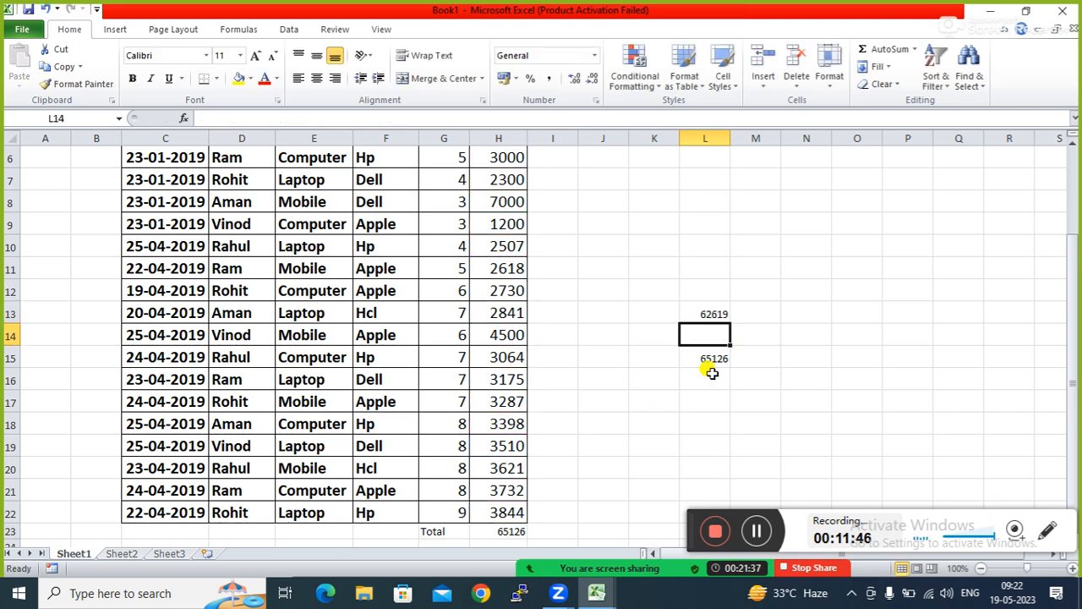
Append the missing Amount cell H10 to the end of the addition formula in L13
{"action": "left_click", "coordinate": [706, 313]}
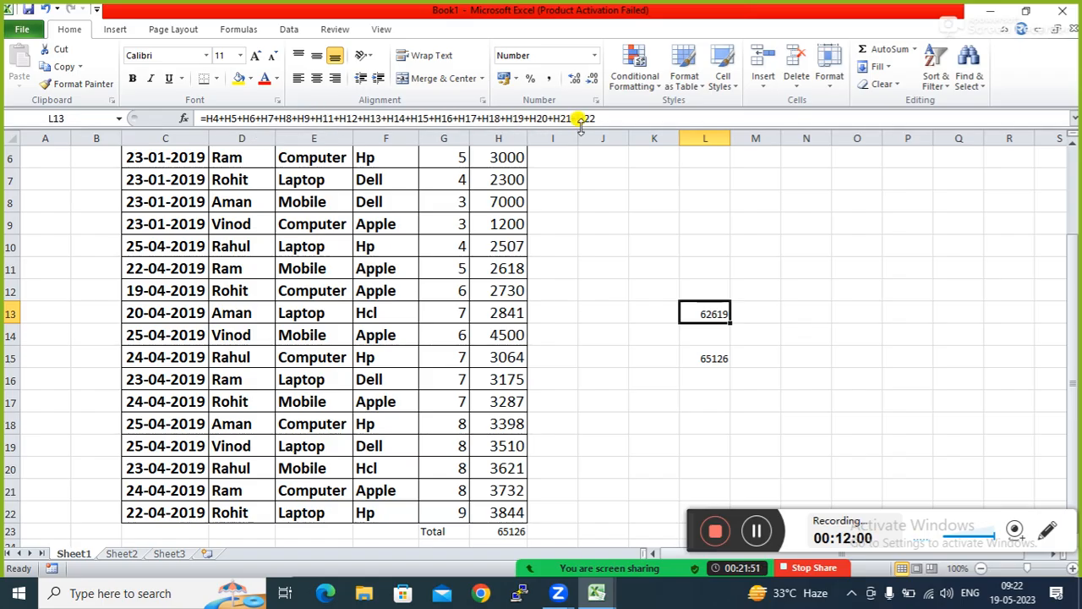
{"action": "left_click", "coordinate": [605, 120]}
{"action": "type", "text": "+"}
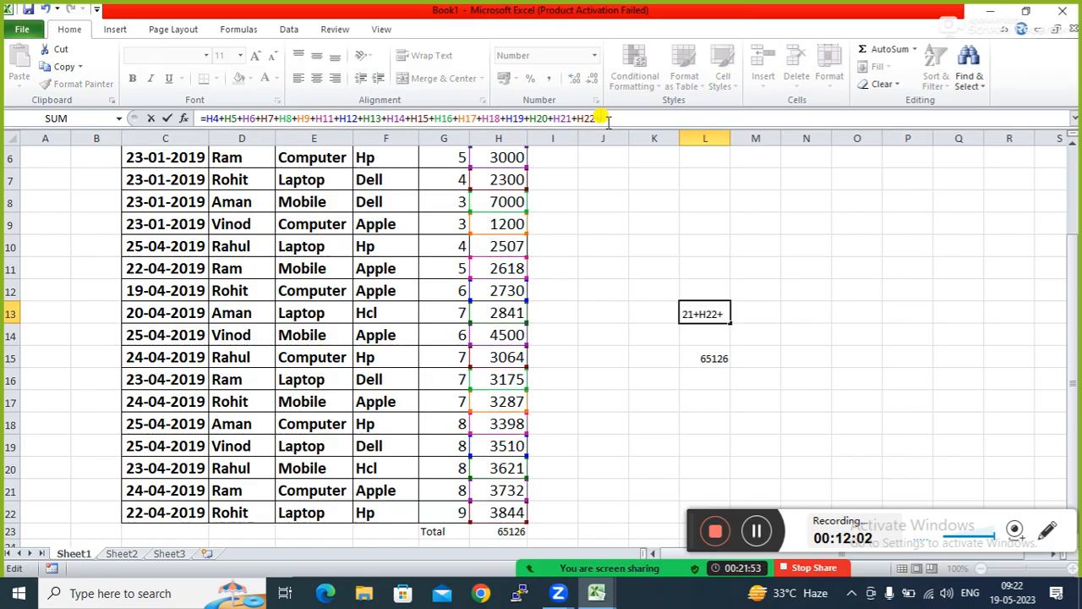
{"action": "type", "text": "h10"}
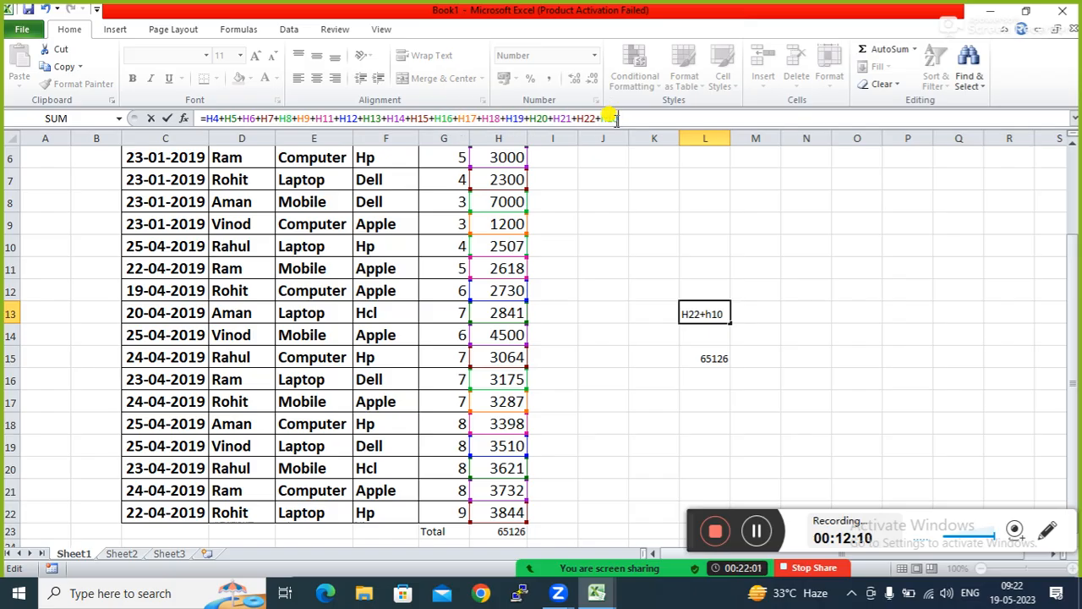
{"action": "key", "text": "Return"}
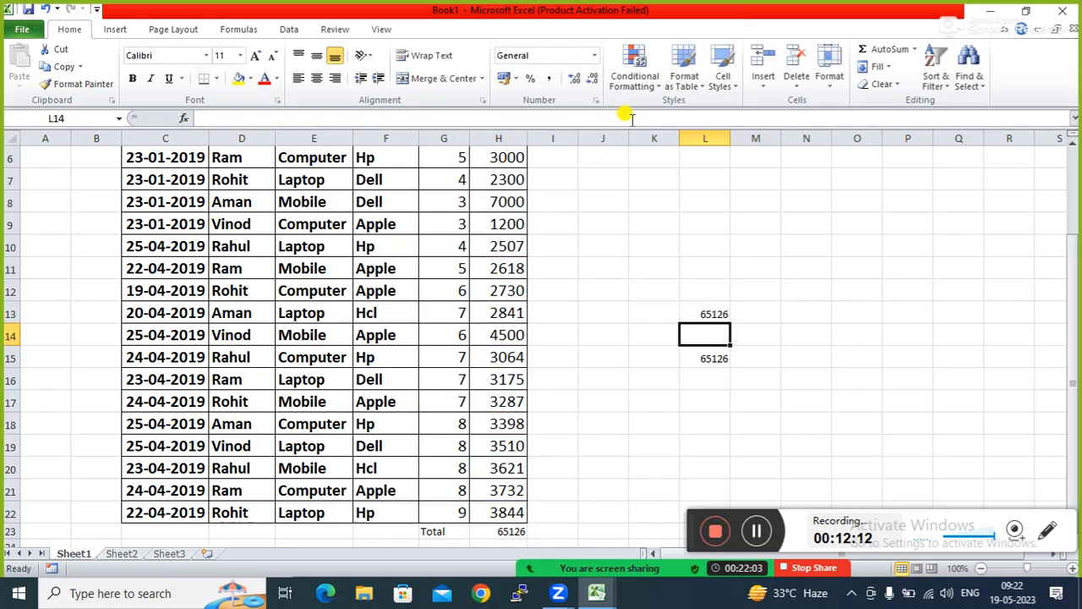
{"action": "left_click", "coordinate": [761, 314]}
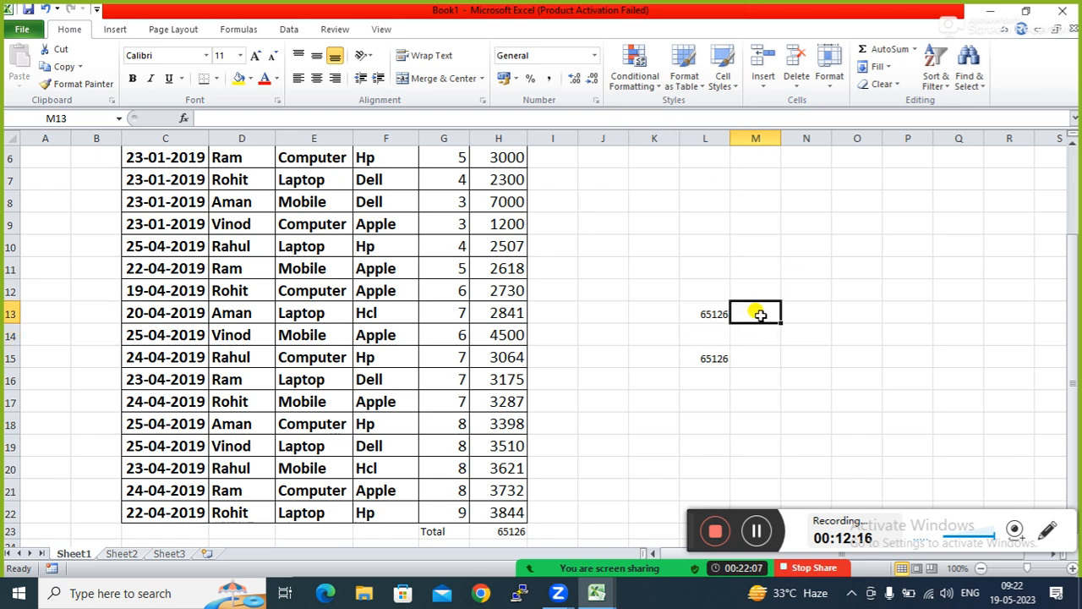
{"action": "left_click", "coordinate": [713, 311]}
Enter a formula in N13 that adds the scattered cells H6, H11, G8, I6 and I10
{"action": "left_click", "coordinate": [790, 311]}
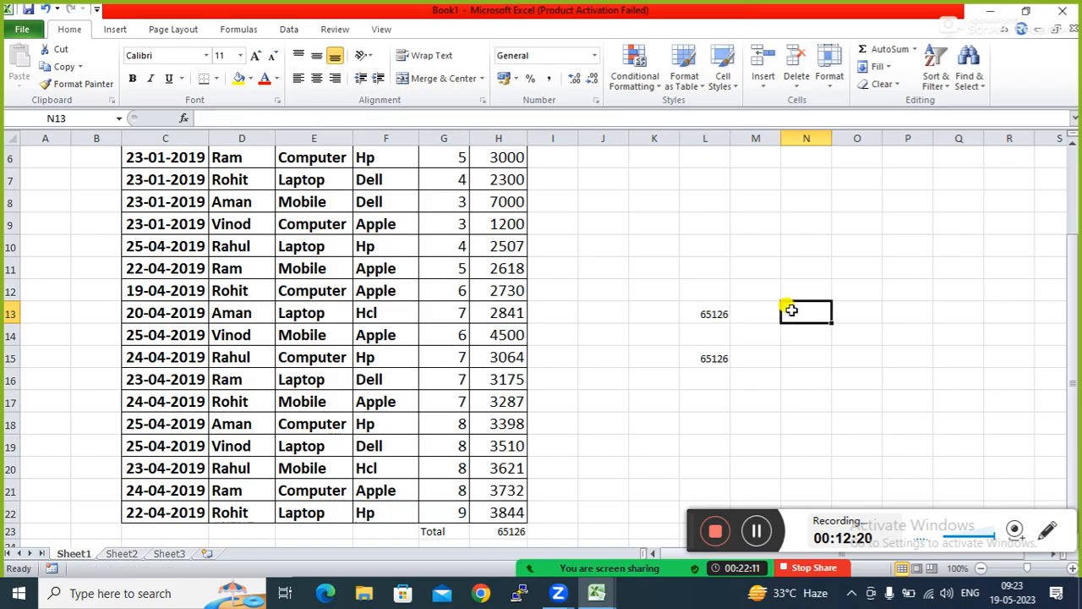
{"action": "type", "text": "="}
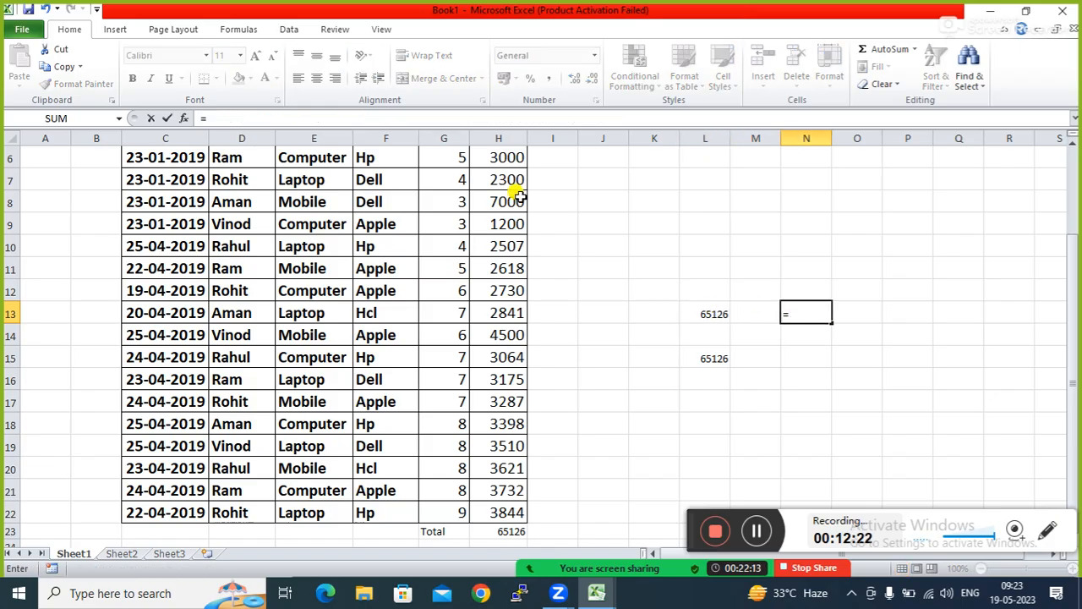
{"action": "left_click", "coordinate": [493, 155]}
{"action": "type", "text": "+"}
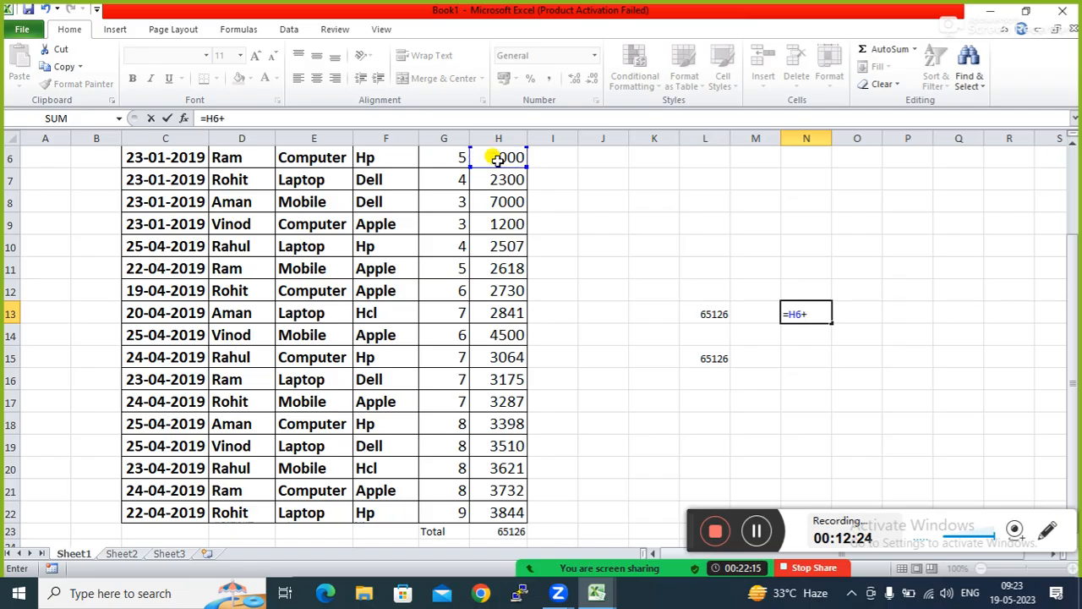
{"action": "left_click", "coordinate": [493, 260]}
{"action": "type", "text": "+"}
{"action": "left_click", "coordinate": [442, 203]}
{"action": "type", "text": "+"}
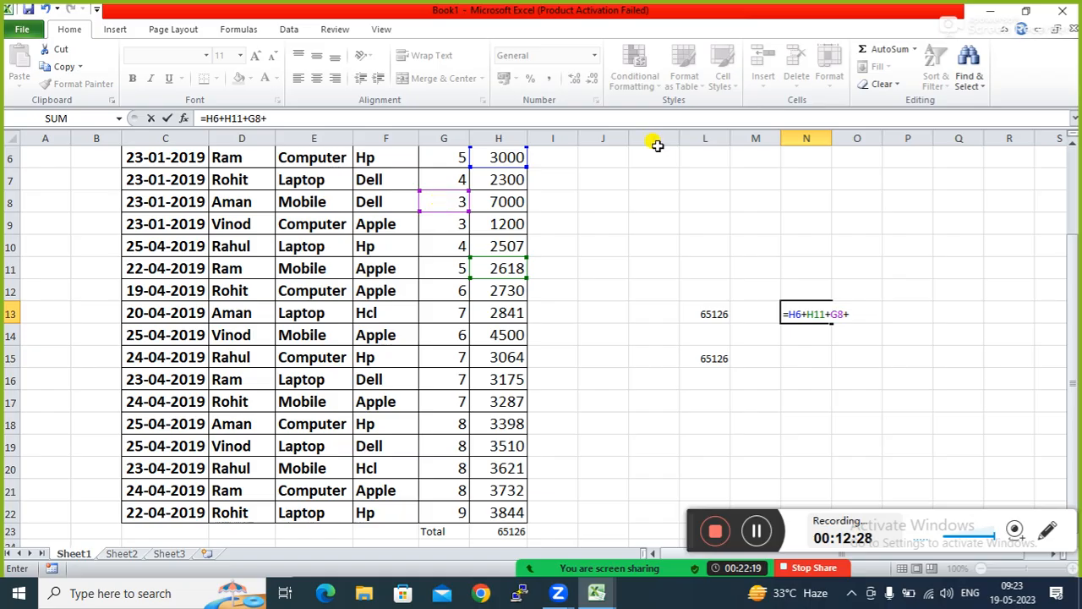
{"action": "left_click", "coordinate": [561, 152]}
{"action": "type", "text": "+"}
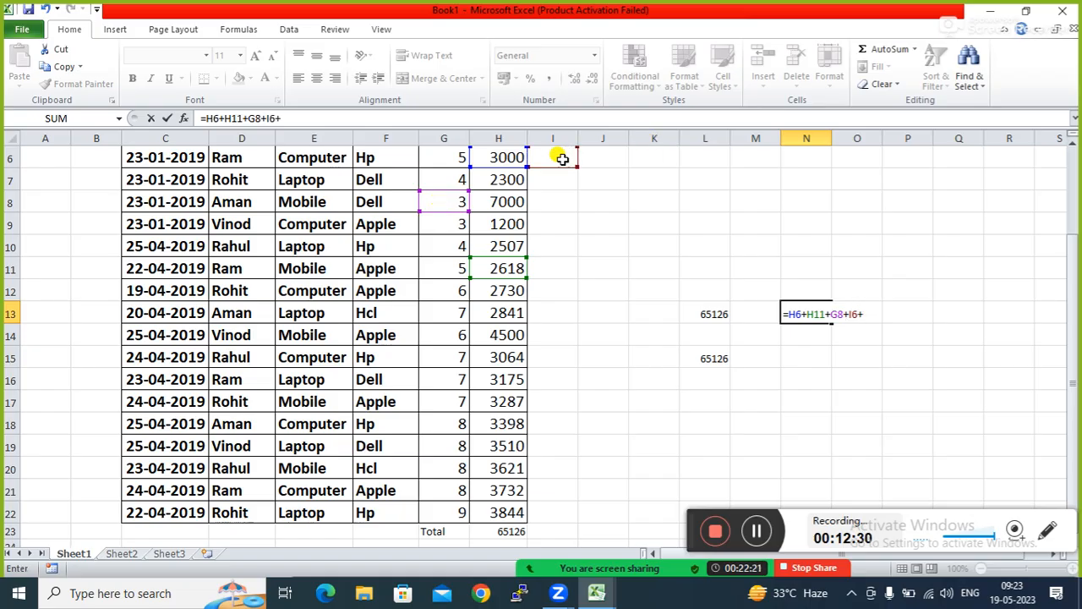
{"action": "left_click", "coordinate": [550, 242]}
{"action": "key", "text": "Return"}
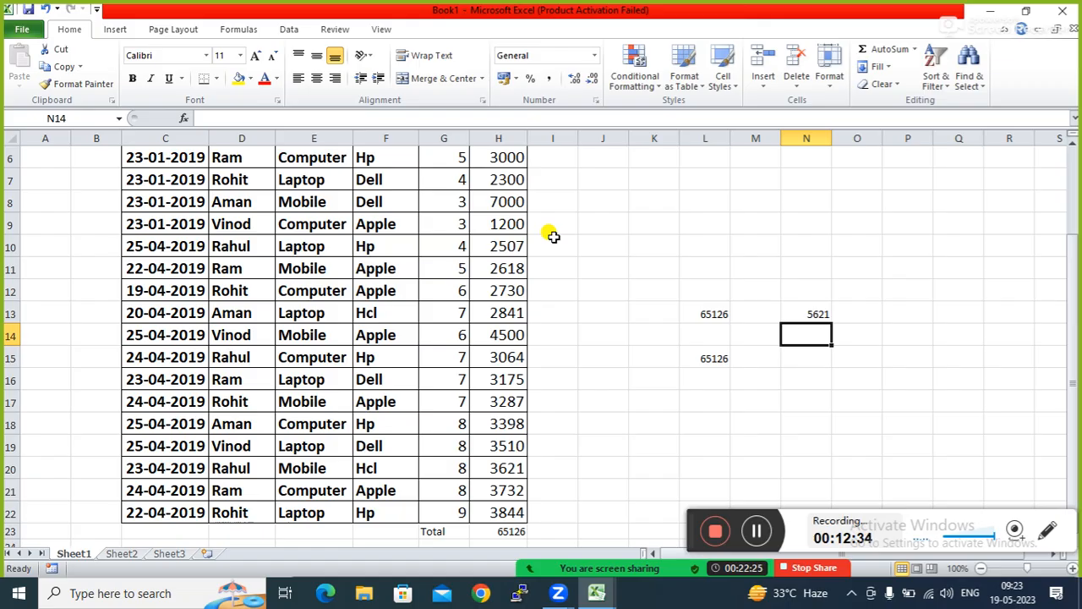
Select the Amount values in H4:H22 to check their sum in the status bar, then clear the selection
{"action": "left_click", "coordinate": [494, 158]}
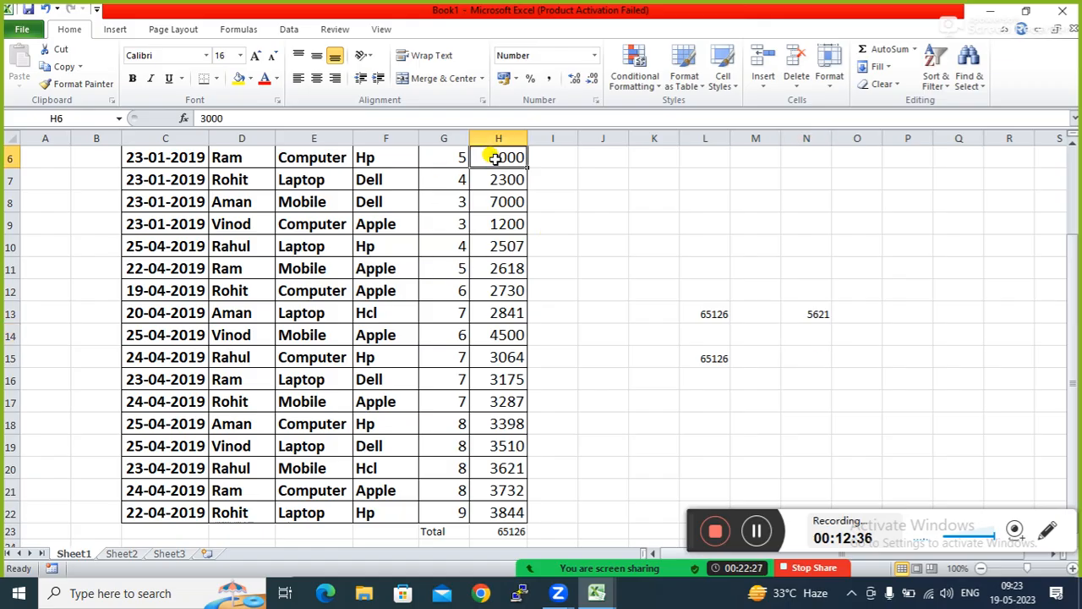
{"action": "key", "text": "Up"}
{"action": "key", "text": "Up"}
{"action": "key", "text": "Up"}
{"action": "key", "text": "Up"}
{"action": "key", "text": "Up"}
{"action": "key", "text": "Down"}
{"action": "key", "text": "Down"}
{"action": "key", "text": "Down"}
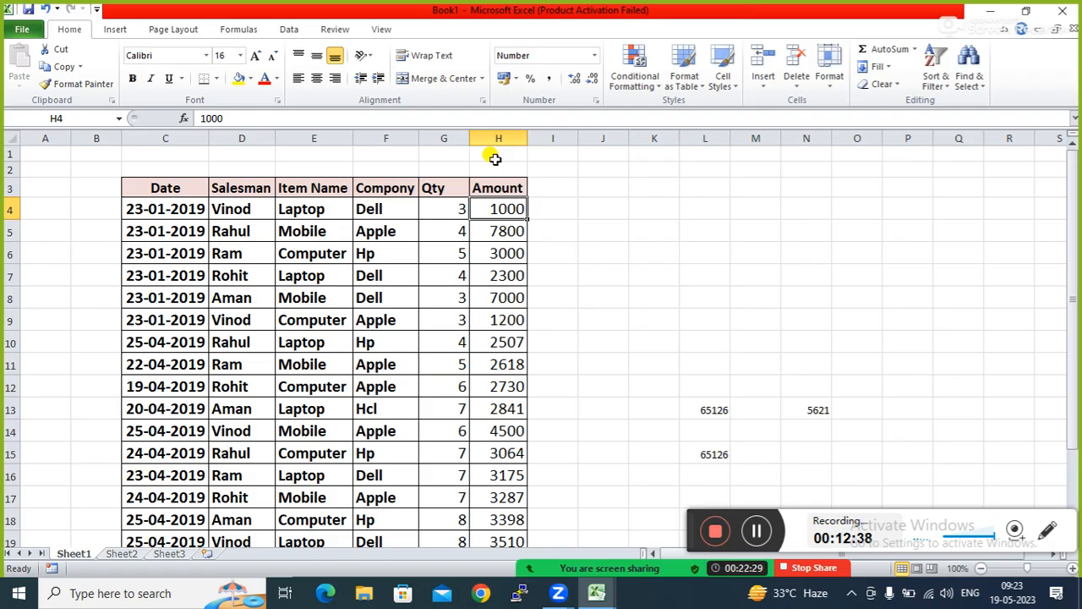
{"action": "key", "text": "shift+Down"}
{"action": "key", "text": "shift+Down"}
{"action": "key", "text": "shift+Down"}
{"action": "key", "text": "shift+Down"}
{"action": "key", "text": "shift+Down"}
{"action": "key", "text": "shift+Down"}
{"action": "key", "text": "shift+Down"}
{"action": "key", "text": "shift+Down"}
{"action": "key", "text": "shift+Down"}
{"action": "key", "text": "shift+Down"}
{"action": "key", "text": "shift+Down"}
{"action": "key", "text": "shift+Down"}
{"action": "key", "text": "shift+Down"}
{"action": "key", "text": "shift+Down"}
{"action": "key", "text": "shift+Down"}
{"action": "key", "text": "shift+Down"}
{"action": "key", "text": "shift+Down"}
{"action": "key", "text": "shift+Down"}
{"action": "key", "text": "shift+Down"}
{"action": "key", "text": "shift+Down"}
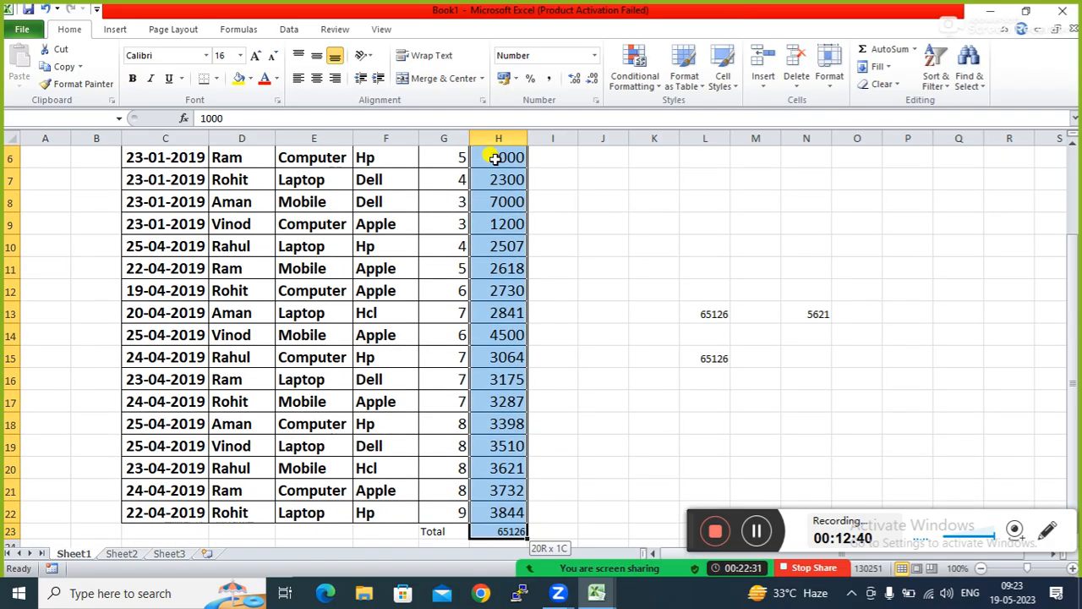
{"action": "key", "text": "shift+Up"}
{"action": "key", "text": "shift+Up"}
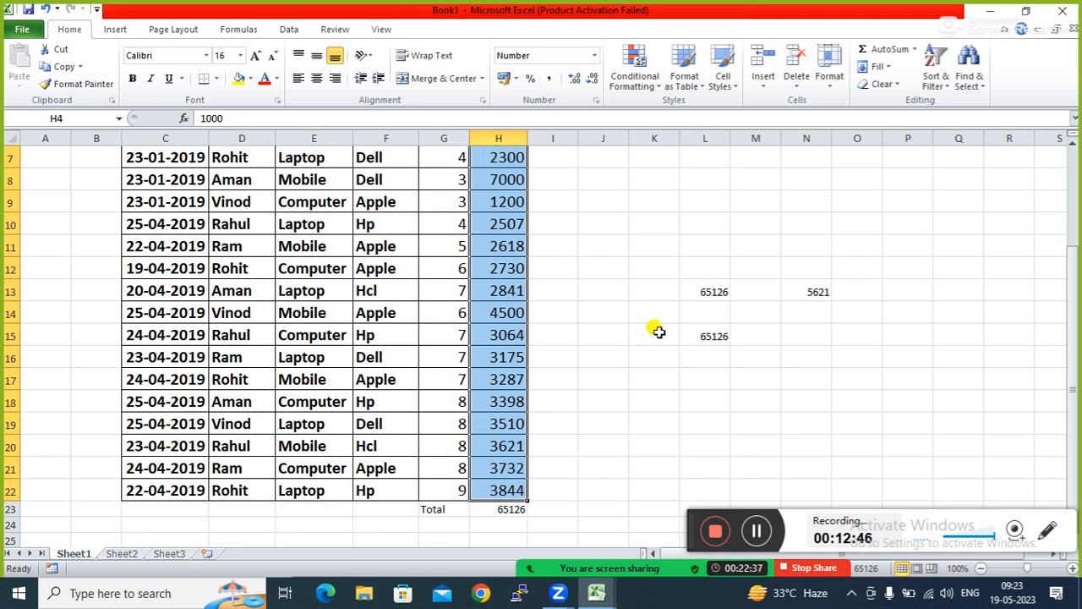
{"action": "left_click", "coordinate": [743, 378]}
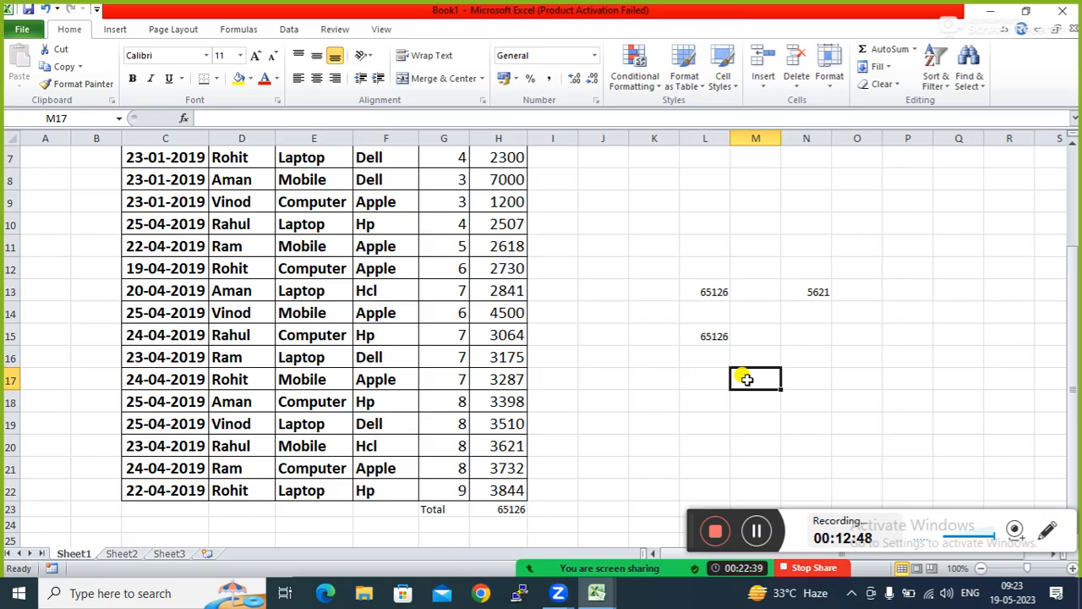
Enter the formula =SUM(H1:H22) in M17, replacing a wrongly chosen SUBSTITUTE function, and reselect the cell to check it
{"action": "type", "text": "=su"}
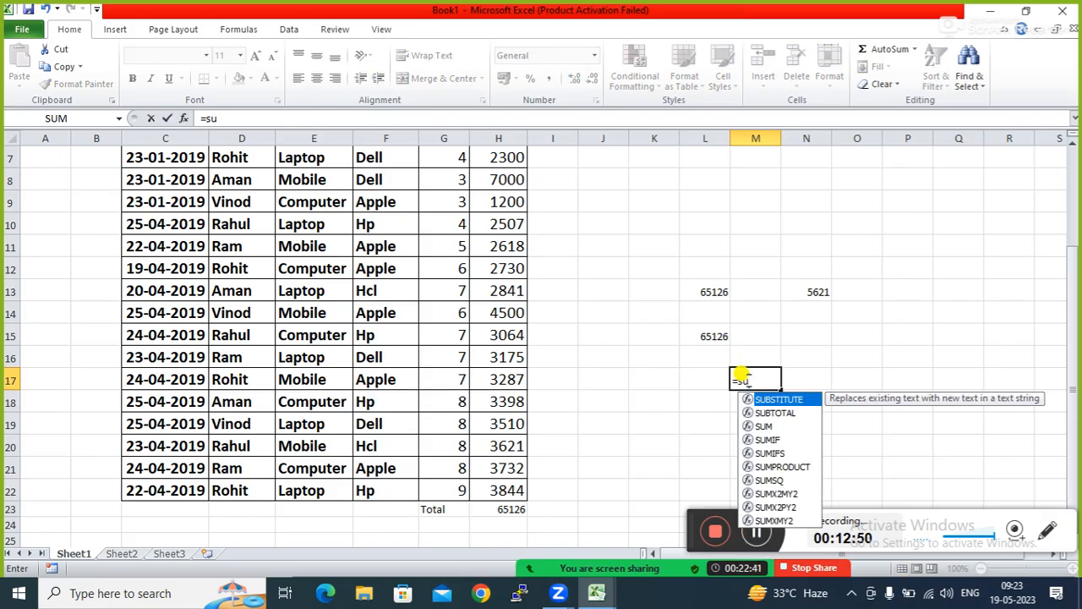
{"action": "key", "text": "Tab"}
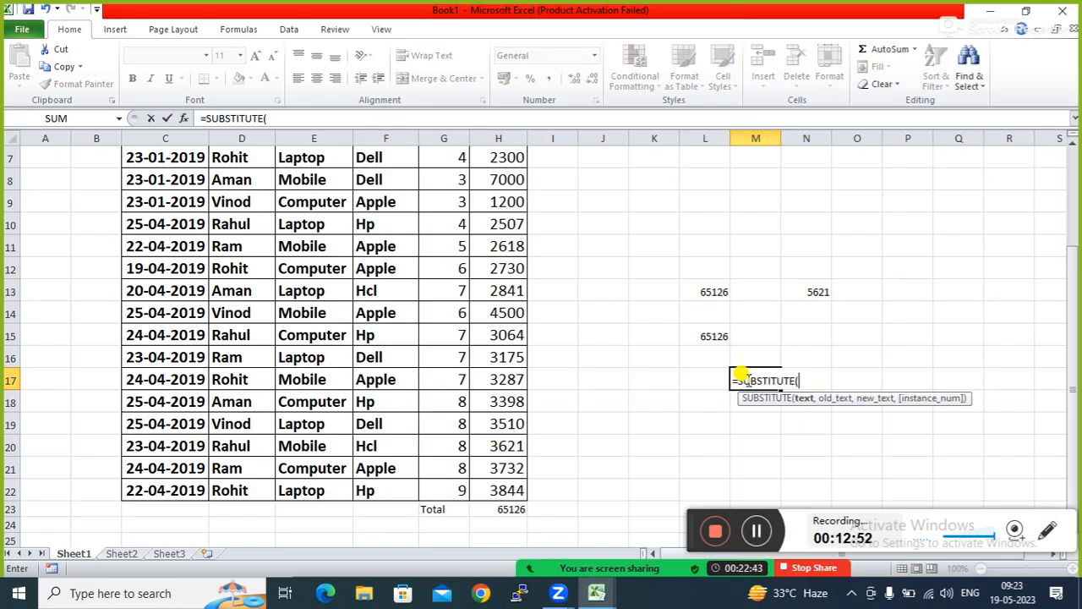
{"action": "key", "text": "BackSpace"}
{"action": "key", "text": "BackSpace"}
{"action": "key", "text": "BackSpace"}
{"action": "key", "text": "BackSpace"}
{"action": "key", "text": "BackSpace"}
{"action": "key", "text": "BackSpace"}
{"action": "key", "text": "BackSpace"}
{"action": "key", "text": "BackSpace"}
{"action": "key", "text": "BackSpace"}
{"action": "type", "text": "m"}
{"action": "key", "text": "Tab"}
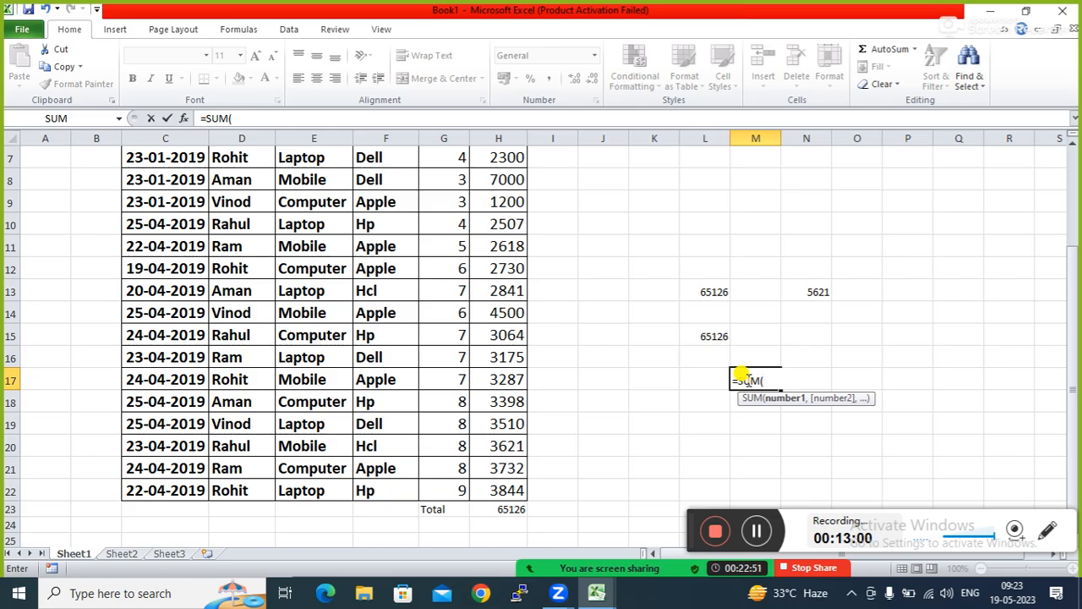
{"action": "type", "text": "h1:h22"}
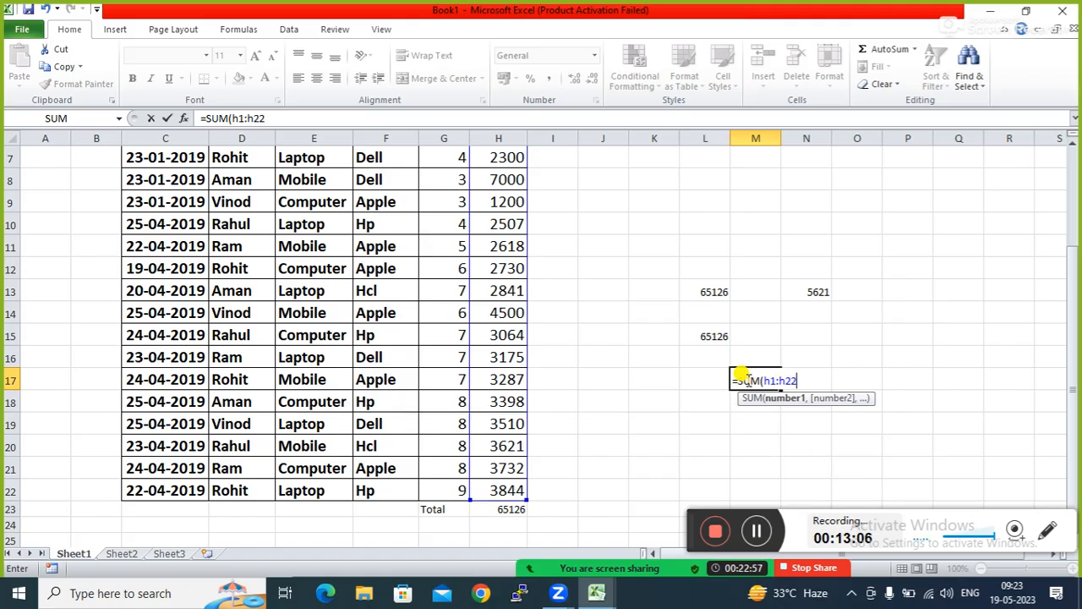
{"action": "key", "text": "Return"}
{"action": "left_click", "coordinate": [901, 371]}
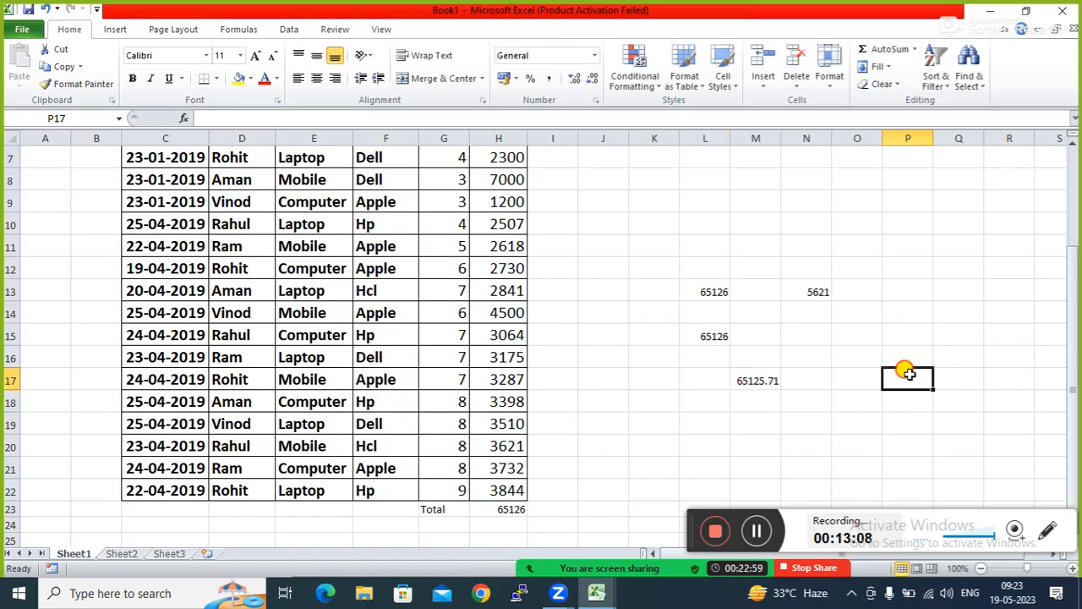
{"action": "left_click", "coordinate": [754, 378]}
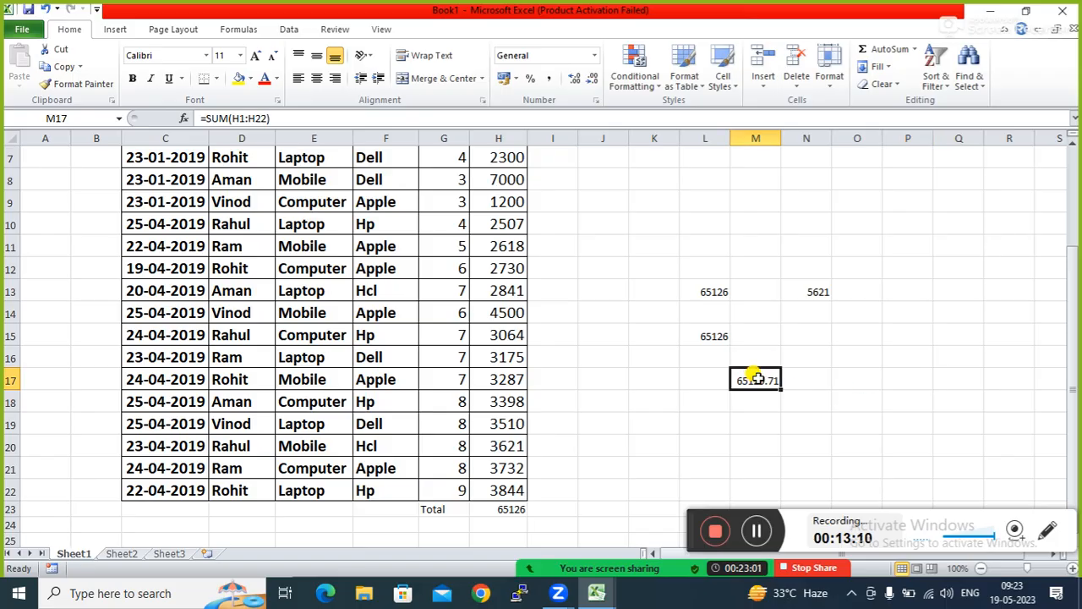
Enter a comma-separated SUM formula in L5 that adds the scattered cells H4, H9, G6, G12 and I3
{"action": "left_click_drag", "start_coordinate": [1072, 295], "coordinate": [1047, 196]}
{"action": "left_click", "coordinate": [684, 268]}
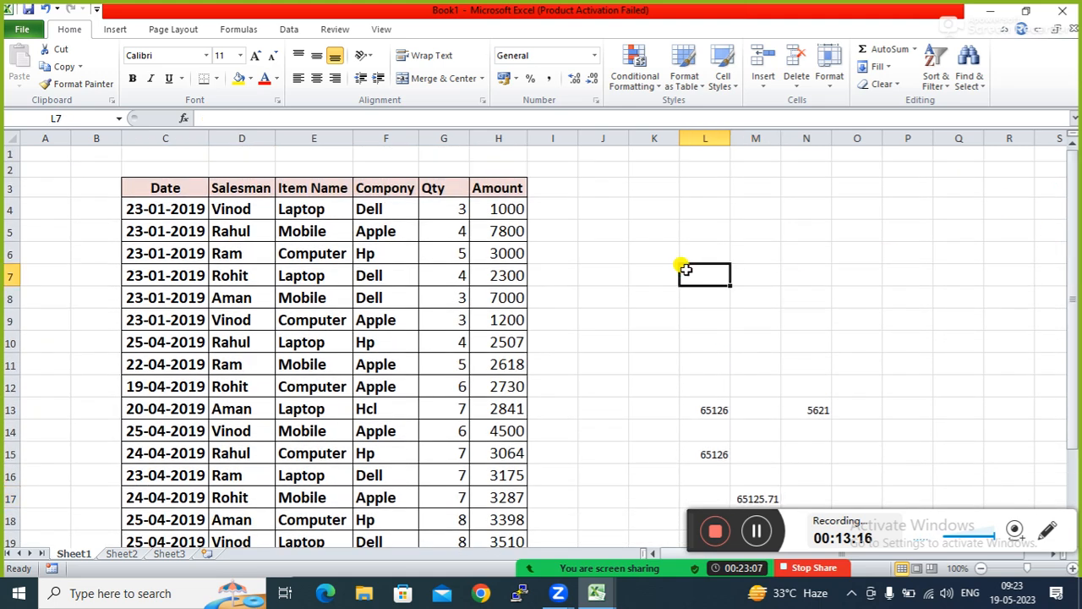
{"action": "left_click", "coordinate": [672, 225]}
{"action": "left_click", "coordinate": [708, 223]}
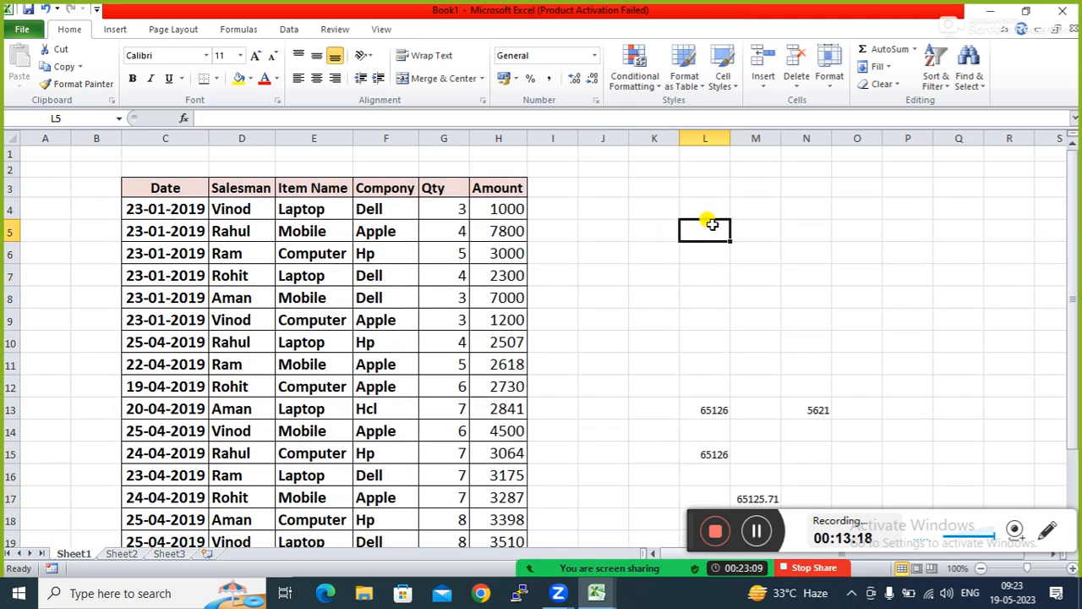
{"action": "type", "text": "="}
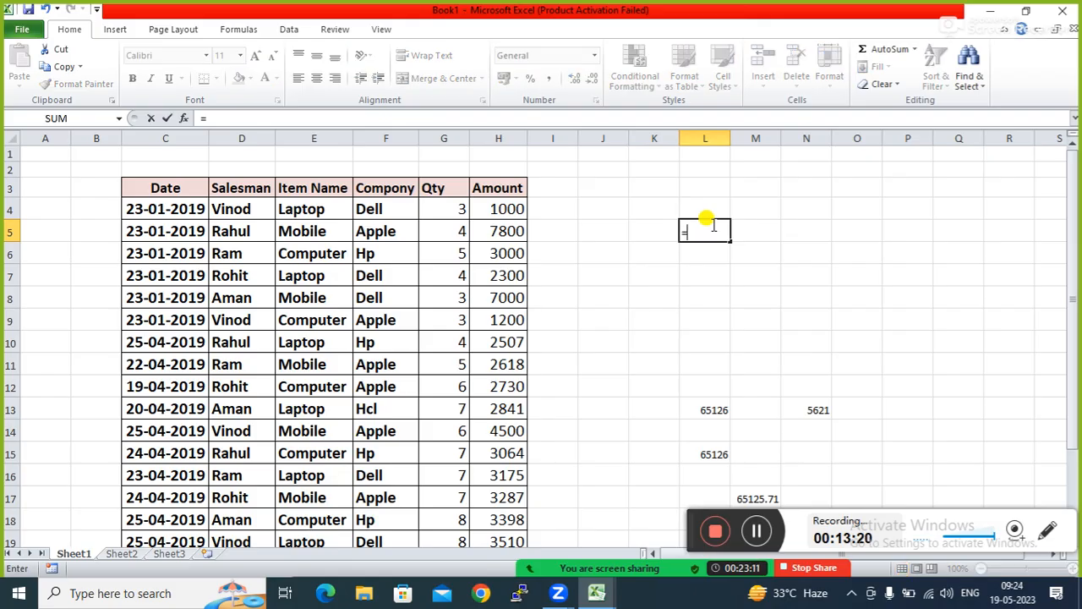
{"action": "type", "text": "su"}
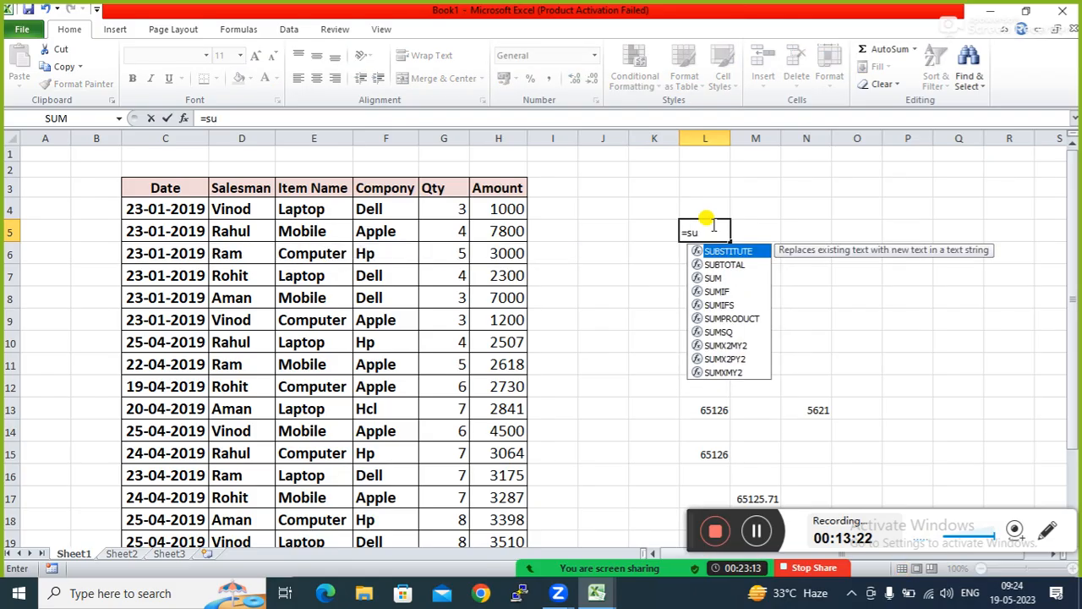
{"action": "type", "text": "m"}
{"action": "key", "text": "Tab"}
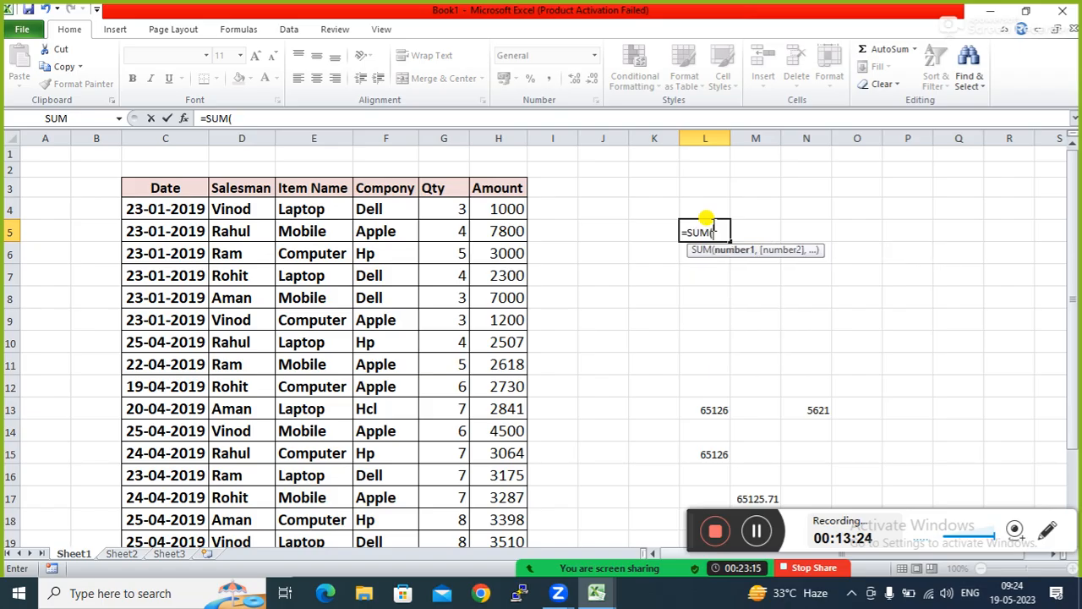
{"action": "left_click", "coordinate": [499, 208]}
{"action": "type", "text": ","}
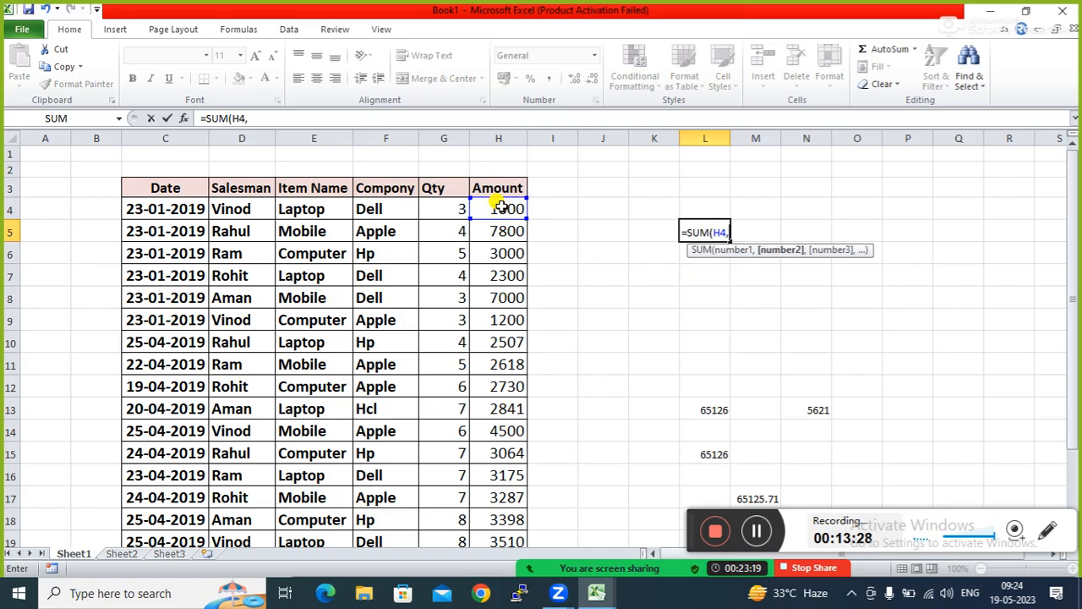
{"action": "left_click", "coordinate": [492, 310]}
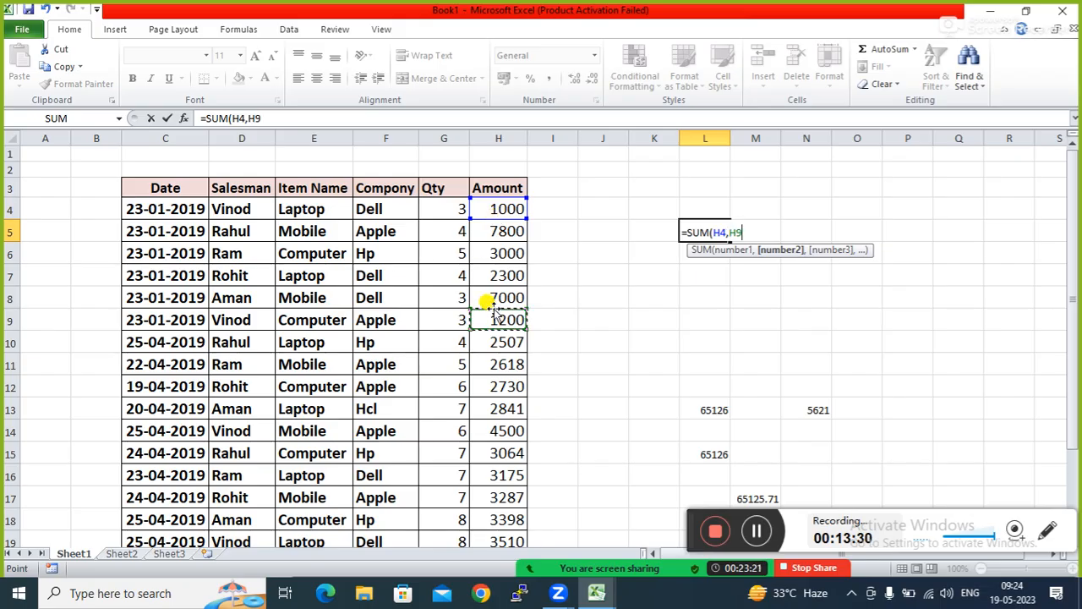
{"action": "type", "text": ","}
{"action": "left_click", "coordinate": [453, 256]}
{"action": "type", "text": ","}
{"action": "left_click", "coordinate": [452, 385]}
{"action": "type", "text": ","}
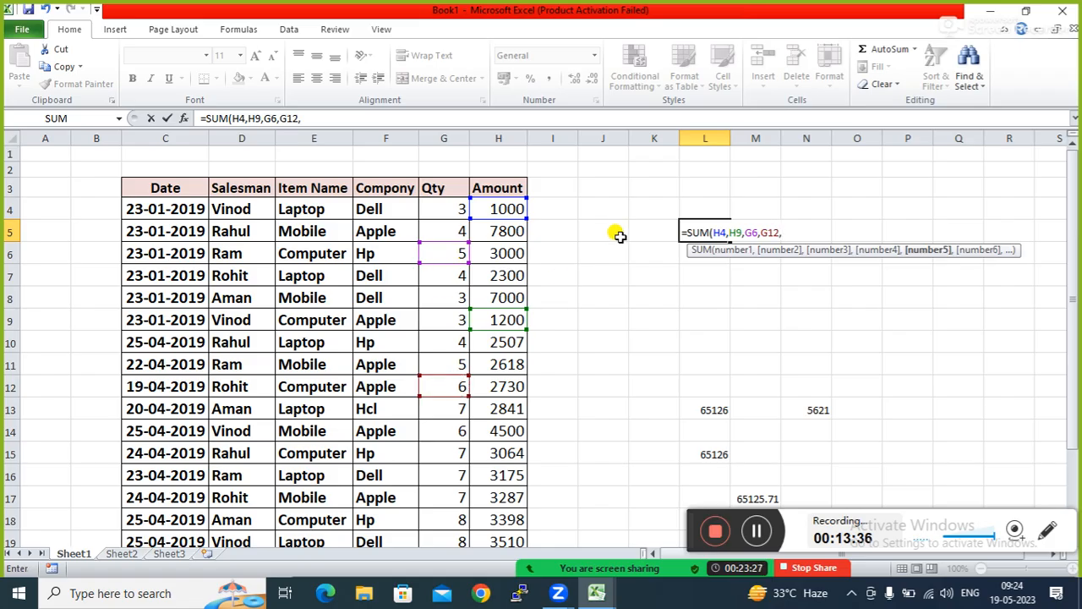
{"action": "left_click", "coordinate": [569, 185]}
{"action": "key", "text": "Return"}
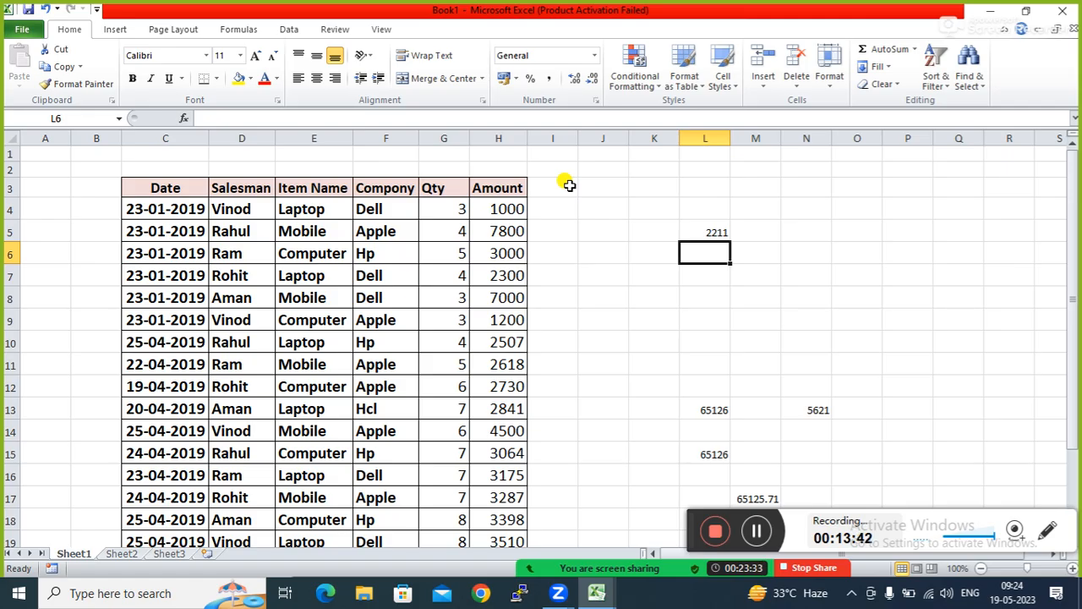
Enter the addition +H4+H7 in L7, starting with a plus instead of an equals sign, and reselect the cell to check its formula
{"action": "left_click", "coordinate": [644, 292]}
{"action": "left_click", "coordinate": [692, 271]}
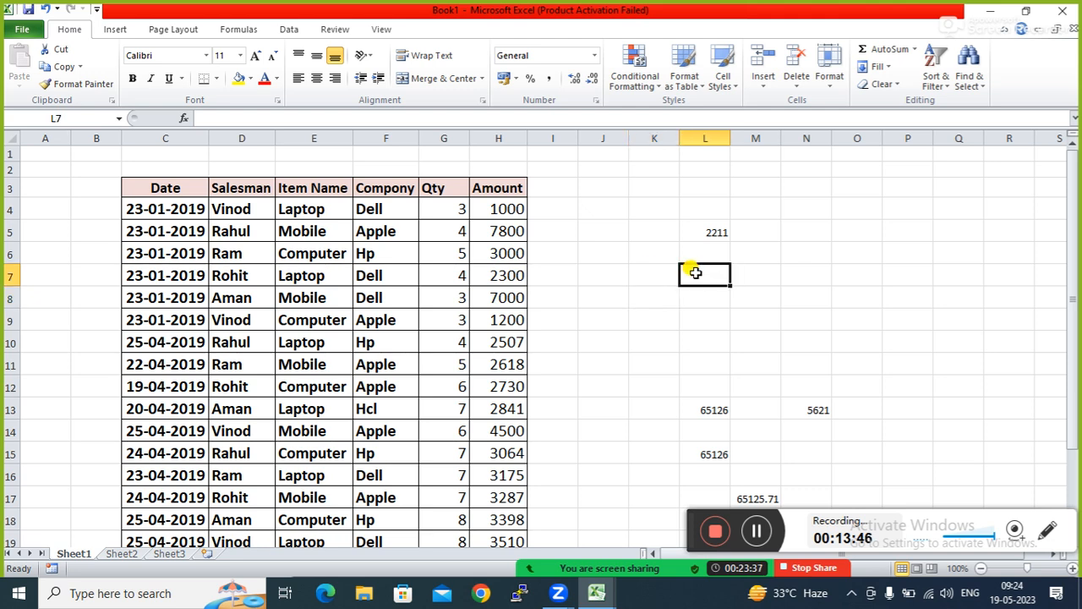
{"action": "type", "text": "="}
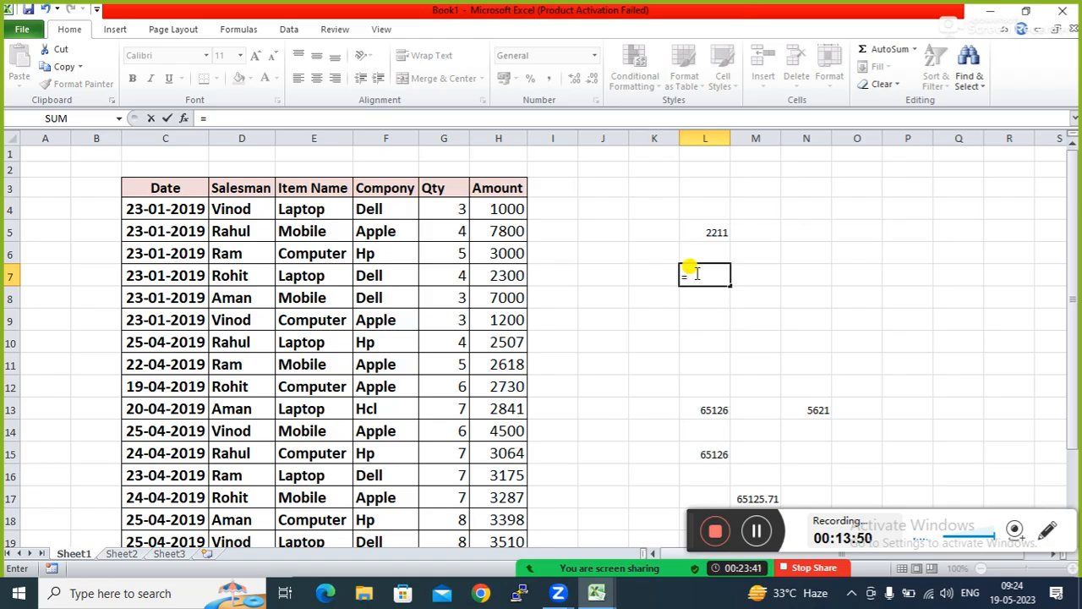
{"action": "key", "text": "BackSpace"}
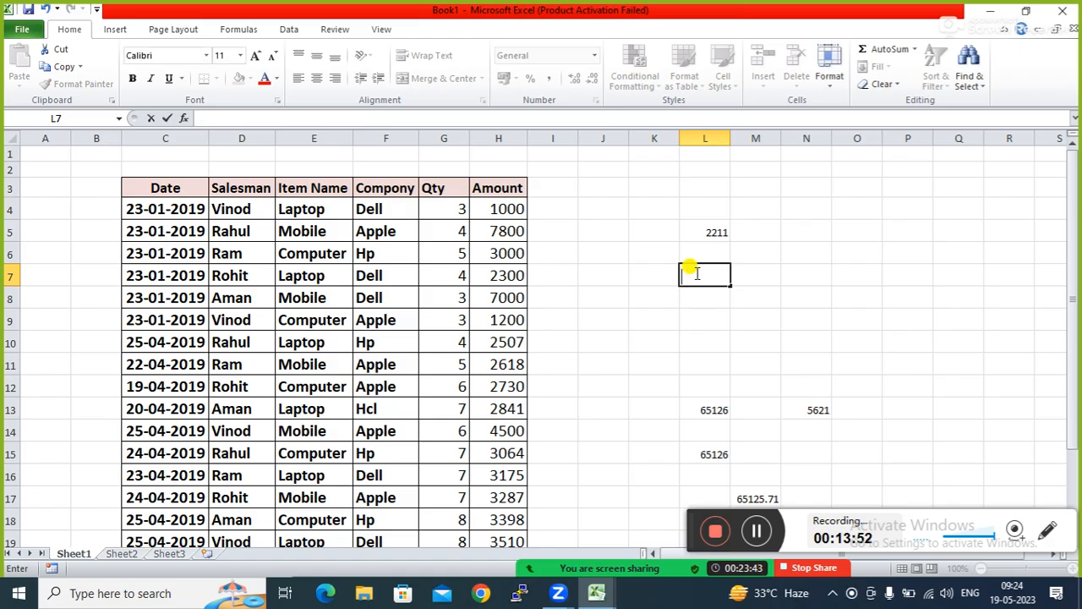
{"action": "type", "text": "+"}
{"action": "left_click", "coordinate": [498, 213]}
{"action": "type", "text": "+"}
{"action": "left_click", "coordinate": [499, 279]}
{"action": "key", "text": "Return"}
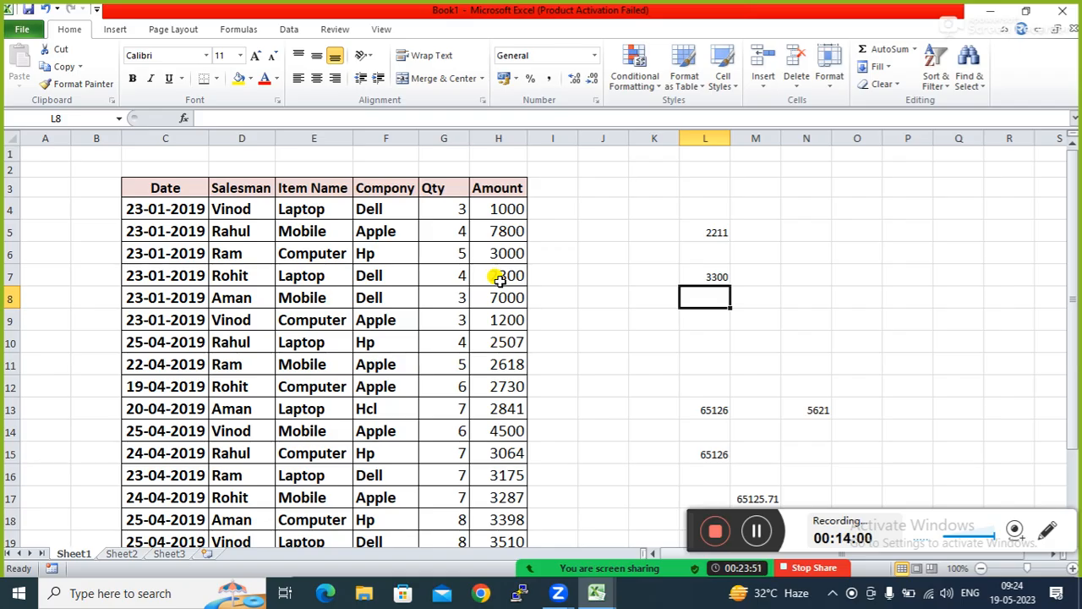
{"action": "left_click", "coordinate": [695, 271]}
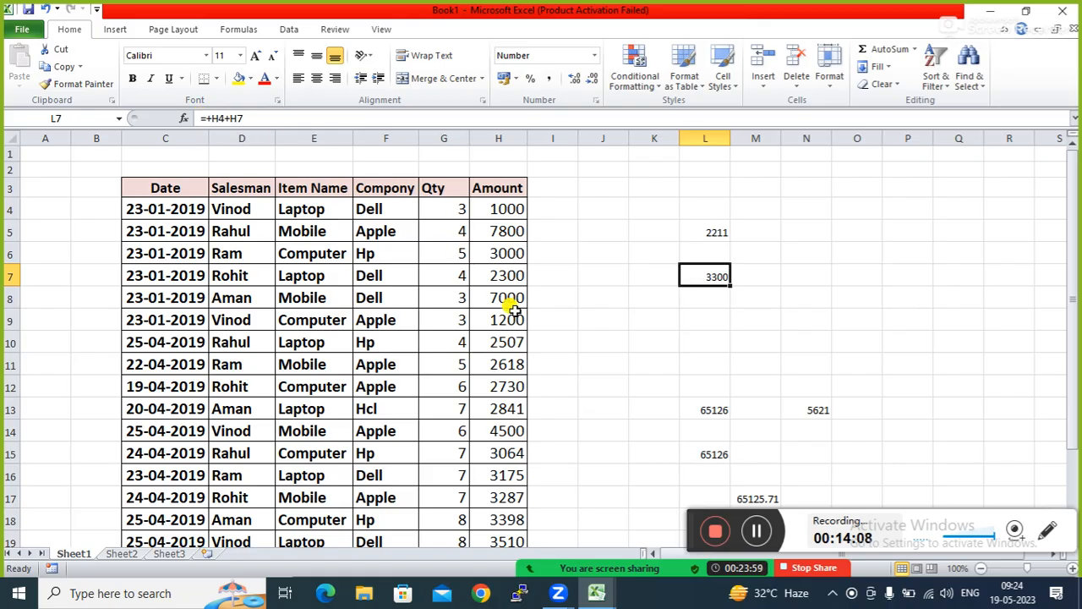
{"action": "left_click", "coordinate": [588, 324]}
{"action": "left_click", "coordinate": [666, 321]}
{"action": "left_click", "coordinate": [735, 297]}
{"action": "left_click", "coordinate": [800, 293]}
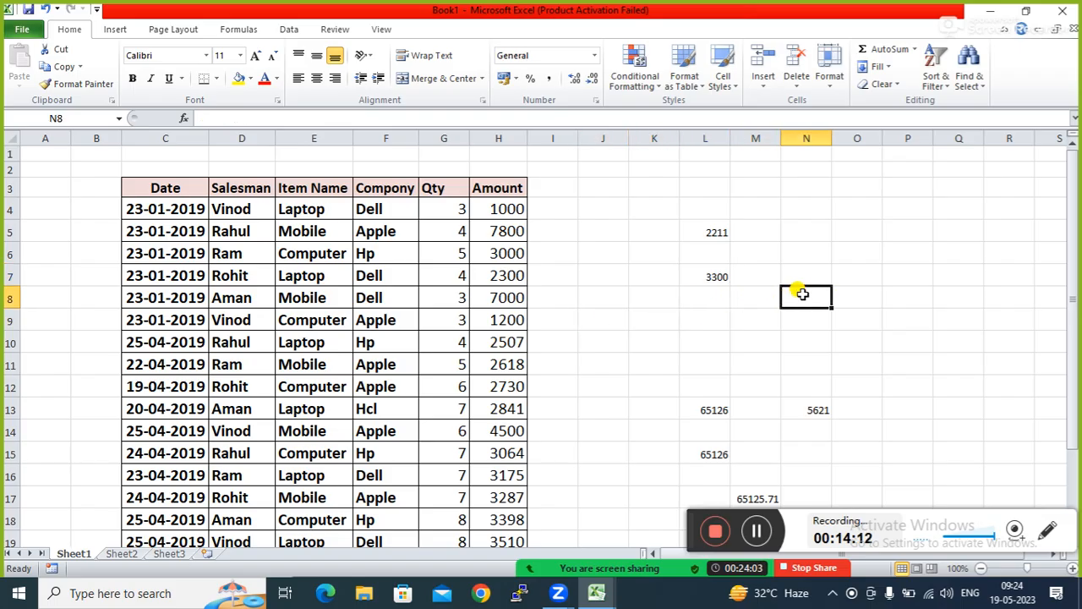
{"action": "left_click", "coordinate": [793, 256]}
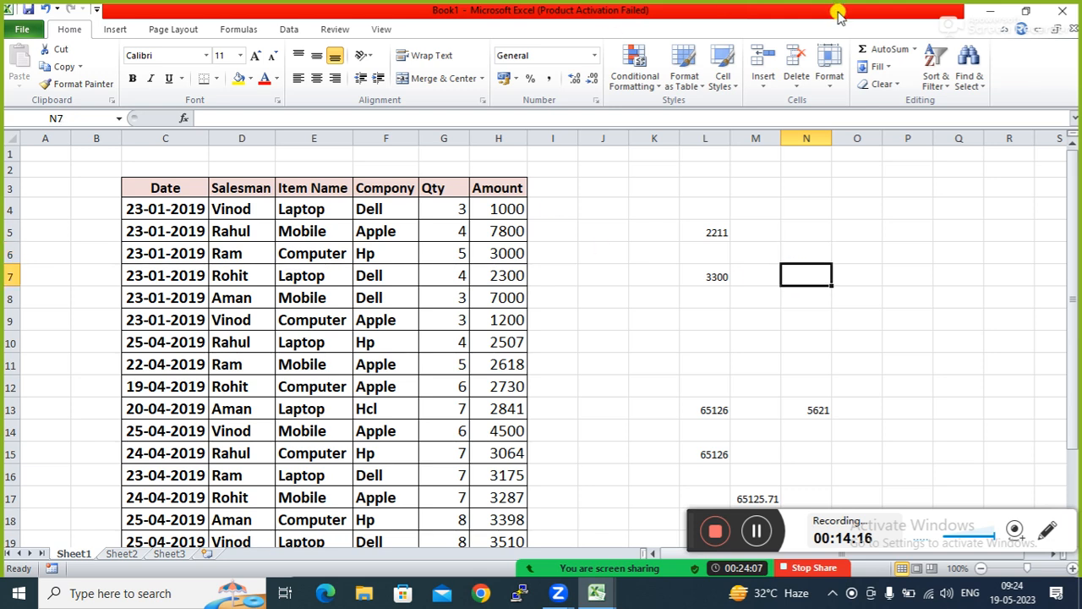
{"action": "left_click", "coordinate": [914, 49]}
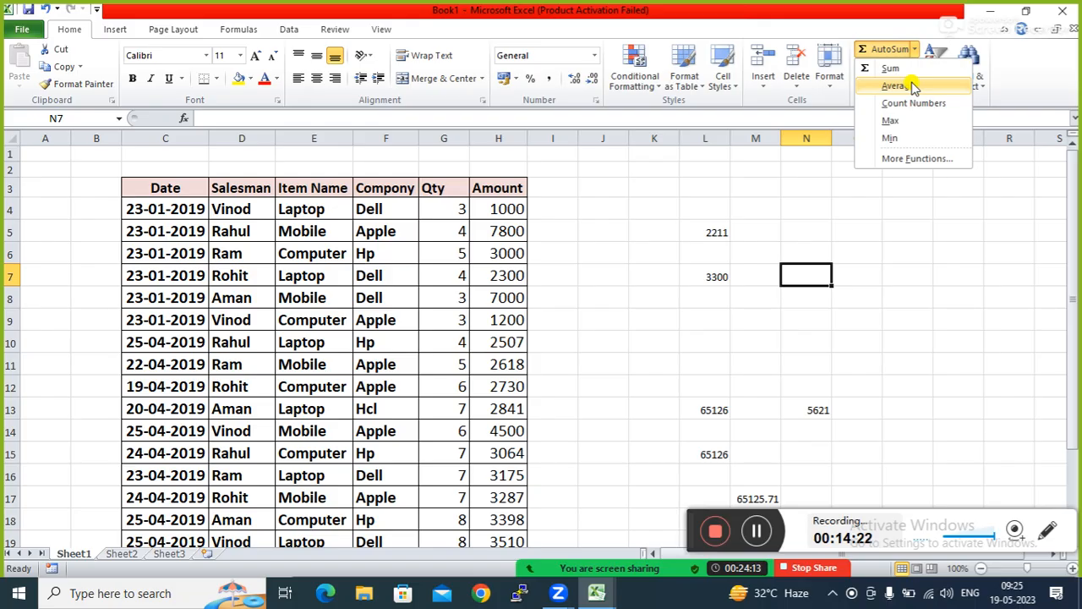
{"action": "left_click", "coordinate": [904, 299]}
{"action": "left_click", "coordinate": [820, 297]}
{"action": "left_click", "coordinate": [771, 291]}
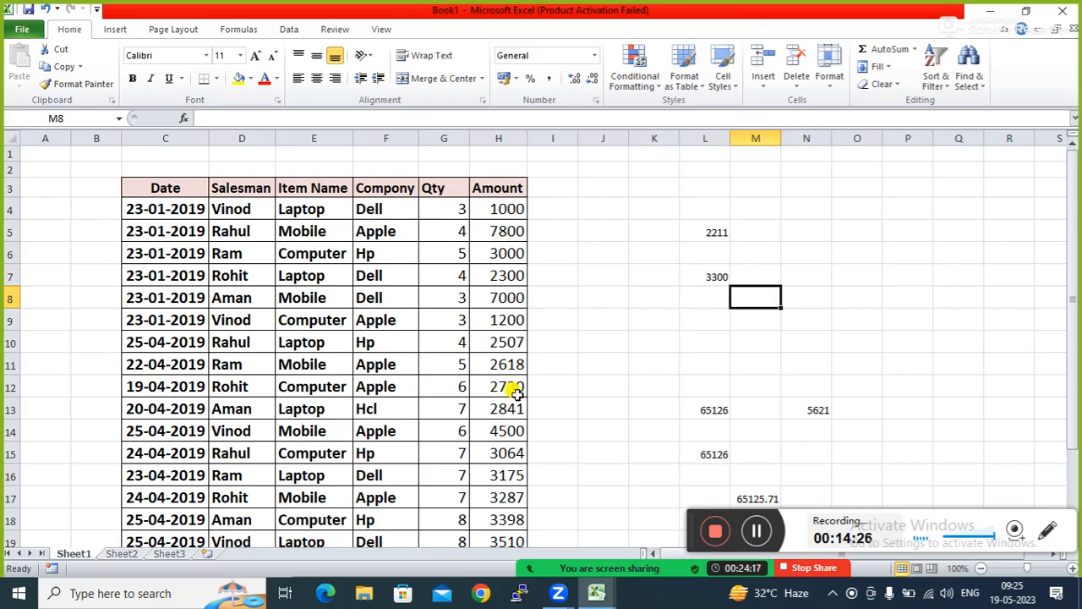
Select the Amount values H4:H22 and calculate their average beneath the column with the Average option of AutoSum
{"action": "left_click", "coordinate": [495, 212]}
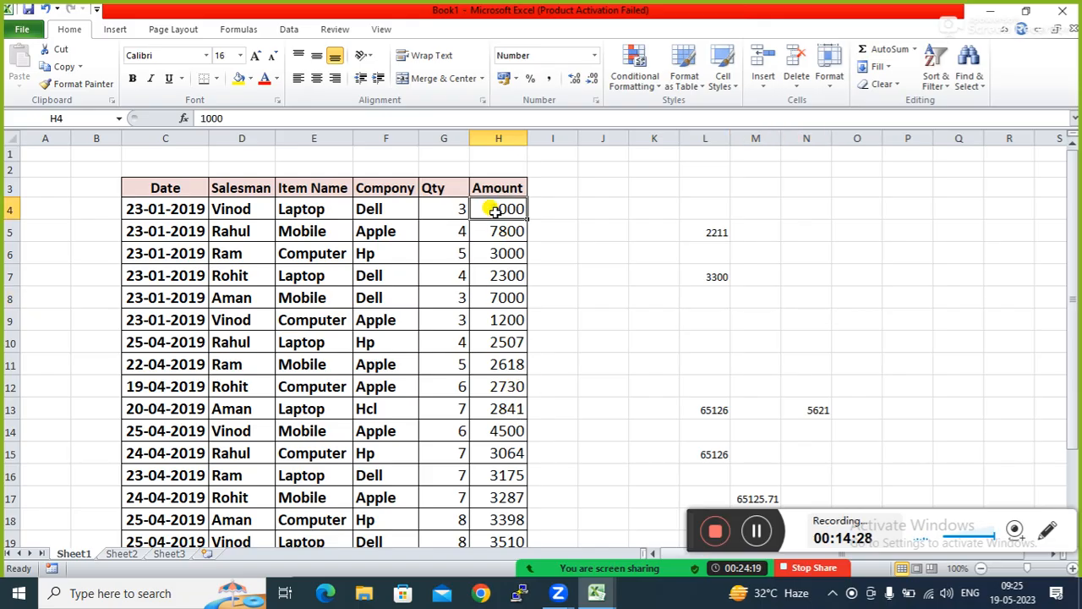
{"action": "key", "text": "shift+Down"}
{"action": "key", "text": "shift+Down"}
{"action": "key", "text": "shift+Down"}
{"action": "key", "text": "shift+Down"}
{"action": "key", "text": "shift+Down"}
{"action": "key", "text": "shift+Down"}
{"action": "key", "text": "shift+Down"}
{"action": "key", "text": "shift+Down"}
{"action": "key", "text": "shift+Down"}
{"action": "key", "text": "shift+Down"}
{"action": "key", "text": "shift+Down"}
{"action": "key", "text": "shift+Down"}
{"action": "key", "text": "shift+Down"}
{"action": "key", "text": "shift+Down"}
{"action": "key", "text": "shift+Down"}
{"action": "key", "text": "shift+Down"}
{"action": "key", "text": "shift+Down"}
{"action": "key", "text": "shift+Down"}
{"action": "key", "text": "shift+Down"}
{"action": "key", "text": "shift+Down"}
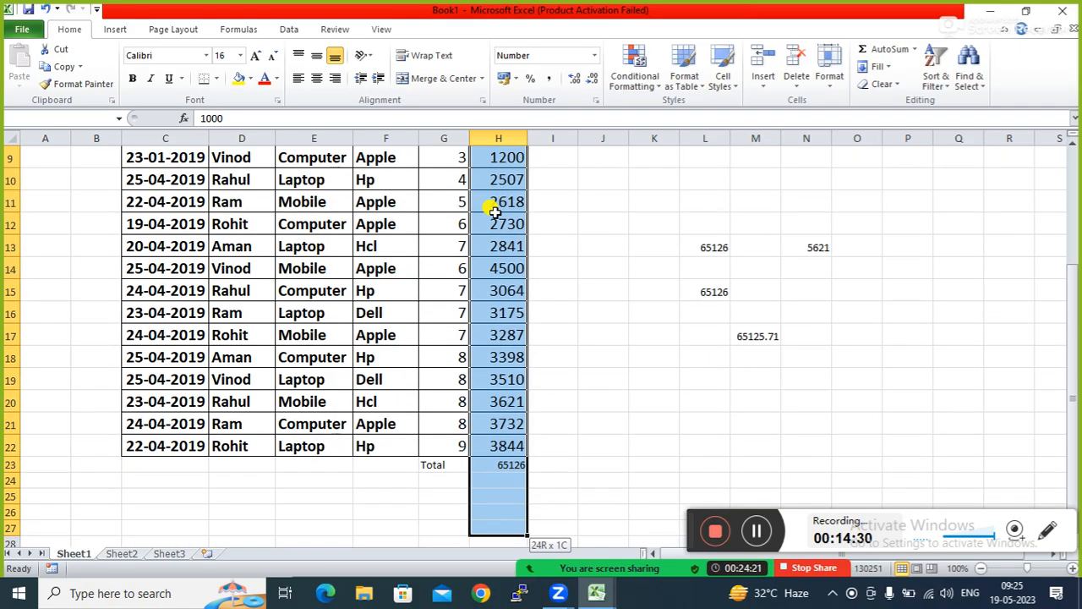
{"action": "key", "text": "shift+Up"}
{"action": "key", "text": "shift+Up"}
{"action": "key", "text": "shift+Up"}
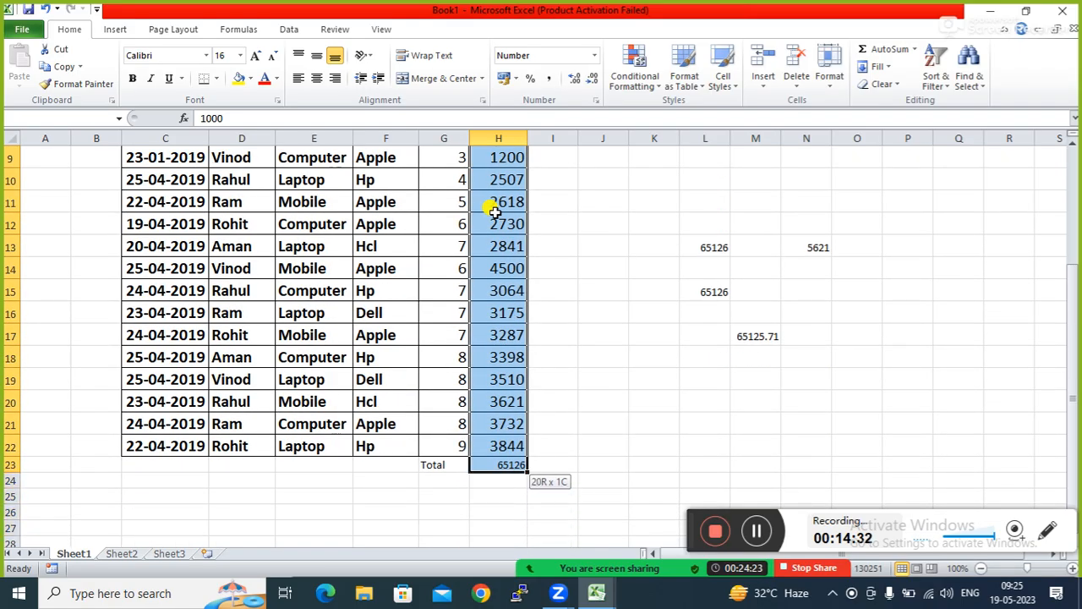
{"action": "key", "text": "shift+Up"}
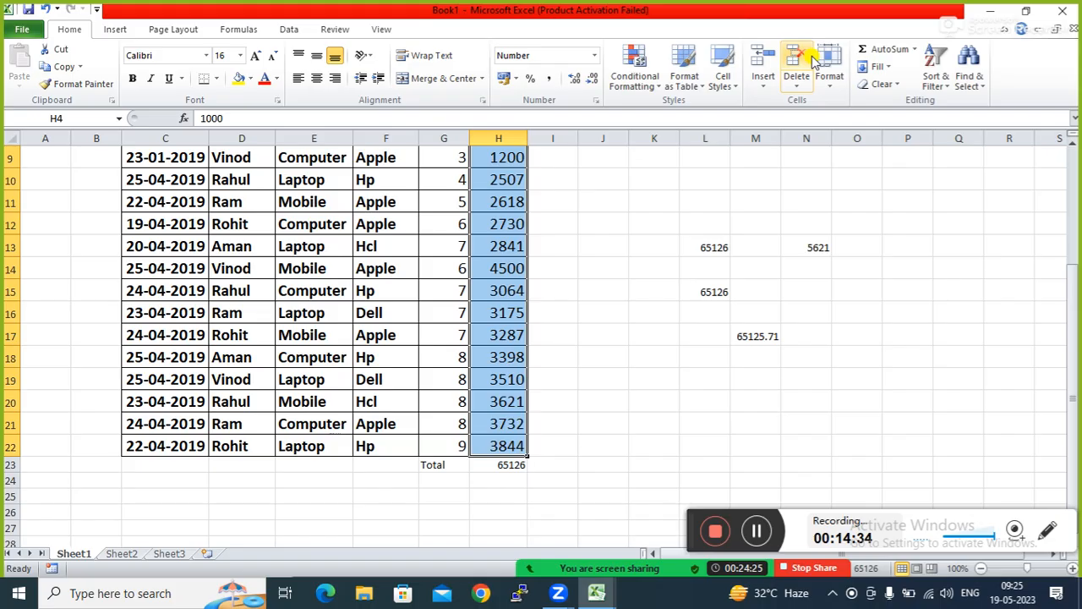
{"action": "left_click", "coordinate": [913, 50]}
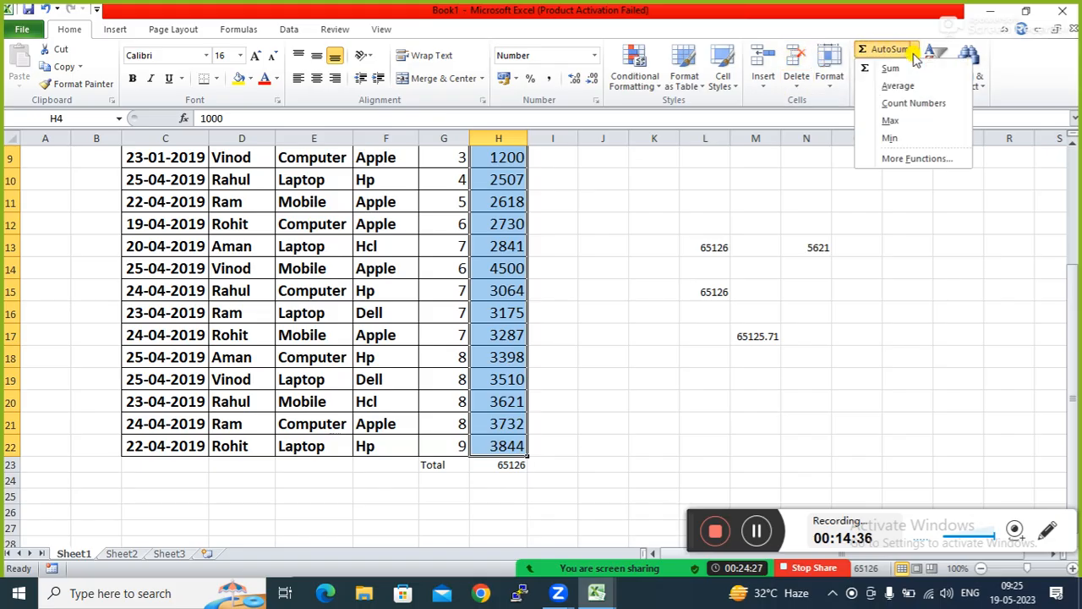
{"action": "left_click", "coordinate": [895, 87]}
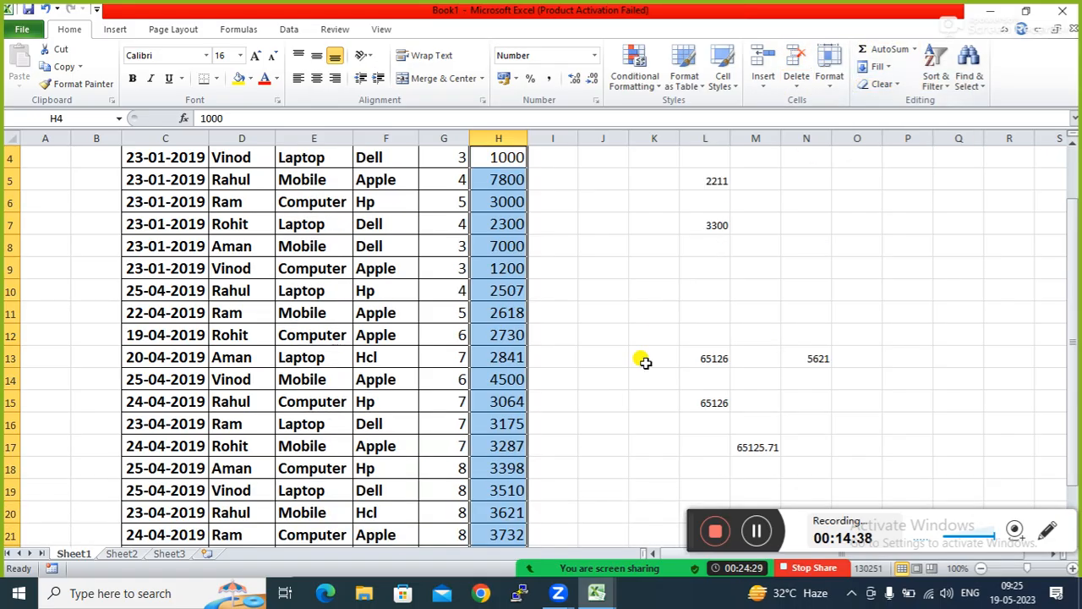
Compare the formulas of the Amount total in H23 and the average in H24, dismissing the meeting time notice in between
{"action": "left_click_drag", "start_coordinate": [1073, 283], "coordinate": [1046, 394]}
{"action": "left_click", "coordinate": [707, 414]}
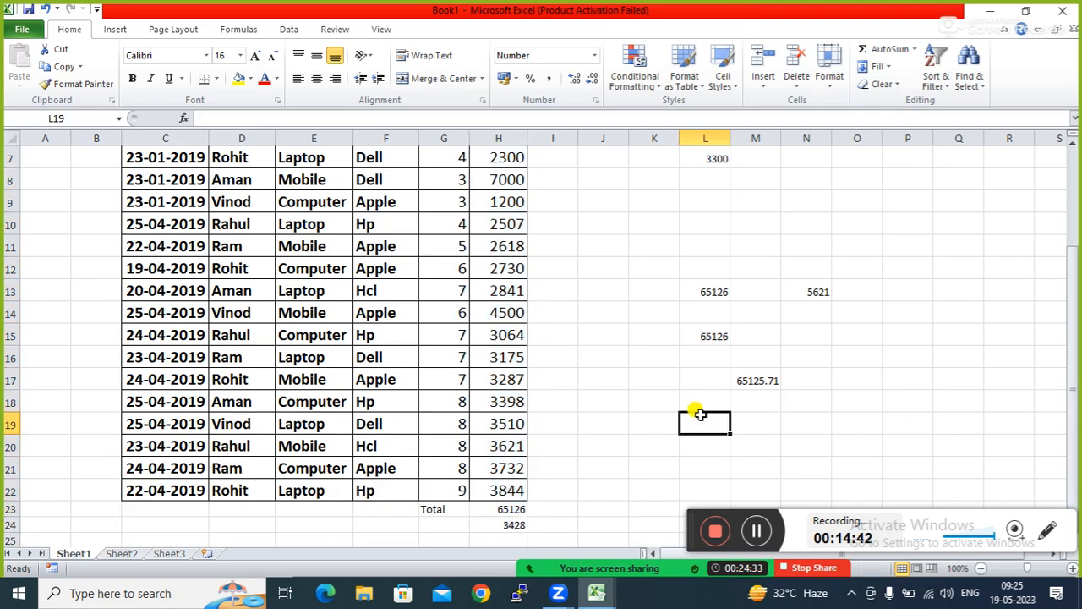
{"action": "left_click", "coordinate": [499, 506]}
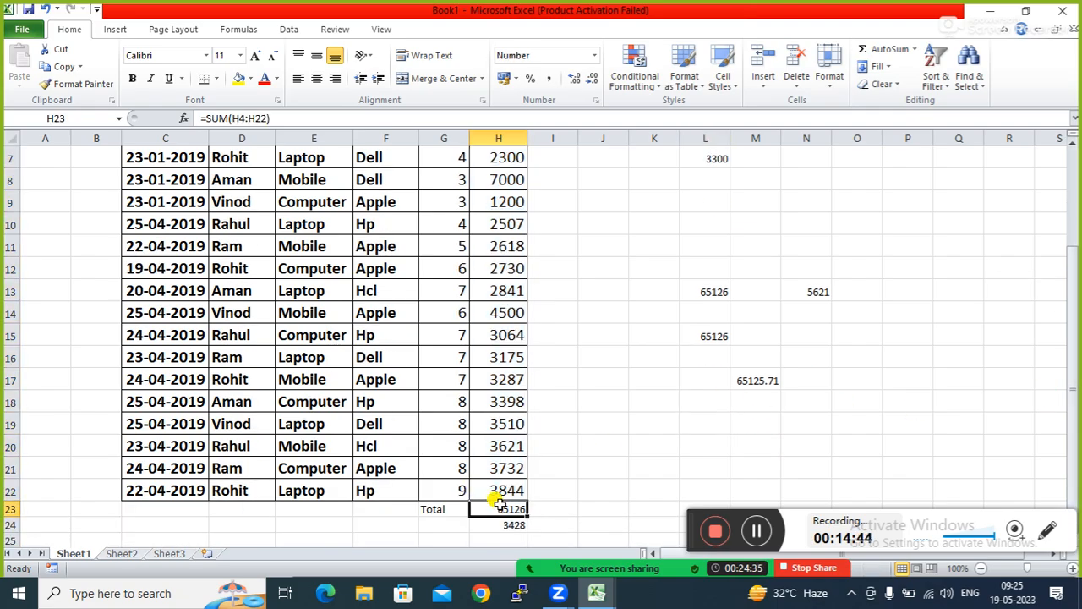
{"action": "left_click", "coordinate": [493, 522]}
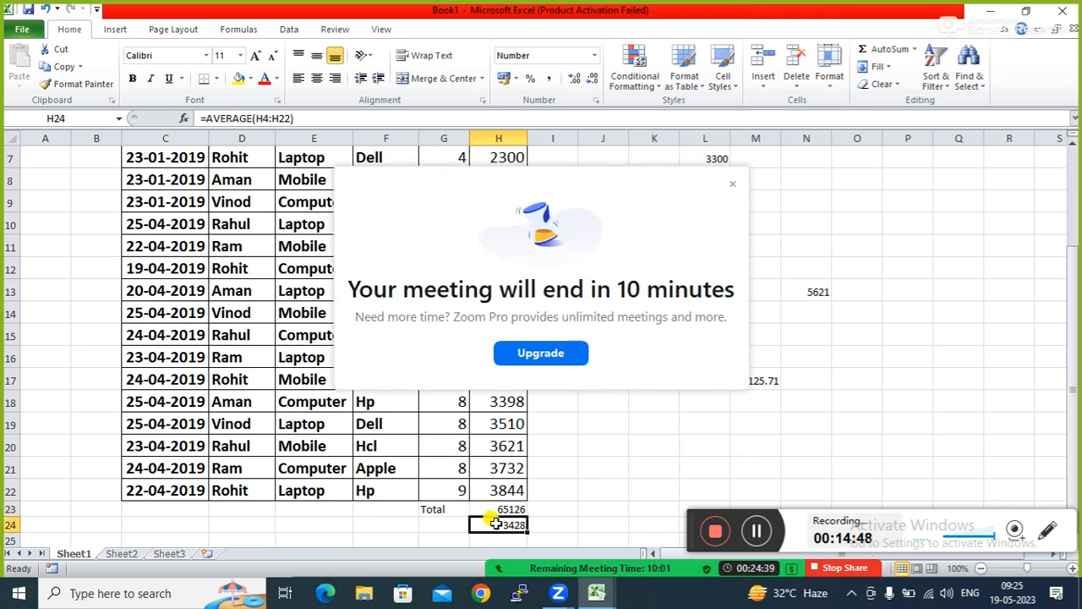
{"action": "left_click", "coordinate": [732, 188]}
{"action": "left_click", "coordinate": [503, 508]}
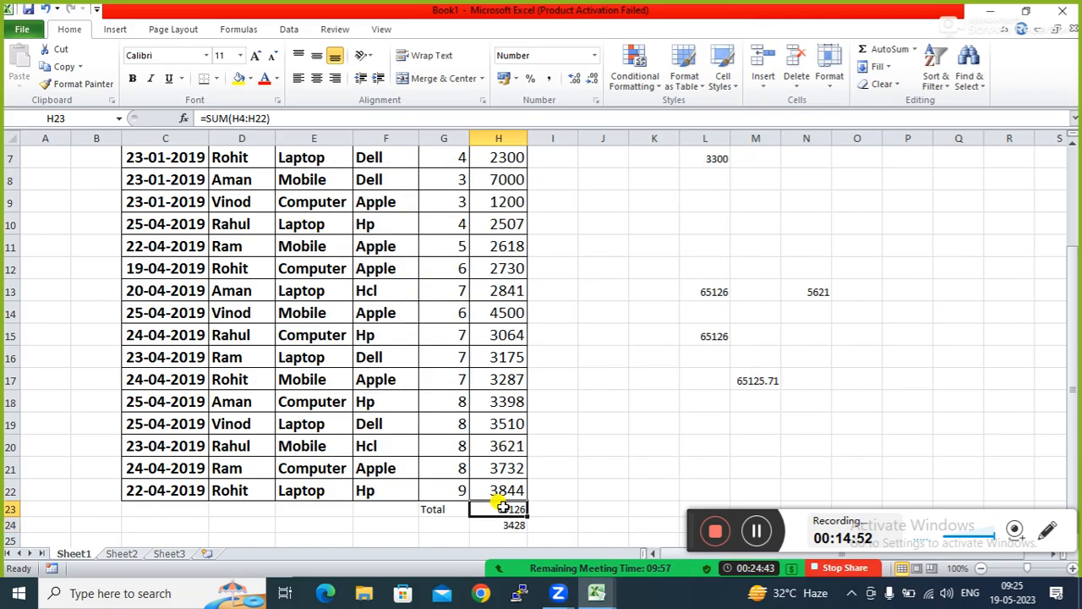
{"action": "left_click", "coordinate": [500, 524]}
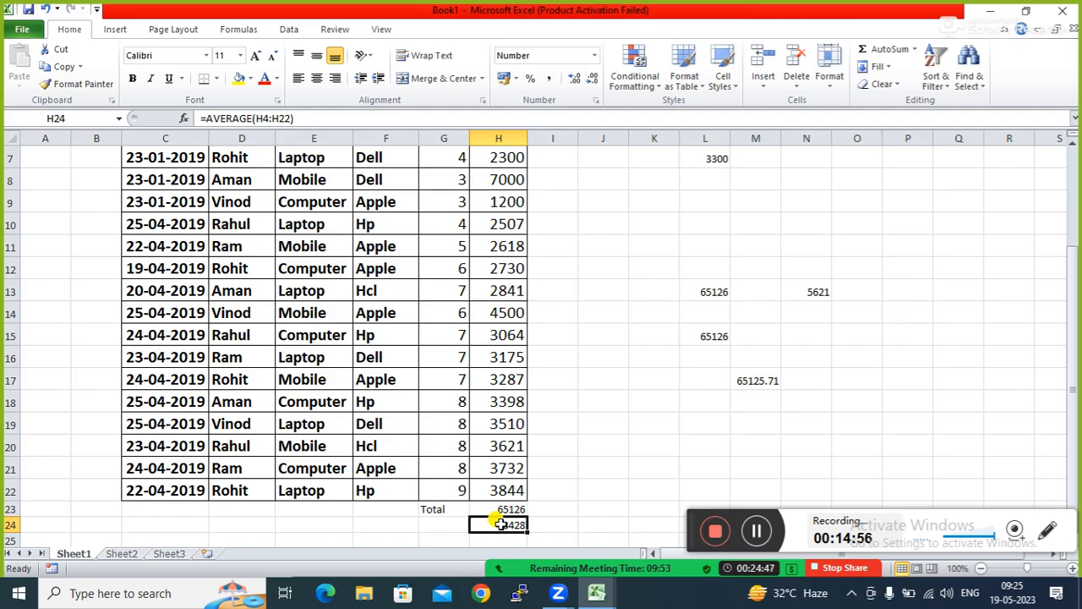
Enter an AVERAGE formula in L19 that averages the Amount column's values down to H22
{"action": "left_click", "coordinate": [636, 519]}
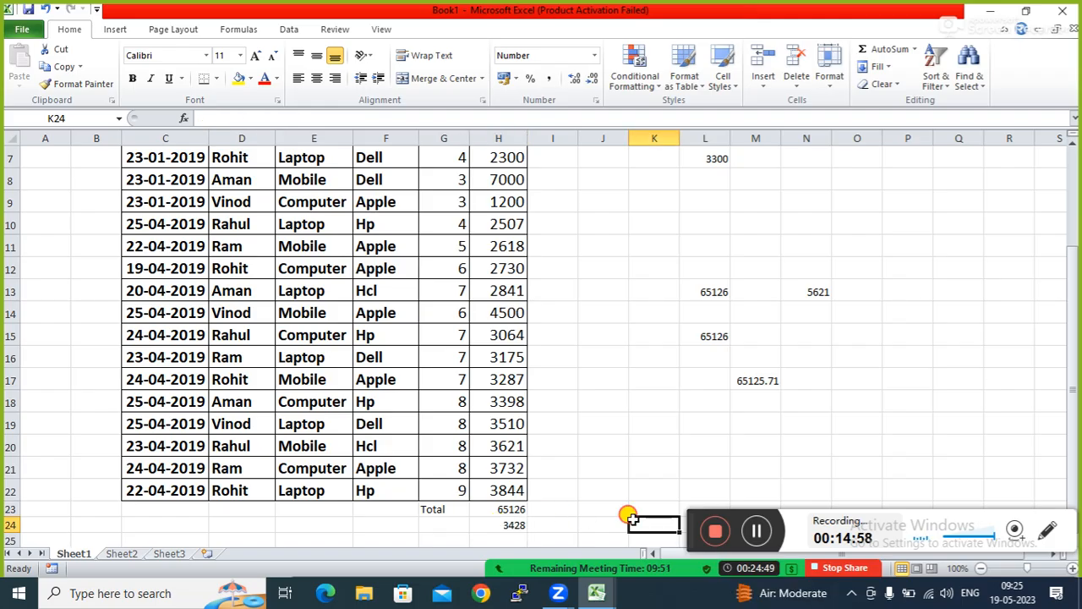
{"action": "left_click", "coordinate": [658, 438]}
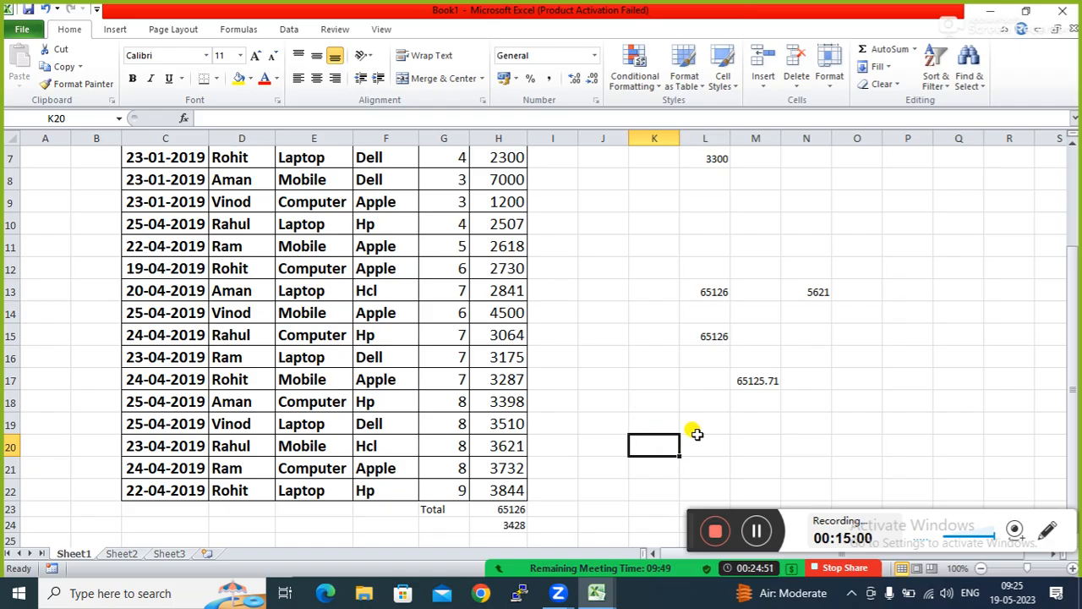
{"action": "left_click", "coordinate": [713, 414]}
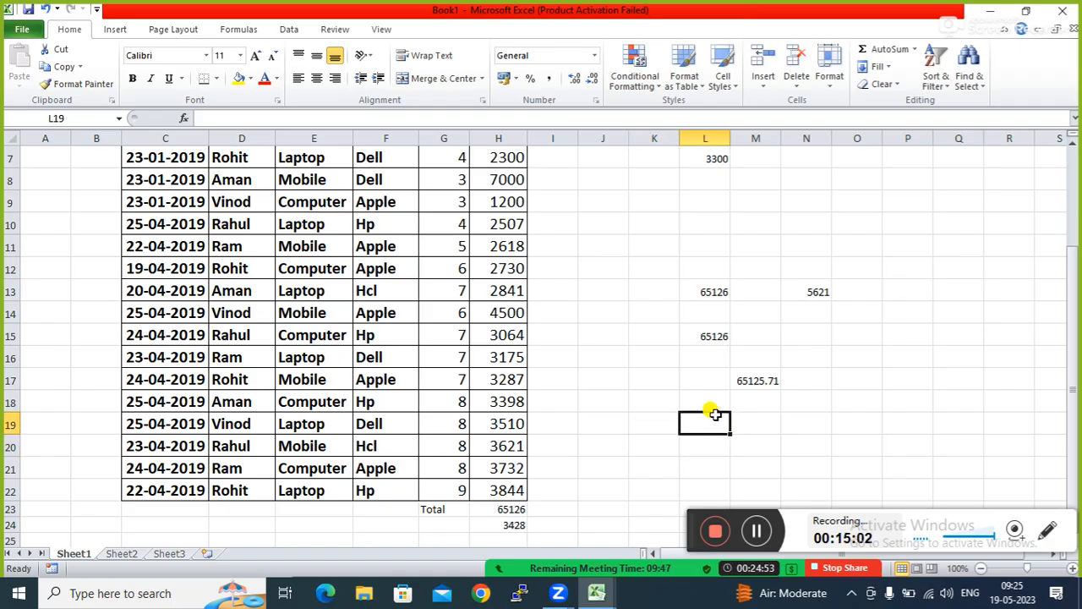
{"action": "type", "text": "=s"}
{"action": "key", "text": "BackSpace"}
{"action": "type", "text": "av"}
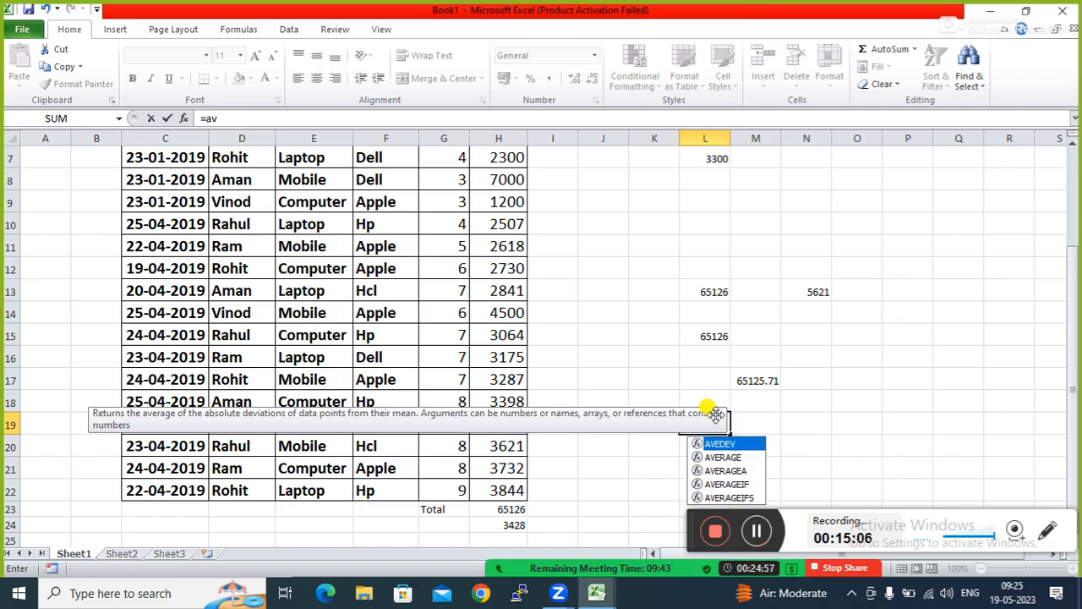
{"action": "key", "text": "Down"}
{"action": "key", "text": "Tab"}
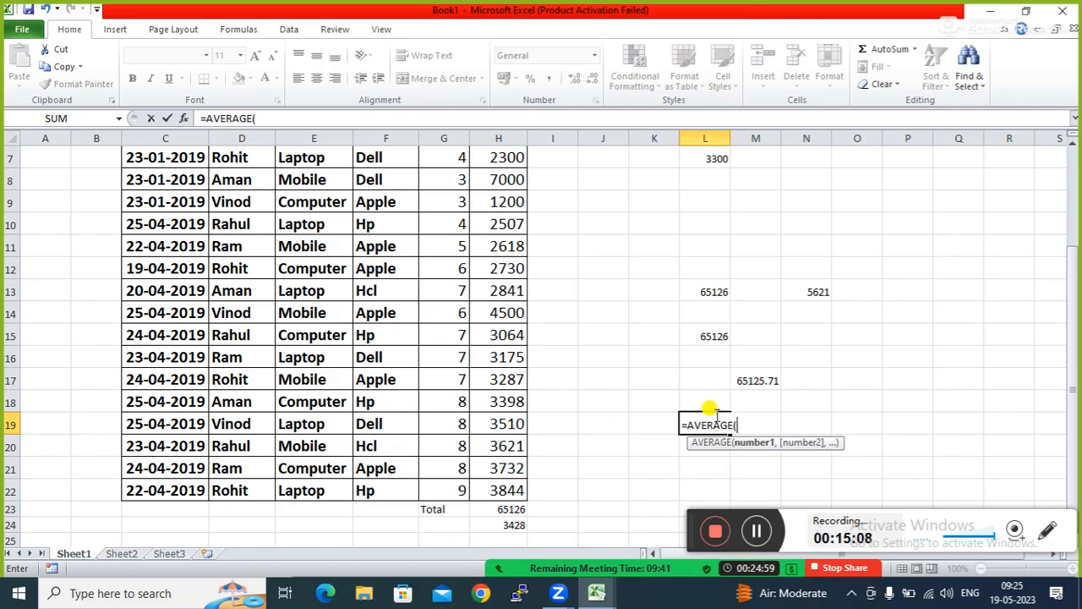
{"action": "left_click", "coordinate": [490, 487]}
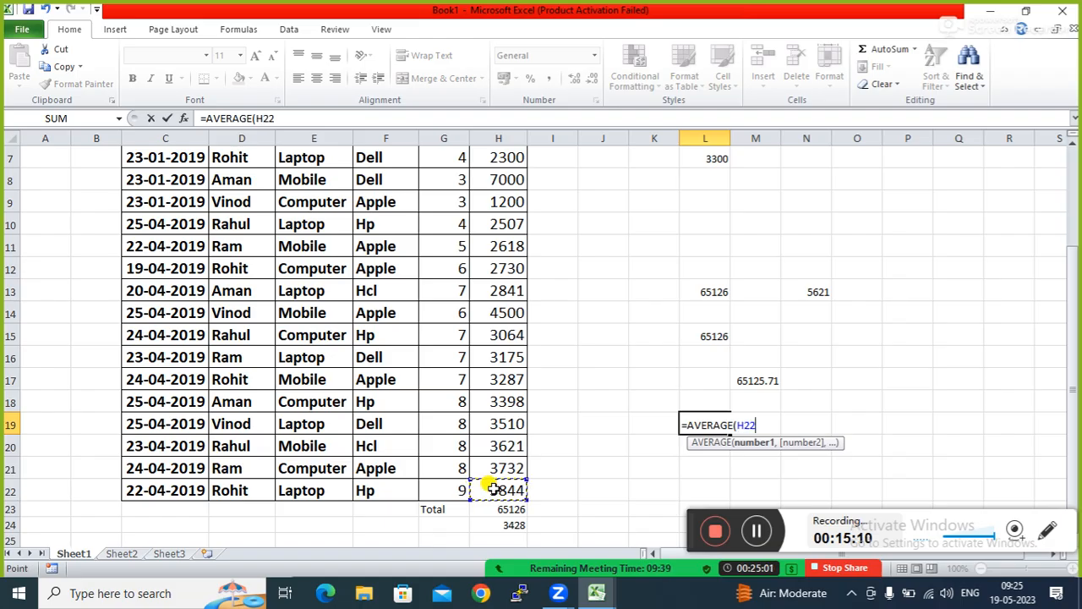
{"action": "key", "text": "shift+Up"}
{"action": "key", "text": "shift+Up"}
{"action": "key", "text": "shift+Up"}
{"action": "key", "text": "shift+Up"}
{"action": "key", "text": "shift+Up"}
{"action": "key", "text": "shift+Up"}
{"action": "key", "text": "shift+Up"}
{"action": "key", "text": "shift+Up"}
{"action": "key", "text": "shift+Up"}
{"action": "key", "text": "shift+Up"}
{"action": "key", "text": "shift+Up"}
{"action": "key", "text": "shift+Up"}
{"action": "key", "text": "shift+Up"}
{"action": "key", "text": "shift+Up"}
{"action": "key", "text": "shift+Up"}
{"action": "key", "text": "shift+Up"}
{"action": "key", "text": "shift+Up"}
{"action": "key", "text": "shift+Up"}
{"action": "key", "text": "shift+Up"}
{"action": "key", "text": "shift+Up"}
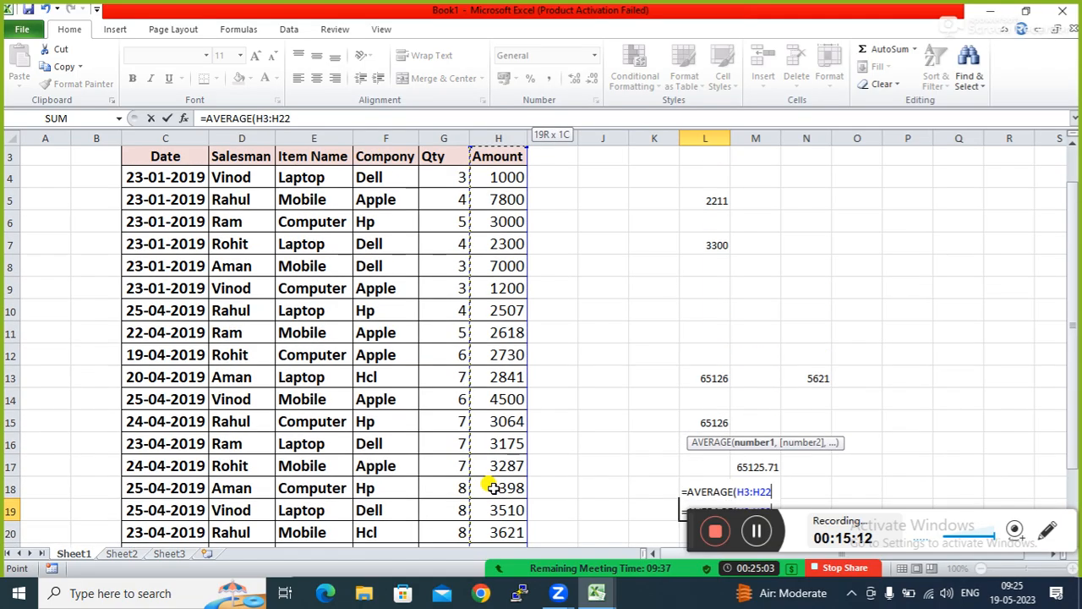
{"action": "key", "text": "Return"}
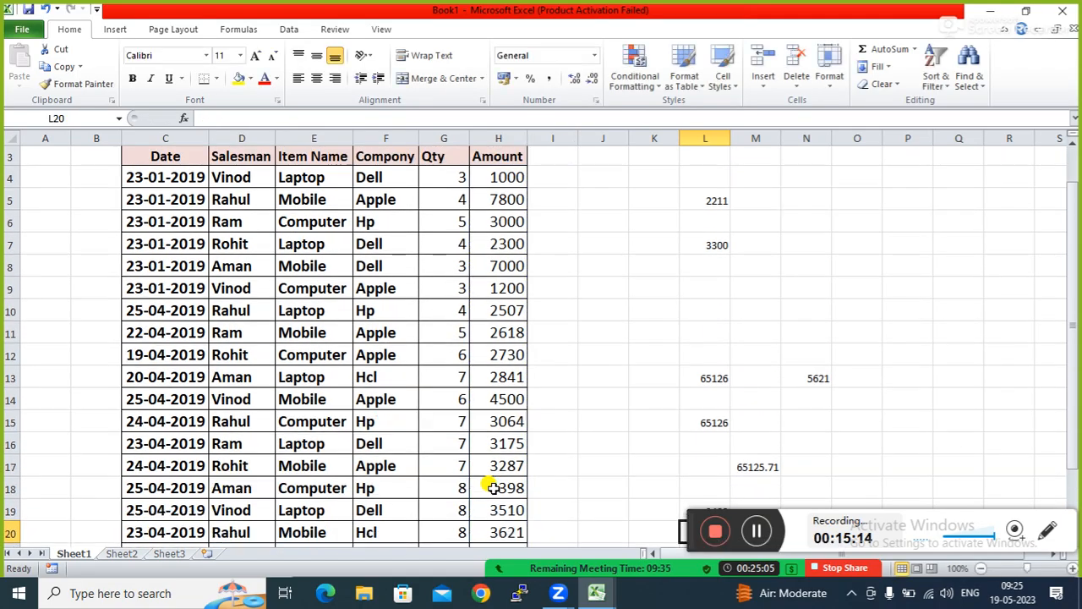
Select H4:H24 in the Amount column and insert its maximum in H25 with the Max option of AutoSum
{"action": "key", "text": "Down"}
{"action": "key", "text": "Down"}
{"action": "key", "text": "Down"}
{"action": "key", "text": "Down"}
{"action": "key", "text": "Down"}
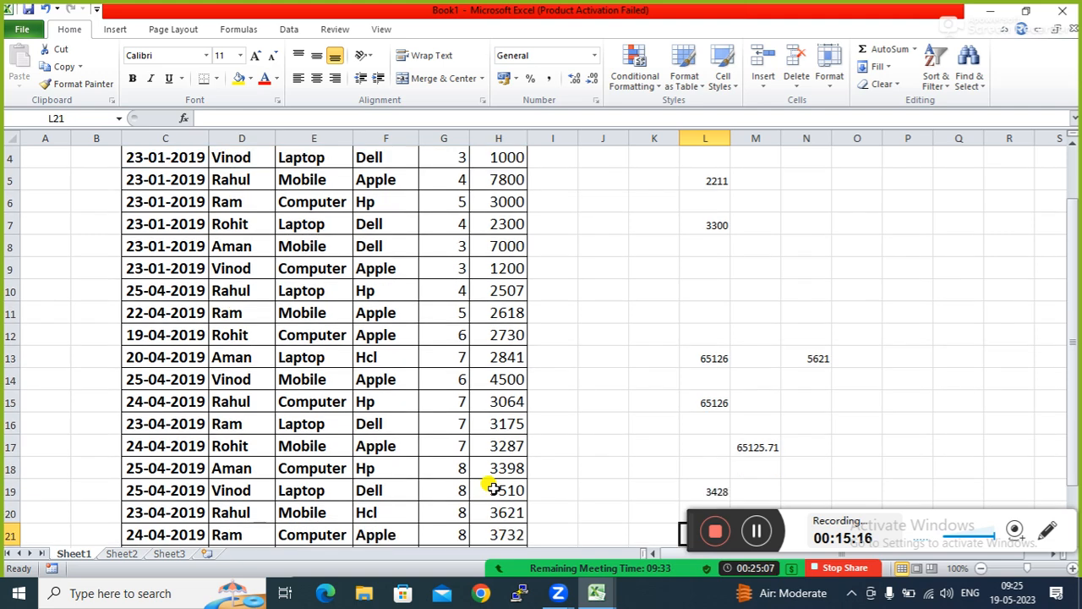
{"action": "key", "text": "Up"}
{"action": "key", "text": "Up"}
{"action": "key", "text": "Up"}
{"action": "key", "text": "Up"}
{"action": "key", "text": "Up"}
{"action": "key", "text": "Up"}
{"action": "key", "text": "Up"}
{"action": "key", "text": "Up"}
{"action": "key", "text": "Up"}
{"action": "key", "text": "Up"}
{"action": "key", "text": "Up"}
{"action": "key", "text": "Up"}
{"action": "key", "text": "Up"}
{"action": "key", "text": "Up"}
{"action": "key", "text": "Up"}
{"action": "key", "text": "Up"}
{"action": "key", "text": "Up"}
{"action": "key", "text": "Up"}
{"action": "key", "text": "Up"}
{"action": "key", "text": "Up"}
{"action": "key", "text": "Down"}
{"action": "key", "text": "Down"}
{"action": "key", "text": "Down"}
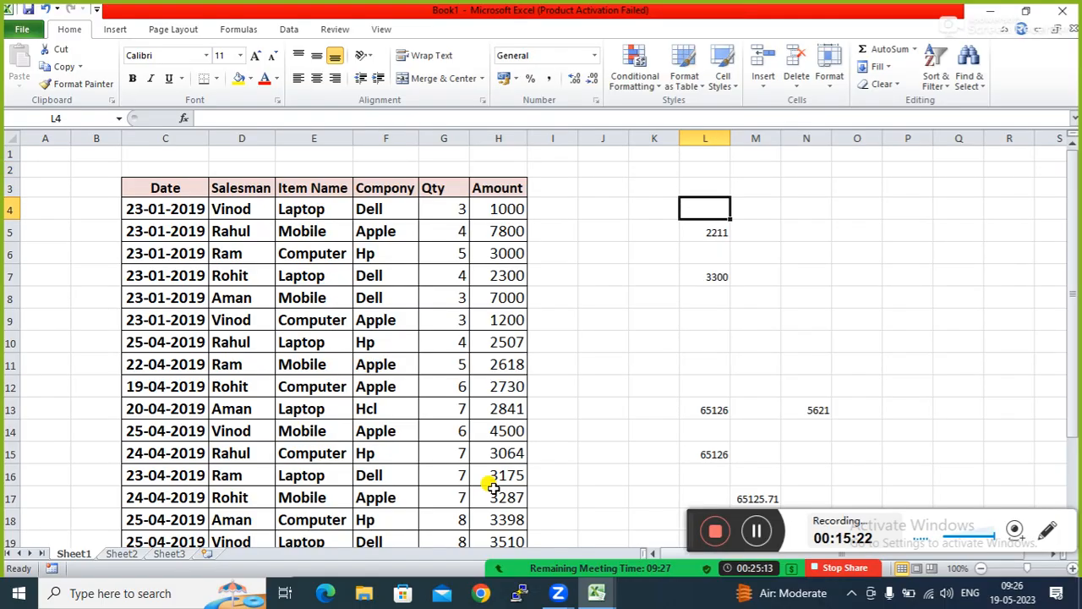
{"action": "left_click", "coordinate": [487, 203]}
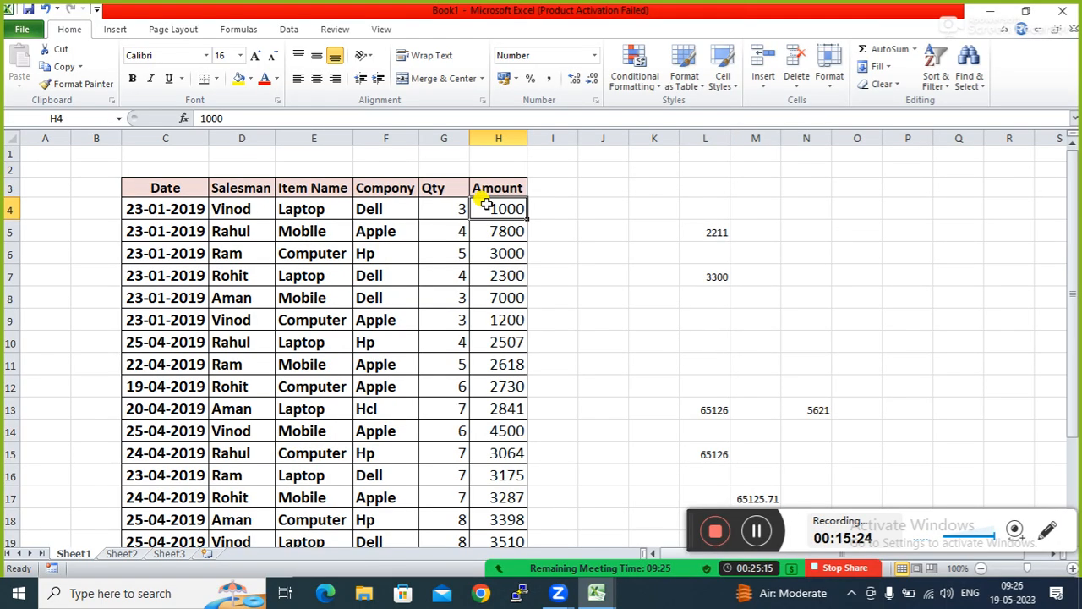
{"action": "key", "text": "shift+Down"}
{"action": "key", "text": "shift+Down"}
{"action": "key", "text": "shift+Down"}
{"action": "key", "text": "shift+Down"}
{"action": "key", "text": "shift+Down"}
{"action": "key", "text": "shift+Down"}
{"action": "key", "text": "shift+Down"}
{"action": "key", "text": "shift+Down"}
{"action": "key", "text": "shift+Down"}
{"action": "key", "text": "shift+Down"}
{"action": "key", "text": "shift+Down"}
{"action": "key", "text": "shift+Down"}
{"action": "key", "text": "shift+Down"}
{"action": "key", "text": "shift+Down"}
{"action": "key", "text": "shift+Down"}
{"action": "key", "text": "shift+Down"}
{"action": "key", "text": "shift+Down"}
{"action": "key", "text": "shift+Down"}
{"action": "key", "text": "shift+Down"}
{"action": "key", "text": "shift+Down"}
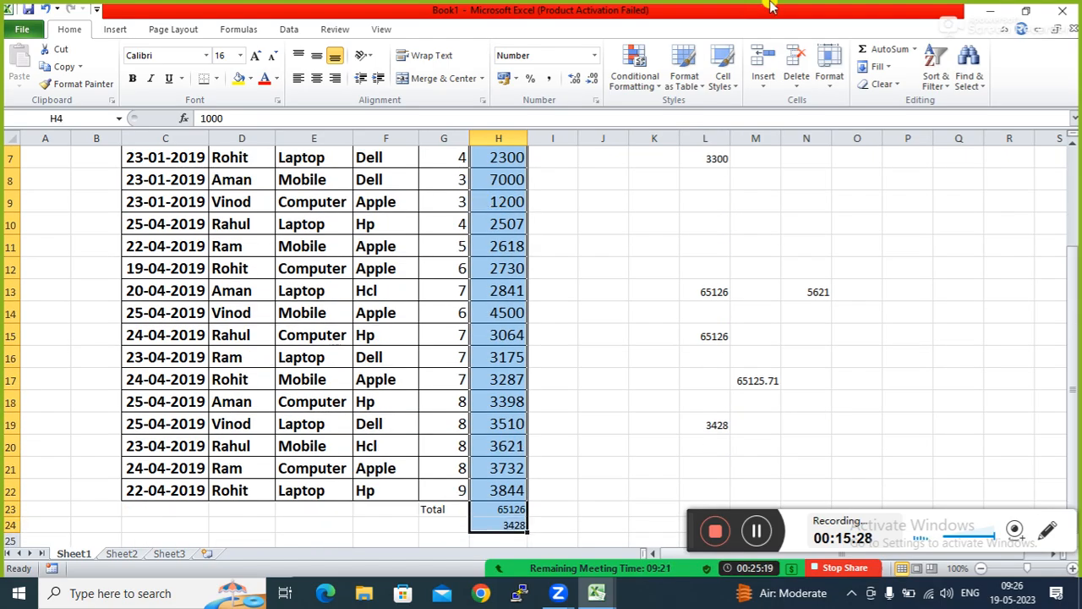
{"action": "left_click", "coordinate": [917, 53]}
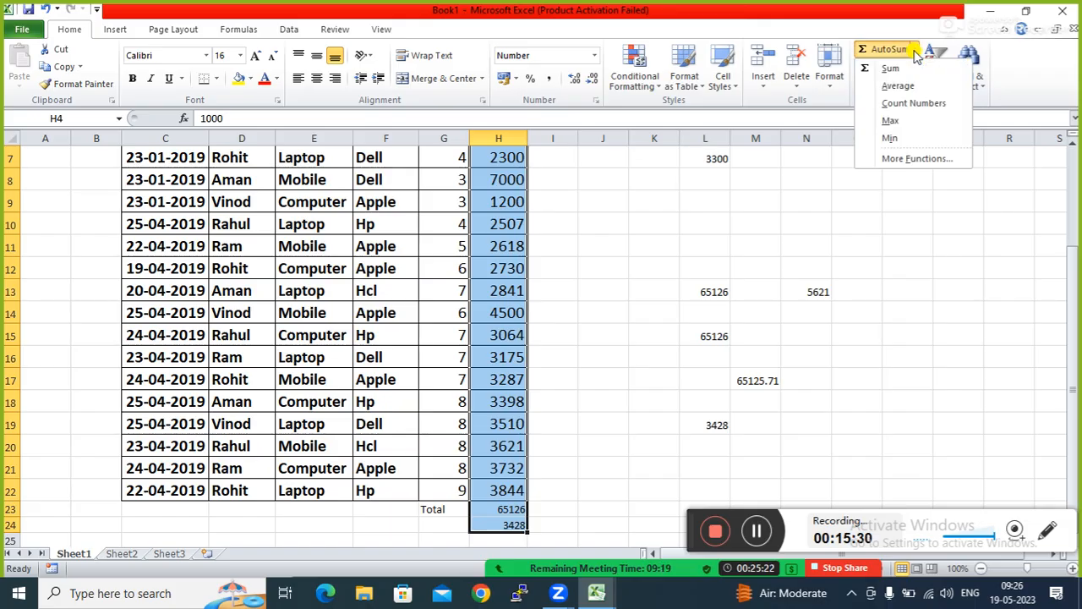
{"action": "left_click", "coordinate": [885, 107]}
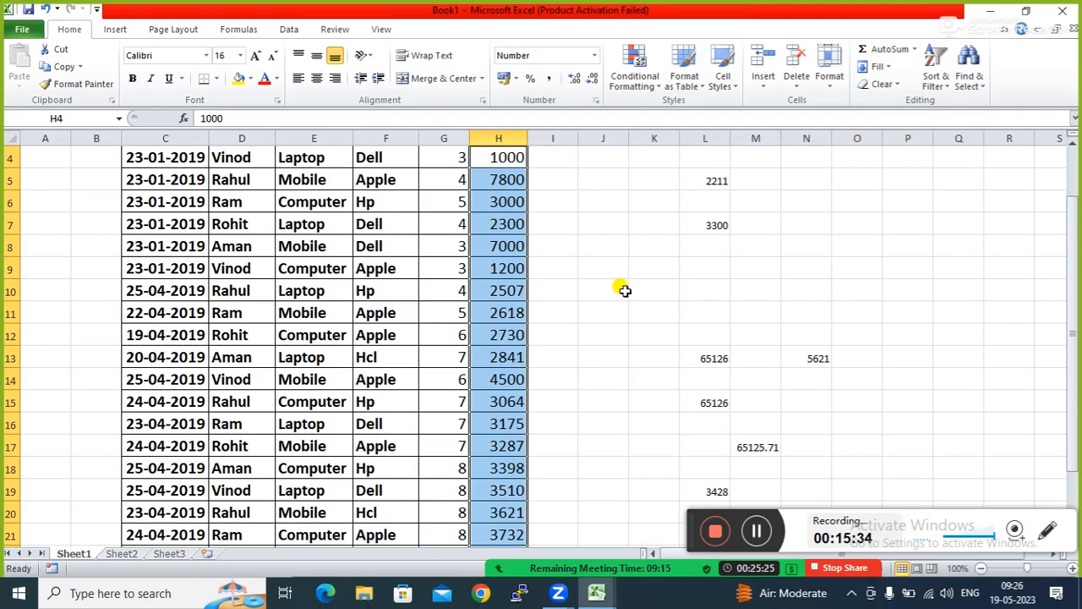
{"action": "left_click_drag", "start_coordinate": [1073, 243], "coordinate": [1076, 313]}
{"action": "left_click", "coordinate": [656, 380]}
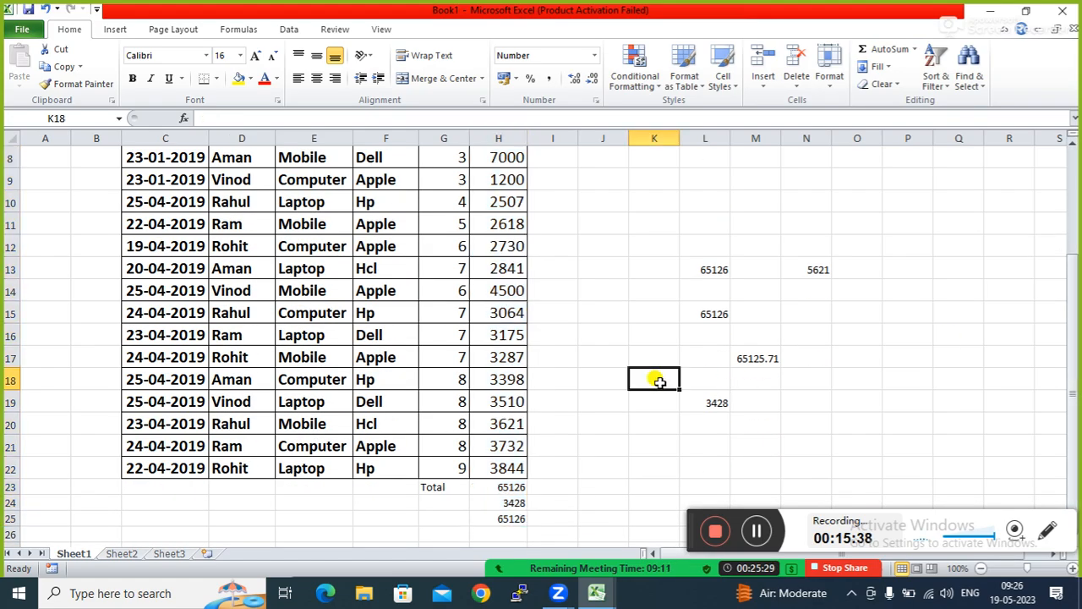
Check the formula in H25, and insert the minimum of H4:H25 in H26 with the Min option of AutoSum
{"action": "left_click", "coordinate": [496, 516]}
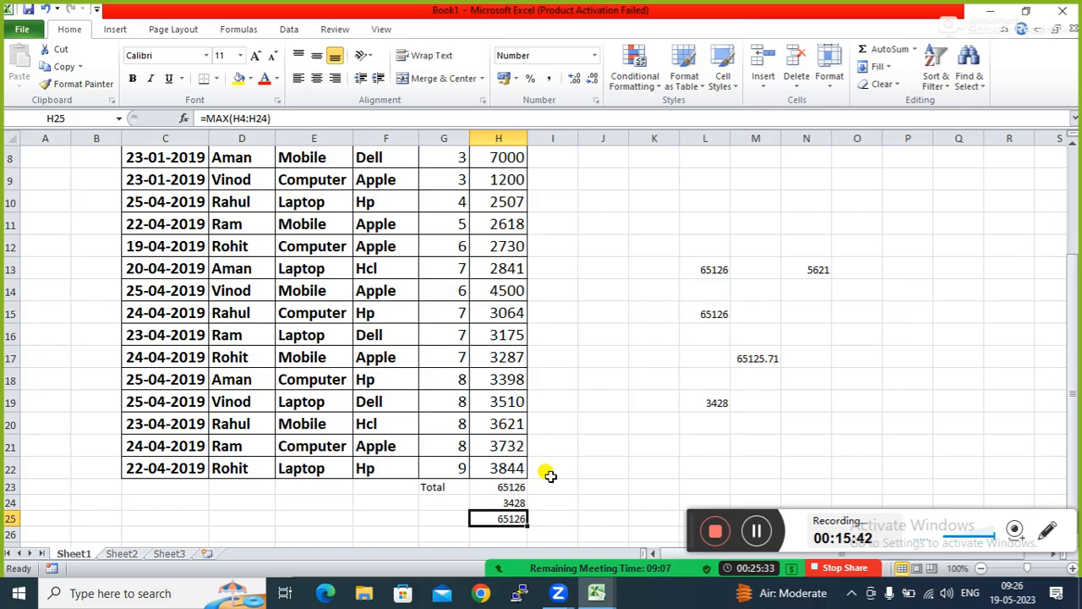
{"action": "key", "text": "shift+Up"}
{"action": "key", "text": "shift+Up"}
{"action": "key", "text": "shift+Up"}
{"action": "key", "text": "shift+Up"}
{"action": "key", "text": "shift+Up"}
{"action": "key", "text": "shift+Up"}
{"action": "key", "text": "shift+Up"}
{"action": "key", "text": "shift+Up"}
{"action": "key", "text": "shift+Up"}
{"action": "key", "text": "shift+Up"}
{"action": "key", "text": "shift+Up"}
{"action": "key", "text": "shift+Up"}
{"action": "key", "text": "shift+Up"}
{"action": "key", "text": "shift+Up"}
{"action": "key", "text": "shift+Up"}
{"action": "key", "text": "shift+Up"}
{"action": "key", "text": "shift+Up"}
{"action": "key", "text": "shift+Up"}
{"action": "key", "text": "shift+Up"}
{"action": "key", "text": "shift+Up"}
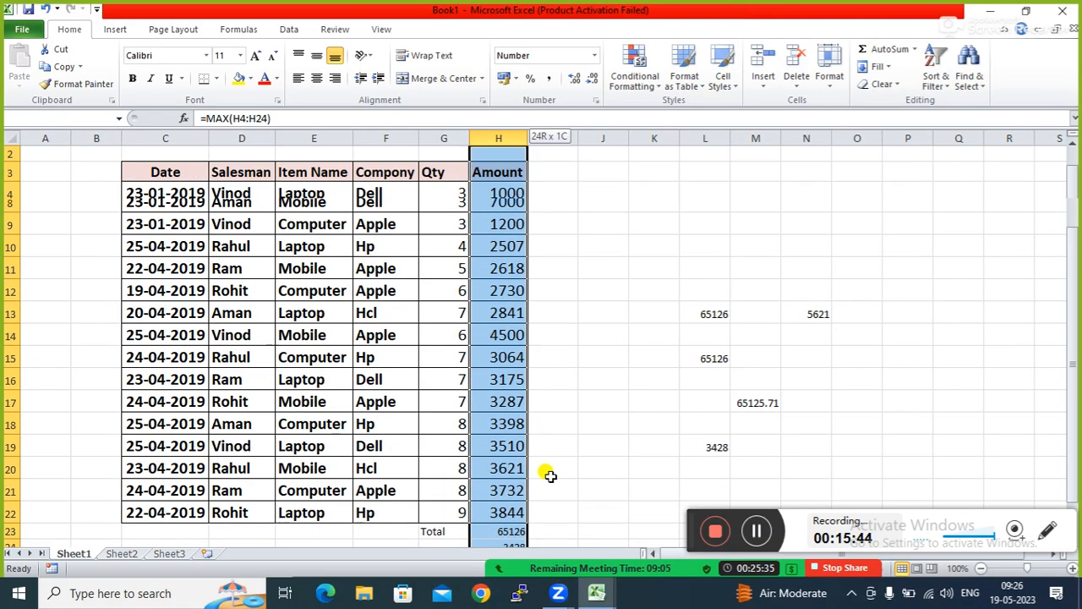
{"action": "key", "text": "shift+Down"}
{"action": "key", "text": "shift+Down"}
{"action": "key", "text": "shift+Down"}
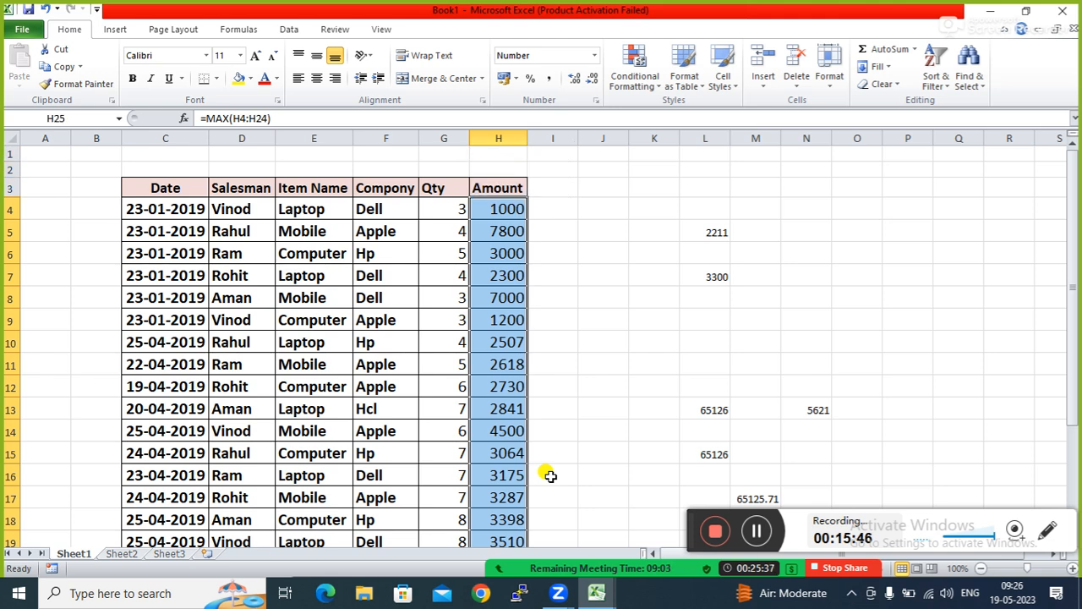
{"action": "left_click", "coordinate": [913, 51]}
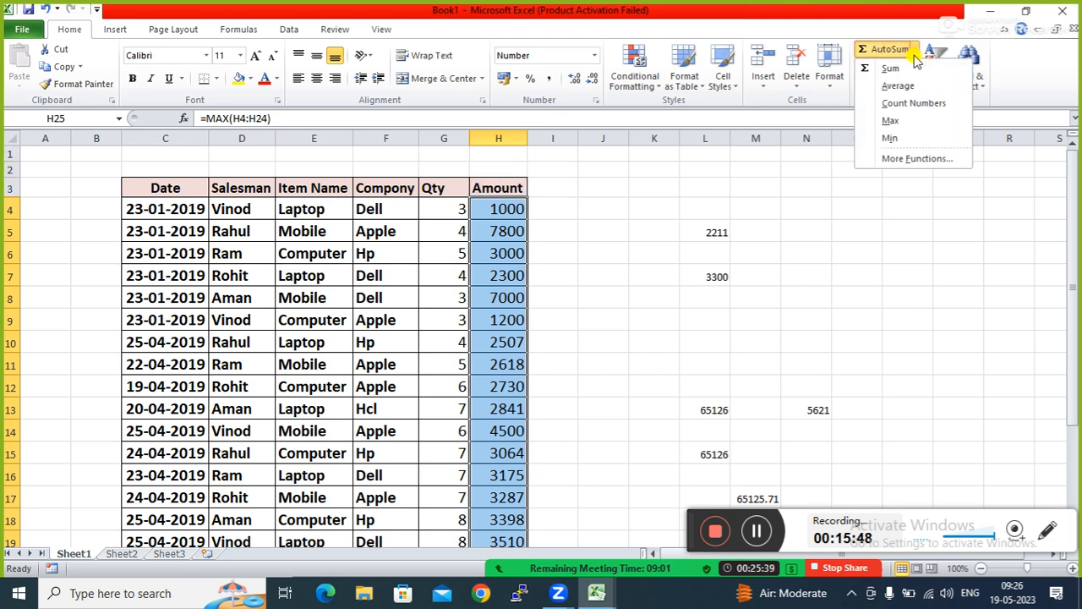
{"action": "left_click", "coordinate": [891, 138]}
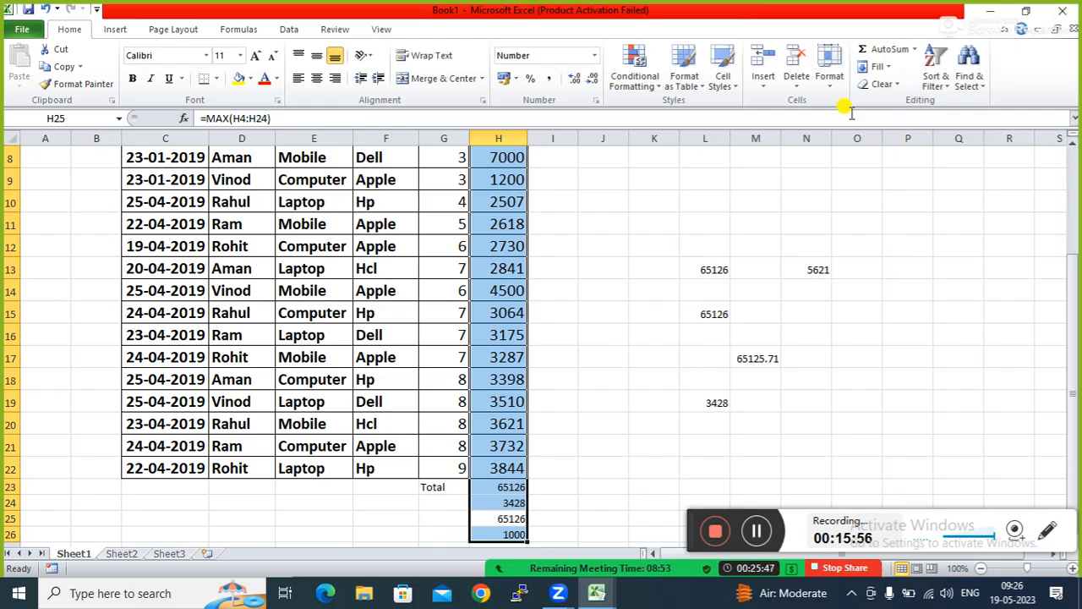
Count the numeric cells in H4:H26 with the Count Numbers option of AutoSum, placing the count in H27
{"action": "left_click", "coordinate": [917, 53]}
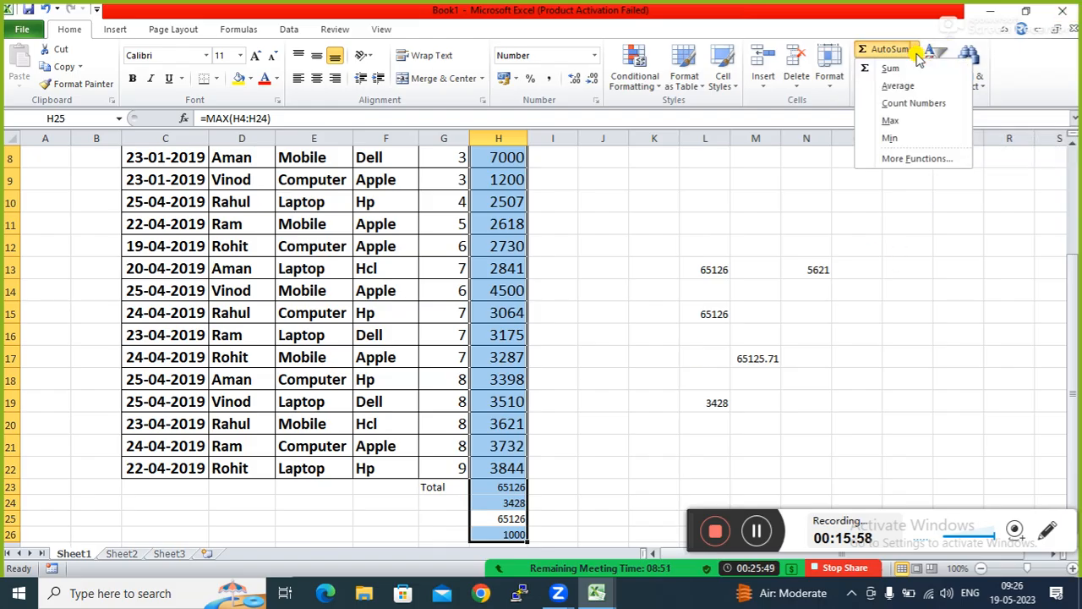
{"action": "left_click", "coordinate": [897, 108]}
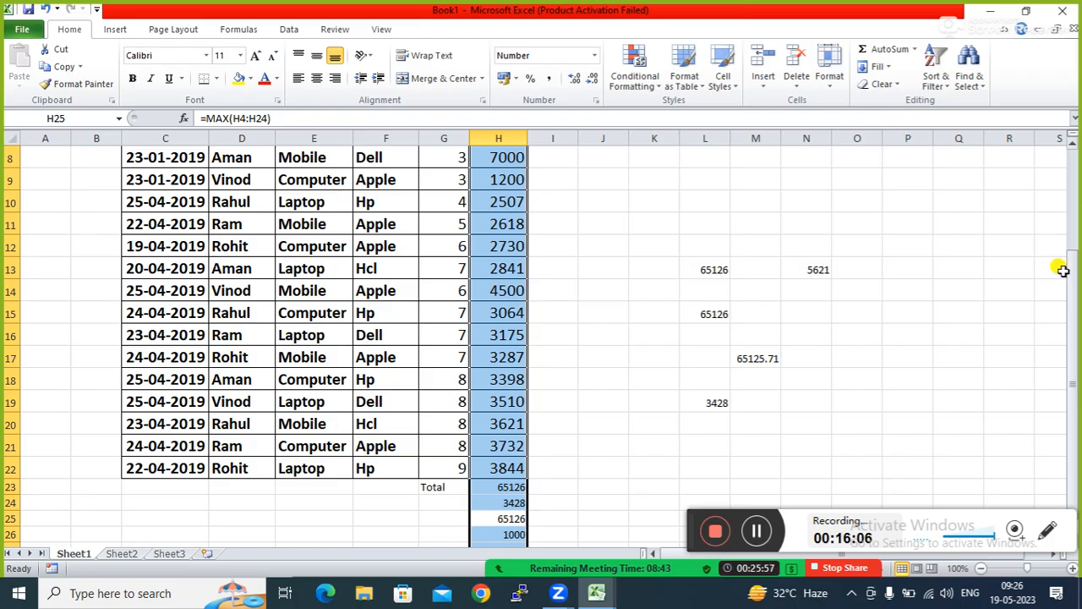
{"action": "left_click_drag", "start_coordinate": [1076, 281], "coordinate": [1079, 316]}
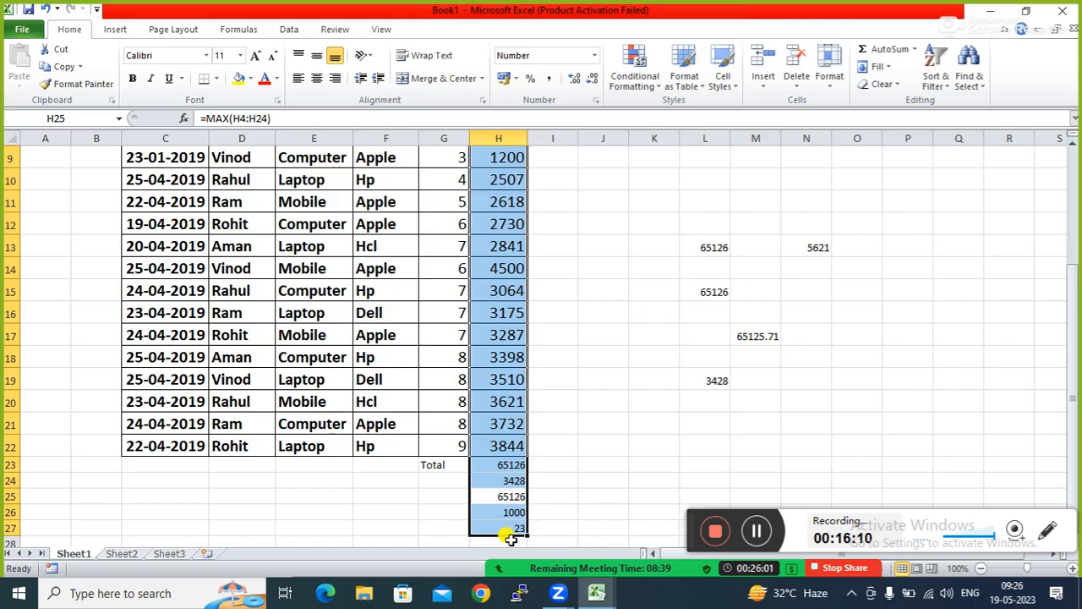
{"action": "left_click", "coordinate": [585, 449]}
{"action": "left_click", "coordinate": [620, 203]}
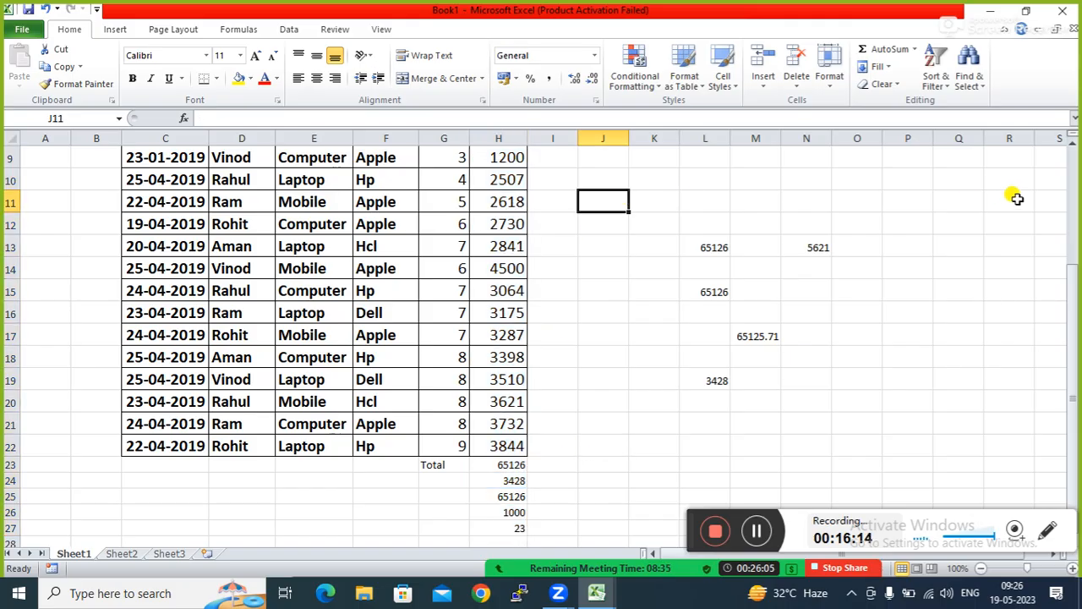
Review the functions offered by AutoSum from the empty cell M4 and close the list without choosing one
{"action": "left_click_drag", "start_coordinate": [1074, 170], "coordinate": [1074, 160]}
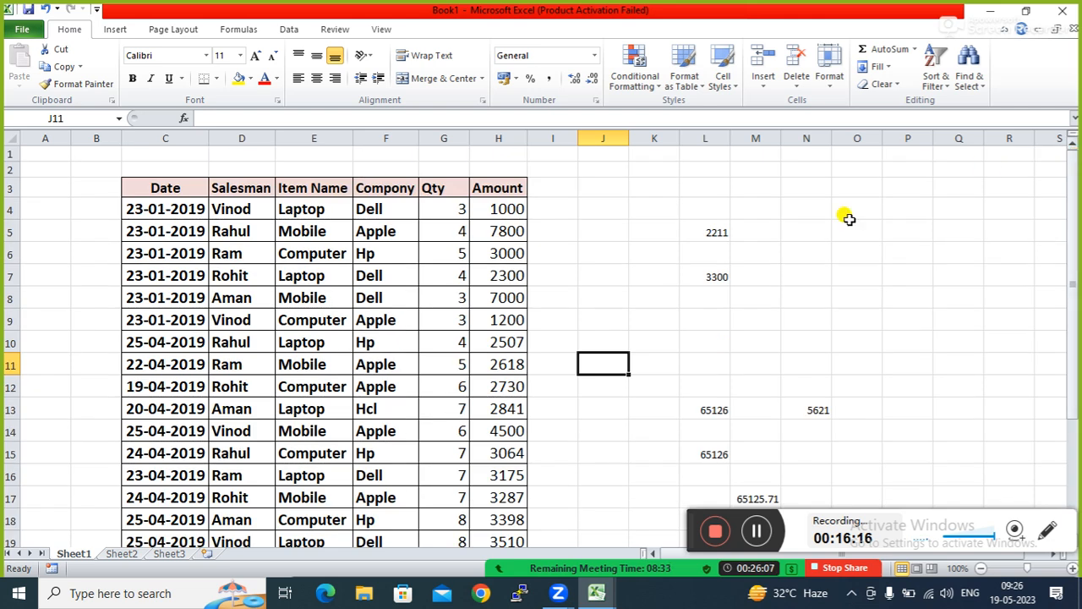
{"action": "left_click", "coordinate": [702, 184]}
{"action": "left_click", "coordinate": [757, 203]}
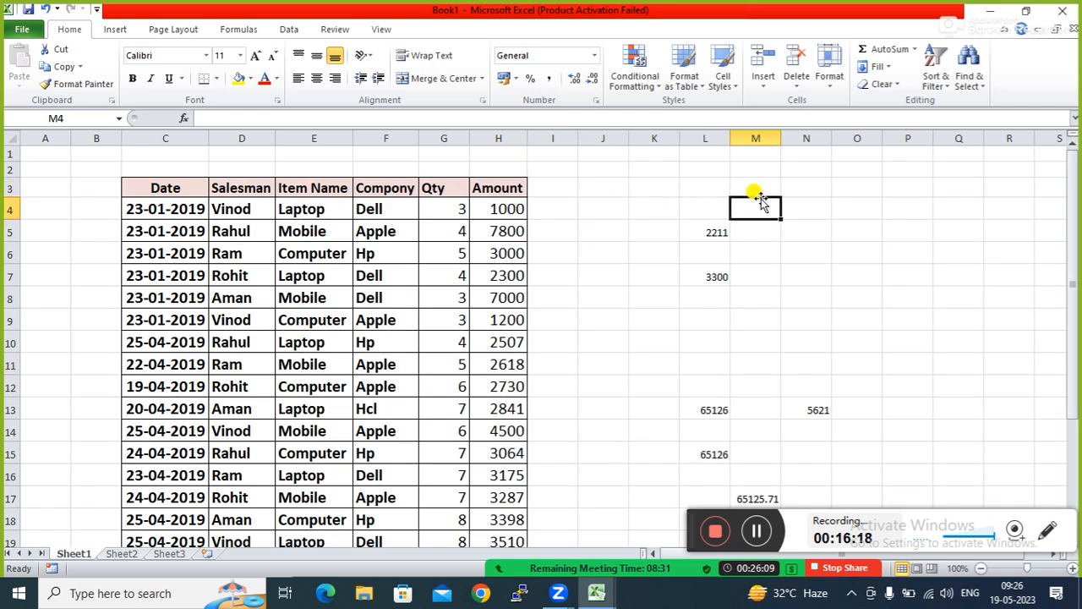
{"action": "left_click", "coordinate": [916, 50]}
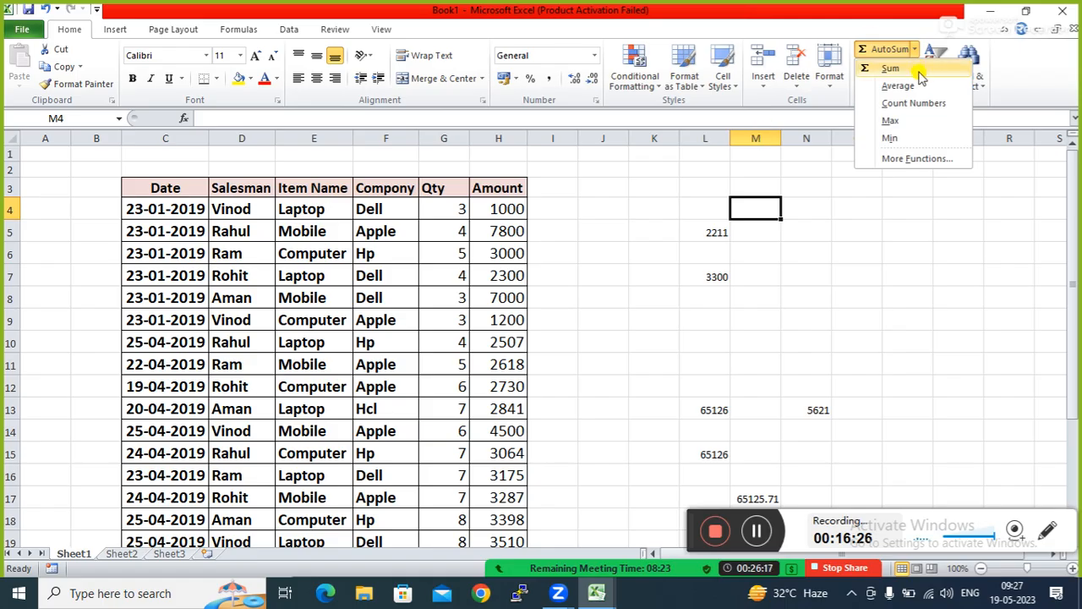
{"action": "left_click", "coordinate": [882, 240]}
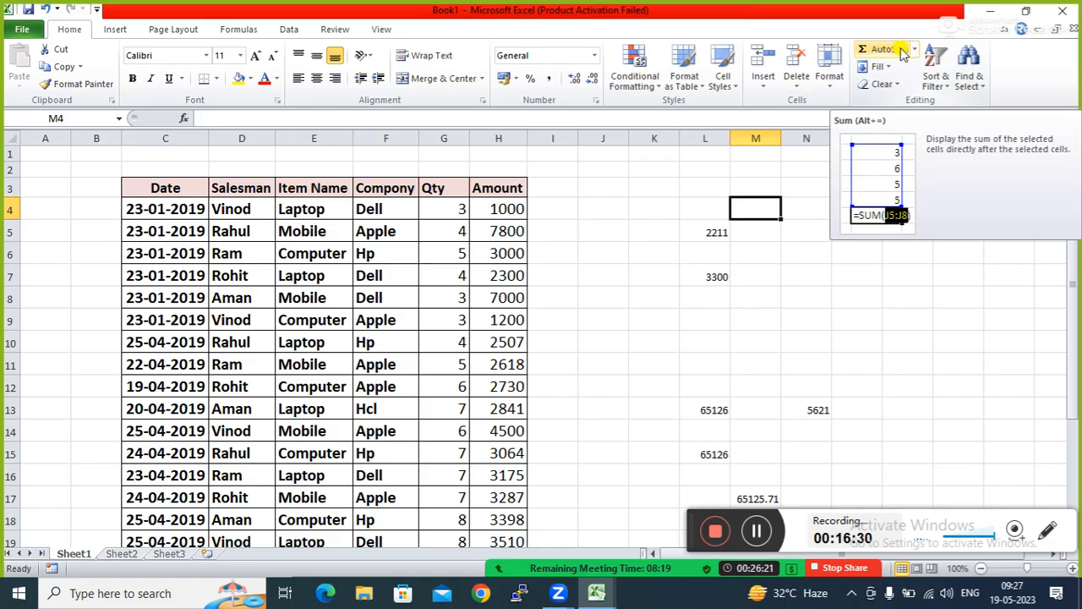
Start the formula =sum in N6 and examine the suggested functions of the SUM family
{"action": "left_click", "coordinate": [803, 291]}
{"action": "left_click", "coordinate": [803, 240]}
{"action": "left_click", "coordinate": [799, 255]}
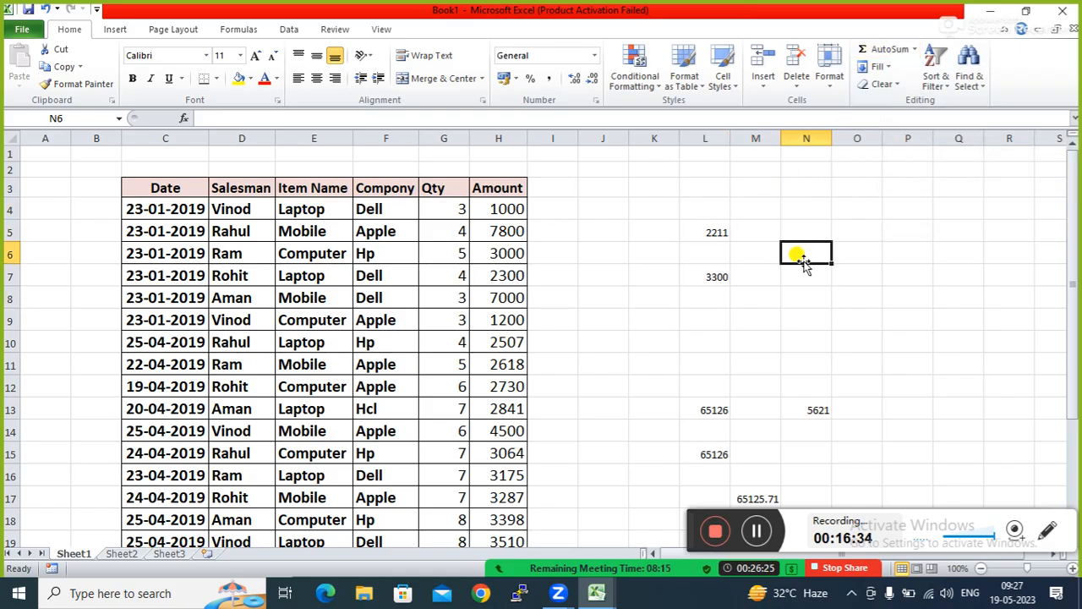
{"action": "type", "text": "="}
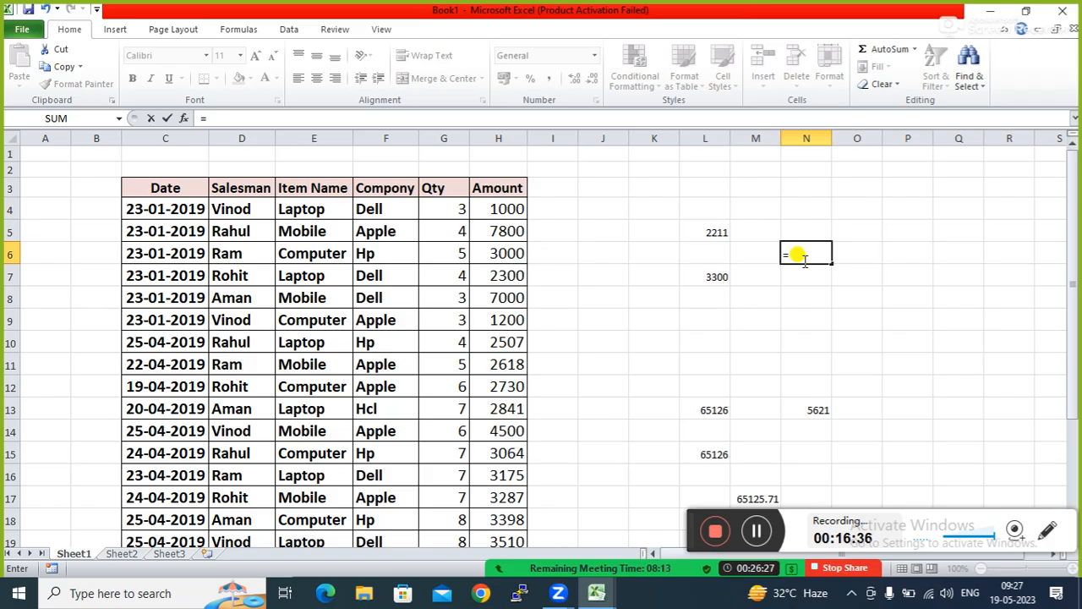
{"action": "type", "text": "s"}
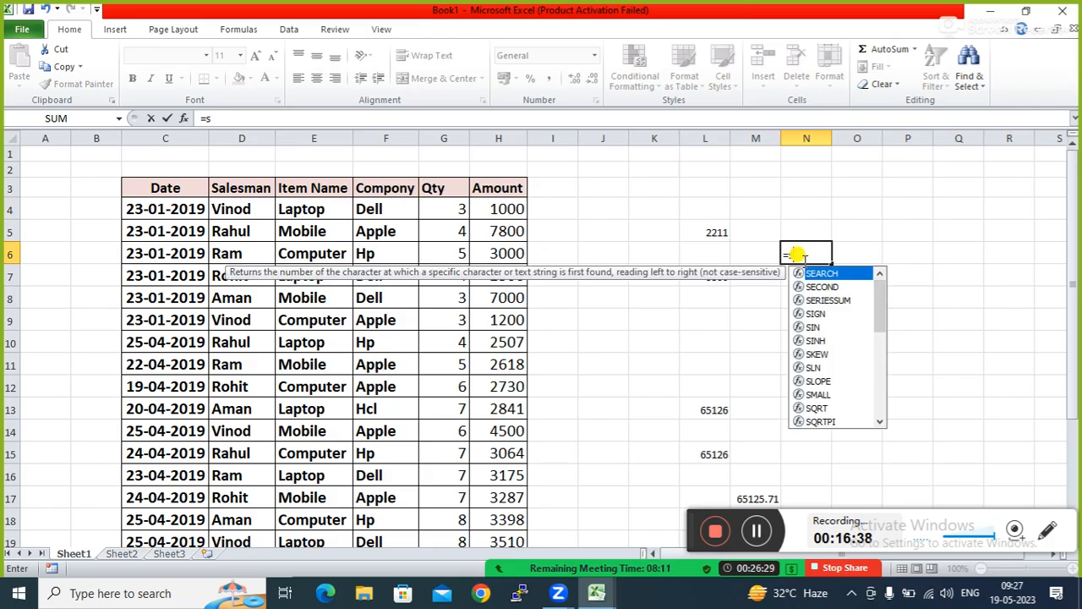
{"action": "type", "text": "um"}
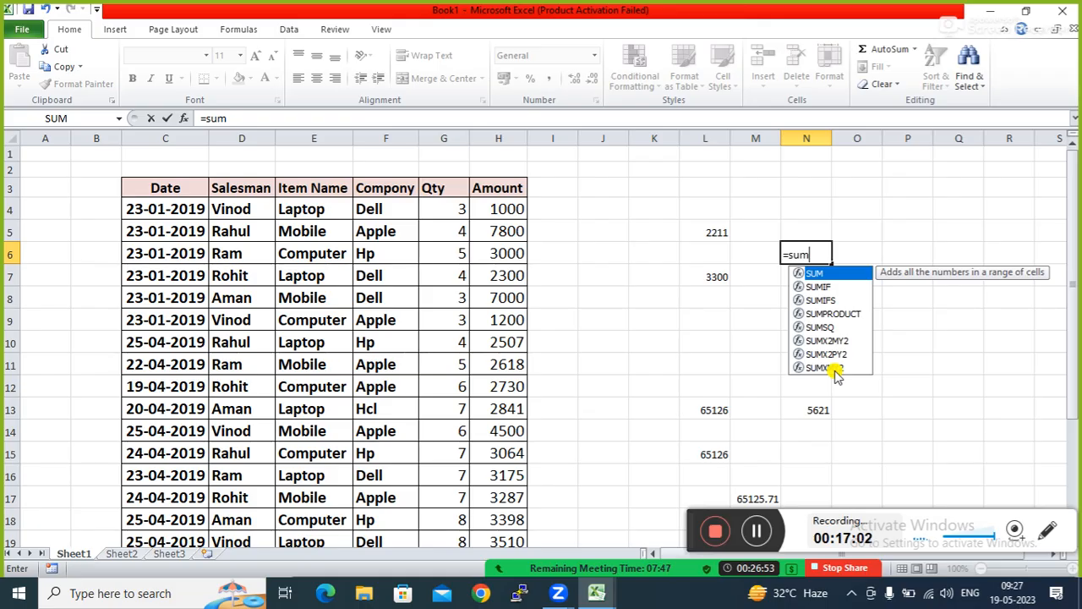
Replace the unfinished formula in N6 with =av and examine the suggested functions of the AVERAGE family
{"action": "key", "text": "BackSpace"}
{"action": "key", "text": "BackSpace"}
{"action": "key", "text": "BackSpace"}
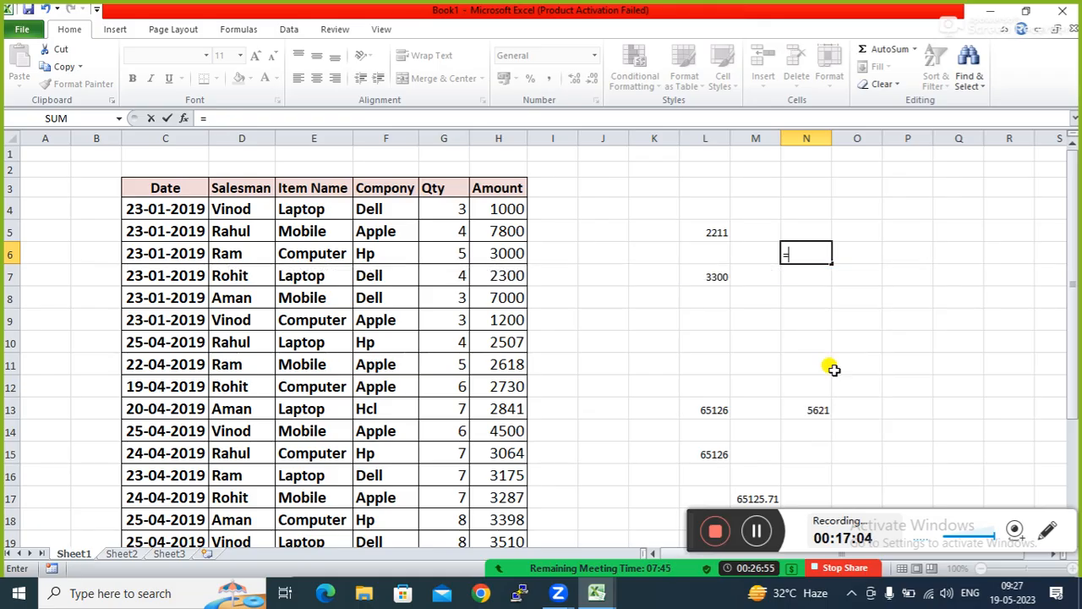
{"action": "type", "text": "avg"}
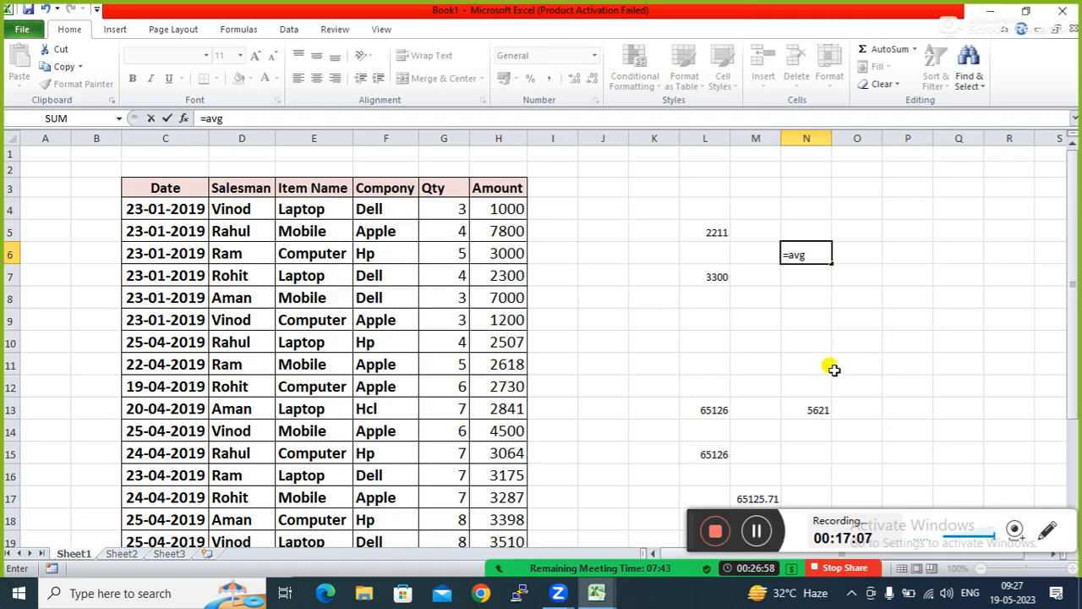
{"action": "key", "text": "BackSpace"}
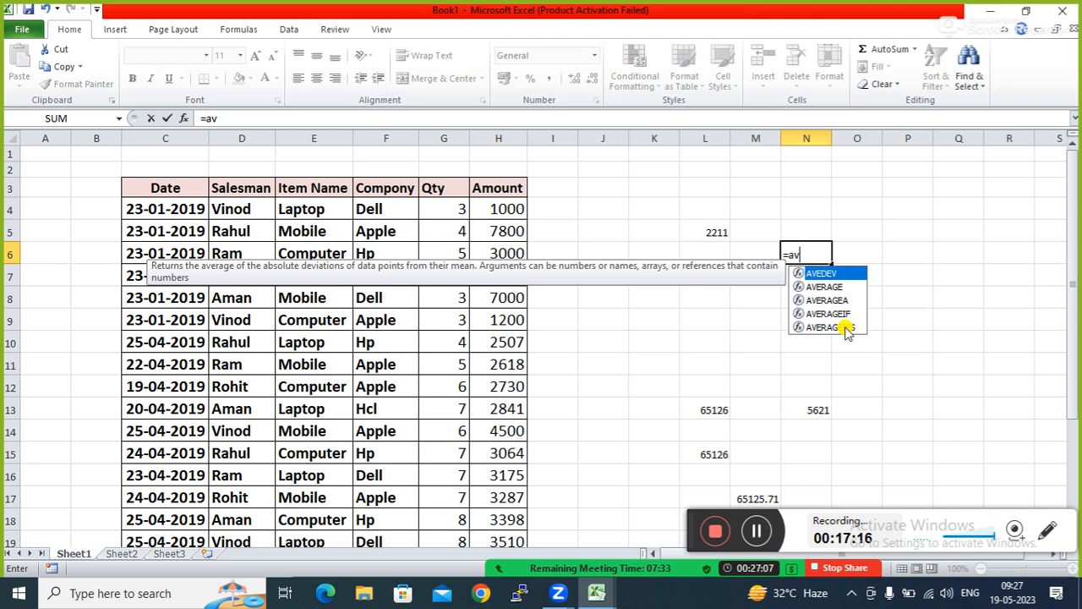
Replace the entry in N6 with =cou, browse the descriptions of the suggested COUNT functions, and clear the cell
{"action": "key", "text": "BackSpace"}
{"action": "key", "text": "BackSpace"}
{"action": "key", "text": "BackSpace"}
{"action": "type", "text": "cou"}
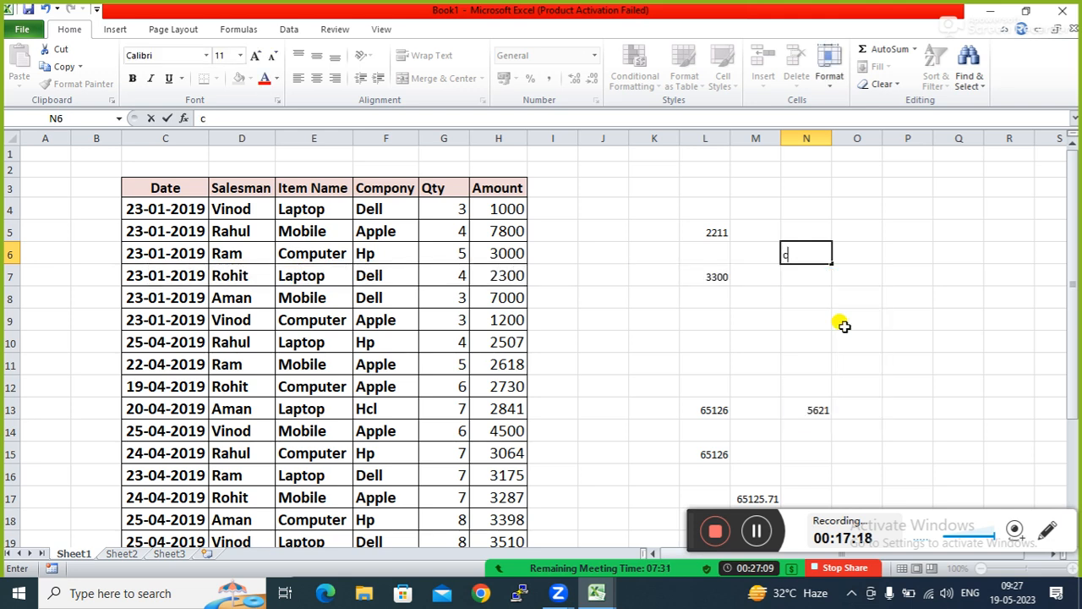
{"action": "key", "text": "BackSpace"}
{"action": "key", "text": "BackSpace"}
{"action": "key", "text": "BackSpace"}
{"action": "type", "text": "=cou"}
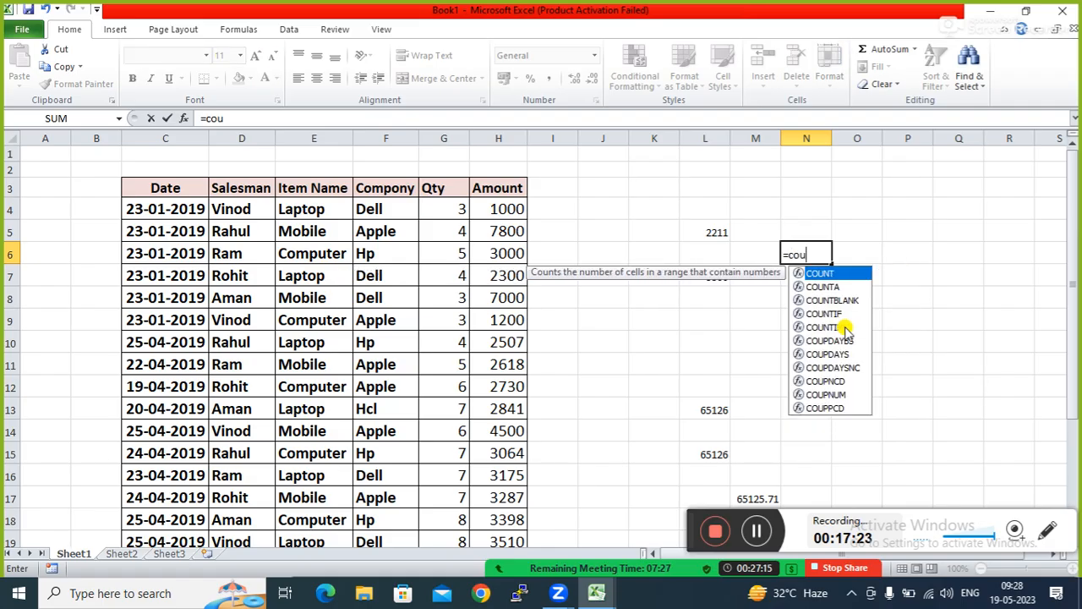
{"action": "key", "text": "Down"}
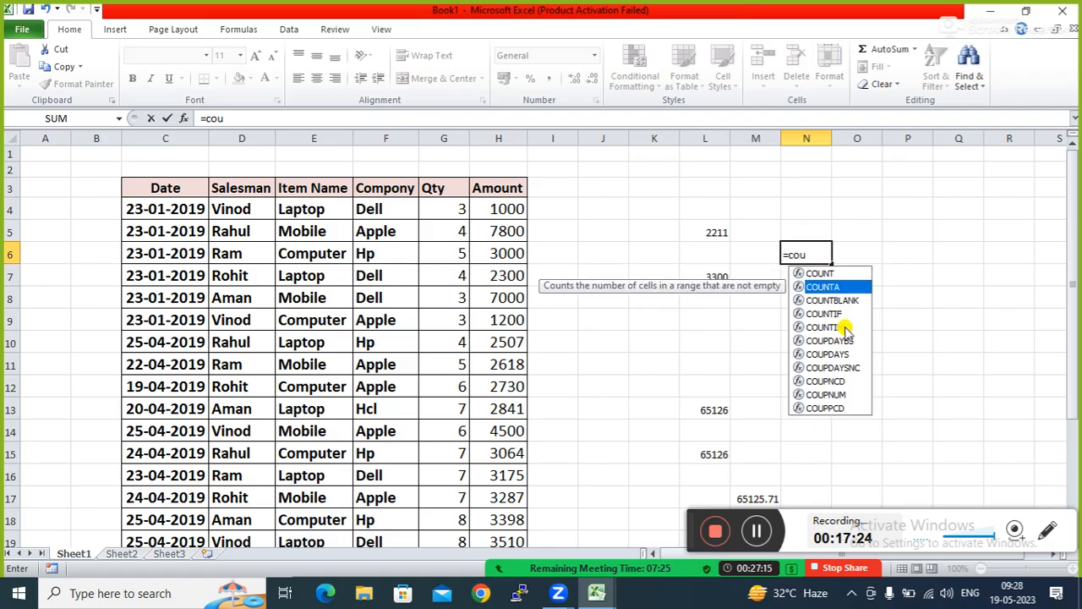
{"action": "key", "text": "Down"}
{"action": "key", "text": "Down"}
{"action": "key", "text": "Down"}
{"action": "key", "text": "Down"}
{"action": "key", "text": "Down"}
{"action": "key", "text": "Down"}
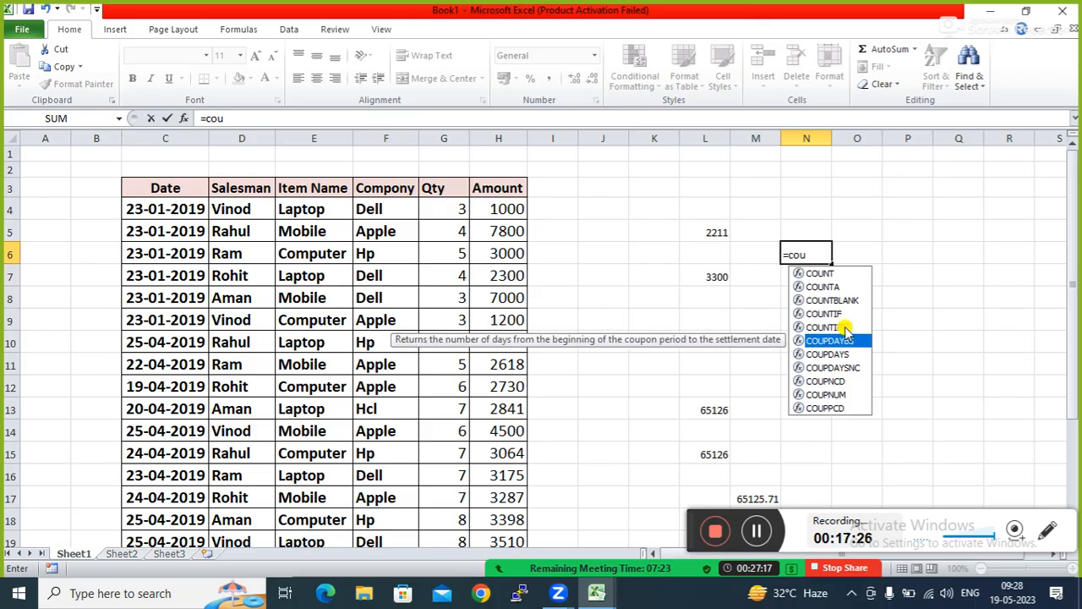
{"action": "key", "text": "Down"}
{"action": "key", "text": "Down"}
{"action": "key", "text": "Up"}
{"action": "key", "text": "Up"}
{"action": "key", "text": "Up"}
{"action": "key", "text": "Up"}
{"action": "key", "text": "Up"}
{"action": "key", "text": "Up"}
{"action": "key", "text": "Up"}
{"action": "key", "text": "Up"}
{"action": "key", "text": "Up"}
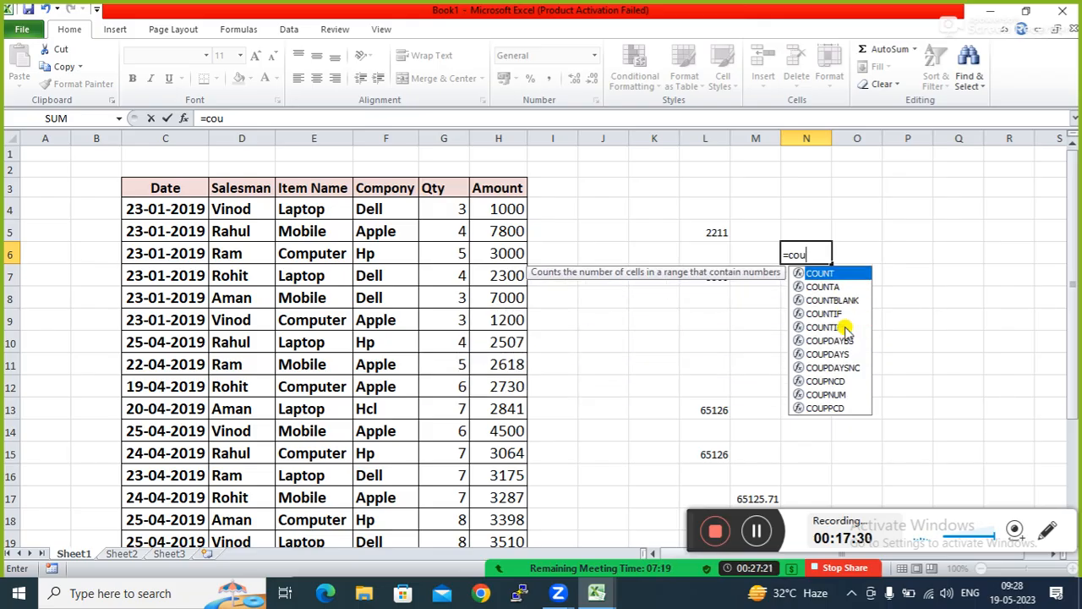
{"action": "key", "text": "BackSpace"}
{"action": "key", "text": "BackSpace"}
{"action": "key", "text": "BackSpace"}
{"action": "key", "text": "BackSpace"}
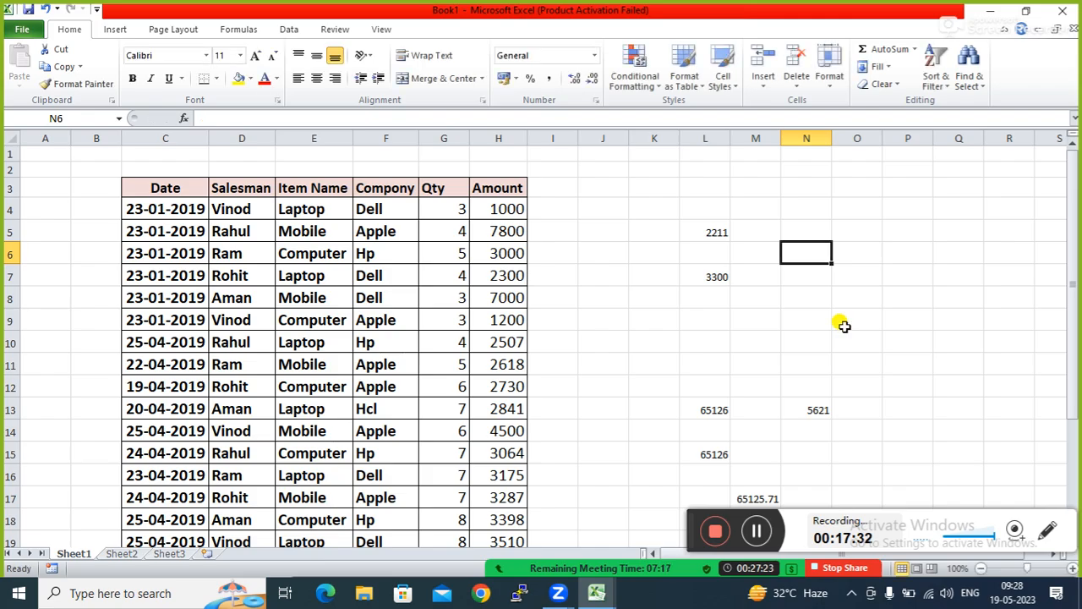
{"action": "left_click", "coordinate": [843, 325]}
{"action": "left_click", "coordinate": [862, 228]}
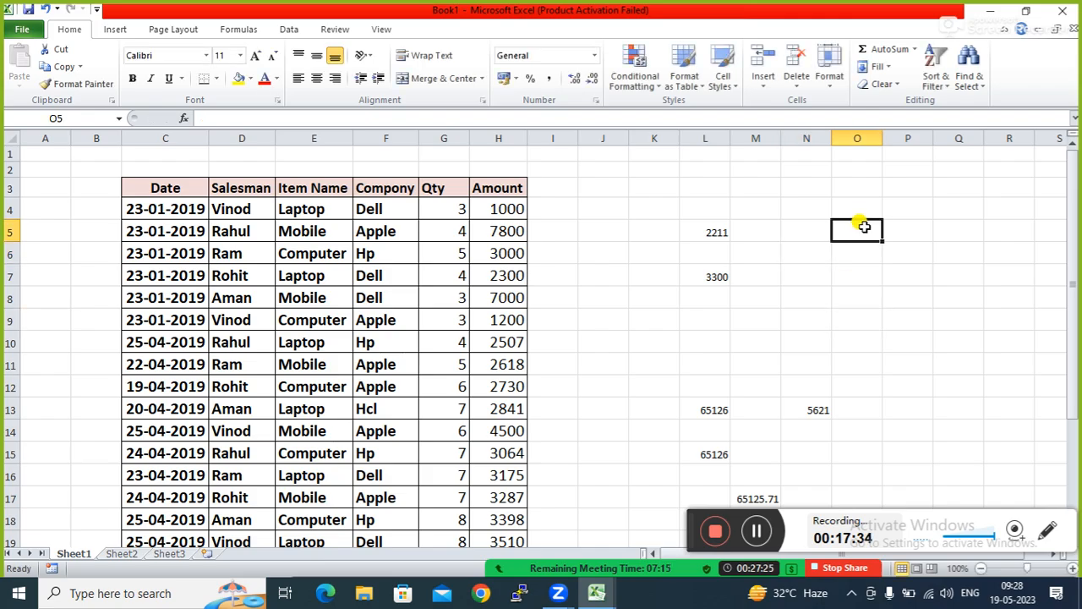
{"action": "left_click", "coordinate": [845, 254]}
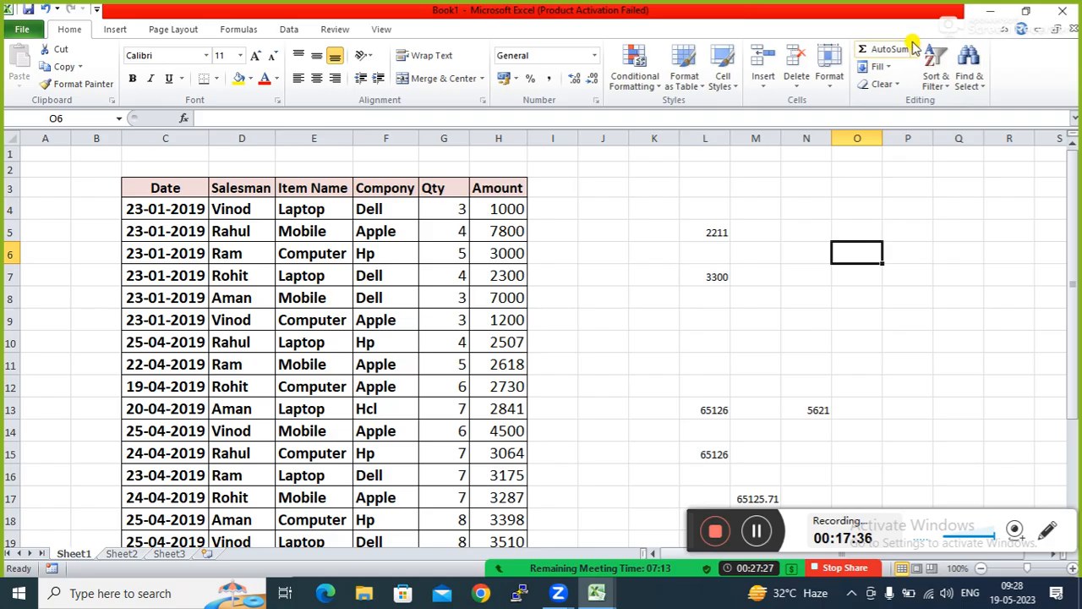
{"action": "left_click", "coordinate": [653, 247]}
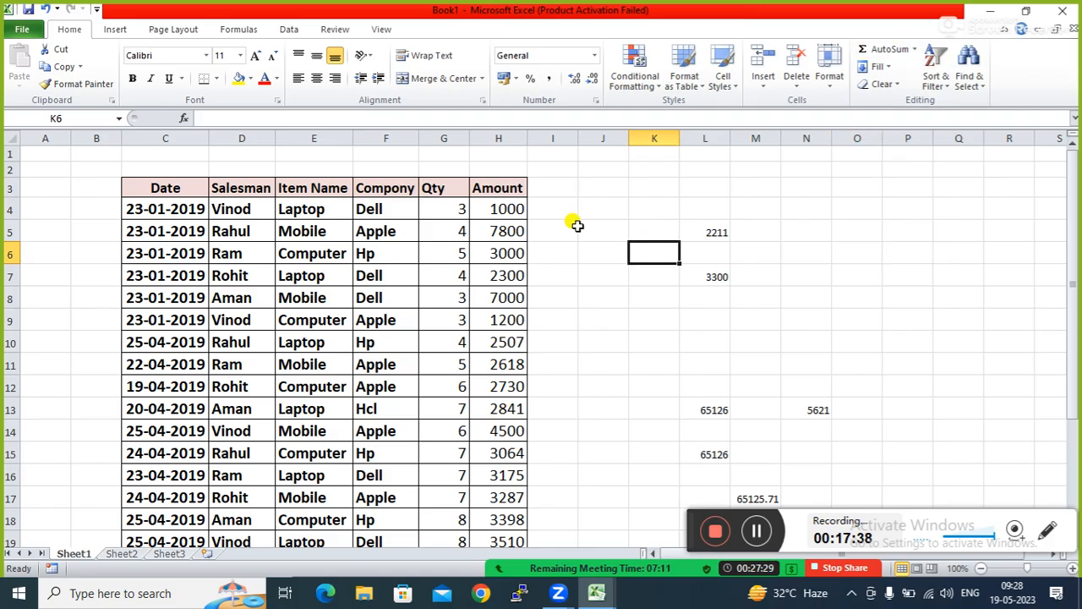
{"action": "left_click", "coordinate": [670, 183]}
{"action": "key", "text": "Right"}
{"action": "key", "text": "Right"}
{"action": "key", "text": "Right"}
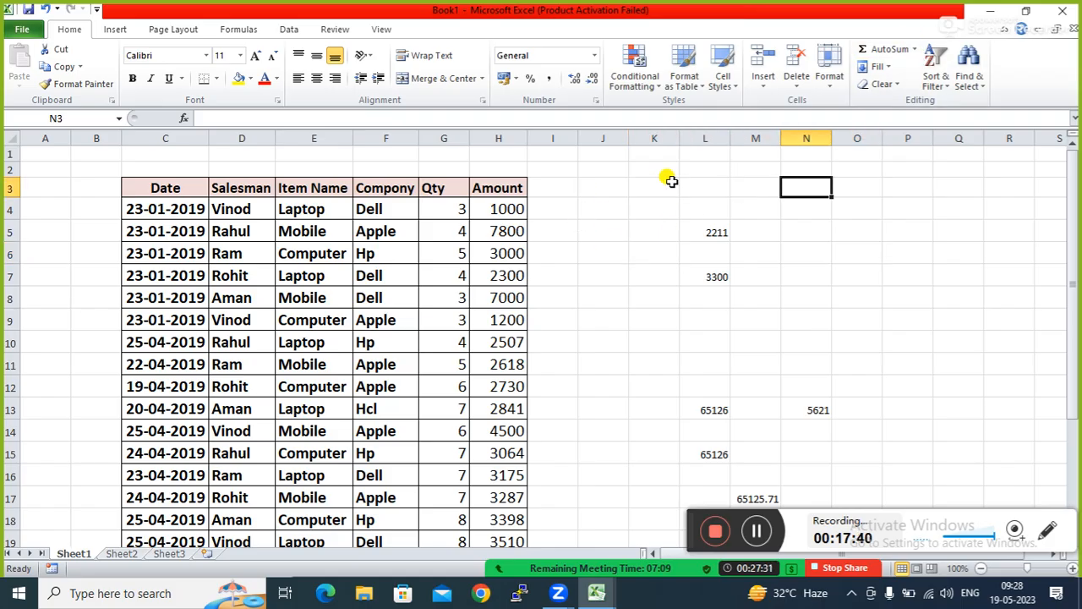
On Sheet2, enter the column headings name, math, english, hindi and computer in C3:G3
{"action": "left_click", "coordinate": [121, 554]}
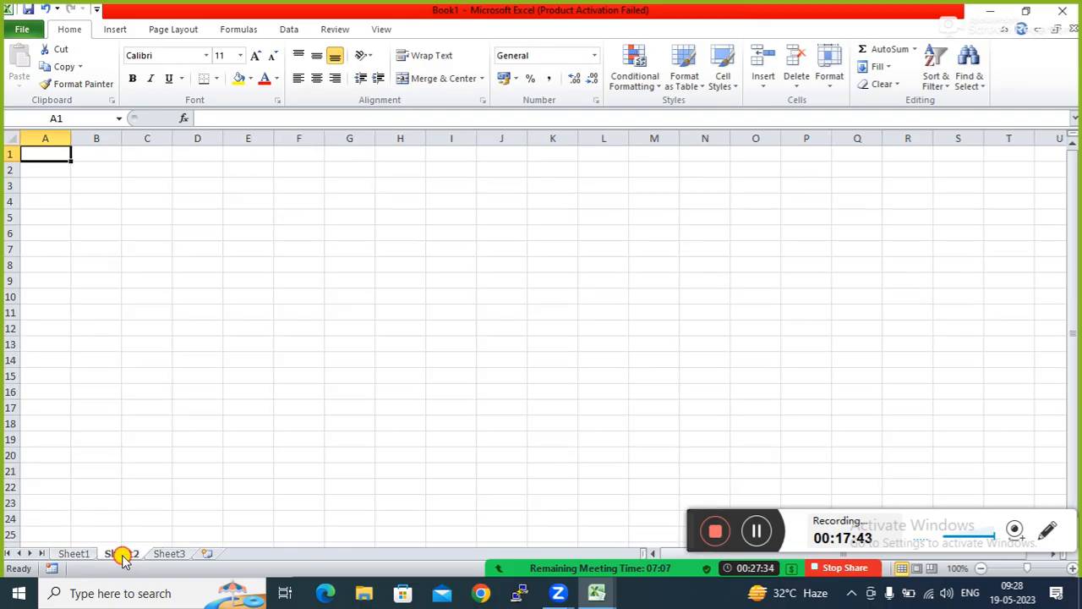
{"action": "left_click", "coordinate": [159, 183]}
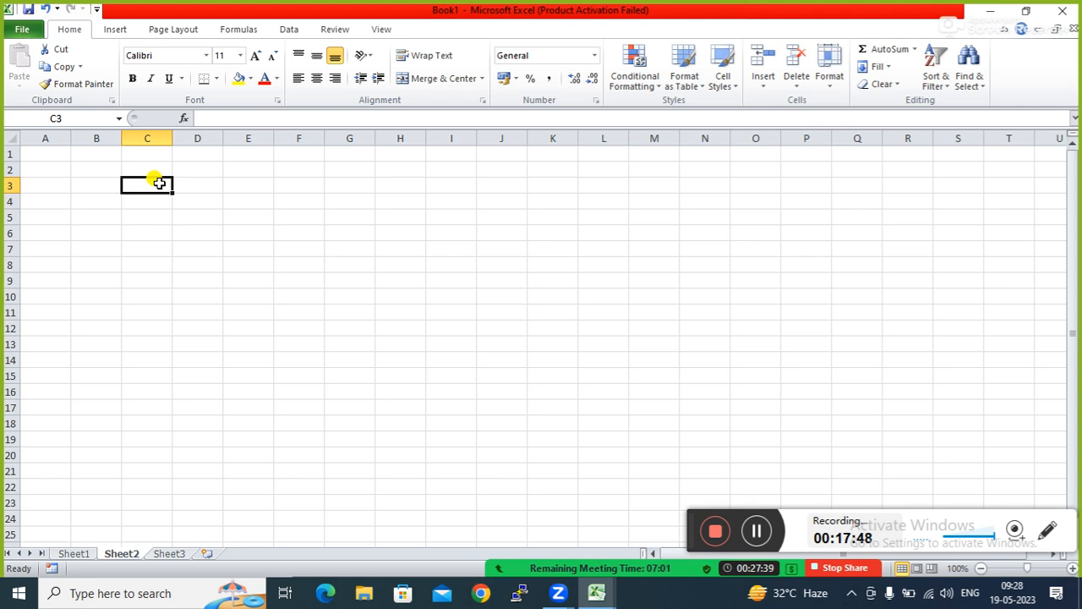
{"action": "type", "text": "name"}
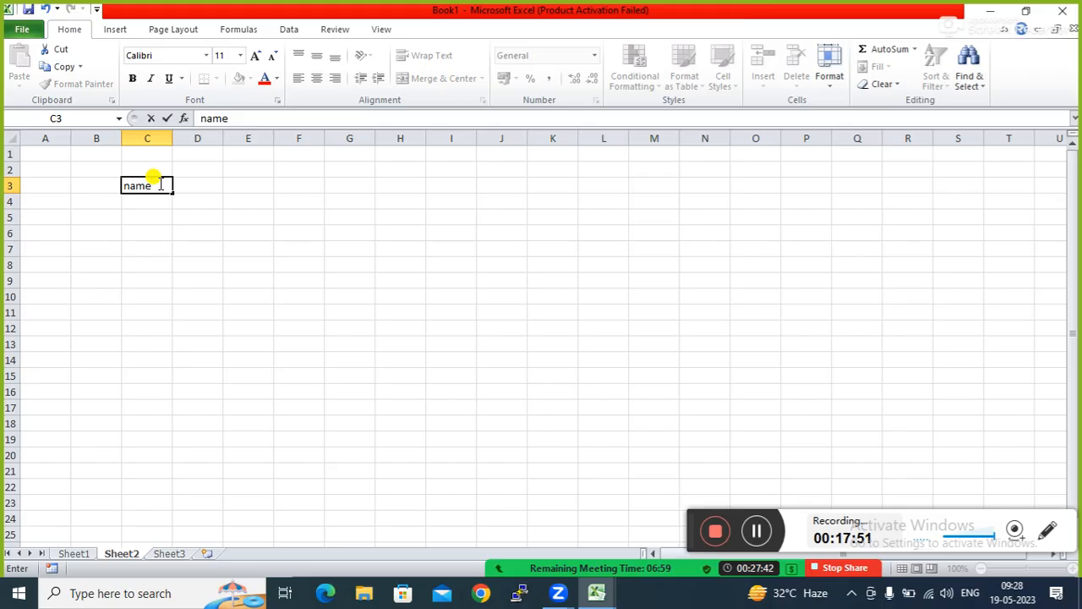
{"action": "key", "text": "Tab"}
{"action": "type", "text": "math"}
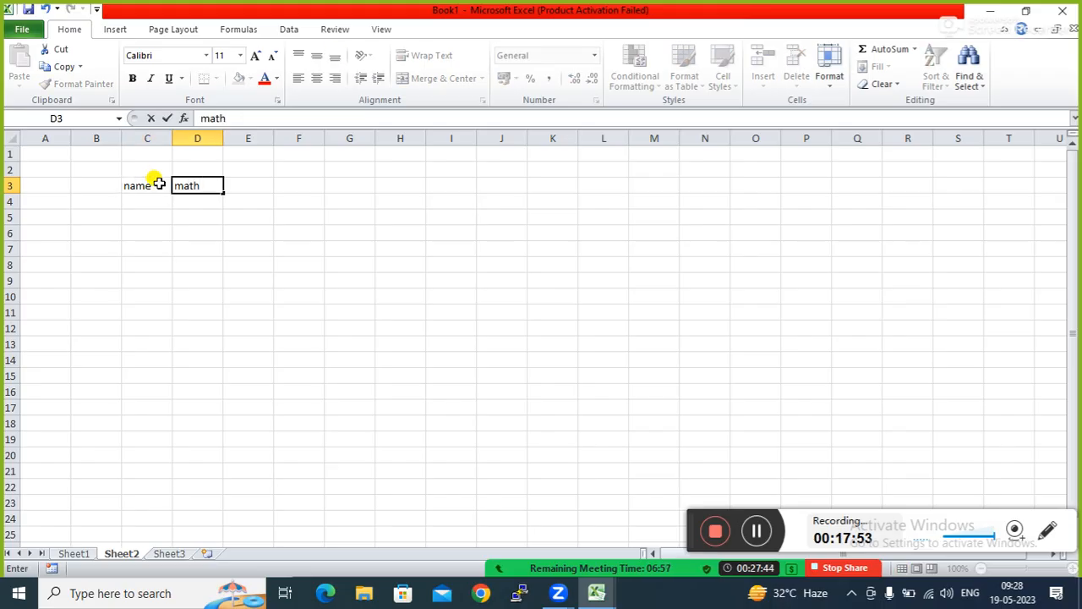
{"action": "key", "text": "Tab"}
{"action": "type", "text": "english"}
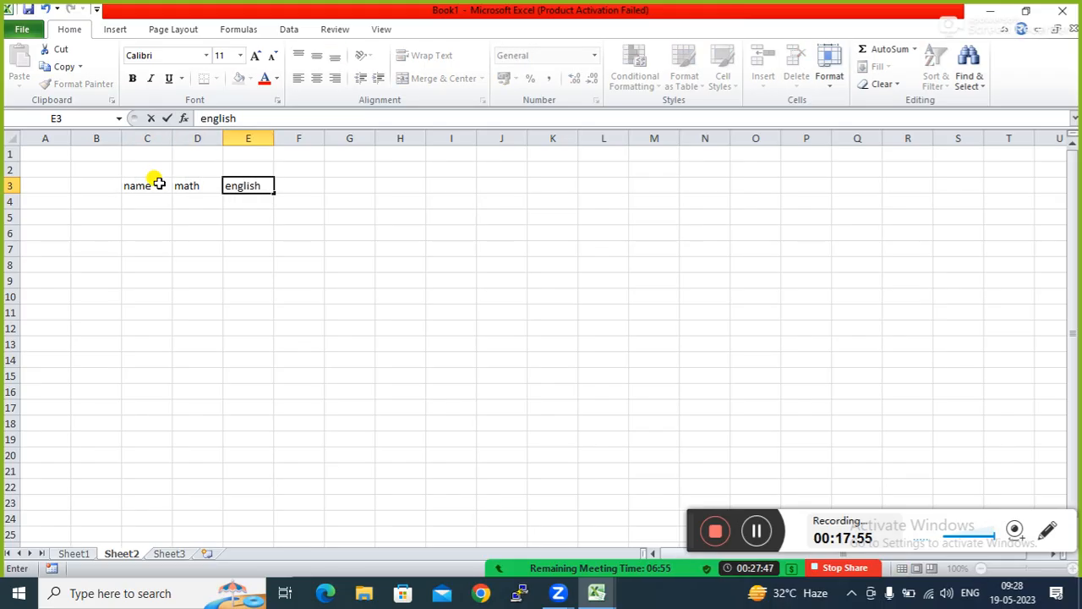
{"action": "key", "text": "Tab"}
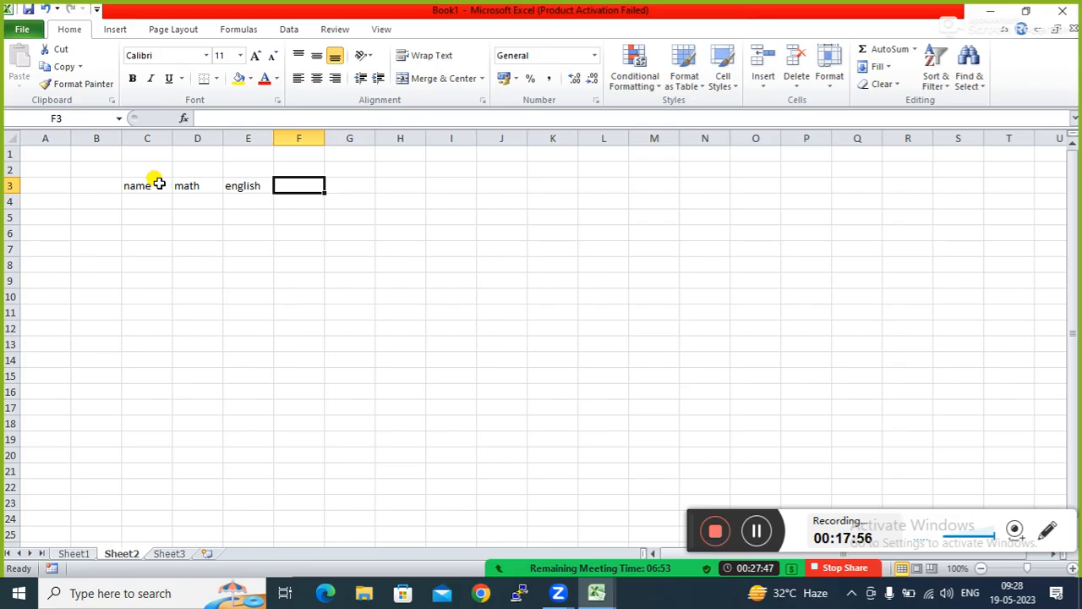
{"action": "type", "text": "hindi"}
{"action": "key", "text": "Tab"}
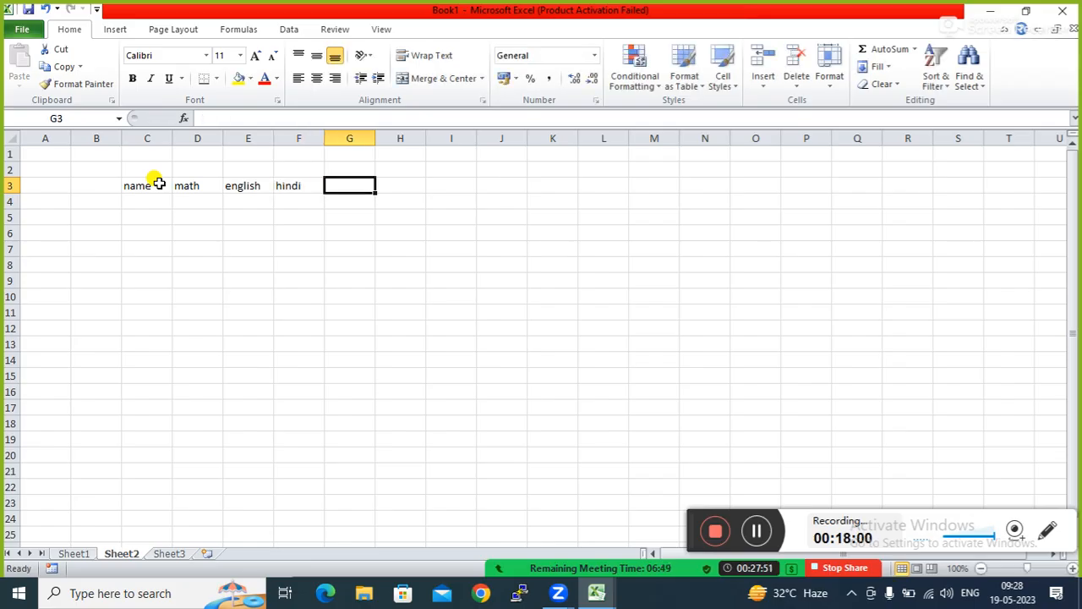
{"action": "type", "text": "computer"}
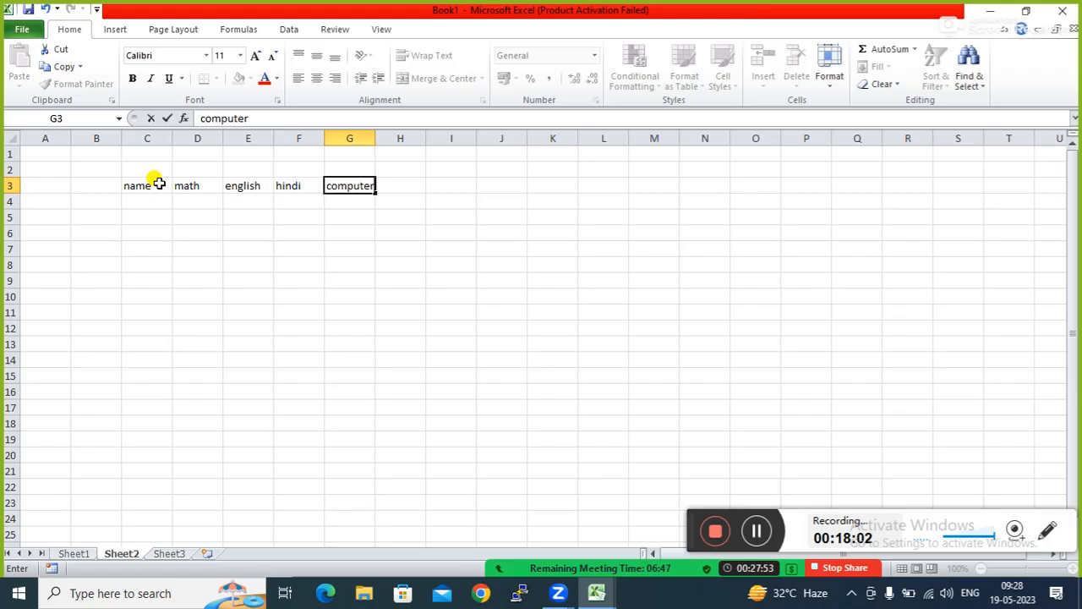
{"action": "key", "text": "Return"}
Fill the name column in C4:C8 with five students' first names
{"action": "key", "text": "Left"}
{"action": "key", "text": "Left"}
{"action": "key", "text": "Left"}
{"action": "key", "text": "Left"}
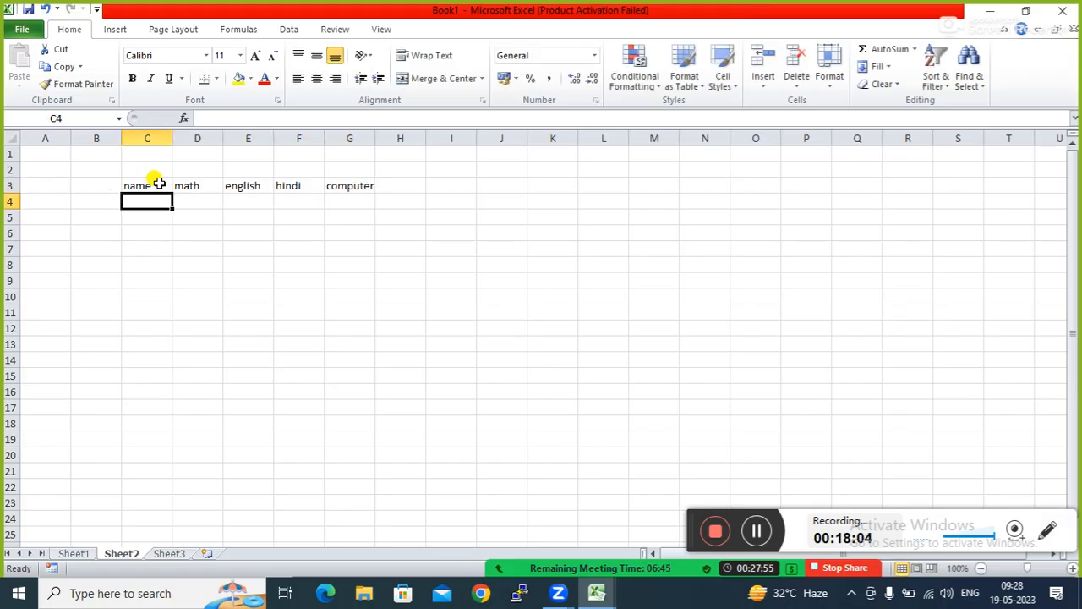
{"action": "type", "text": "ravi"}
{"action": "key", "text": "Return"}
{"action": "type", "text": "hari"}
{"action": "key", "text": "Return"}
{"action": "type", "text": "umesh"}
{"action": "key", "text": "Return"}
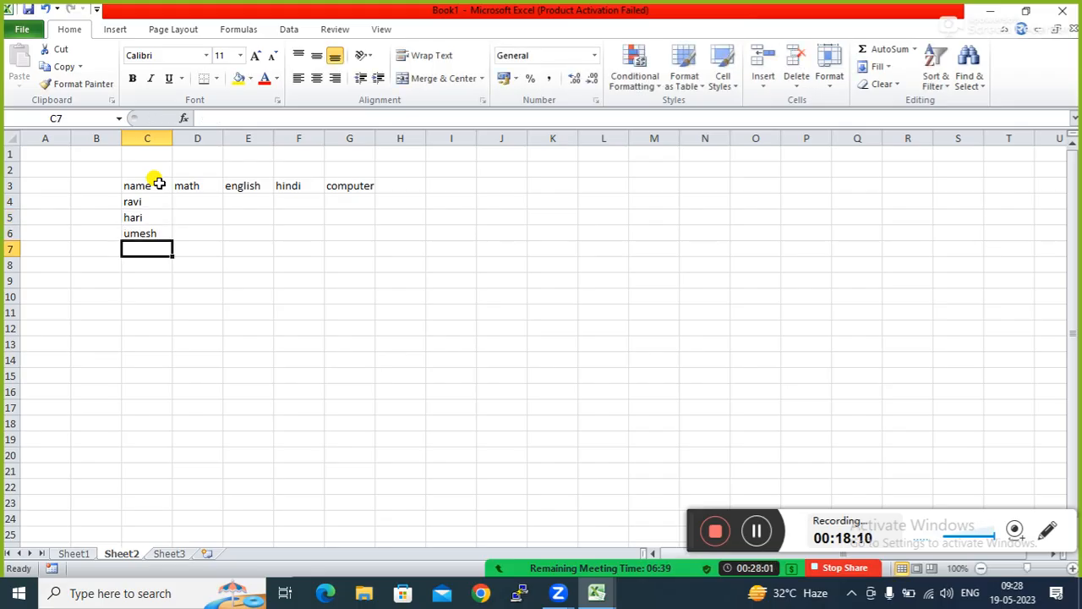
{"action": "type", "text": "ramesh"}
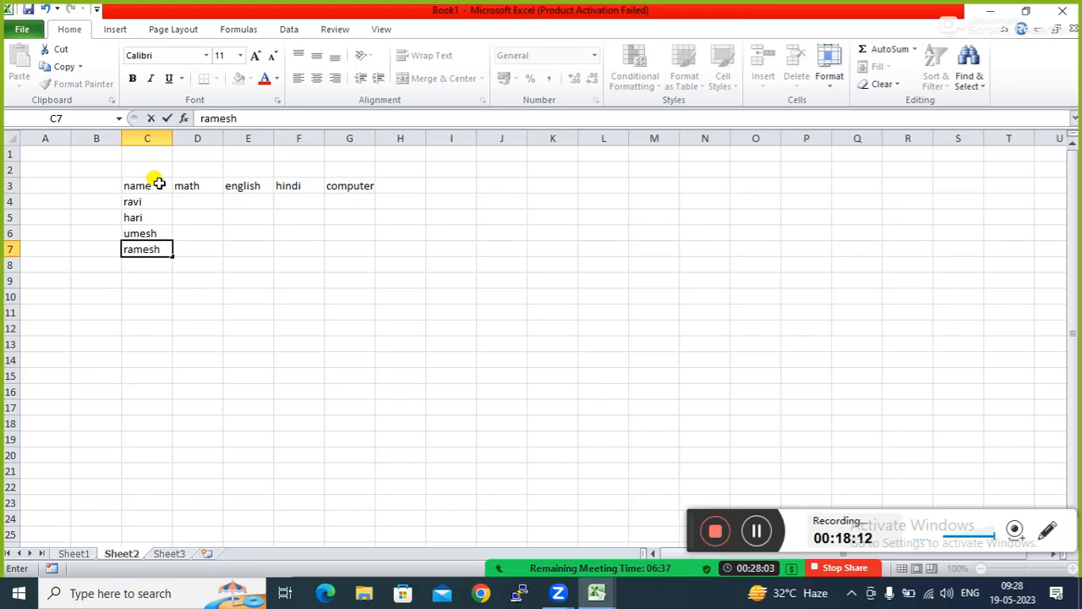
{"action": "key", "text": "Return"}
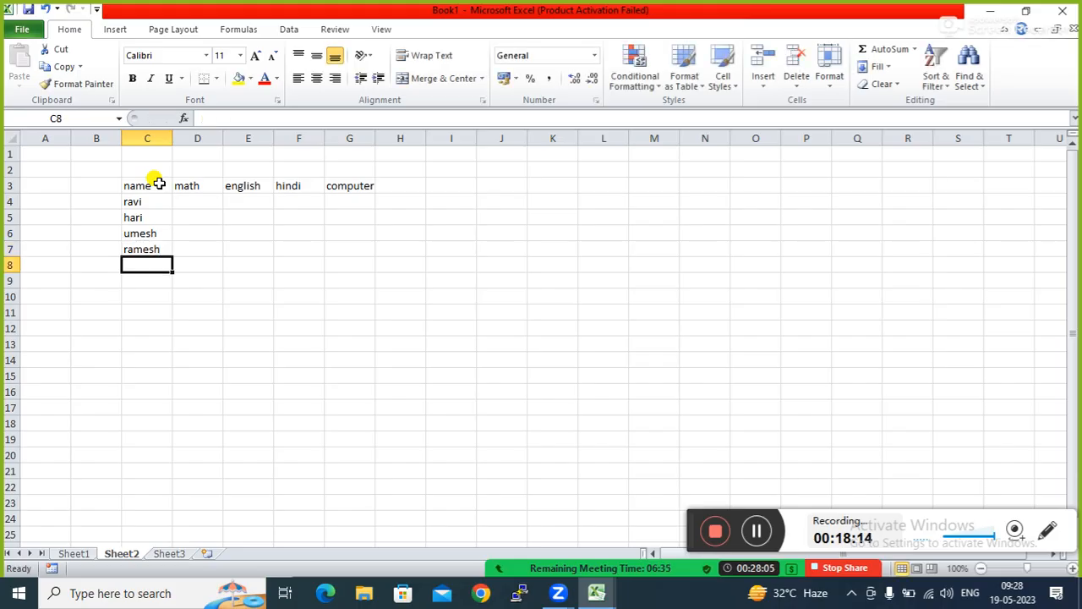
{"action": "type", "text": "sita"}
{"action": "key", "text": "Tab"}
Enter the first student's marks 78, 95, 86 and 68 in D4:G4
{"action": "key", "text": "Up"}
{"action": "key", "text": "Up"}
{"action": "key", "text": "Up"}
{"action": "key", "text": "Up"}
{"action": "type", "text": "78"}
{"action": "key", "text": "Tab"}
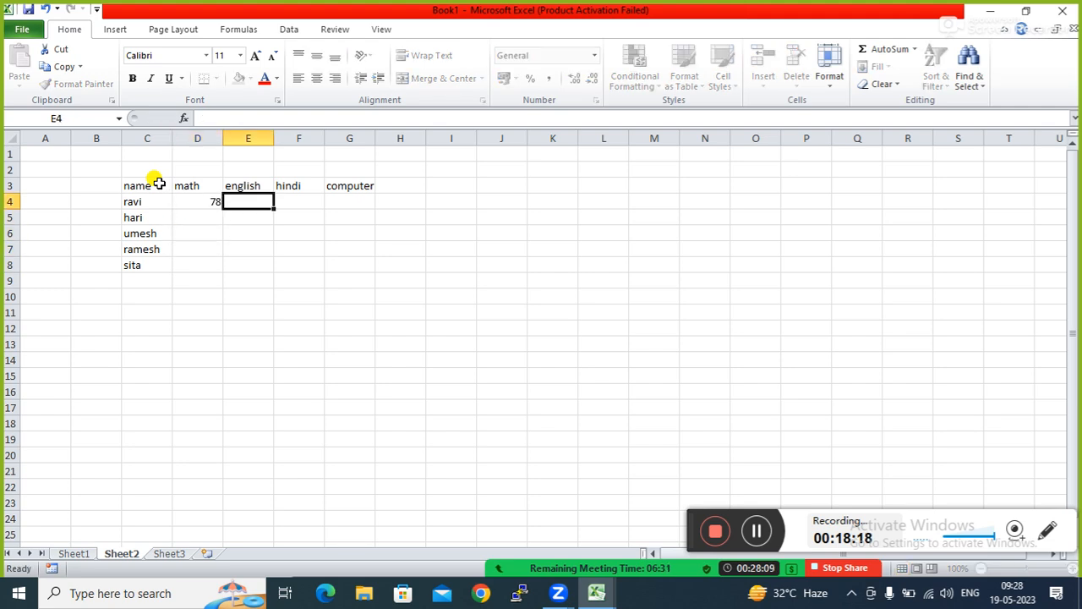
{"action": "type", "text": "95"}
{"action": "key", "text": "Tab"}
{"action": "type", "text": "86"}
{"action": "key", "text": "Tab"}
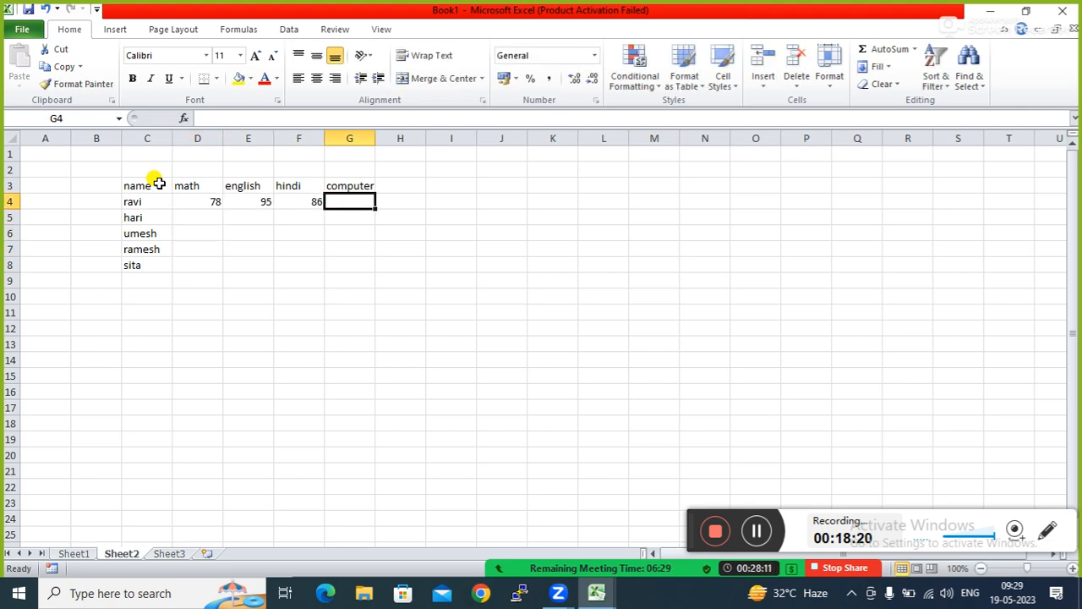
{"action": "type", "text": "68"}
{"action": "key", "text": "Return"}
Enter the second student's marks 58, 75, 68 and 28 in D5:G5
{"action": "key", "text": "Left"}
{"action": "key", "text": "Left"}
{"action": "type", "text": "58"}
{"action": "key", "text": "Tab"}
{"action": "type", "text": "75"}
{"action": "key", "text": "Tab"}
{"action": "type", "text": "68"}
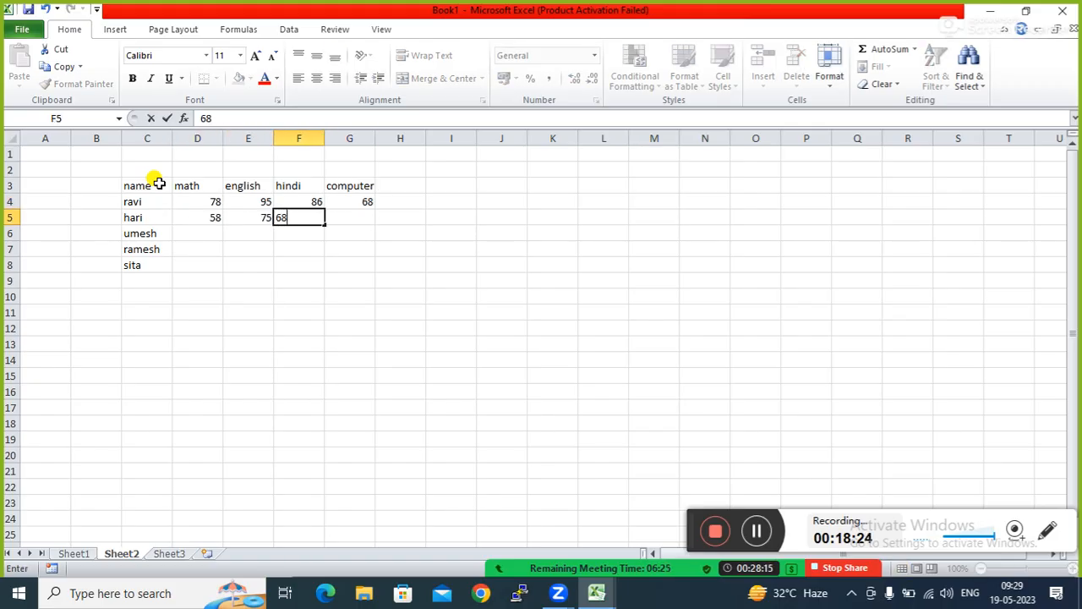
{"action": "key", "text": "Tab"}
{"action": "type", "text": "28"}
{"action": "key", "text": "Return"}
Enter the third student's marks 72, 82, 68 and 95 in D6:G6
{"action": "key", "text": "Left"}
{"action": "key", "text": "Left"}
{"action": "key", "text": "Left"}
{"action": "type", "text": "7"}
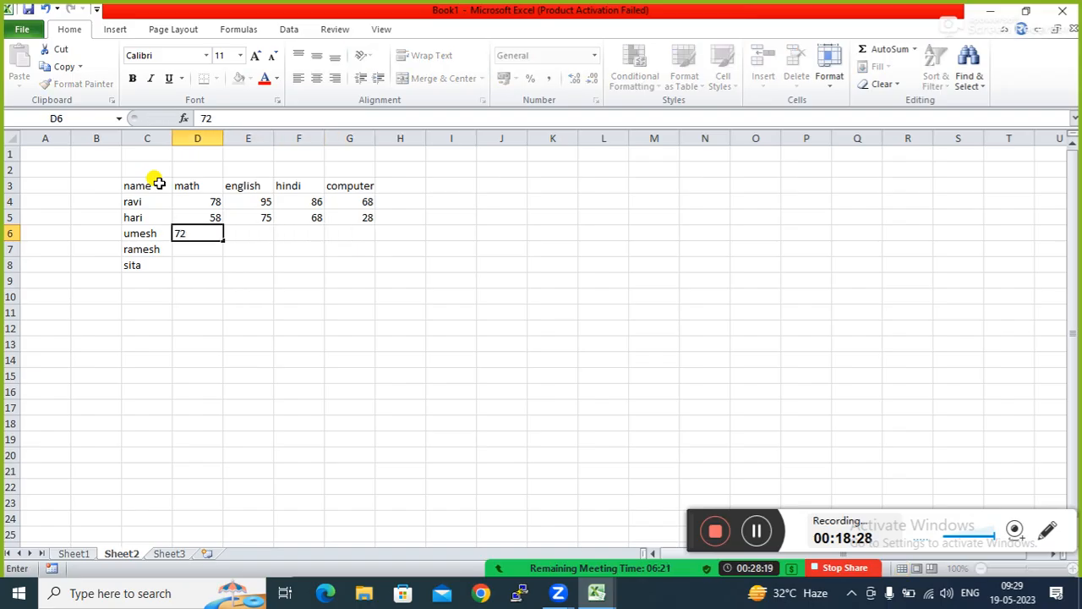
{"action": "key", "text": "Tab"}
{"action": "type", "text": "82"}
{"action": "key", "text": "Tab"}
{"action": "type", "text": "68"}
{"action": "key", "text": "Tab"}
{"action": "type", "text": "95"}
{"action": "key", "text": "Return"}
Enter the fourth student's marks 61, 75, 68 and 52 in D7:G7
{"action": "key", "text": "Left"}
{"action": "key", "text": "Left"}
{"action": "key", "text": "Left"}
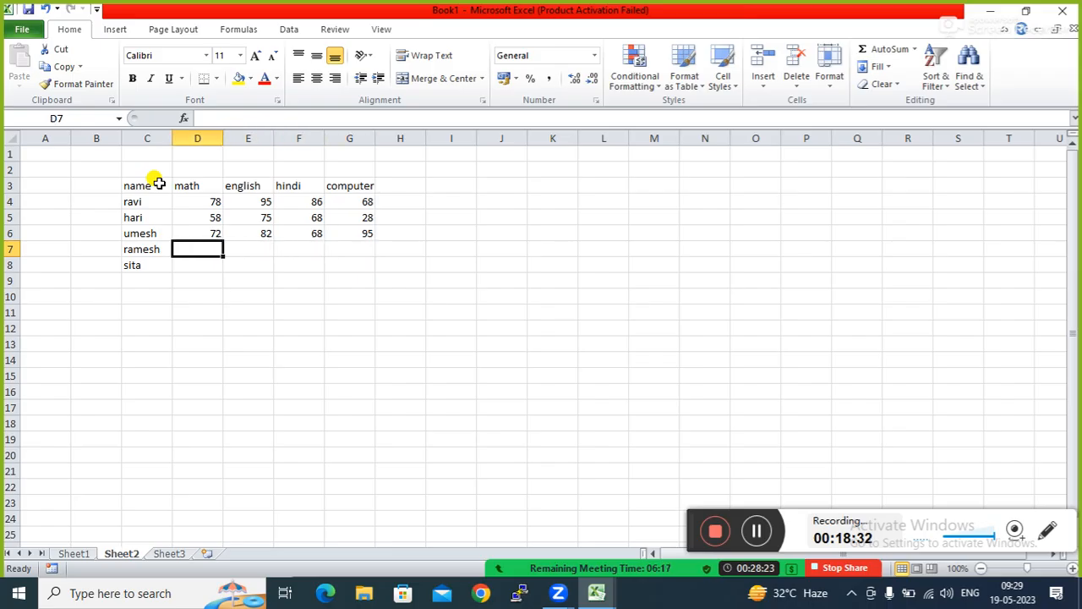
{"action": "type", "text": "61"}
{"action": "key", "text": "Tab"}
{"action": "type", "text": "75"}
{"action": "key", "text": "Tab"}
{"action": "type", "text": "68"}
{"action": "key", "text": "Tab"}
{"action": "type", "text": "52"}
{"action": "key", "text": "Return"}
Enter the fifth student's marks 67, 85, 68 and 92 in D8:G8
{"action": "key", "text": "Left"}
{"action": "key", "text": "Left"}
{"action": "key", "text": "Left"}
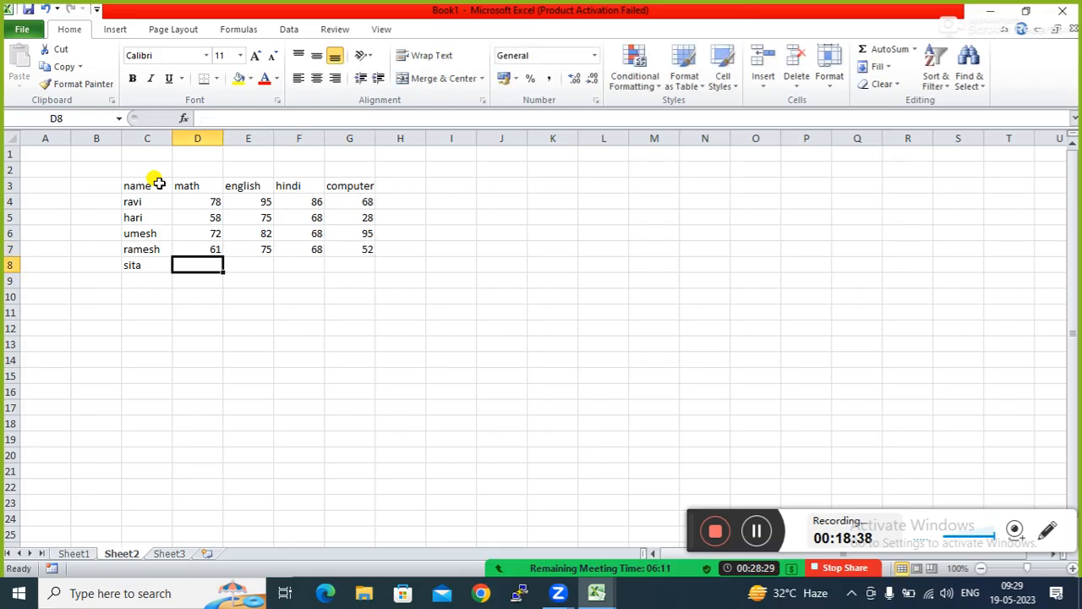
{"action": "type", "text": "67"}
{"action": "key", "text": "Tab"}
{"action": "type", "text": "85"}
{"action": "key", "text": "Tab"}
{"action": "type", "text": "68"}
{"action": "key", "text": "Tab"}
{"action": "type", "text": "92"}
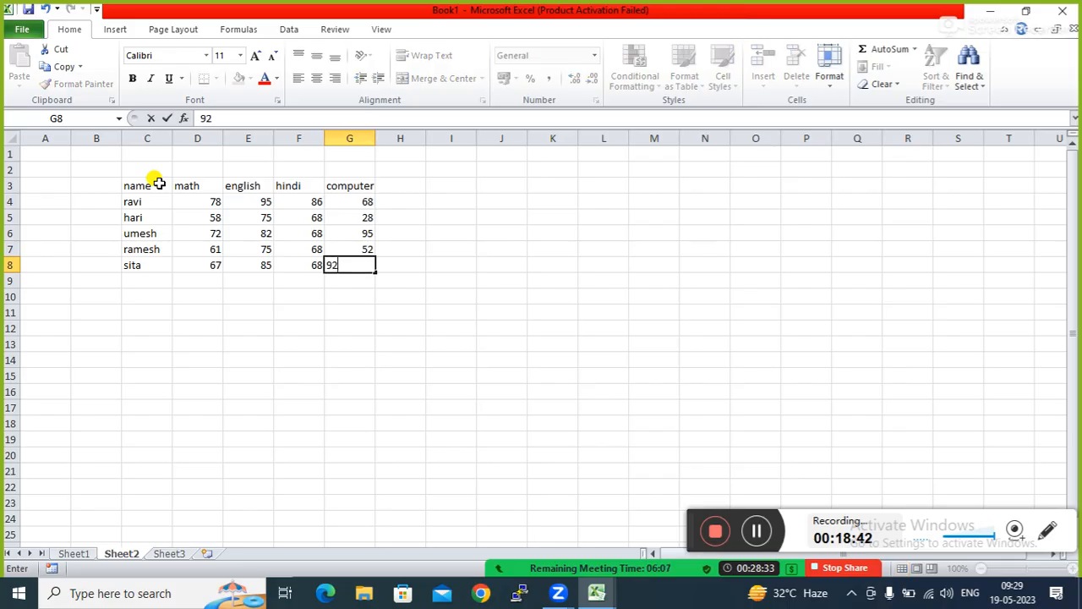
{"action": "key", "text": "Return"}
Add the column heading total in H3, beside the computer column
{"action": "key", "text": "Right"}
{"action": "key", "text": "Up"}
{"action": "key", "text": "Up"}
{"action": "key", "text": "Up"}
{"action": "key", "text": "Up"}
{"action": "key", "text": "Up"}
{"action": "key", "text": "Up"}
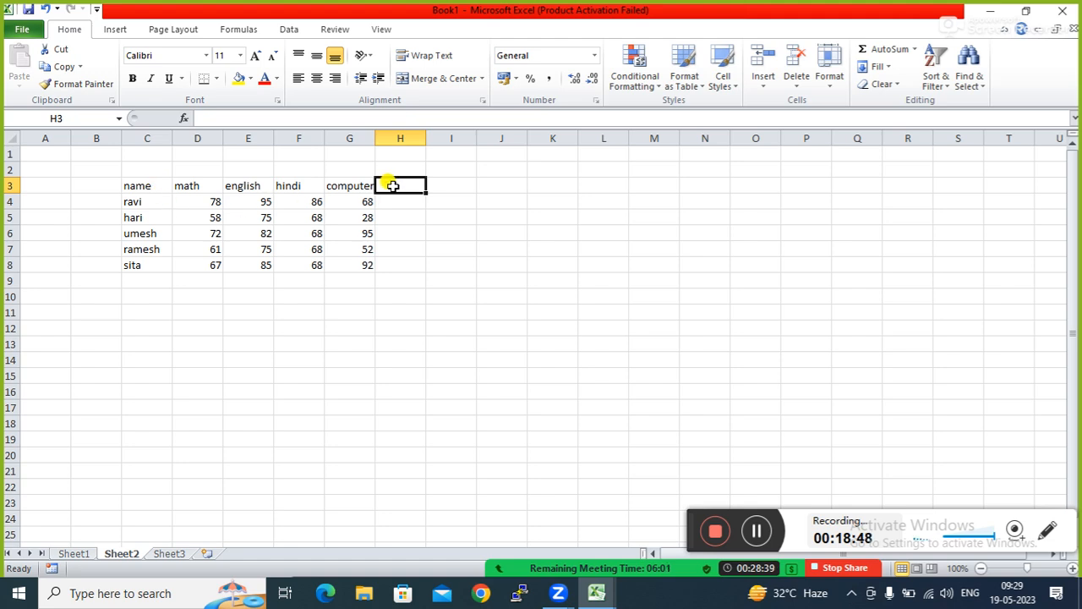
{"action": "type", "text": "total"}
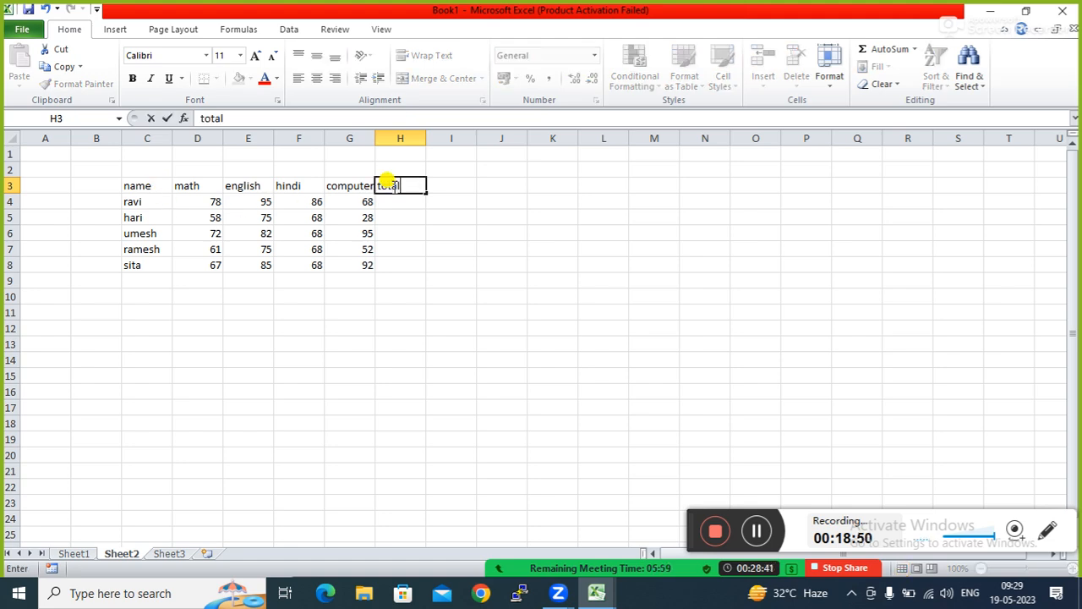
{"action": "key", "text": "Return"}
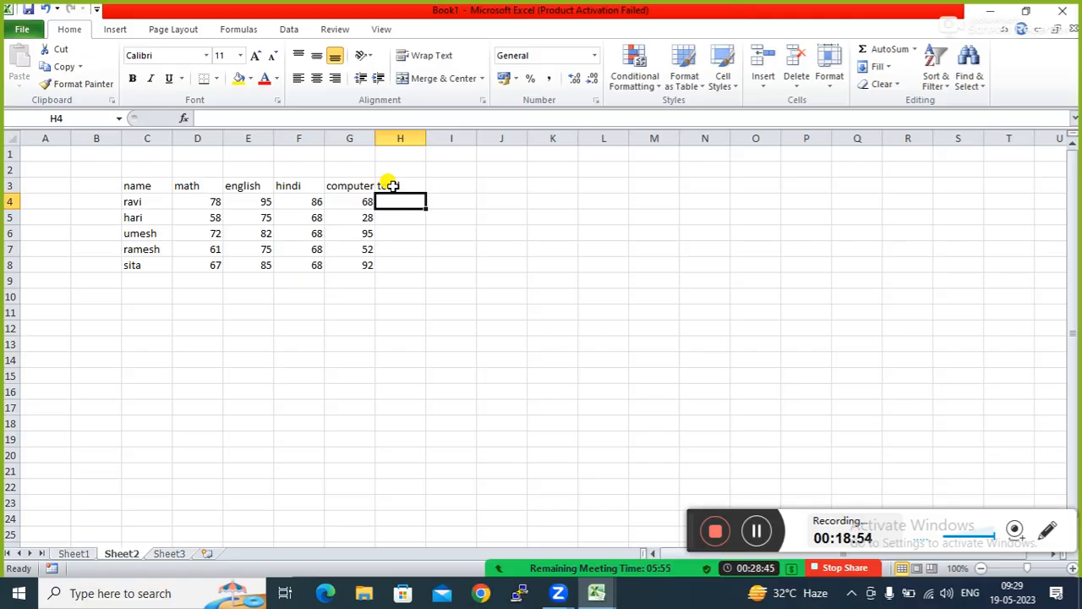
Calculate the first student's total in H4 with the formula =SUM(D4:G4)
{"action": "type", "text": "=s"}
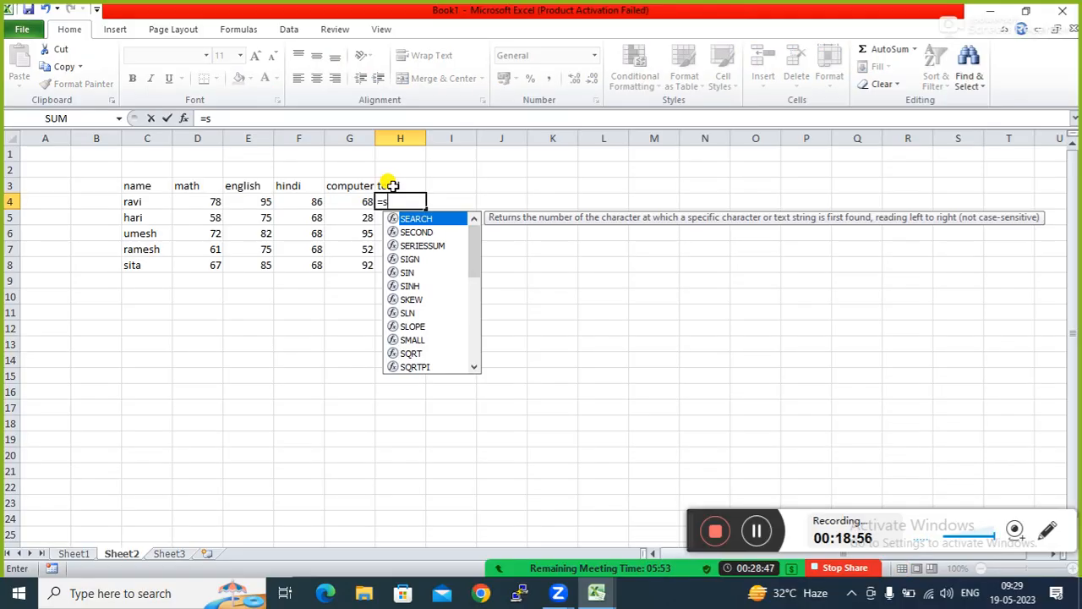
{"action": "type", "text": "um"}
{"action": "key", "text": "Tab"}
{"action": "key", "text": "Left"}
{"action": "key", "text": "Left"}
{"action": "key", "text": "shift+Left"}
{"action": "key", "text": "shift+Left"}
{"action": "key", "text": "shift+Right"}
{"action": "key", "text": "Return"}
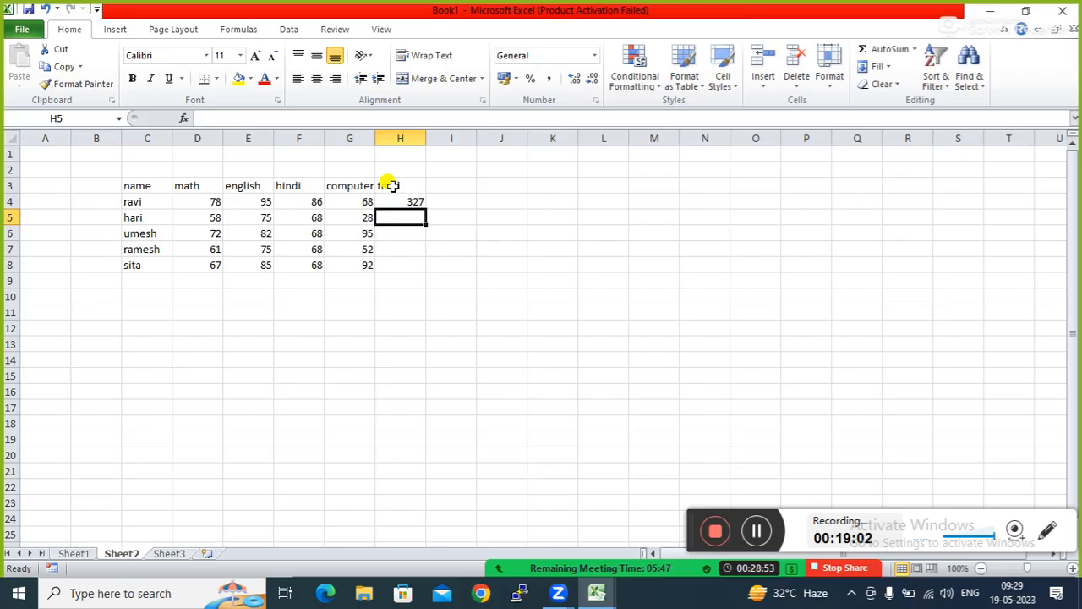
Fill the total formula from H4 down through H8 over the selected range, and undo the fill
{"action": "key", "text": "Down"}
{"action": "key", "text": "Down"}
{"action": "key", "text": "Down"}
{"action": "key", "text": "Up"}
{"action": "key", "text": "Up"}
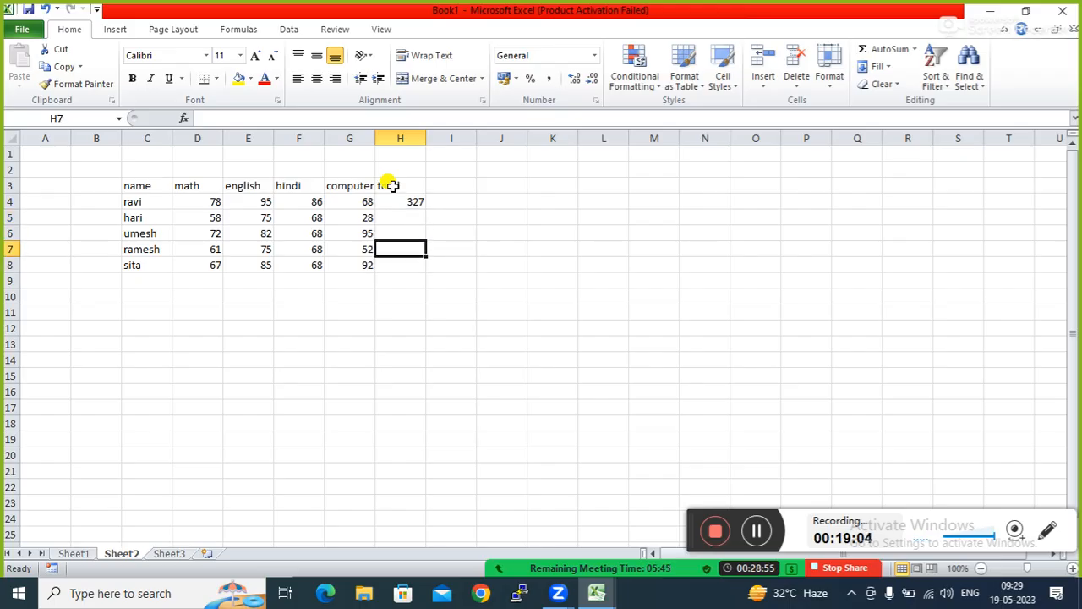
{"action": "key", "text": "Up"}
{"action": "key", "text": "Up"}
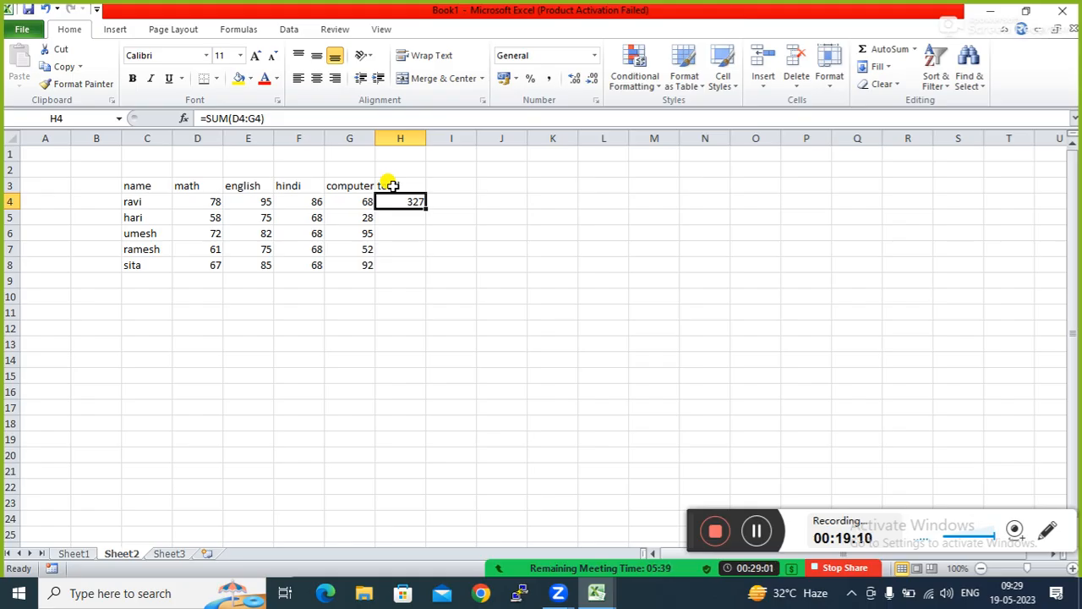
{"action": "key", "text": "shift+Down"}
{"action": "key", "text": "shift+Down"}
{"action": "key", "text": "shift+Down"}
{"action": "key", "text": "shift+Down"}
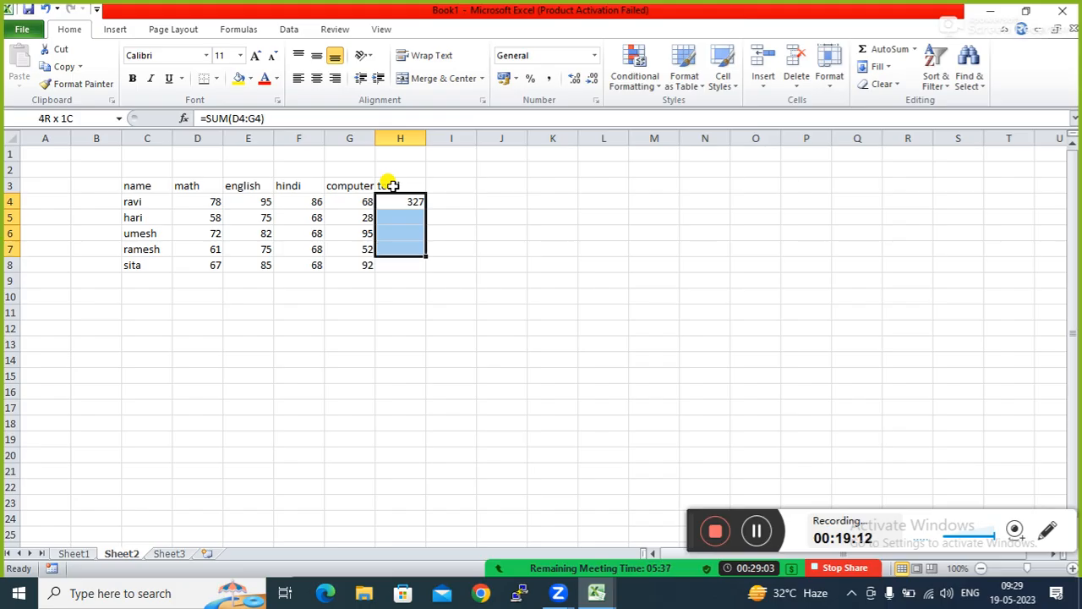
{"action": "key", "text": "ctrl+d"}
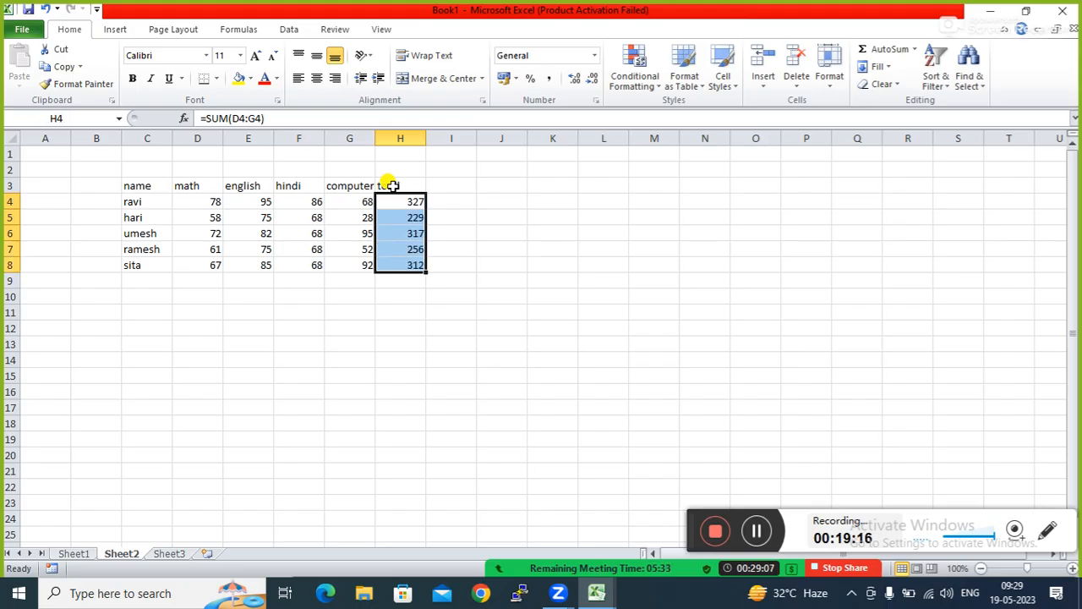
{"action": "key", "text": "ctrl+z"}
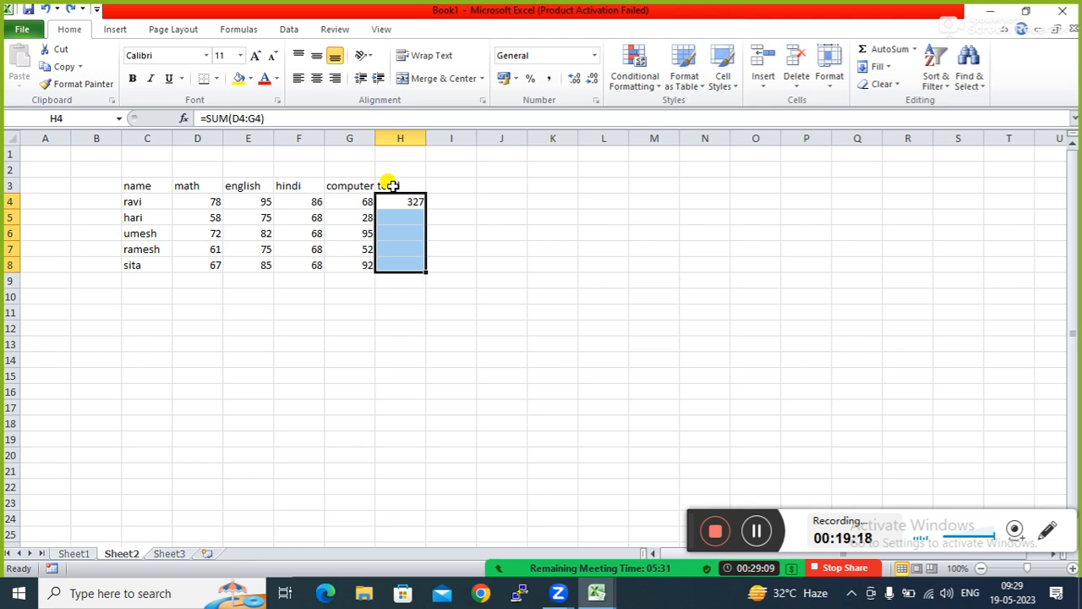
Auto-fill the total formula from H4 down to H8 twice with the fill handle, undoing each fill
{"action": "left_click", "coordinate": [498, 243]}
{"action": "left_click", "coordinate": [416, 201]}
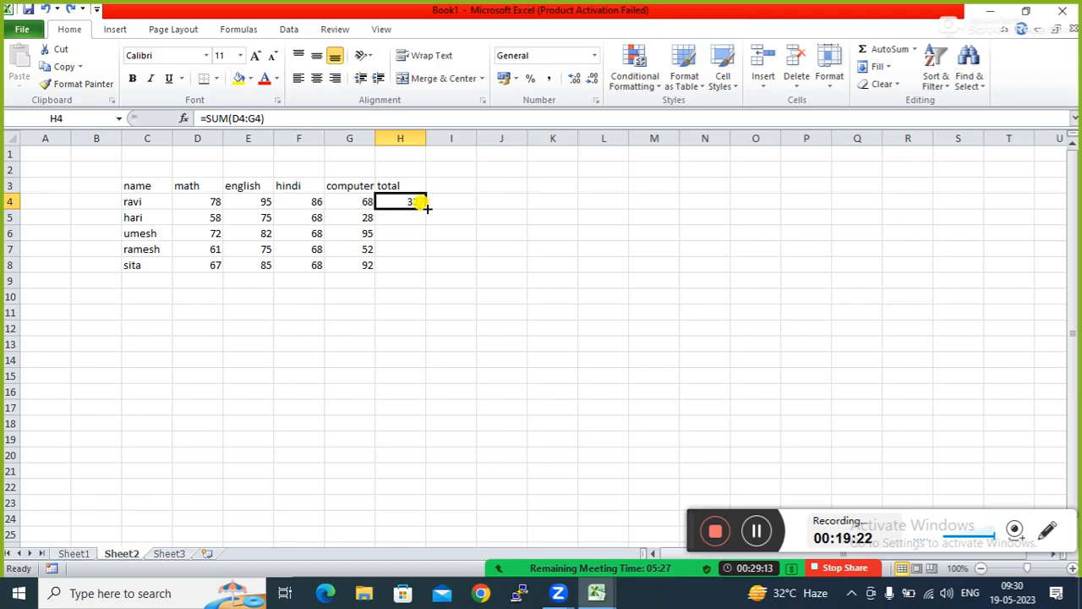
{"action": "double_click", "coordinate": [427, 207]}
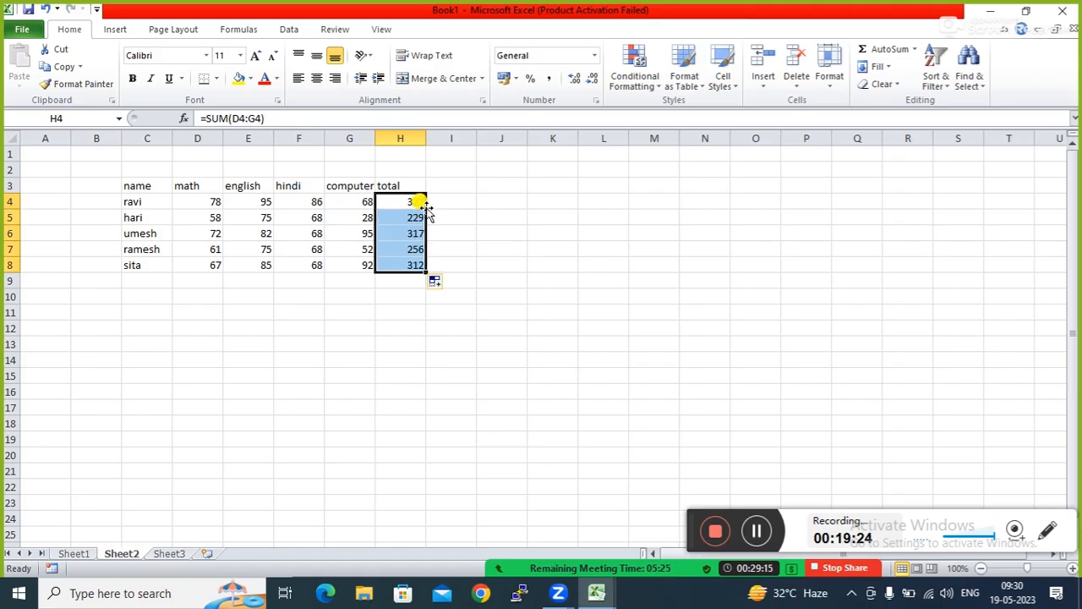
{"action": "key", "text": "ctrl+z"}
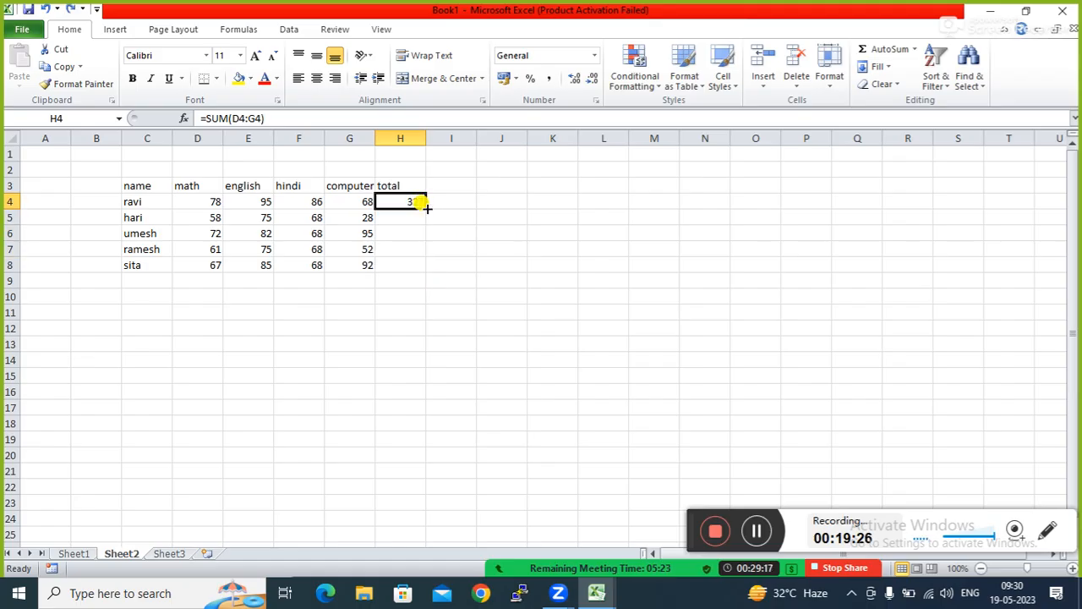
{"action": "left_click_drag", "start_coordinate": [427, 207], "coordinate": [423, 267]}
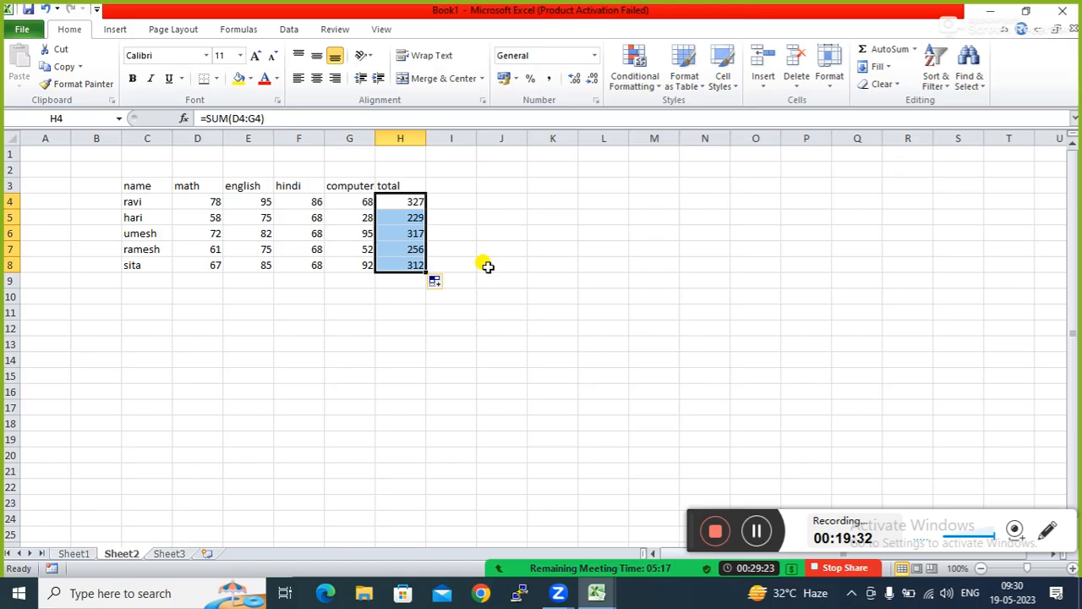
{"action": "key", "text": "ctrl+z"}
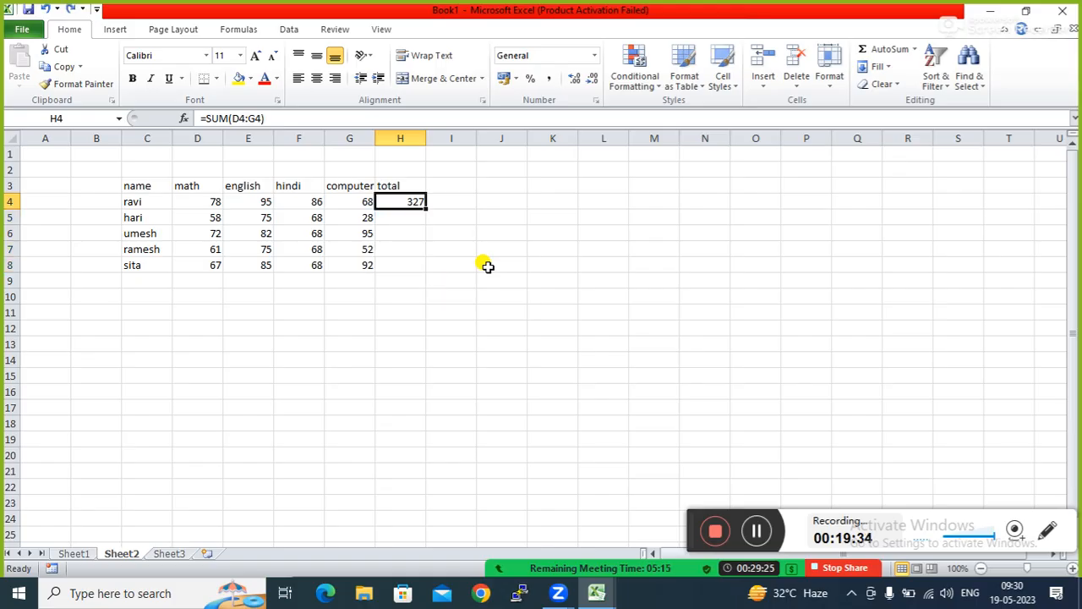
Try to fill H5:H8 with the Fill Down command, leaving the formula cell H4 out of the selection
{"action": "key", "text": "Down"}
{"action": "key", "text": "Up"}
{"action": "key", "text": "shift+Down"}
{"action": "key", "text": "shift+Down"}
{"action": "key", "text": "Down"}
{"action": "key", "text": "shift+Down"}
{"action": "key", "text": "shift+Down"}
{"action": "key", "text": "shift+Down"}
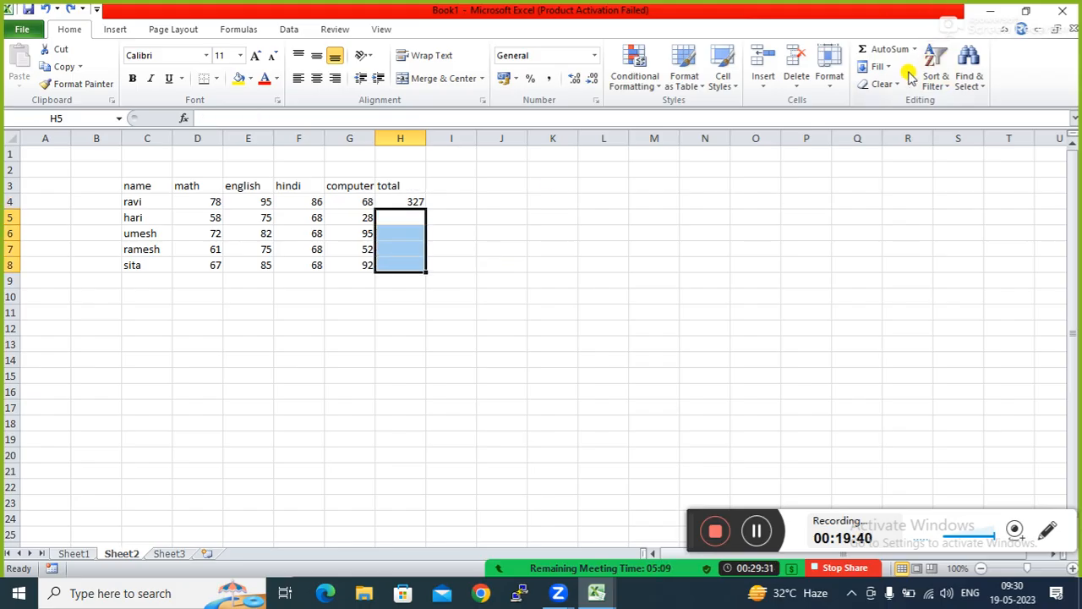
{"action": "left_click", "coordinate": [879, 66]}
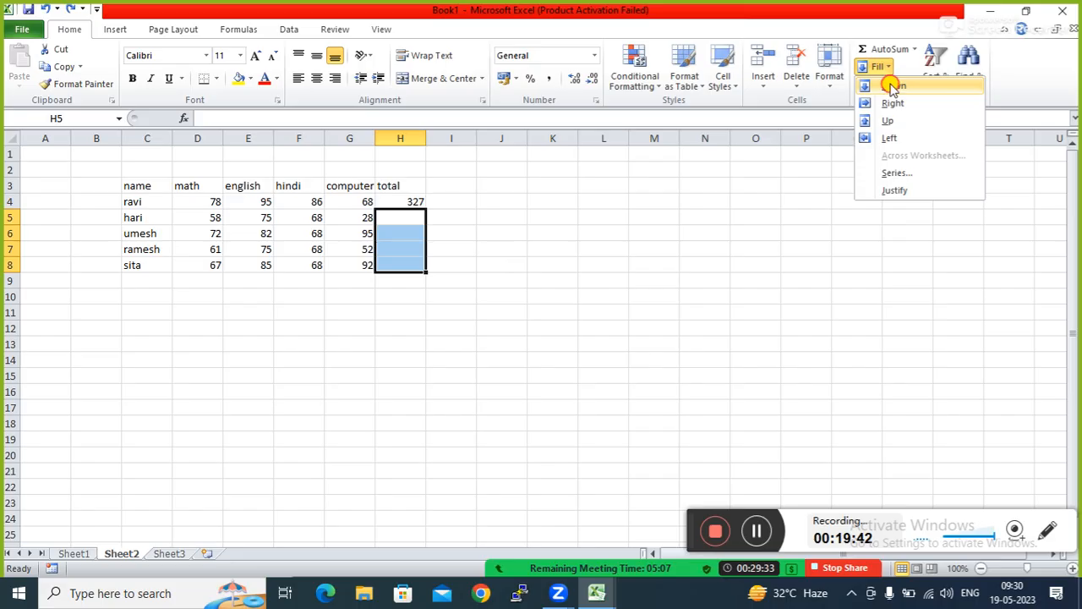
{"action": "left_click", "coordinate": [894, 86]}
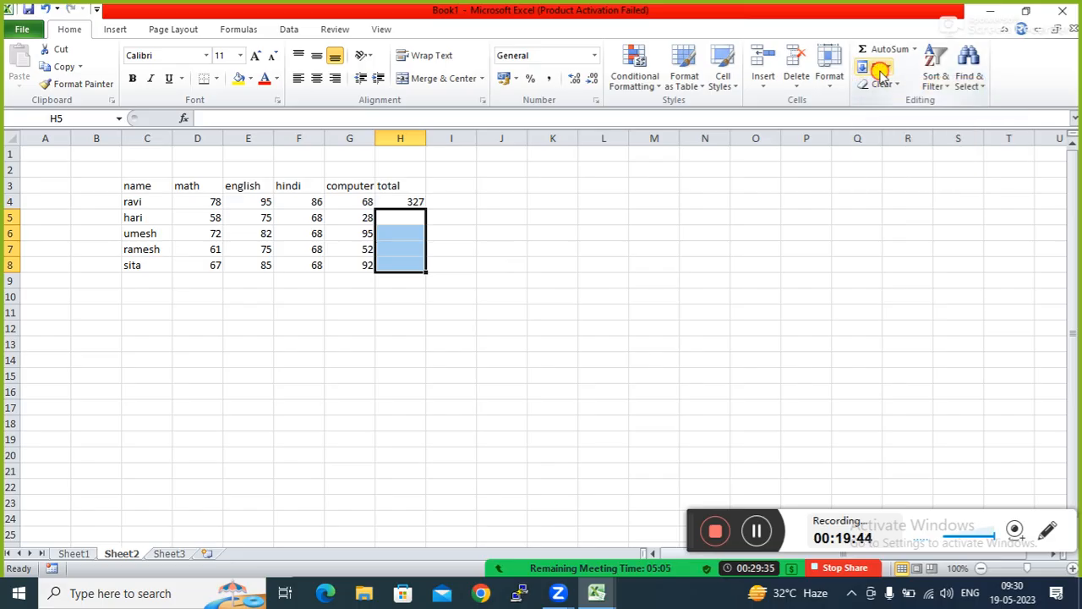
{"action": "left_click", "coordinate": [880, 73]}
{"action": "left_click", "coordinate": [888, 88]}
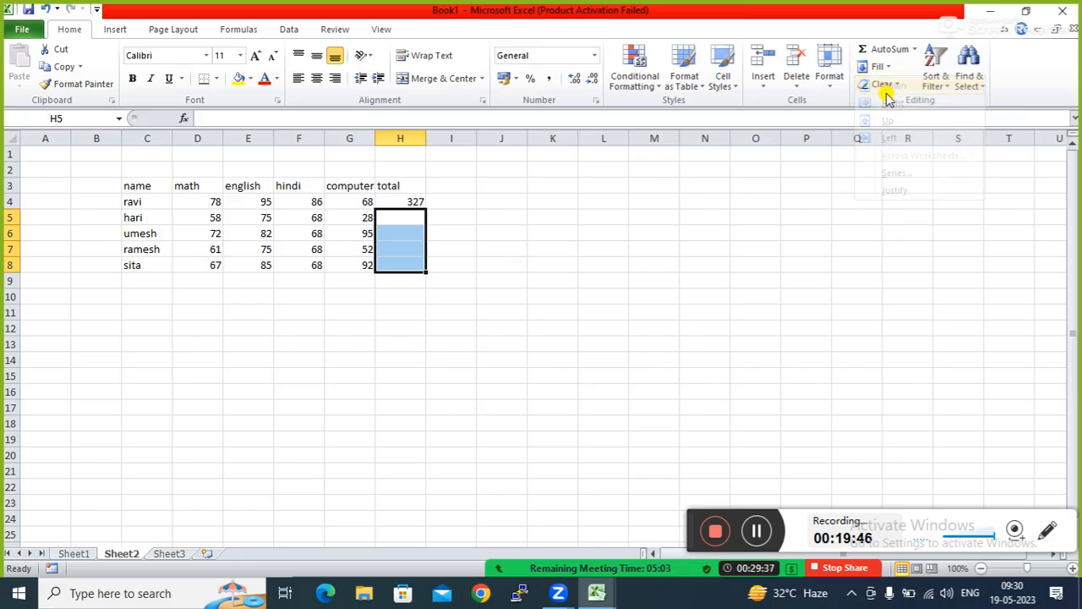
Copy the total formula from H4 through H8 using the Fill Down command on H4:H8
{"action": "left_click", "coordinate": [404, 201]}
{"action": "key", "text": "shift+Down"}
{"action": "key", "text": "shift+Down"}
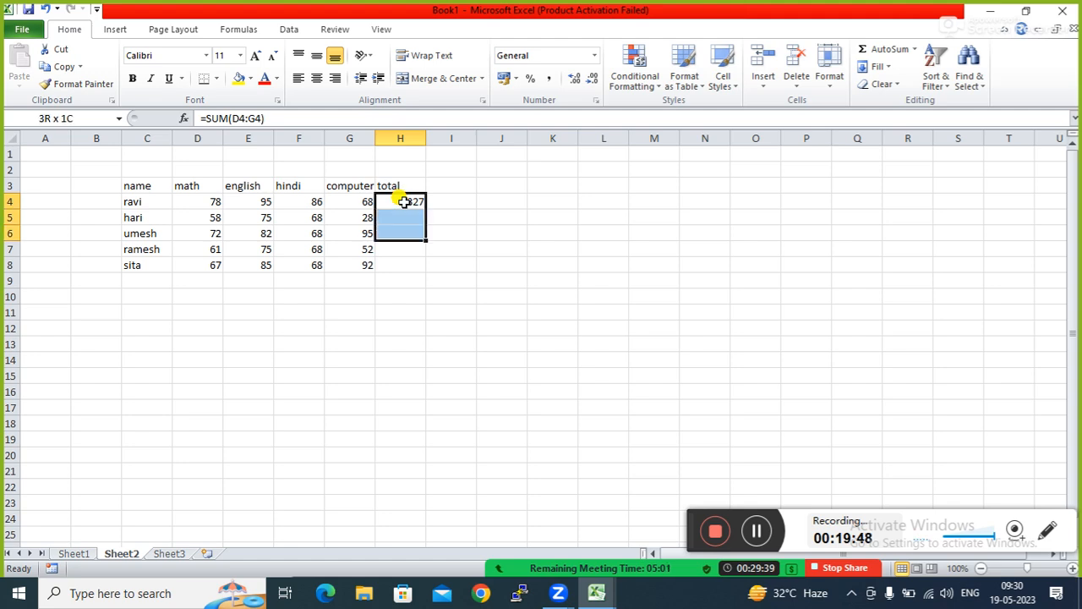
{"action": "key", "text": "shift+Down"}
{"action": "key", "text": "shift+Down"}
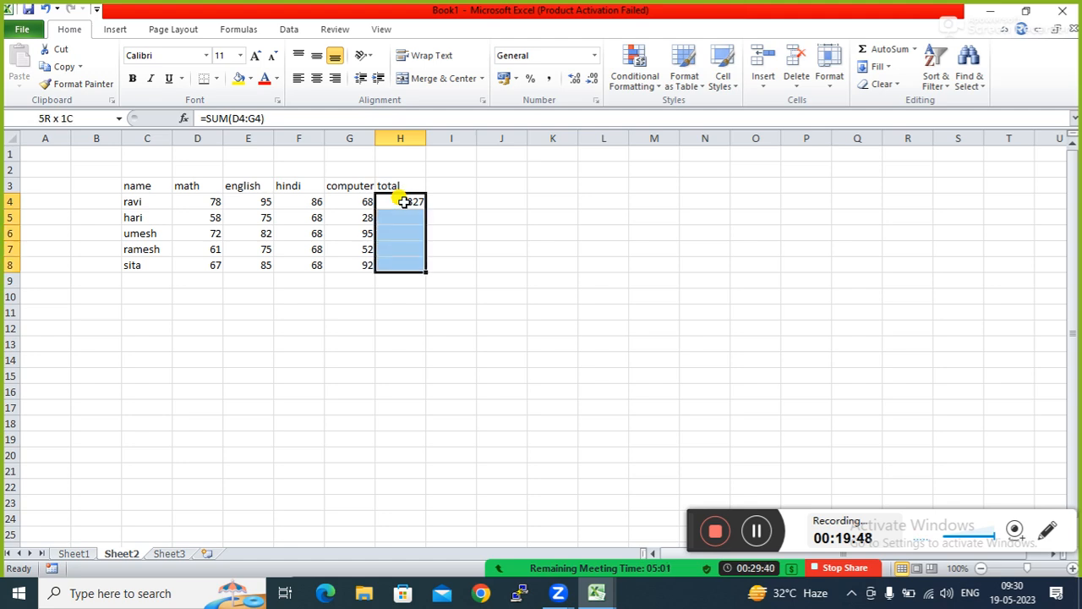
{"action": "left_click", "coordinate": [879, 66]}
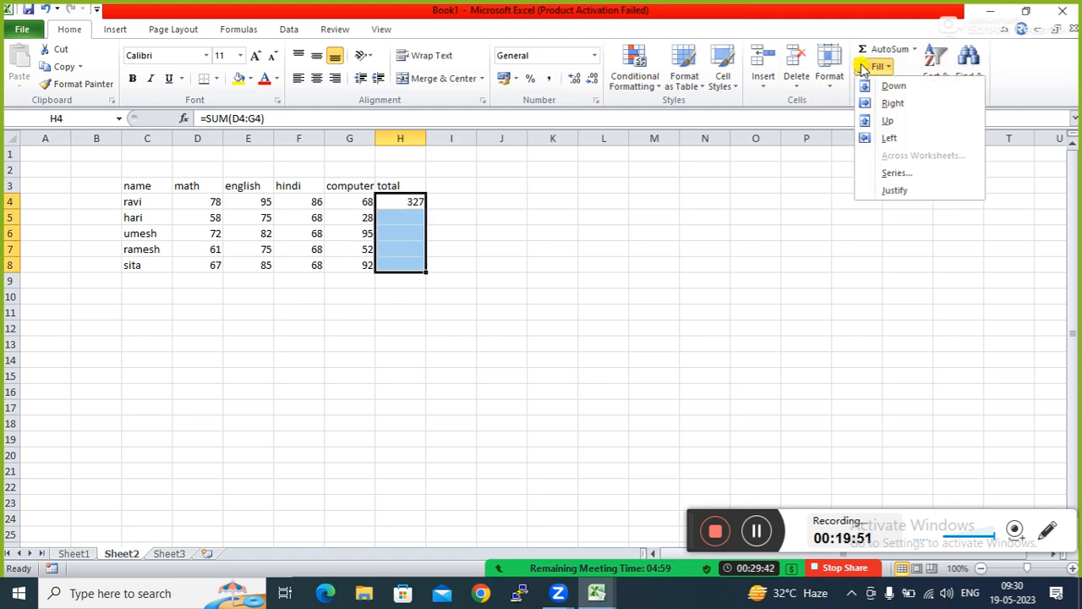
{"action": "left_click", "coordinate": [914, 86]}
{"action": "left_click", "coordinate": [547, 244]}
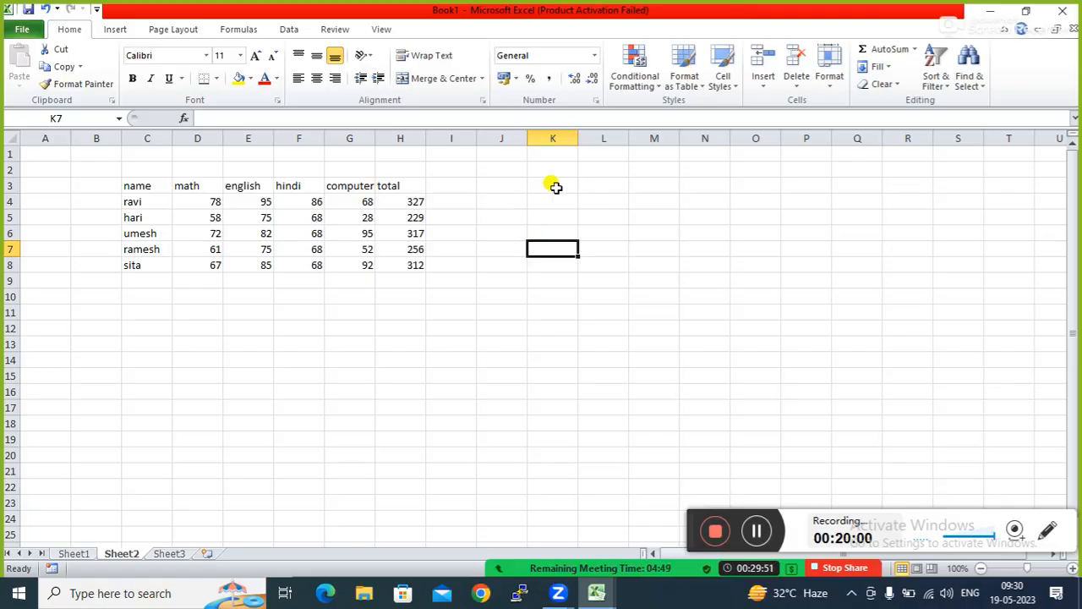
Enter abc in K3 and copy it into K4 with Fill Down
{"action": "left_click", "coordinate": [552, 184]}
{"action": "type", "text": "abc"}
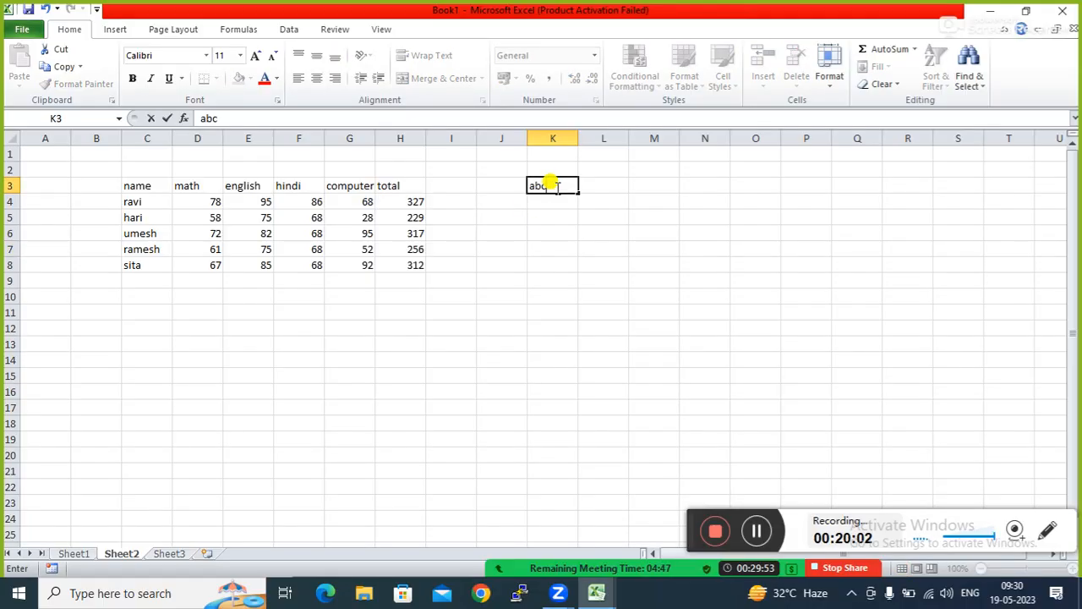
{"action": "key", "text": "Return"}
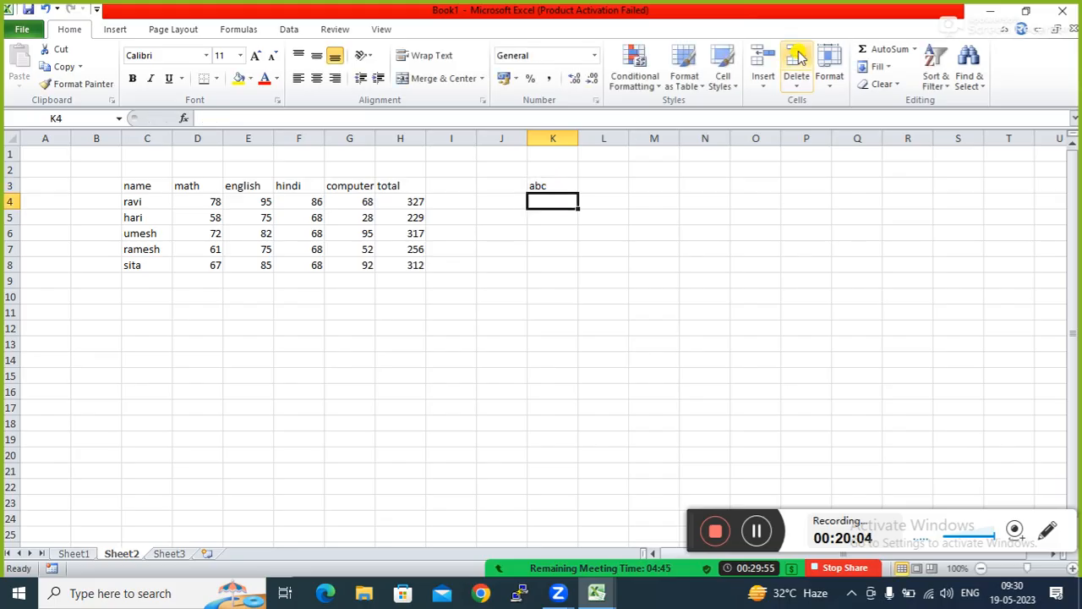
{"action": "left_click", "coordinate": [884, 68]}
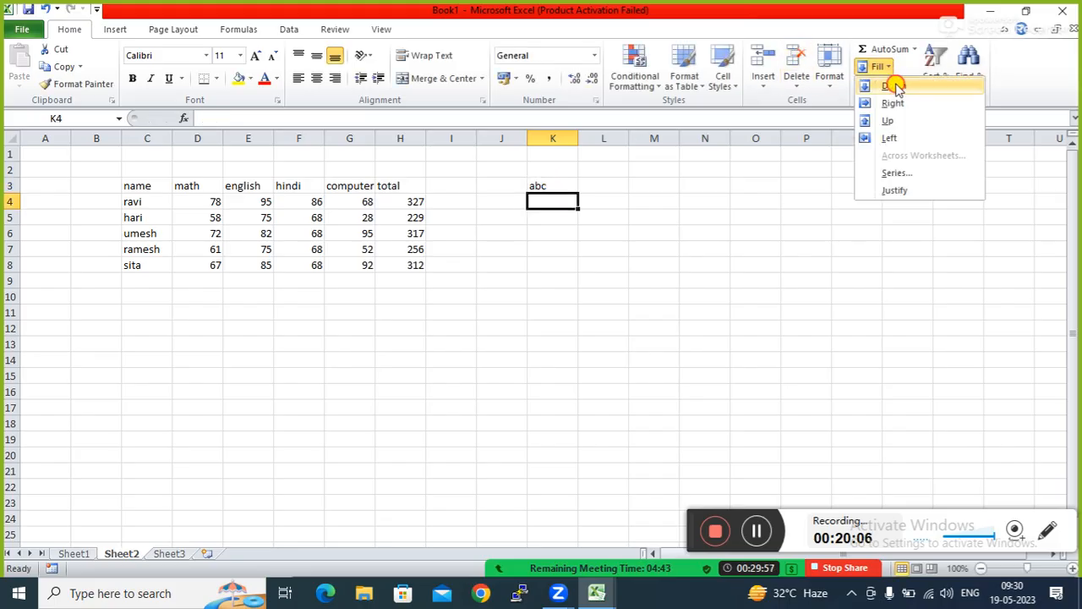
{"action": "left_click", "coordinate": [894, 85]}
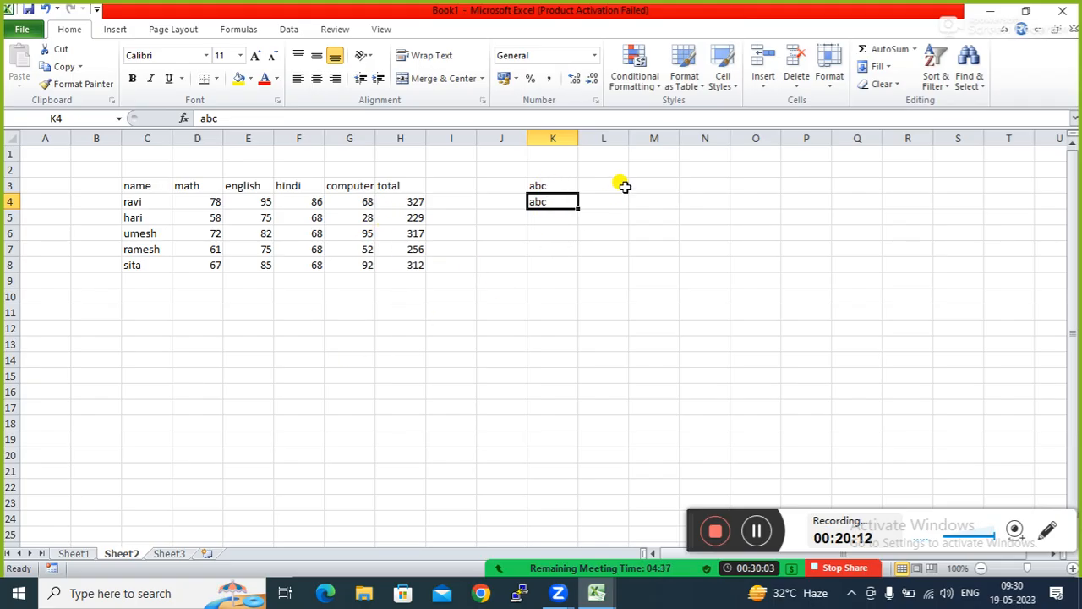
Fill the text abc from K4 down through K14 with the Fill Down command
{"action": "left_click_drag", "start_coordinate": [556, 199], "coordinate": [550, 352]}
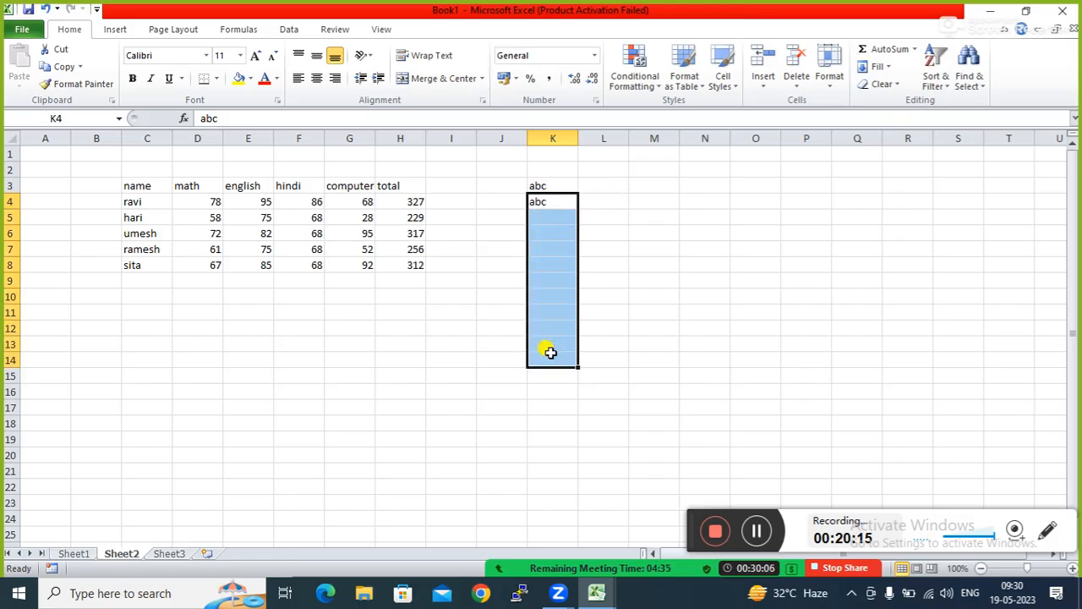
{"action": "left_click", "coordinate": [884, 66]}
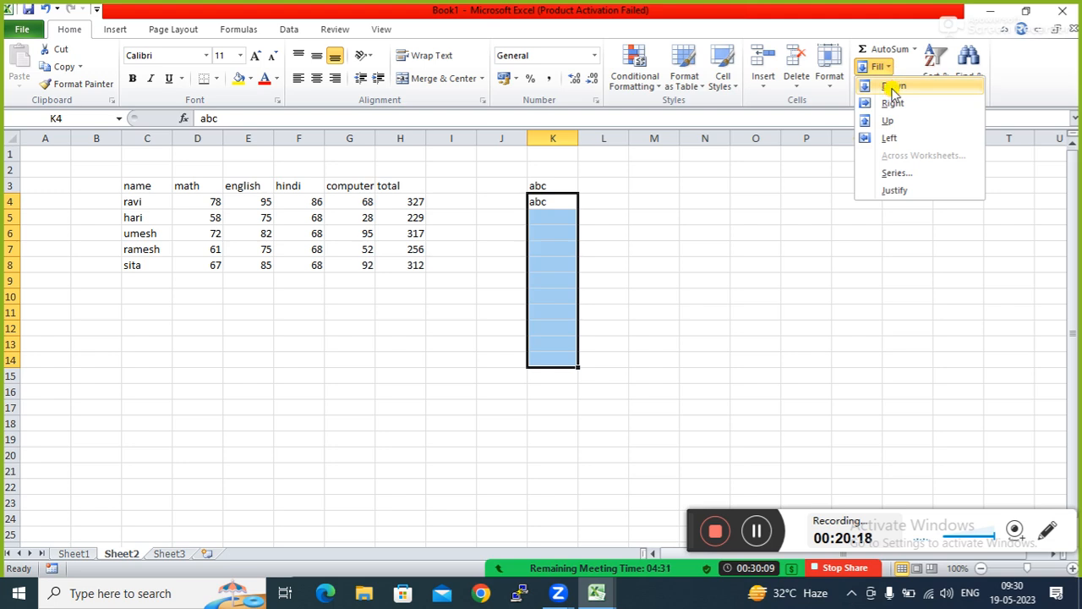
{"action": "left_click", "coordinate": [893, 85]}
{"action": "left_click", "coordinate": [665, 308]}
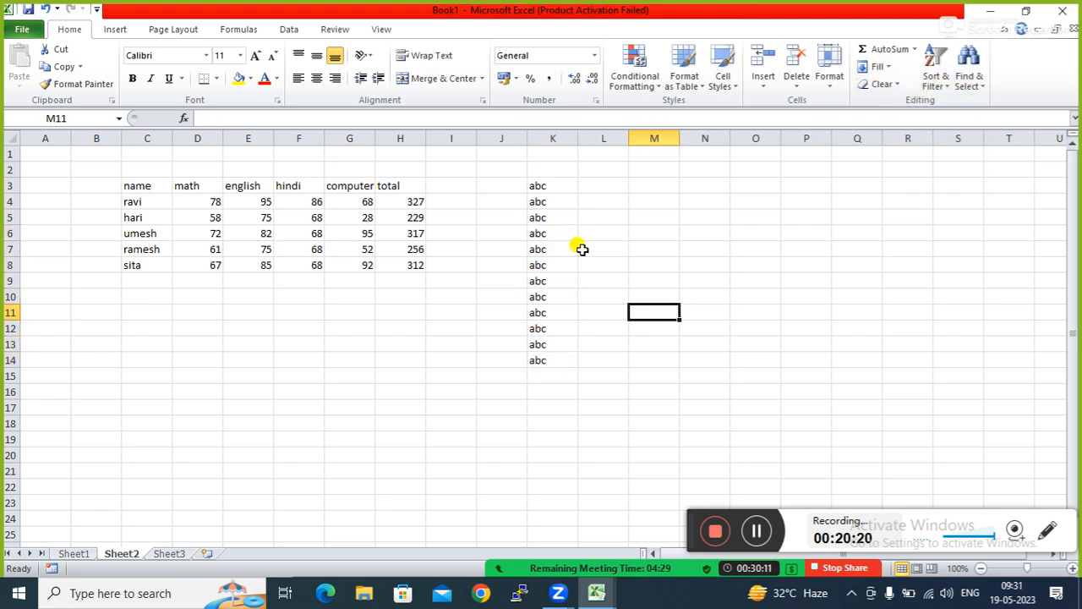
Copy abc from K3 into L3 with the Fill Right command
{"action": "left_click", "coordinate": [610, 186]}
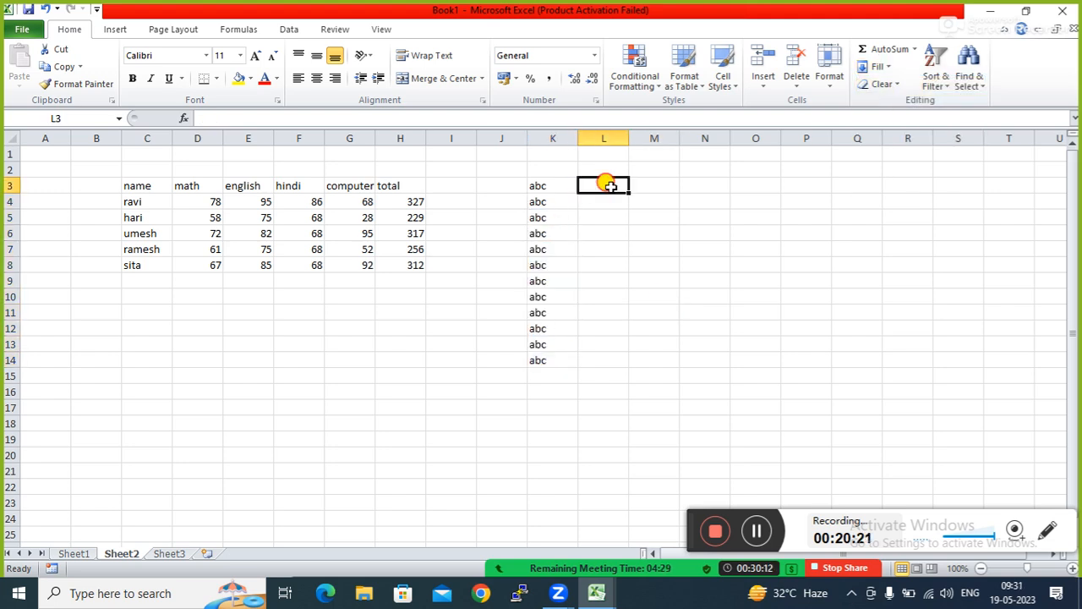
{"action": "left_click", "coordinate": [882, 68]}
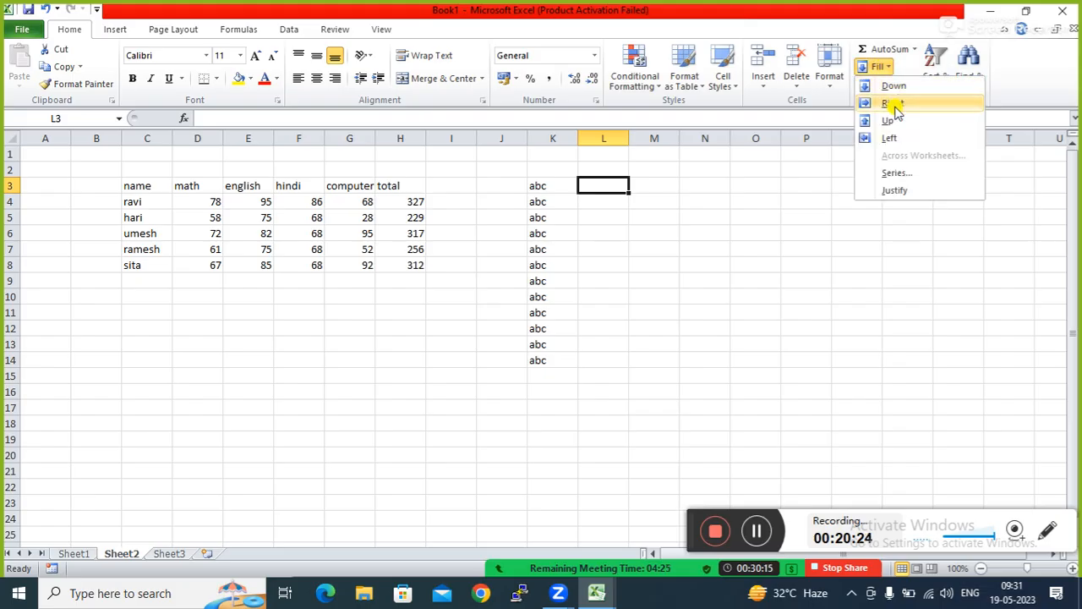
{"action": "left_click", "coordinate": [892, 102]}
{"action": "left_click", "coordinate": [661, 259]}
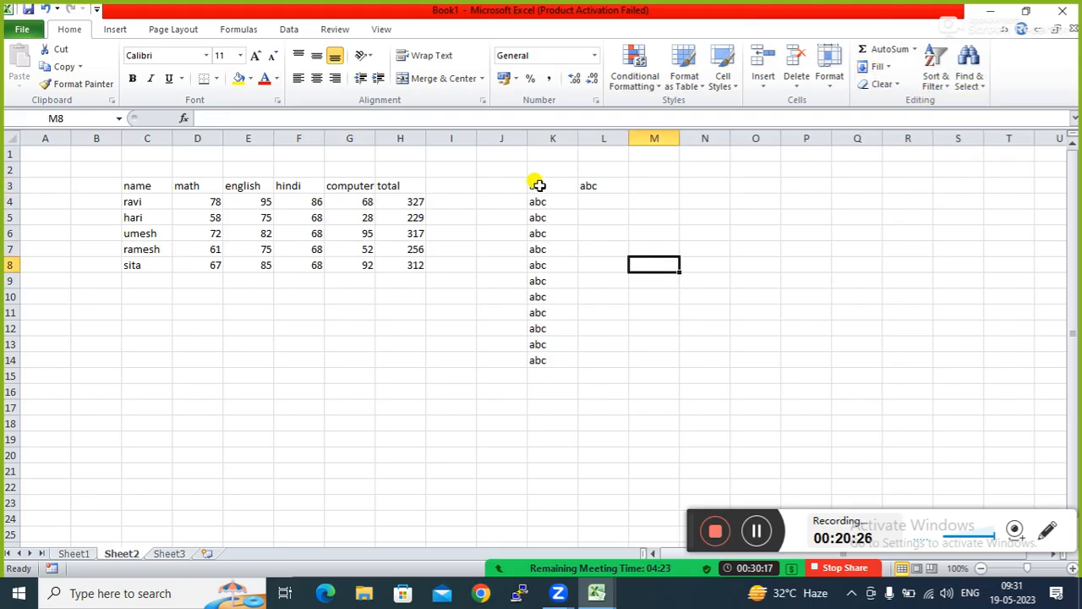
{"action": "left_click", "coordinate": [538, 185]}
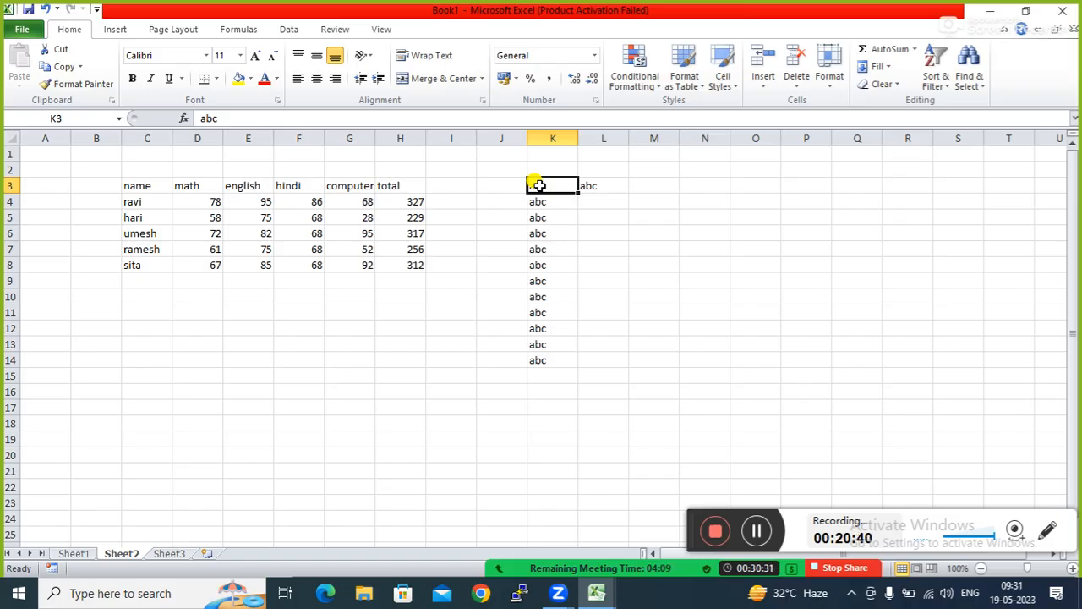
{"action": "left_click", "coordinate": [658, 219]}
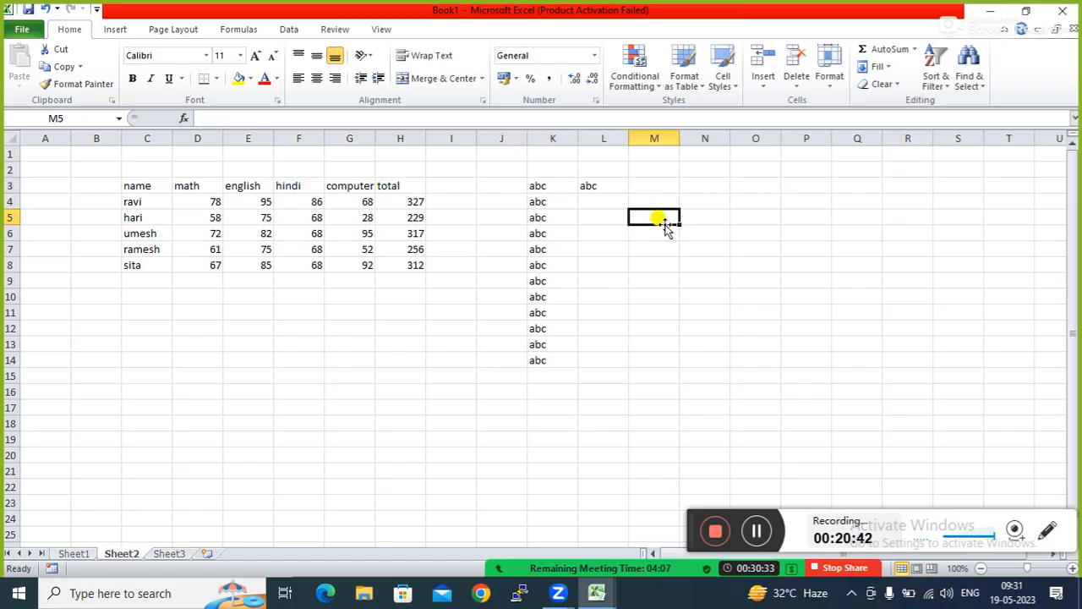
{"action": "left_click", "coordinate": [884, 67]}
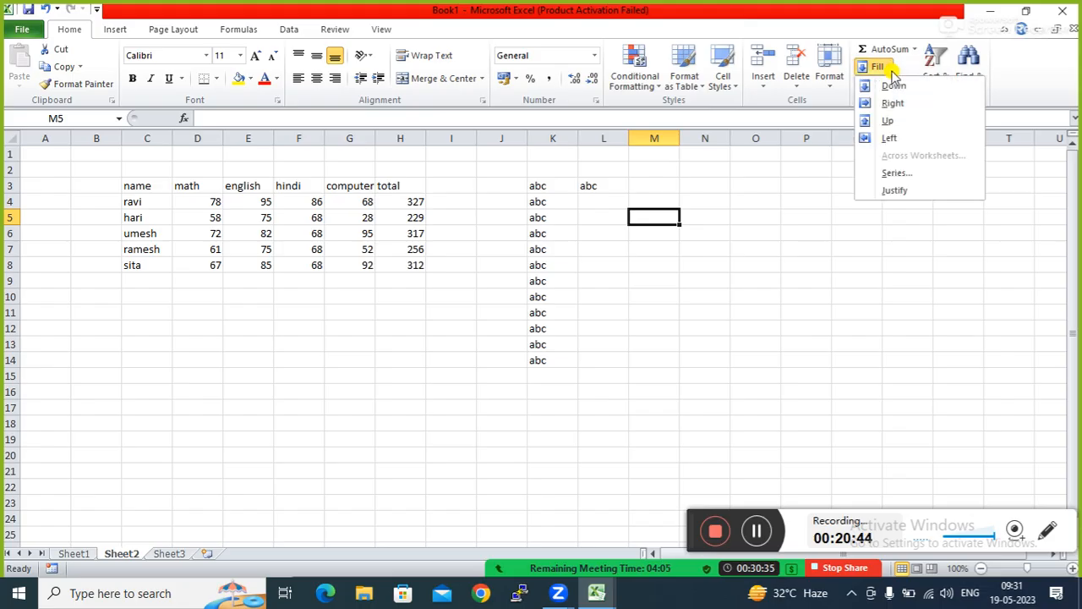
{"action": "left_click", "coordinate": [844, 247]}
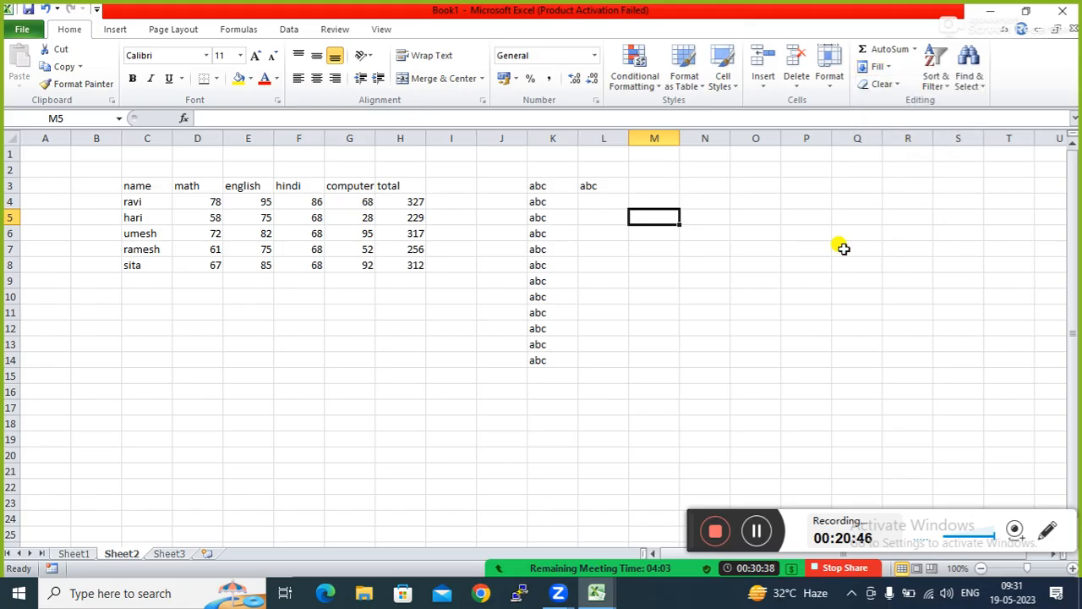
{"action": "left_click", "coordinate": [896, 88]}
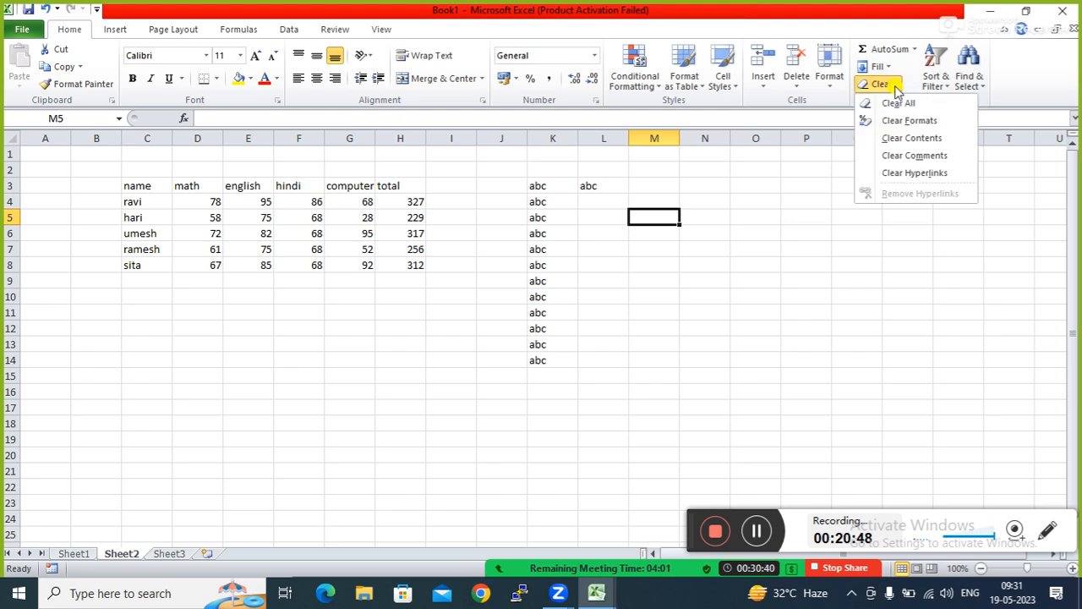
Apply All Borders to the marks table in C3:H8
{"action": "left_click", "coordinate": [834, 284]}
{"action": "left_click", "coordinate": [250, 309]}
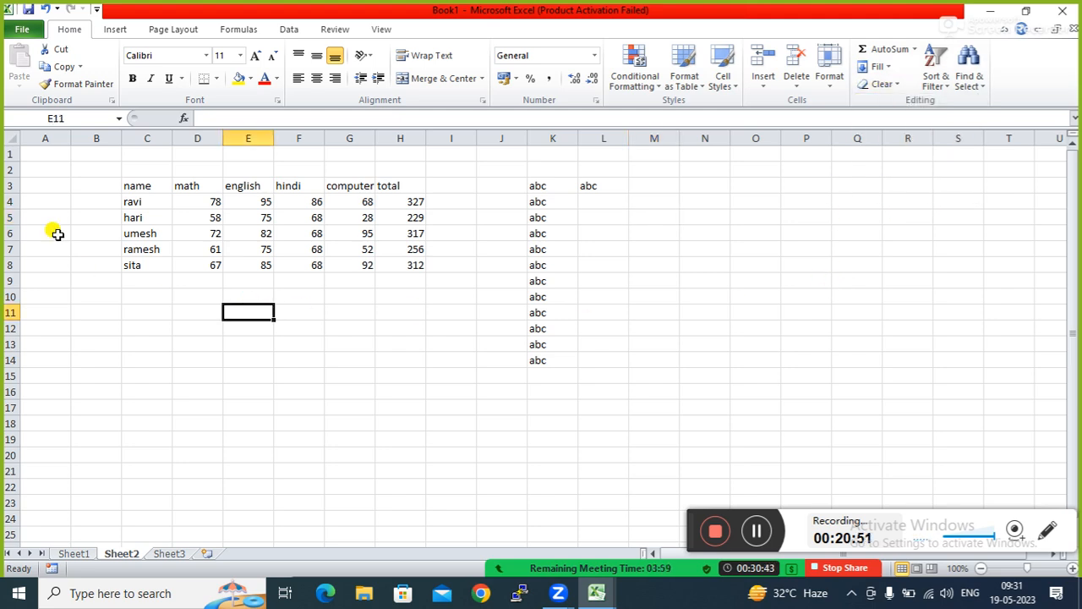
{"action": "left_click", "coordinate": [138, 183]}
{"action": "left_click_drag", "start_coordinate": [138, 182], "coordinate": [394, 265]}
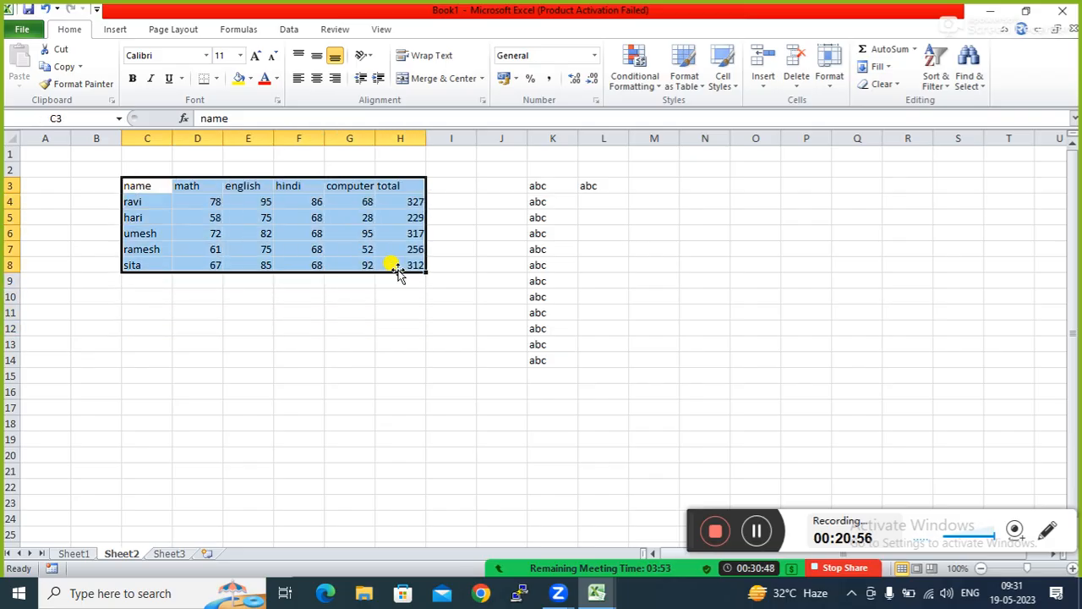
{"action": "left_click", "coordinate": [215, 78]}
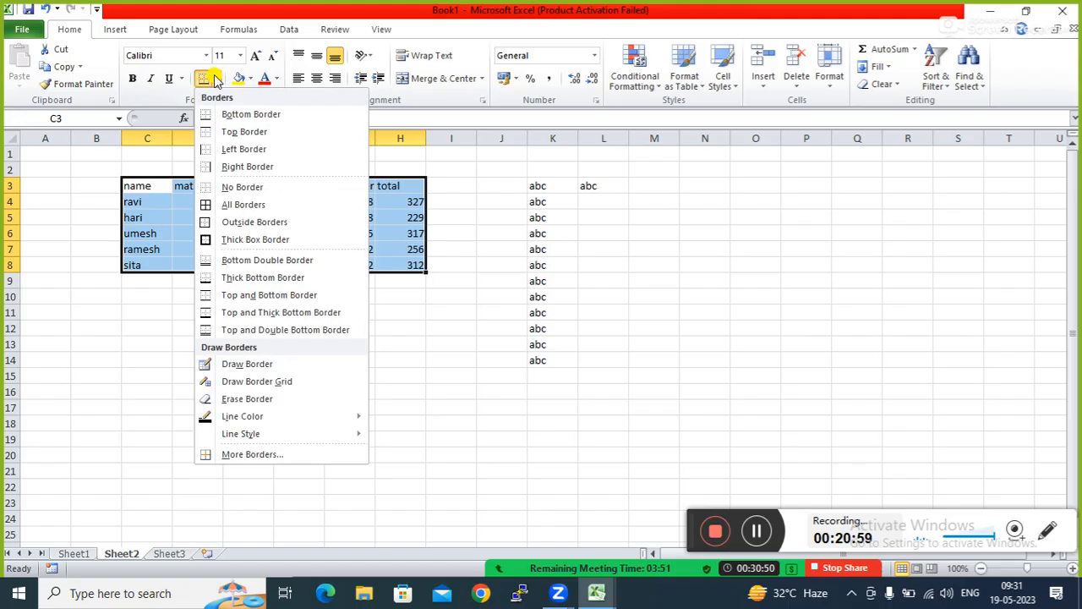
{"action": "left_click", "coordinate": [219, 205]}
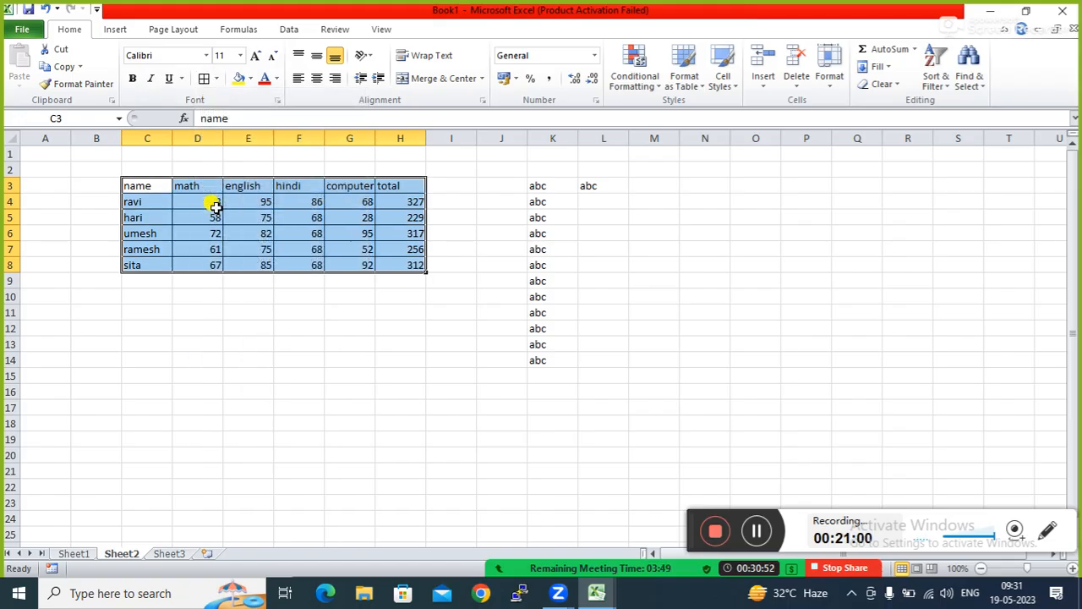
Make the marks table C3:H8 bold and set its font to Algerian
{"action": "left_click", "coordinate": [133, 84]}
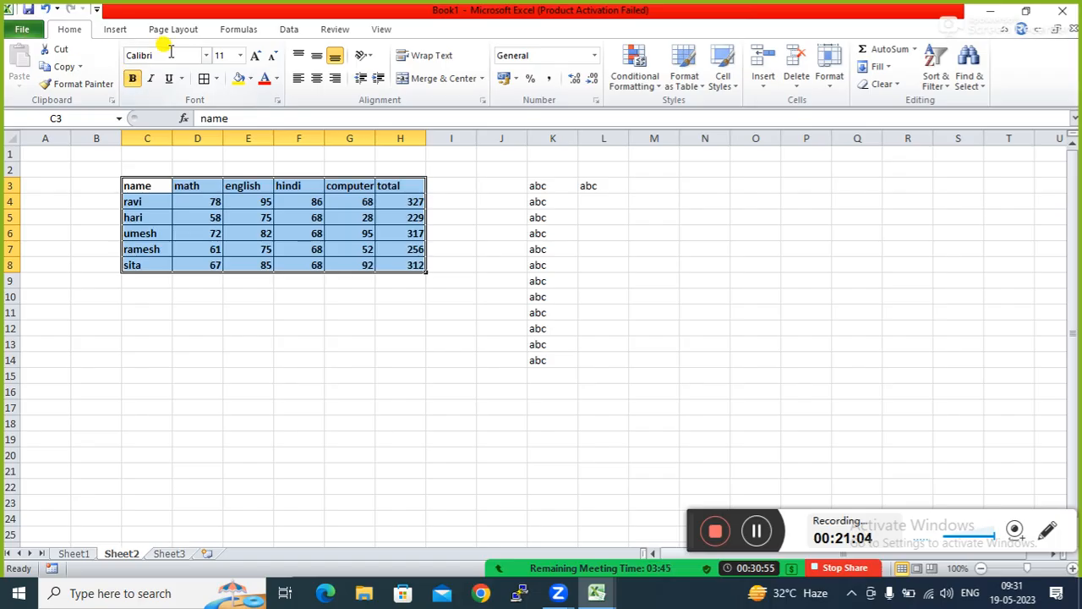
{"action": "left_click", "coordinate": [205, 55]}
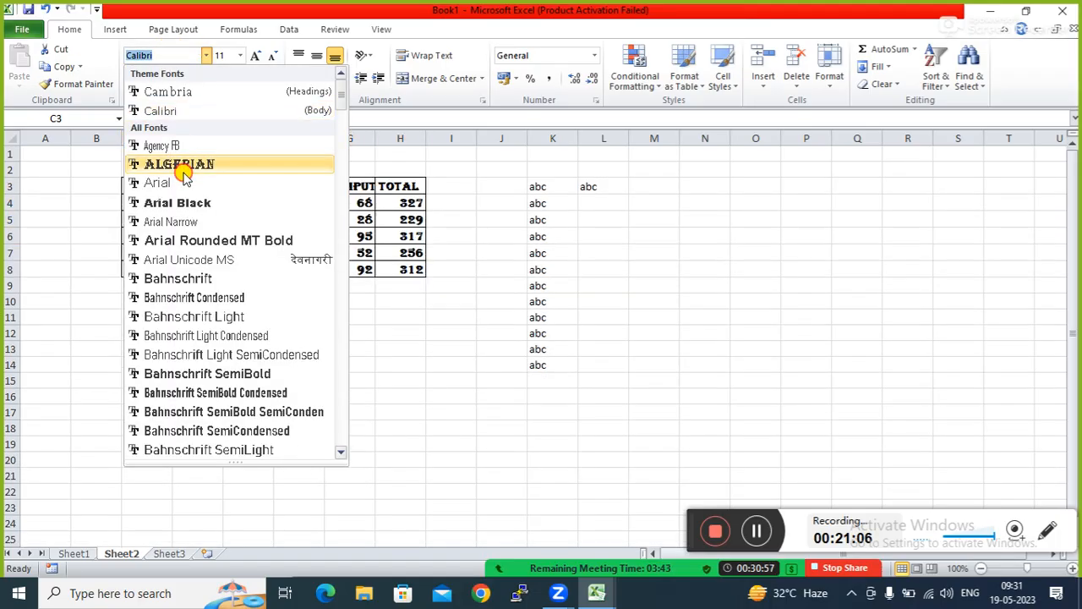
{"action": "left_click", "coordinate": [179, 164]}
{"action": "left_click", "coordinate": [179, 404]}
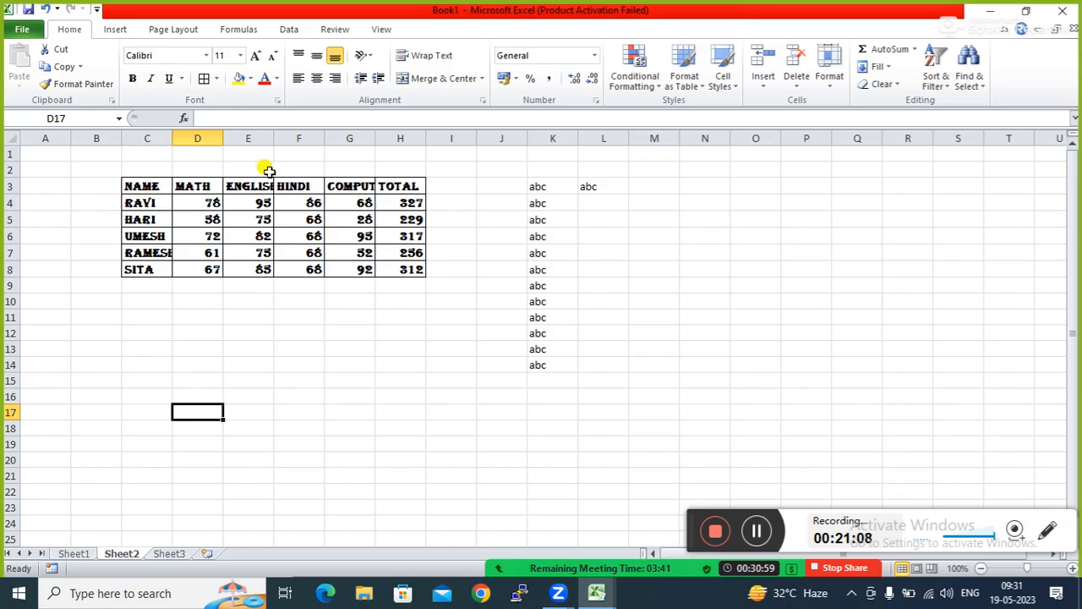
Widen columns C, E and G to fit their full text and narrow column F to fit hindi
{"action": "left_click_drag", "start_coordinate": [275, 136], "coordinate": [282, 135]}
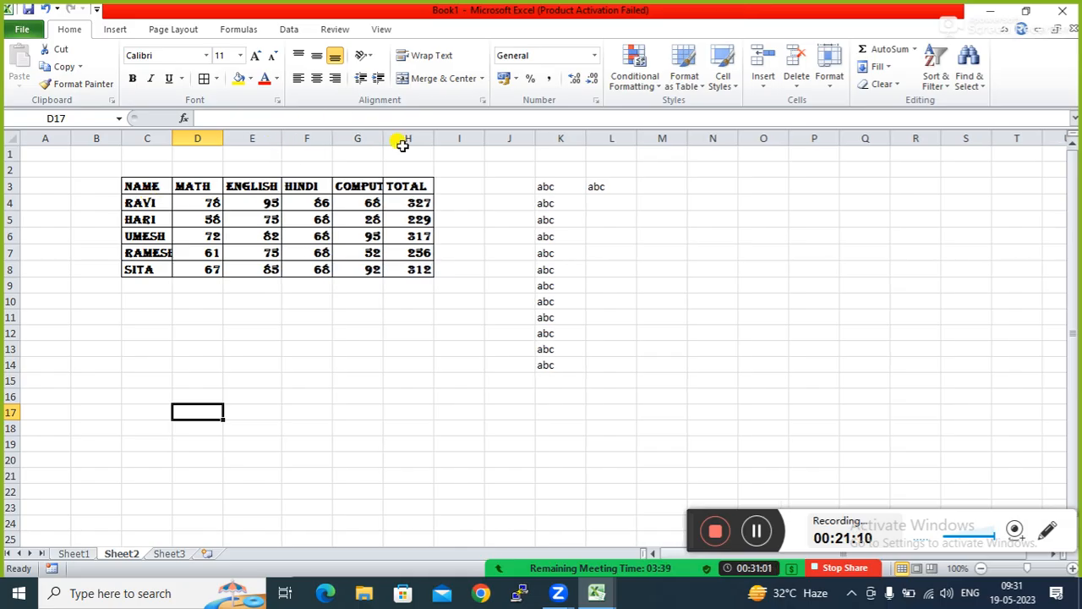
{"action": "left_click_drag", "start_coordinate": [382, 137], "coordinate": [449, 143]}
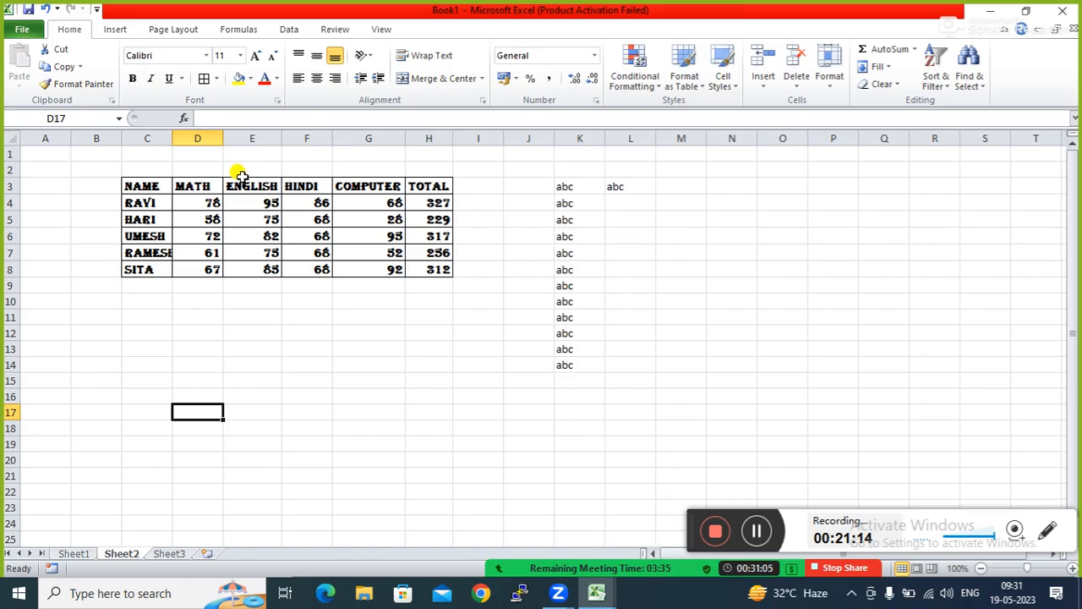
{"action": "left_click_drag", "start_coordinate": [333, 137], "coordinate": [321, 137]}
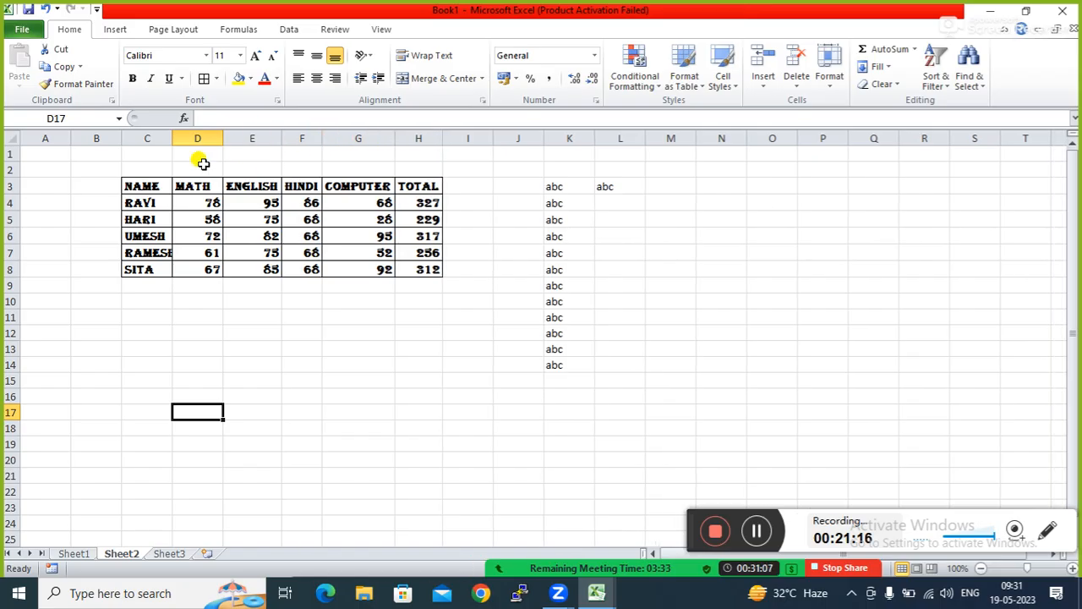
{"action": "left_click_drag", "start_coordinate": [173, 135], "coordinate": [180, 136]}
{"action": "left_click", "coordinate": [225, 331]}
Fill the table's header row C3:H3 with yellow
{"action": "left_click", "coordinate": [150, 178]}
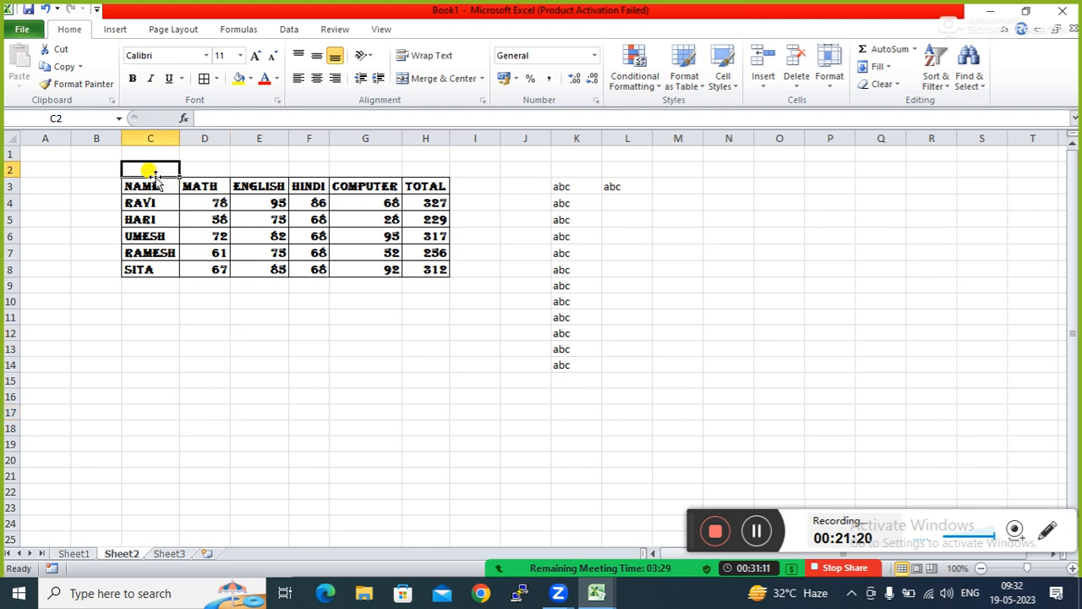
{"action": "left_click_drag", "start_coordinate": [150, 179], "coordinate": [417, 186]}
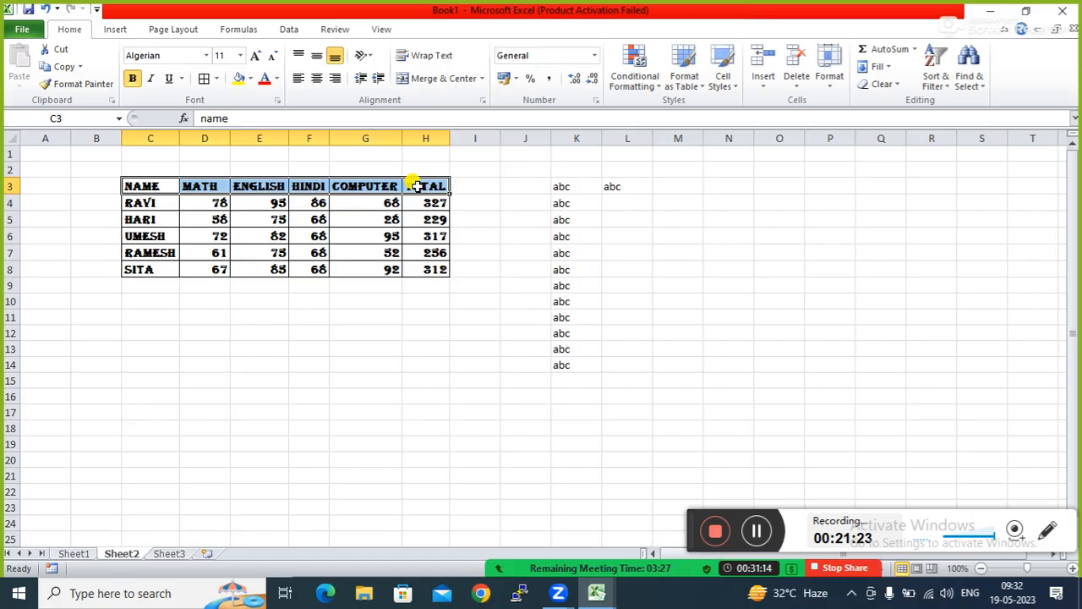
{"action": "left_click", "coordinate": [240, 79]}
{"action": "left_click", "coordinate": [128, 218]}
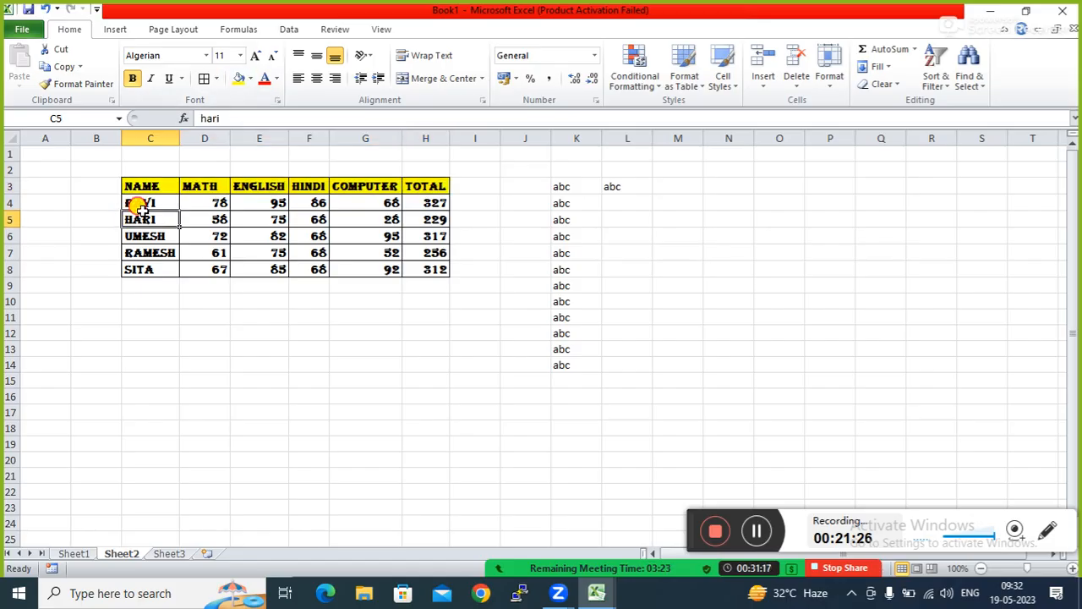
Remove all contents and formatting from the marks table C3:H8 with Clear All and undo it
{"action": "left_click_drag", "start_coordinate": [157, 181], "coordinate": [418, 265]}
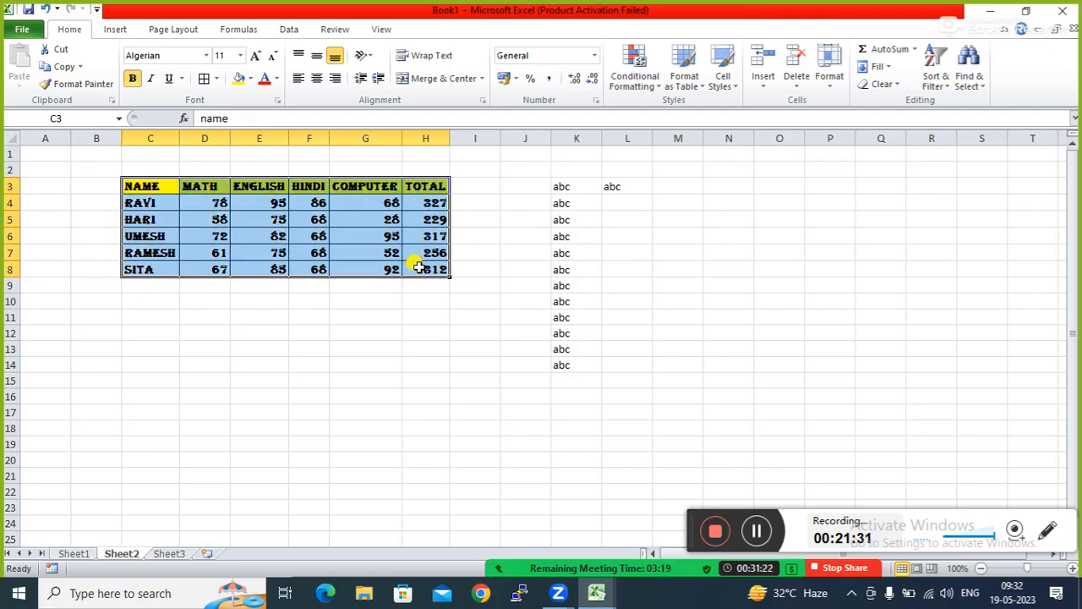
{"action": "left_click", "coordinate": [898, 86]}
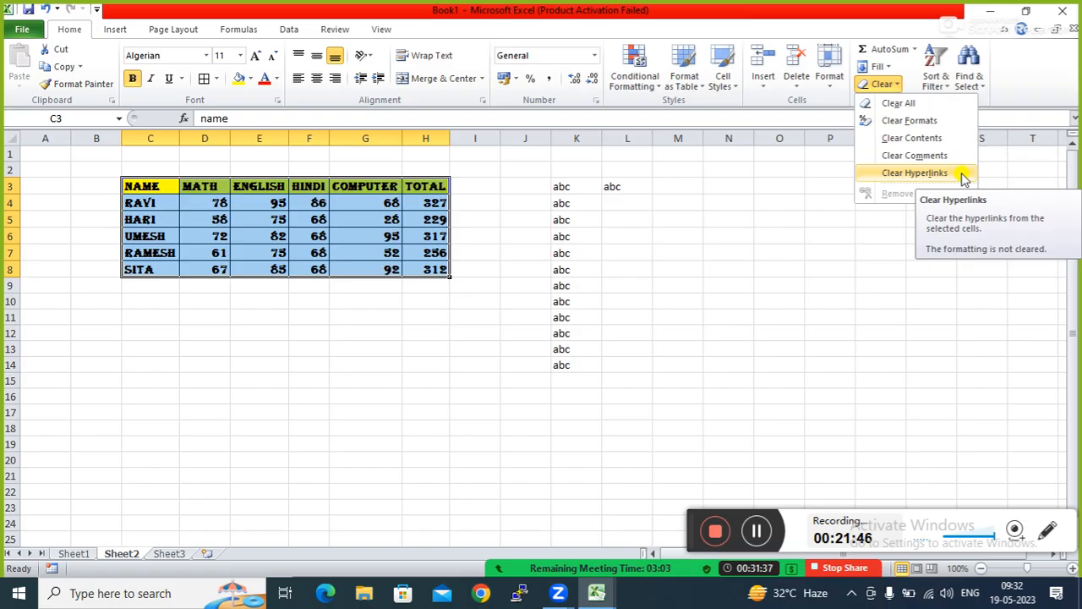
{"action": "left_click", "coordinate": [909, 105]}
{"action": "left_click", "coordinate": [451, 387]}
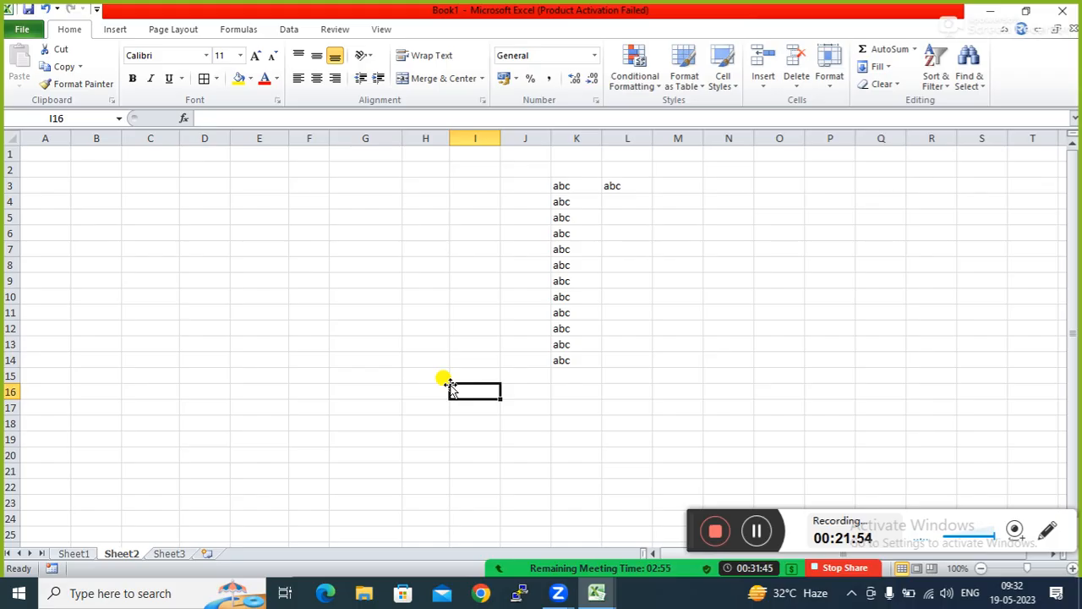
{"action": "key", "text": "ctrl+z"}
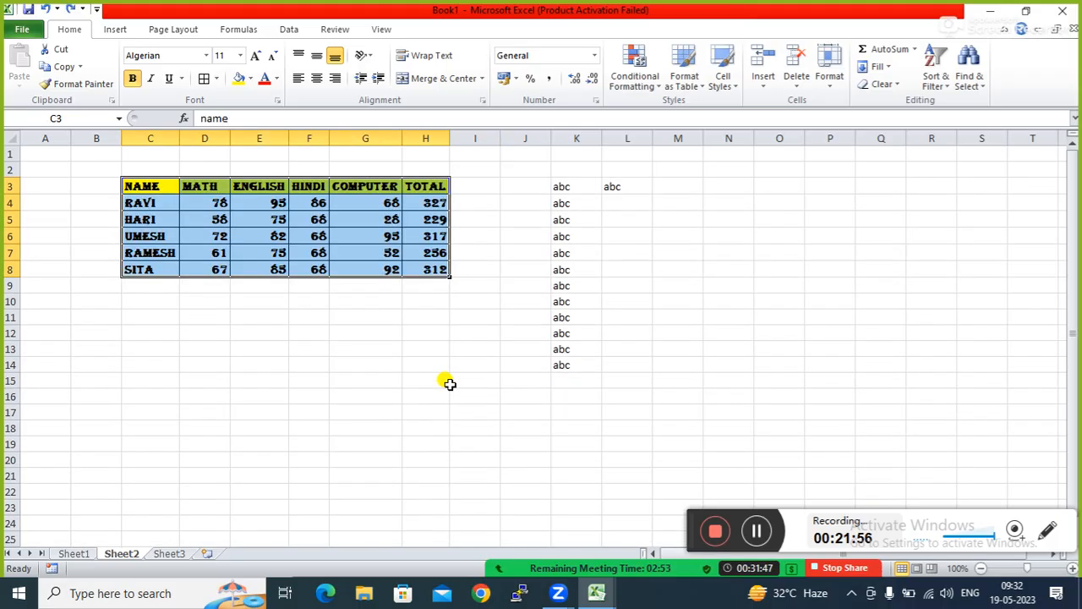
Strip the formatting from the marks table C3:H8 with Clear Formats and undo it
{"action": "left_click", "coordinate": [895, 87]}
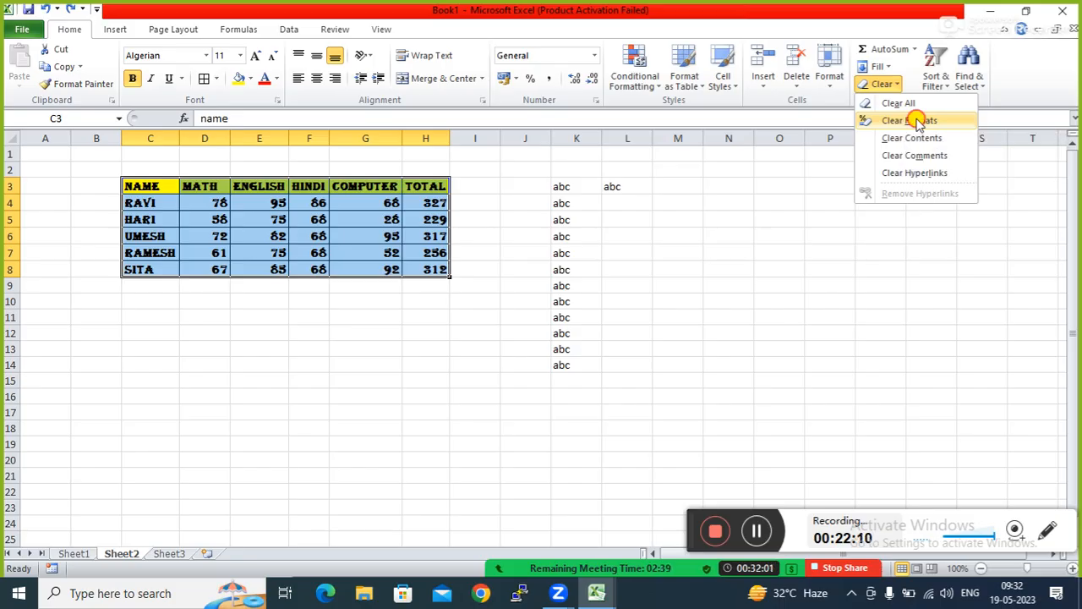
{"action": "left_click", "coordinate": [909, 121]}
{"action": "left_click", "coordinate": [410, 332]}
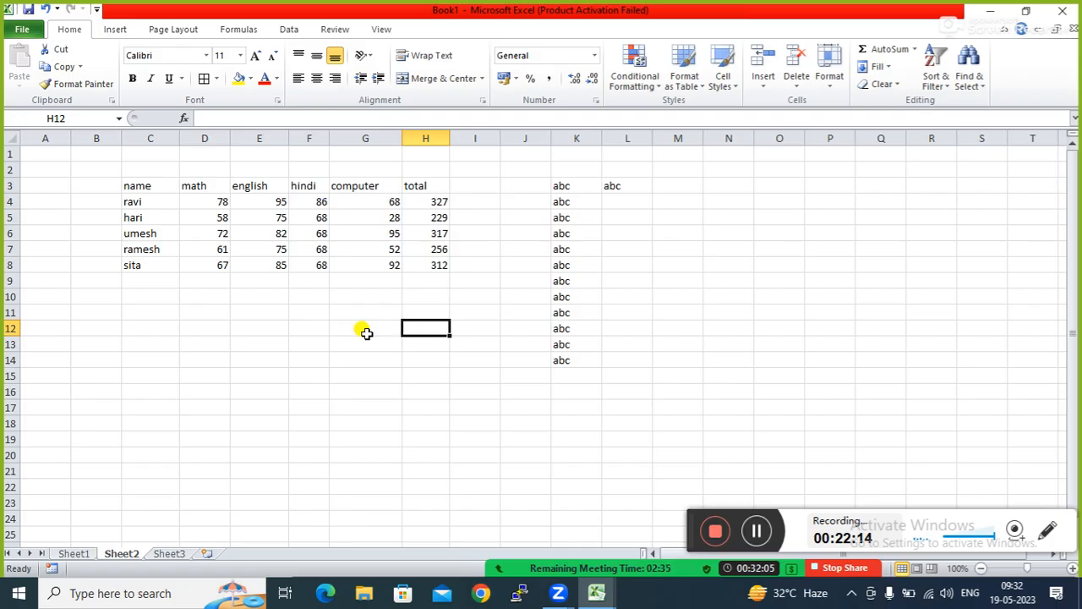
{"action": "left_click", "coordinate": [261, 235]}
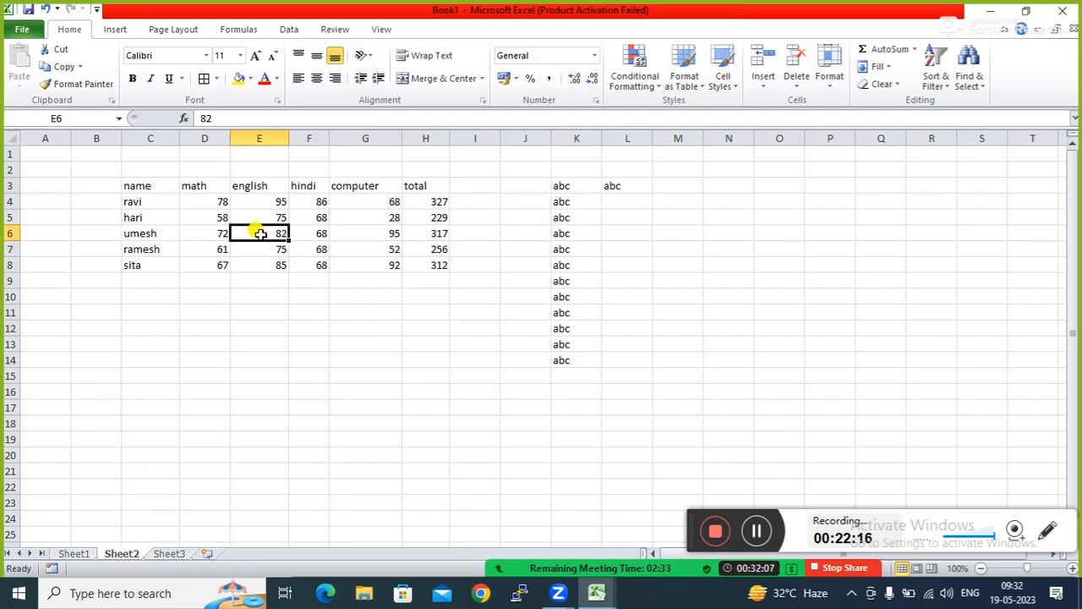
{"action": "key", "text": "ctrl+z"}
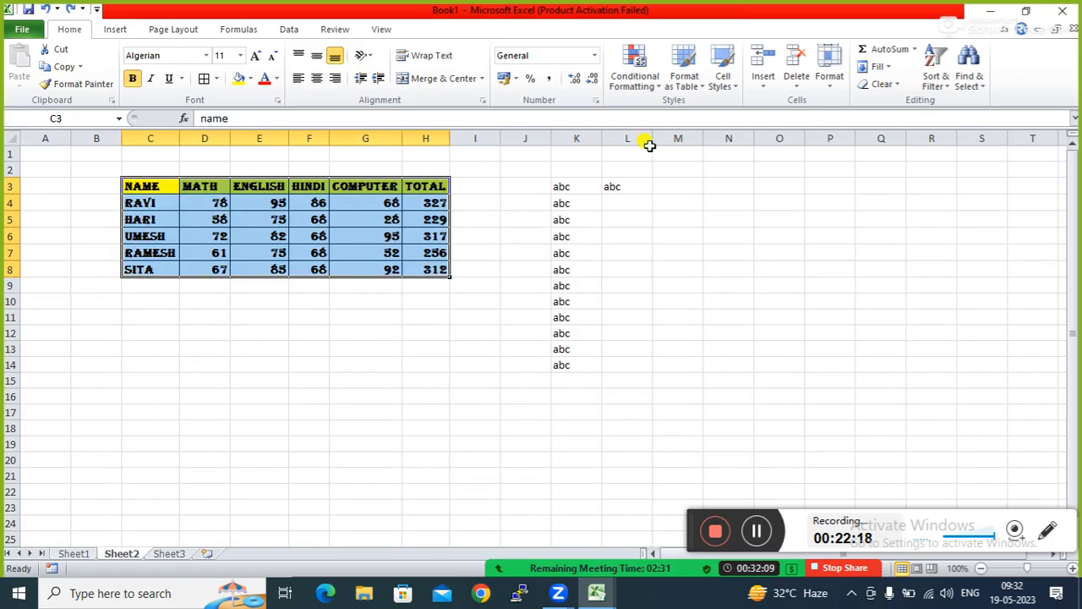
Open the Clear options for the marks table C3:H8
{"action": "left_click", "coordinate": [880, 85]}
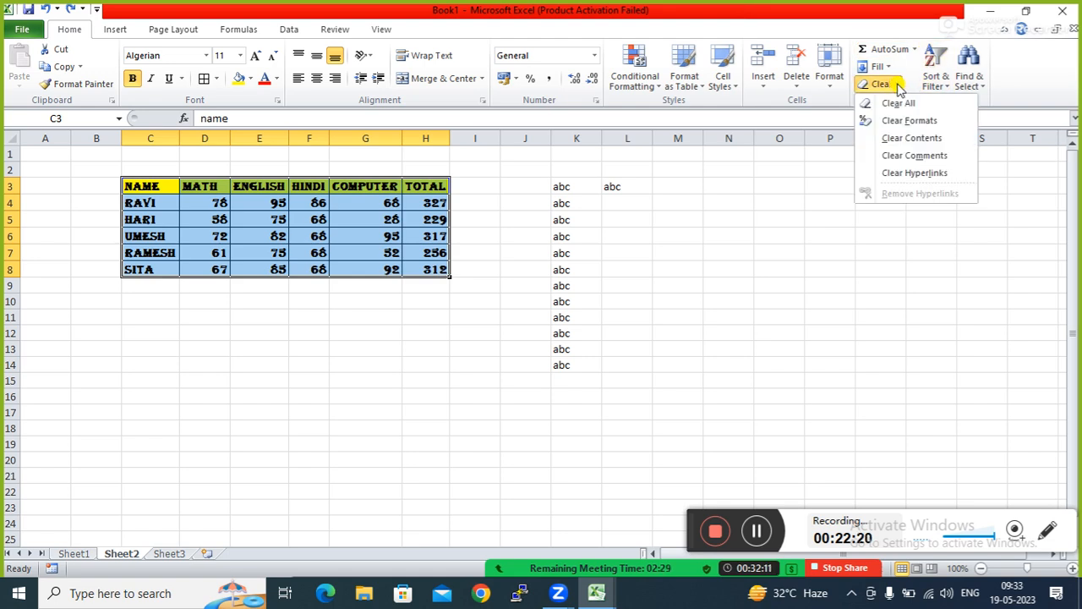
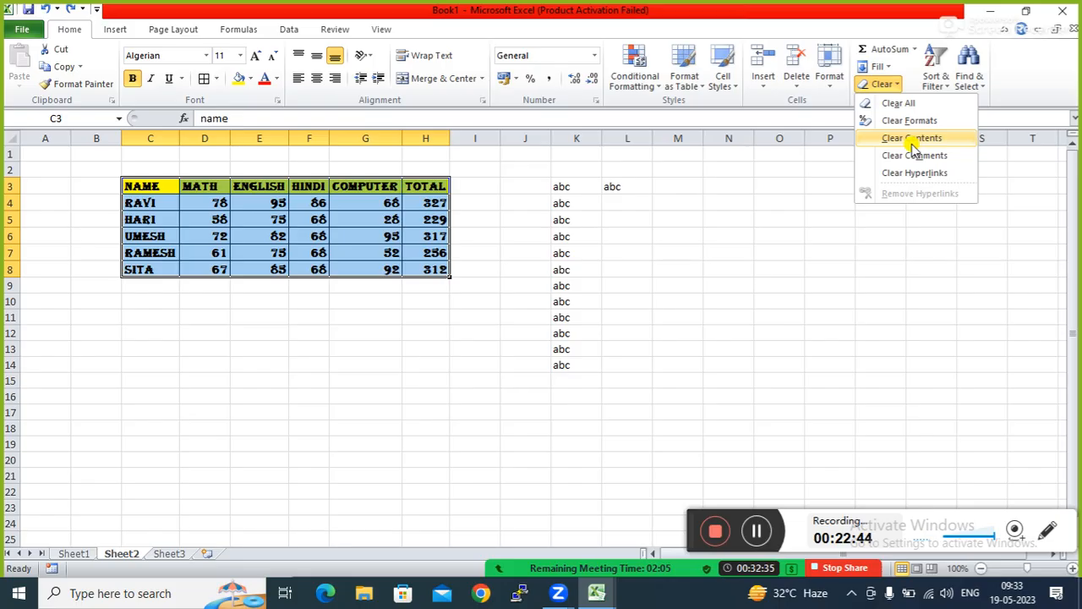
Clear only the contents of the marks table C3:H8, keeping its formatting, and enter ftt in cell C4
{"action": "left_click", "coordinate": [911, 142]}
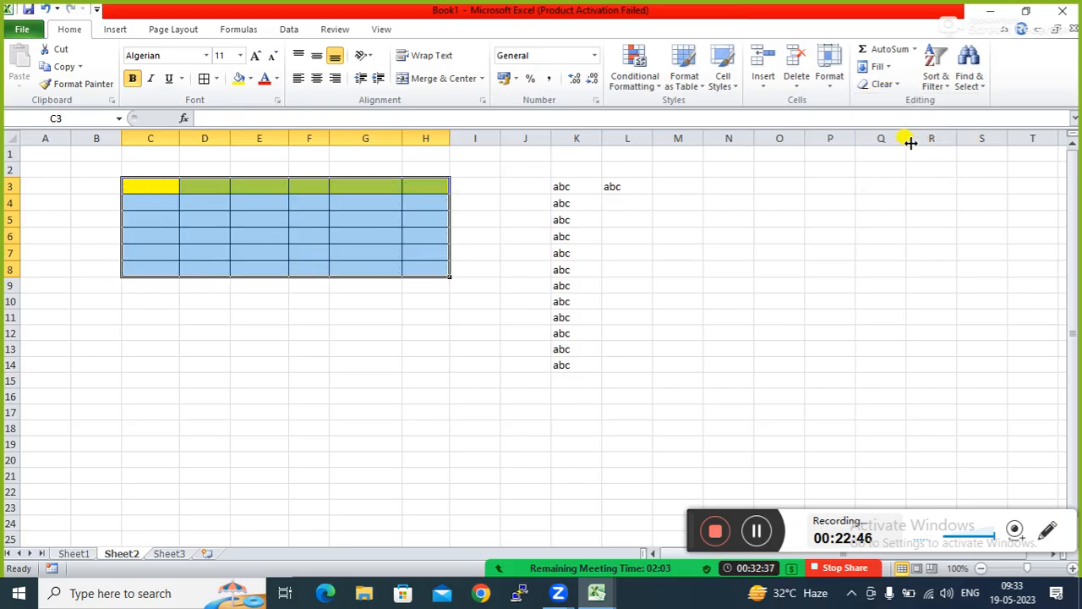
{"action": "left_click", "coordinate": [216, 401]}
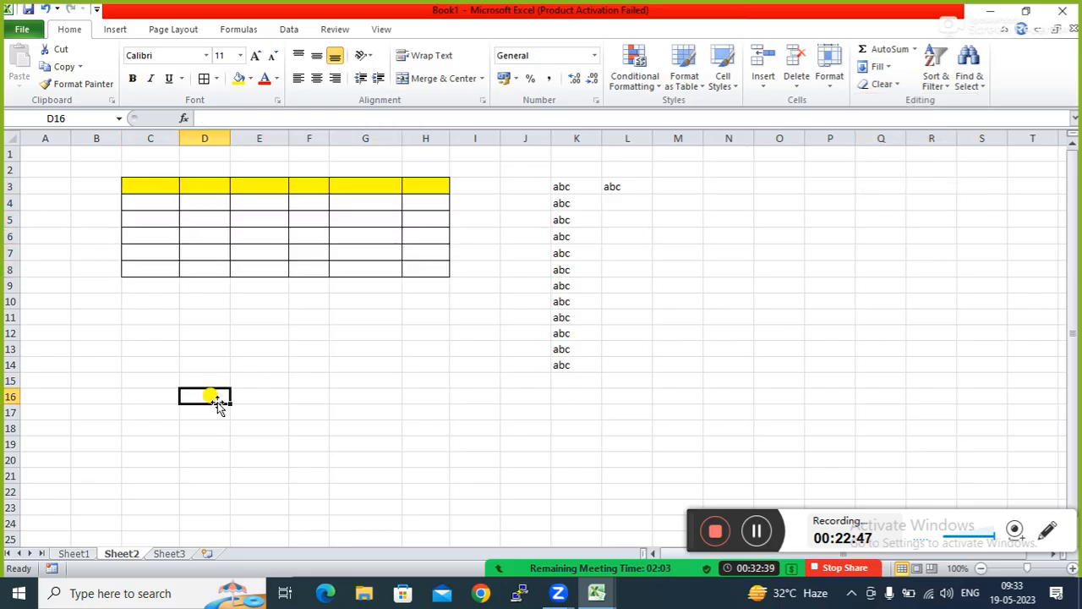
{"action": "left_click", "coordinate": [158, 197]}
{"action": "type", "text": "ftt"}
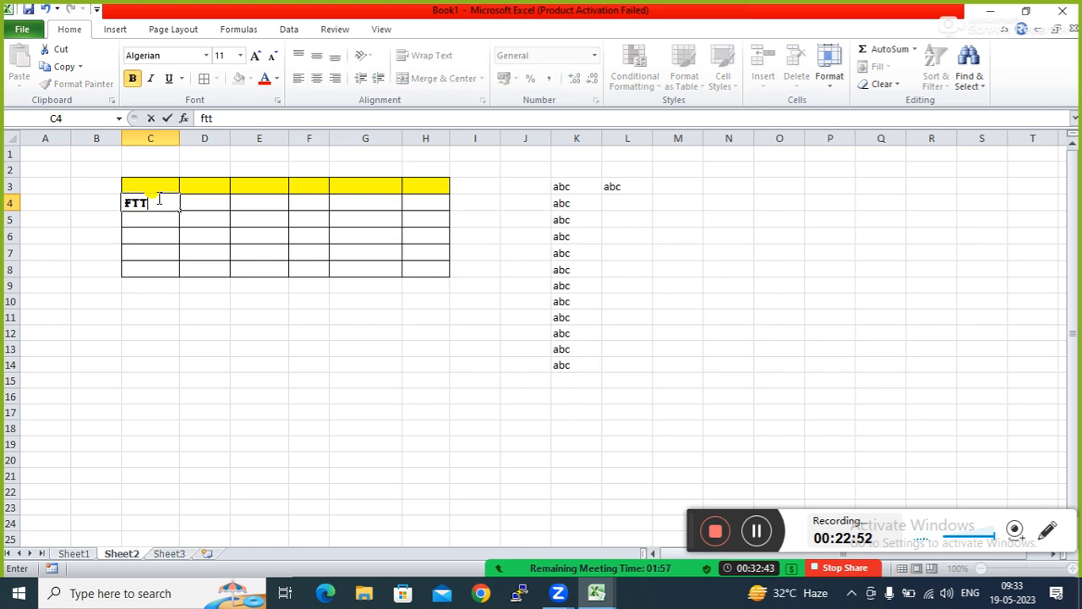
{"action": "left_click", "coordinate": [428, 201]}
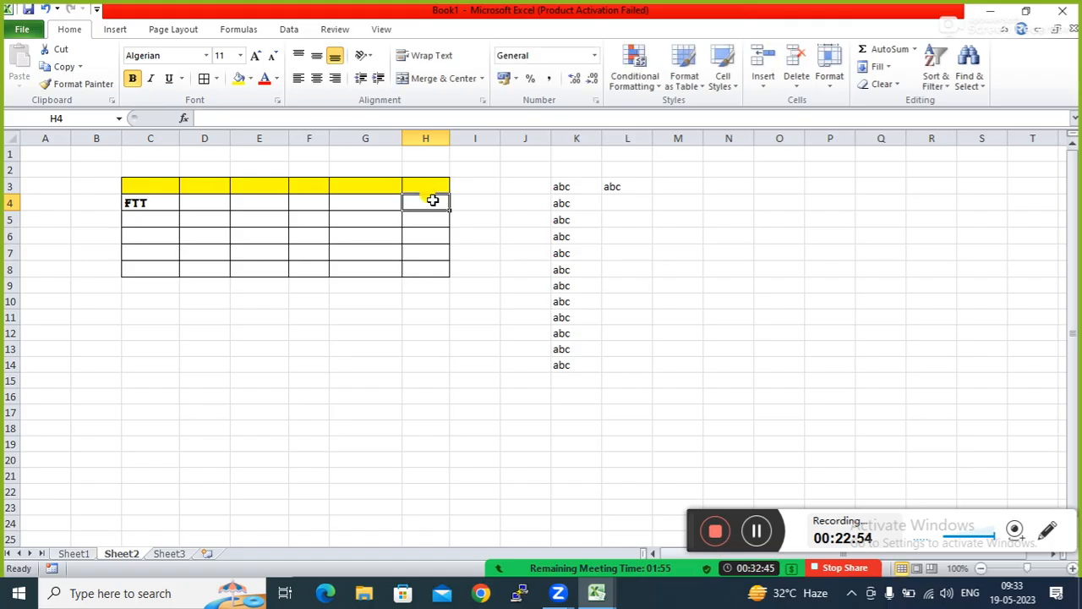
Undo the test entry in C4 and the clearing of the marks table's contents
{"action": "left_click", "coordinate": [215, 364]}
{"action": "key", "text": "ctrl+z"}
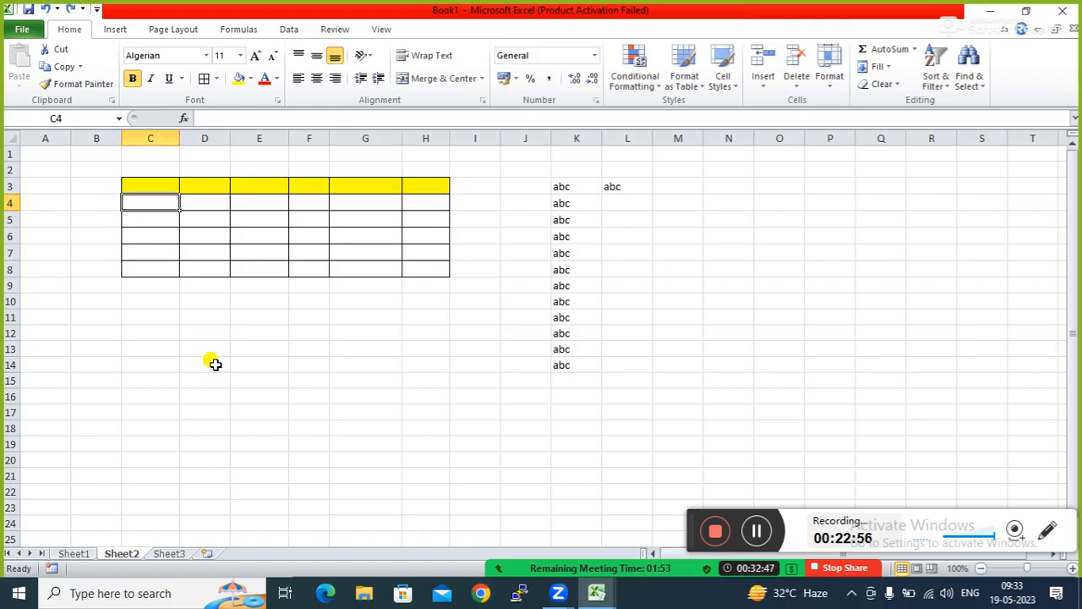
{"action": "key", "text": "ctrl+z"}
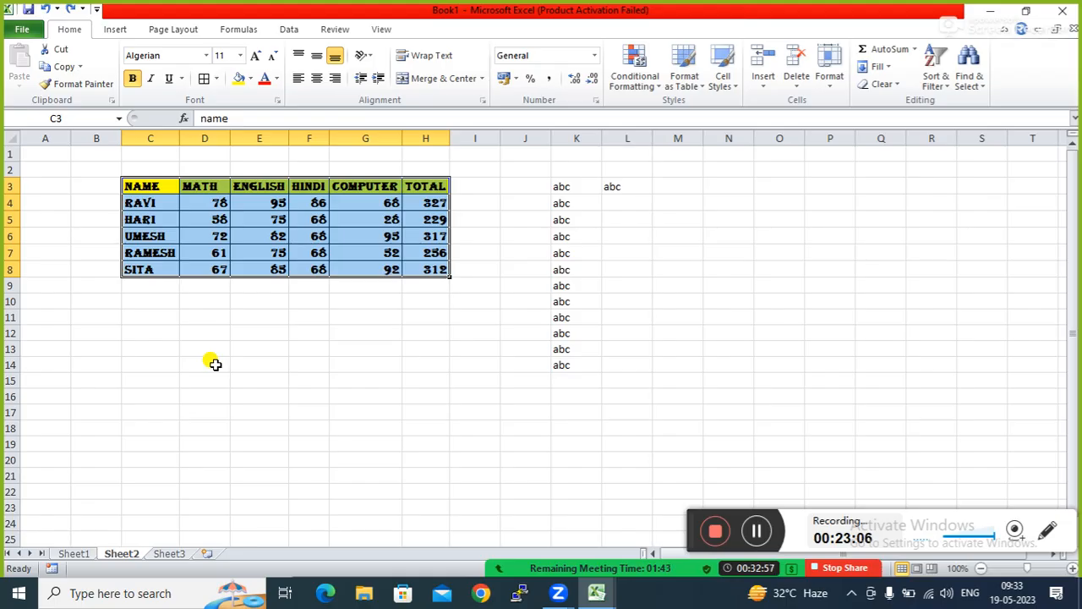
{"action": "left_click", "coordinate": [150, 187]}
{"action": "left_click_drag", "start_coordinate": [145, 180], "coordinate": [412, 269]}
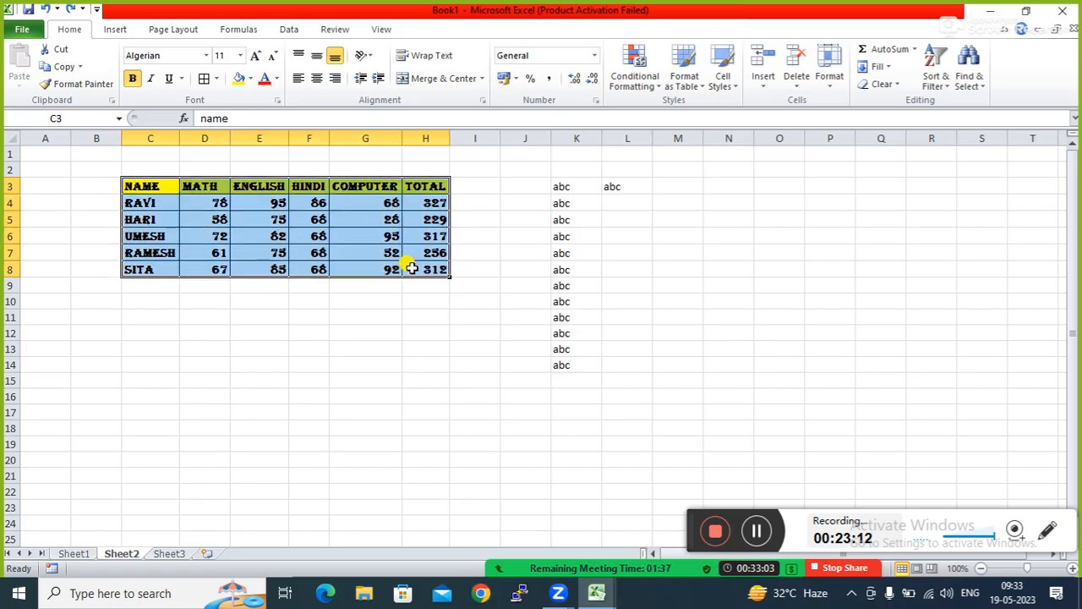
{"action": "left_click", "coordinate": [898, 85]}
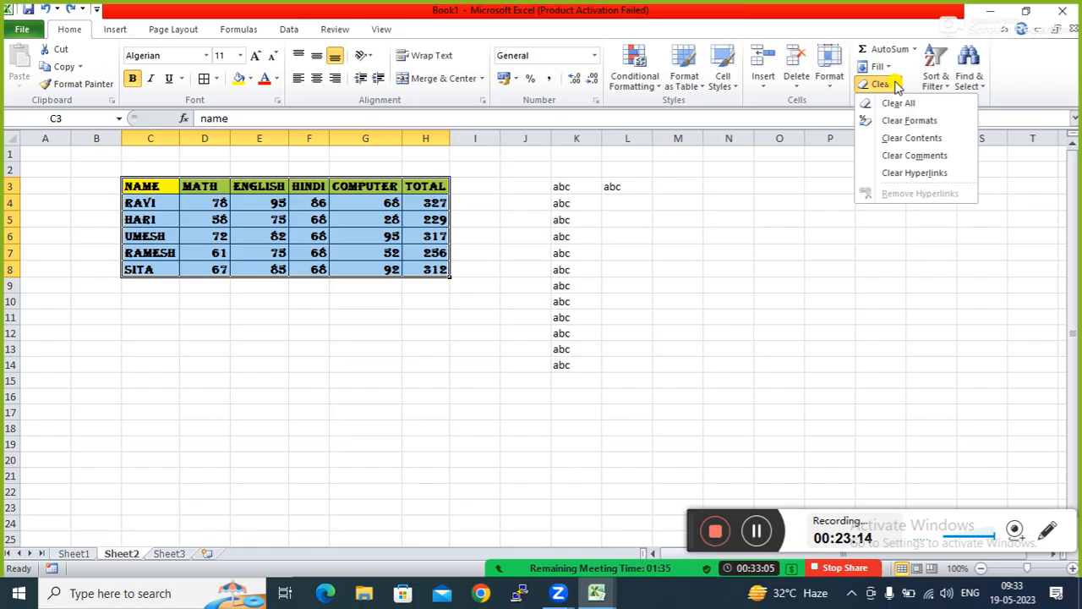
{"action": "left_click", "coordinate": [896, 163]}
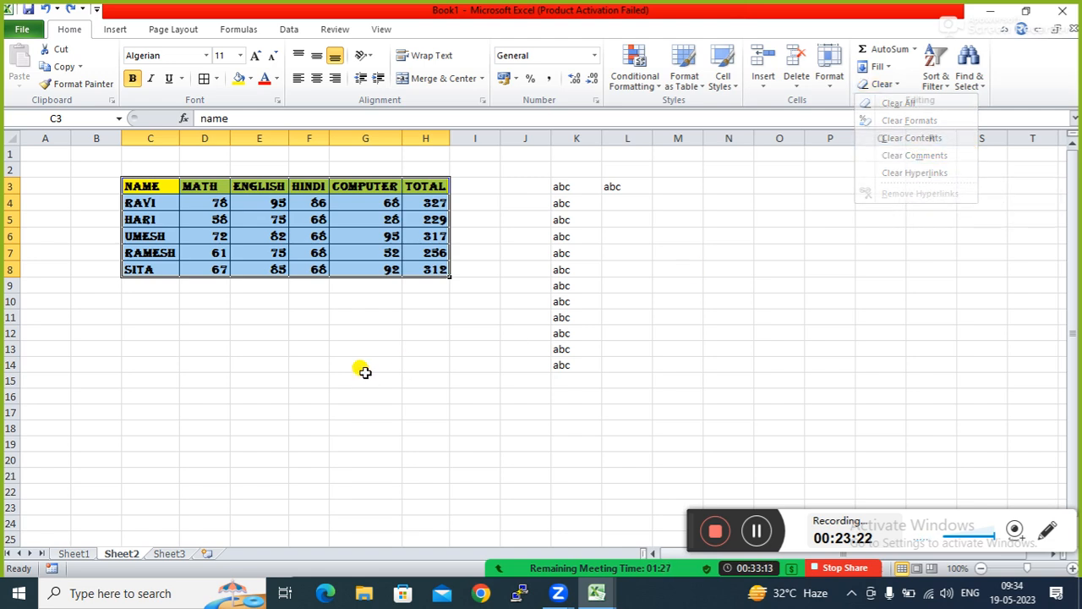
Insert a comment on cell D4 in the Math column noting who gave the order
{"action": "left_click", "coordinate": [246, 219]}
{"action": "left_click", "coordinate": [201, 218]}
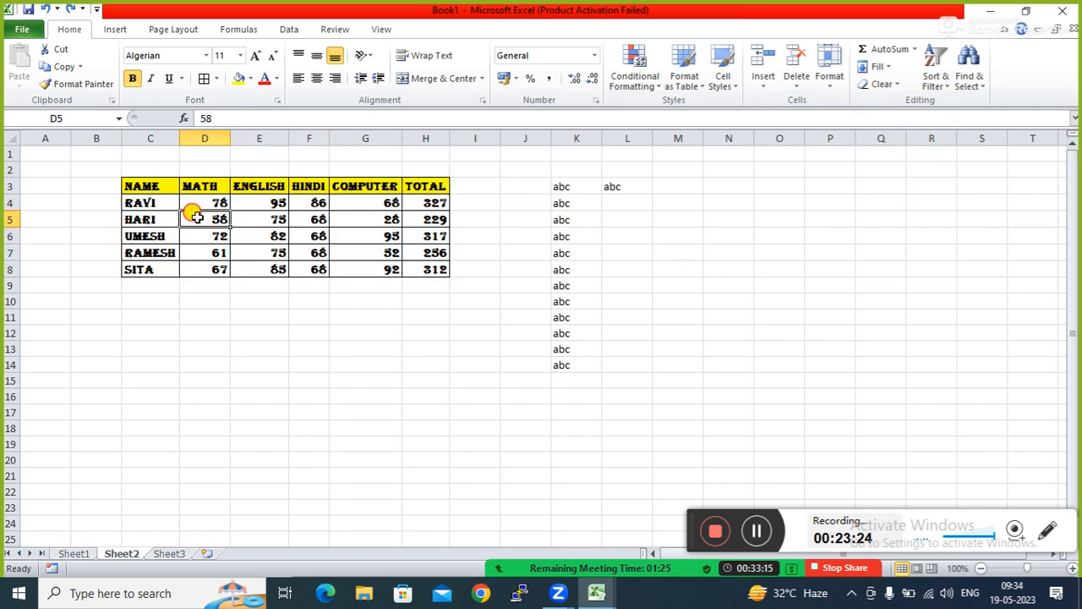
{"action": "left_click", "coordinate": [204, 203]}
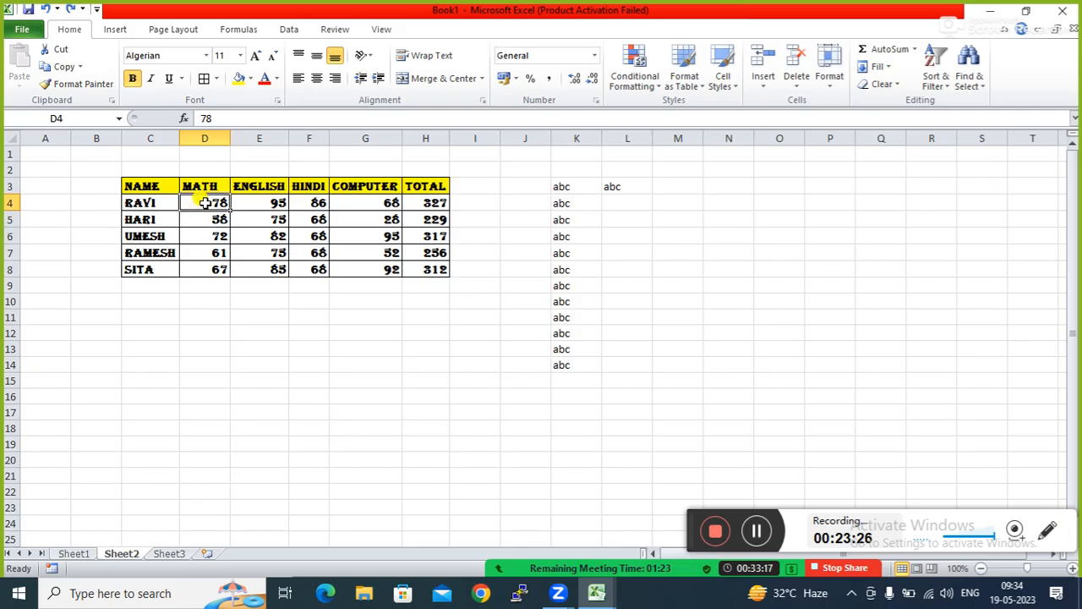
{"action": "left_click", "coordinate": [115, 30]}
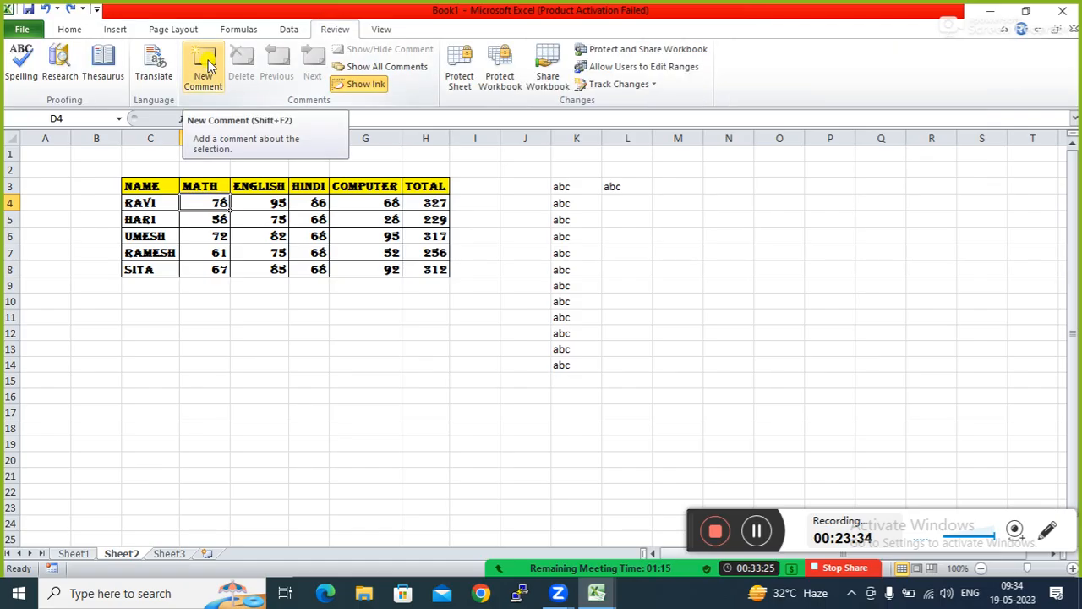
{"action": "left_click", "coordinate": [245, 235]}
{"action": "left_click", "coordinate": [210, 203]}
{"action": "right_click", "coordinate": [209, 203]}
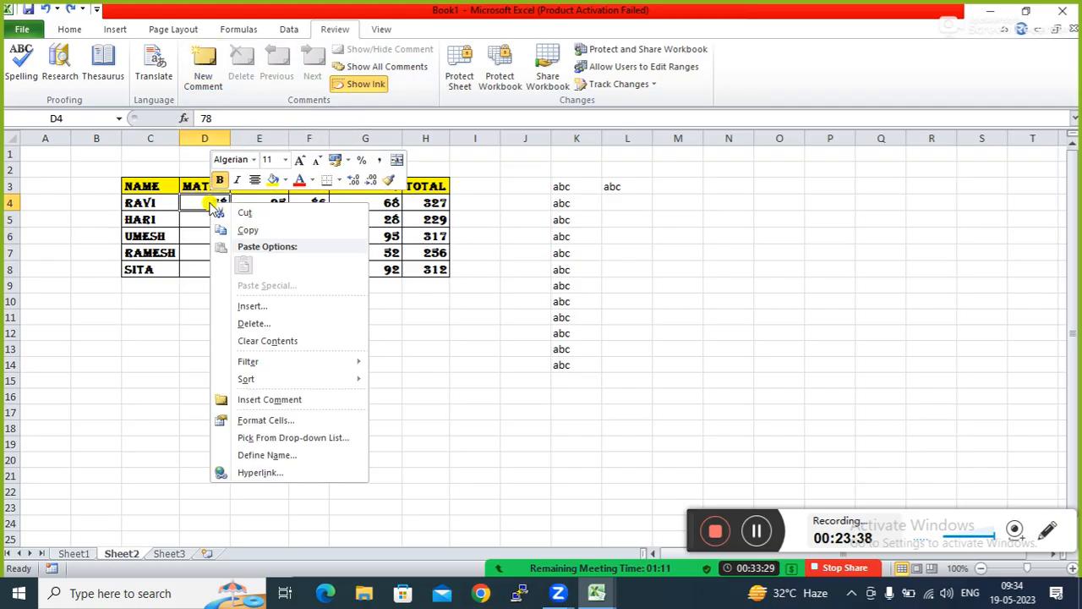
{"action": "left_click", "coordinate": [262, 401]}
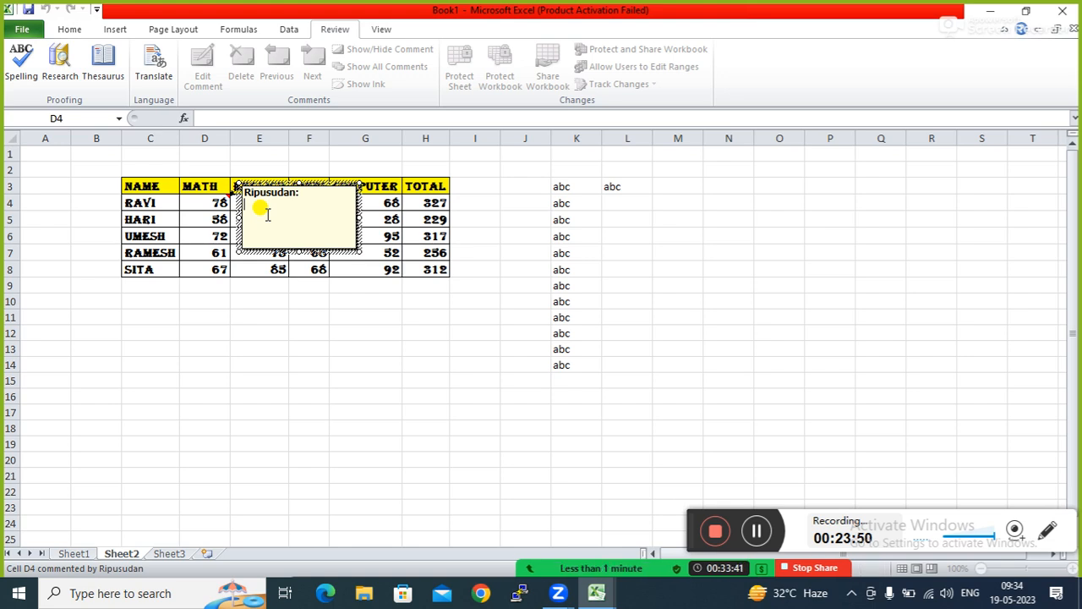
{"action": "type", "text": "order by Ravi Sir"}
{"action": "left_click", "coordinate": [284, 377]}
View the comment attached to cell D4 in the Math column
{"action": "mouse_move", "coordinate": [214, 204]}
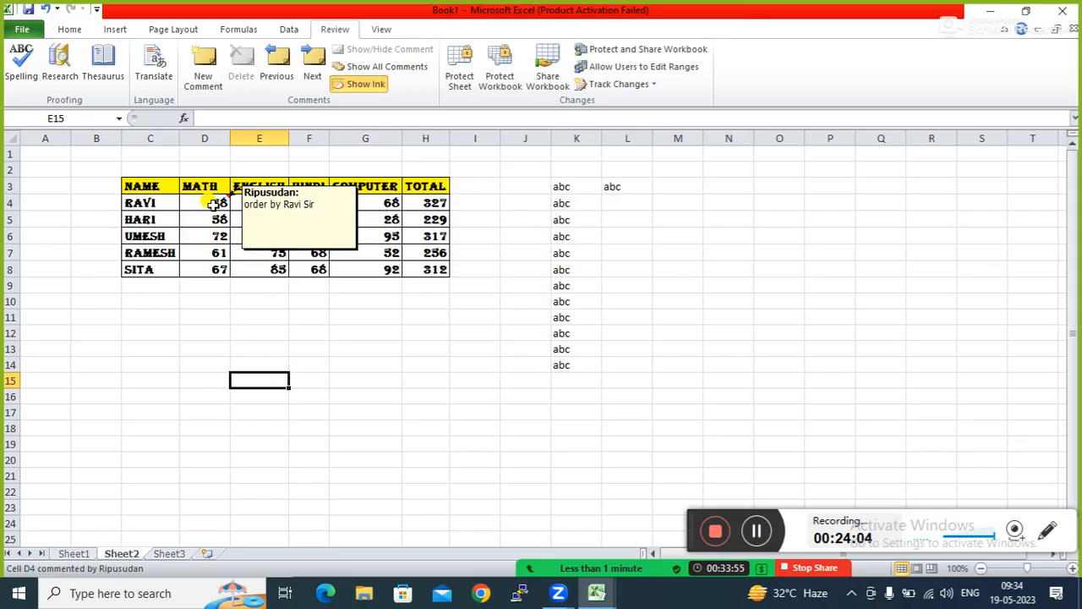
{"action": "left_click", "coordinate": [210, 203]}
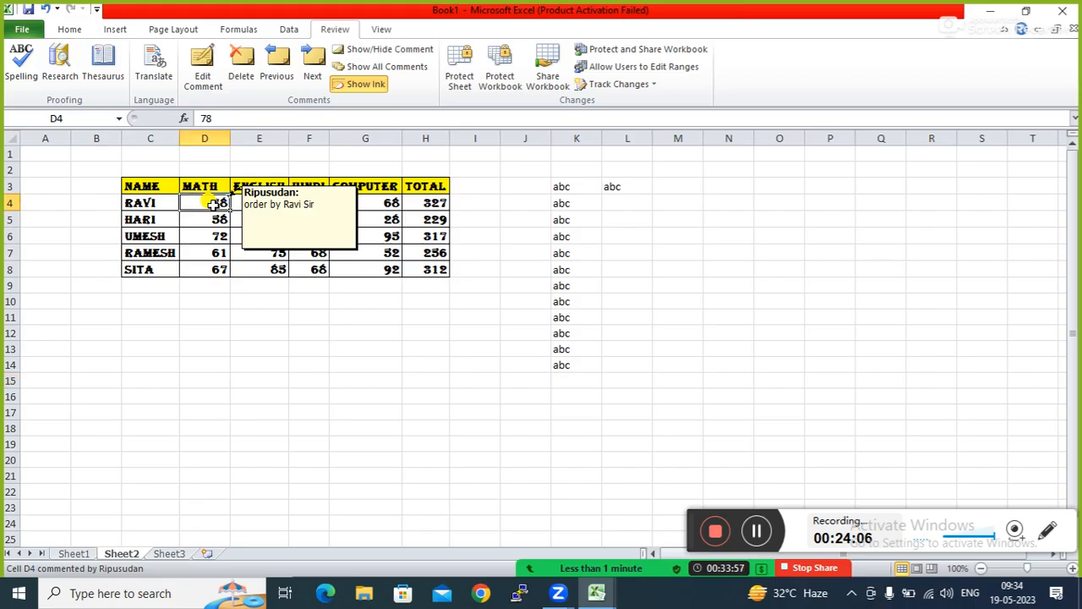
{"action": "left_click", "coordinate": [196, 219]}
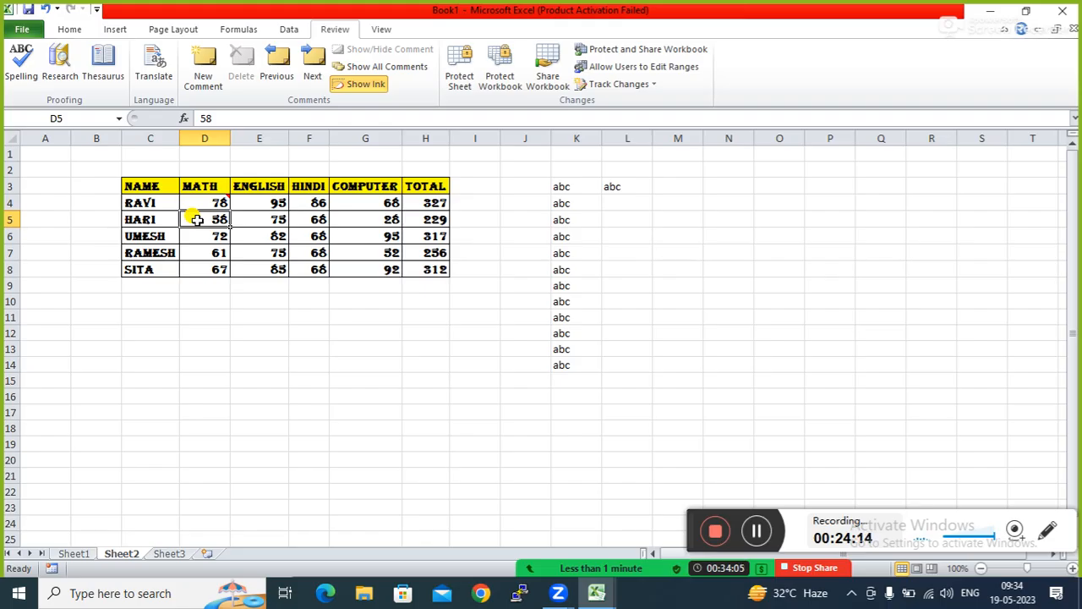
{"action": "left_click", "coordinate": [206, 235]}
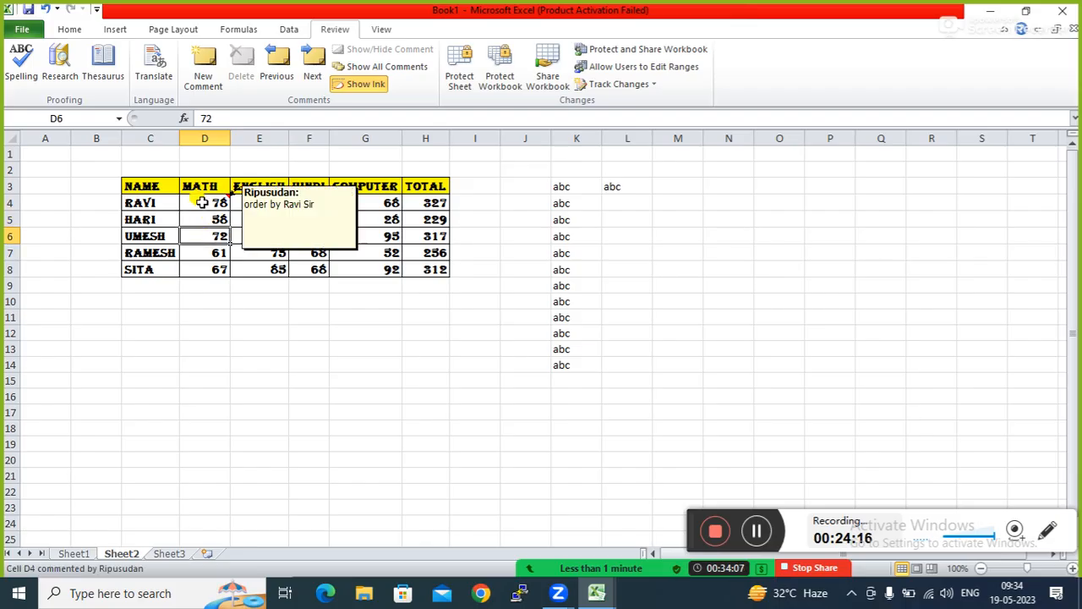
Set the Math mark in cell D4 to 70
{"action": "left_click", "coordinate": [203, 203]}
{"action": "type", "text": "70"}
{"action": "key", "text": "Return"}
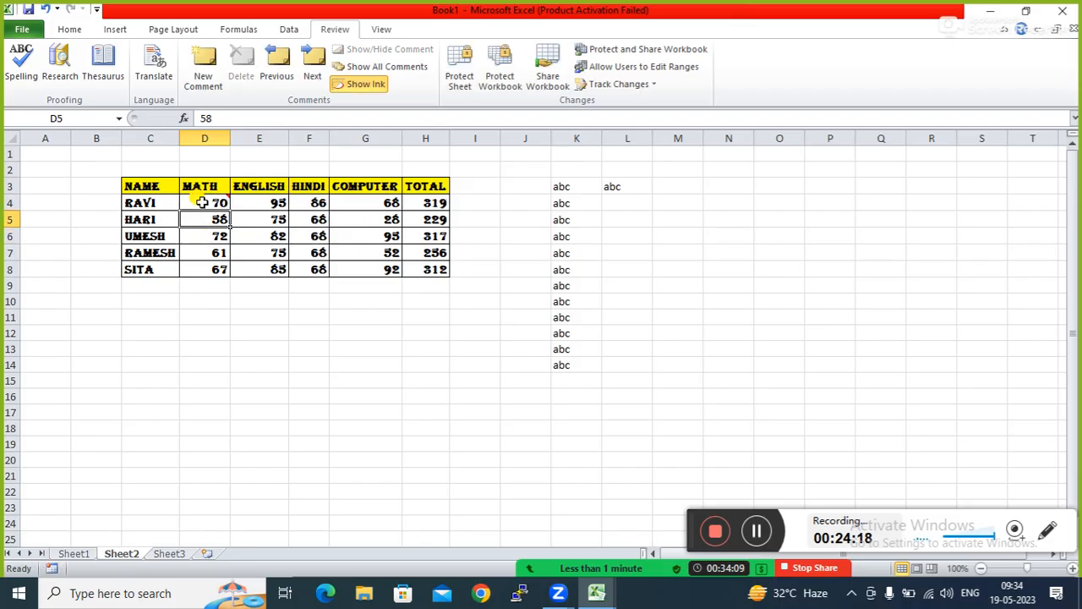
{"action": "left_click", "coordinate": [212, 267]}
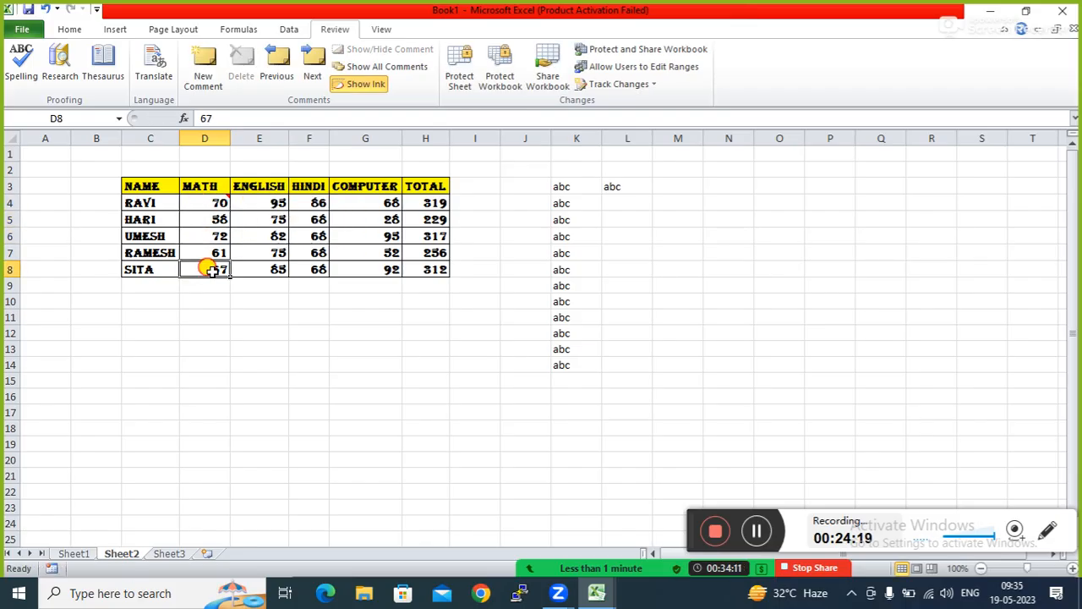
{"action": "left_click", "coordinate": [203, 203]}
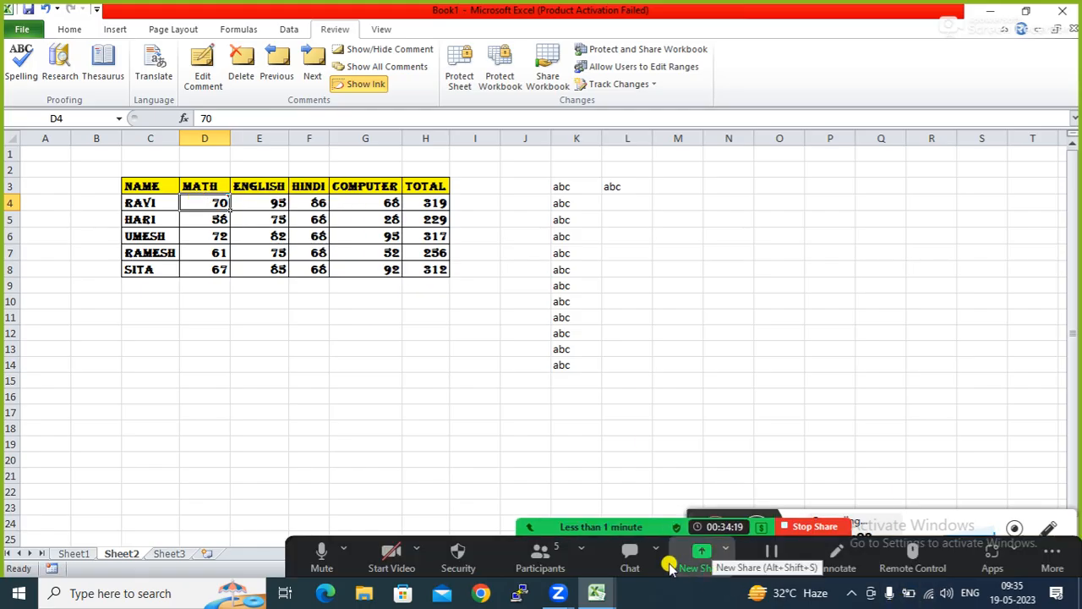
Check the Zoom meeting's participant list, then return to the worksheet
{"action": "left_click", "coordinate": [542, 556]}
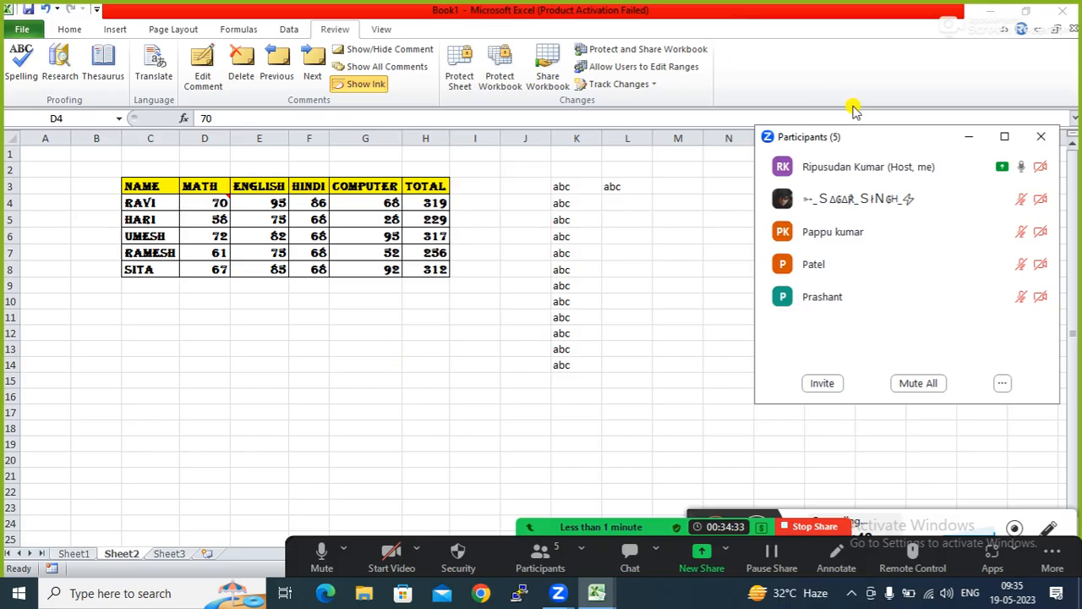
{"action": "left_click", "coordinate": [969, 136]}
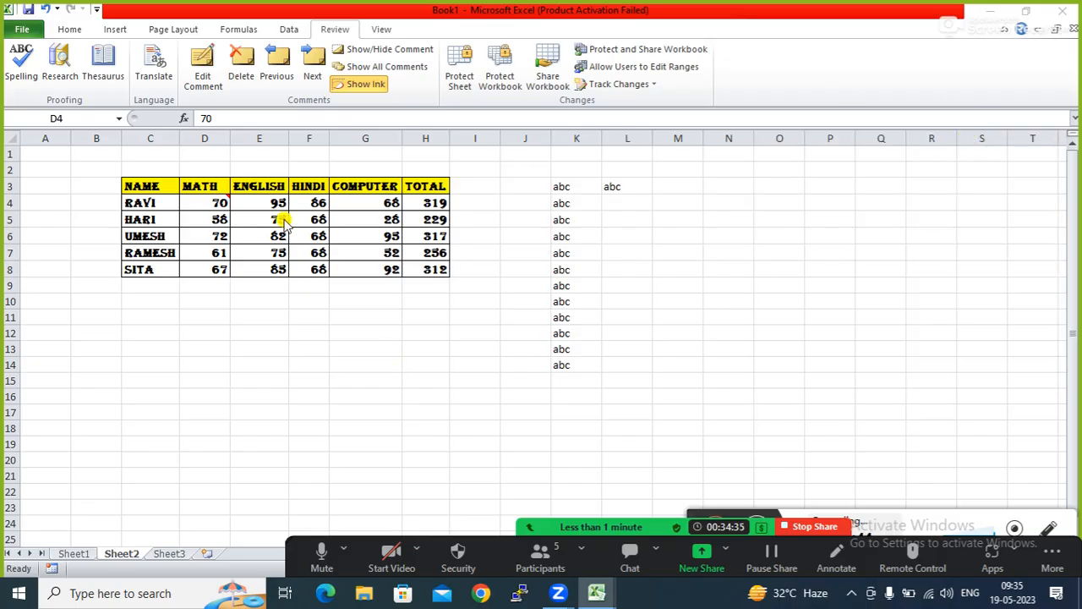
{"action": "key", "text": "F2"}
{"action": "left_click", "coordinate": [217, 235]}
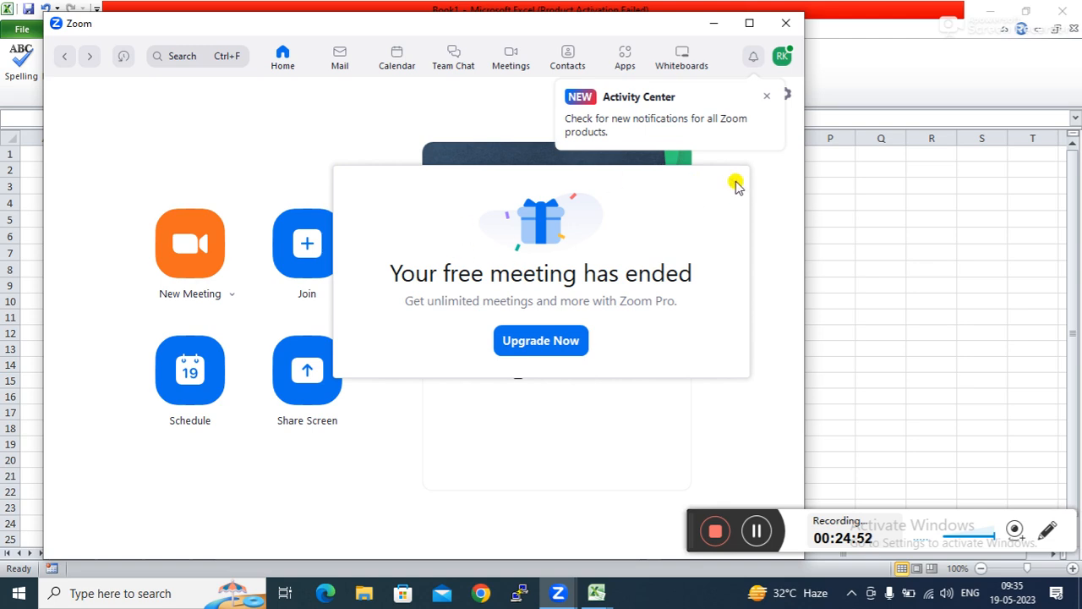
Dismiss the ended-meeting notice in Zoom, start a new meeting and join it with computer audio
{"action": "left_click", "coordinate": [736, 182]}
{"action": "left_click", "coordinate": [191, 243]}
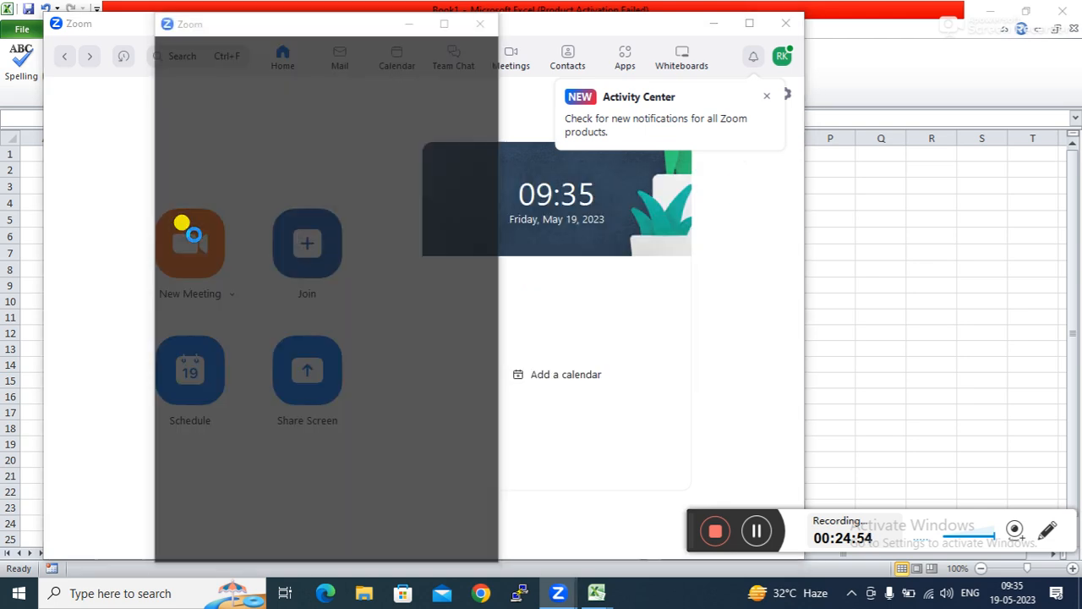
{"action": "left_click", "coordinate": [684, 22]}
{"action": "left_click", "coordinate": [714, 22]}
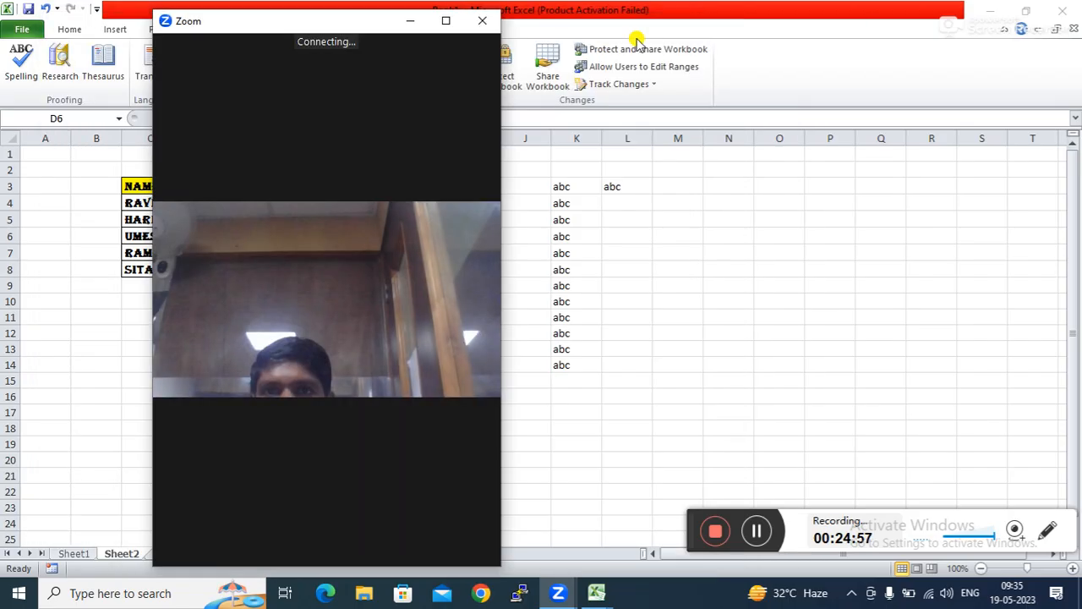
{"action": "left_click", "coordinate": [447, 20]}
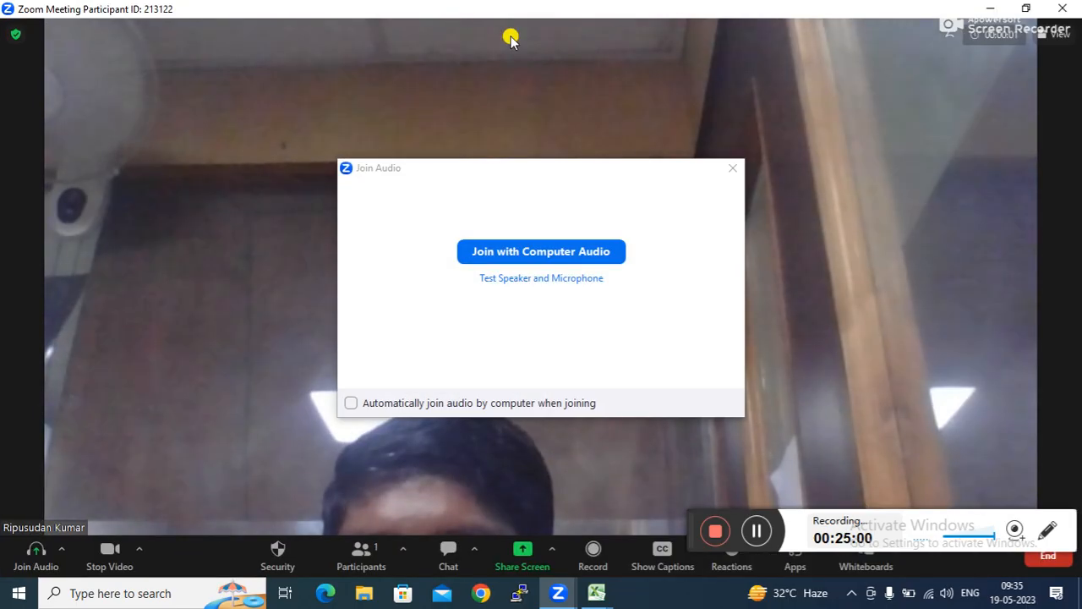
{"action": "left_click", "coordinate": [508, 251]}
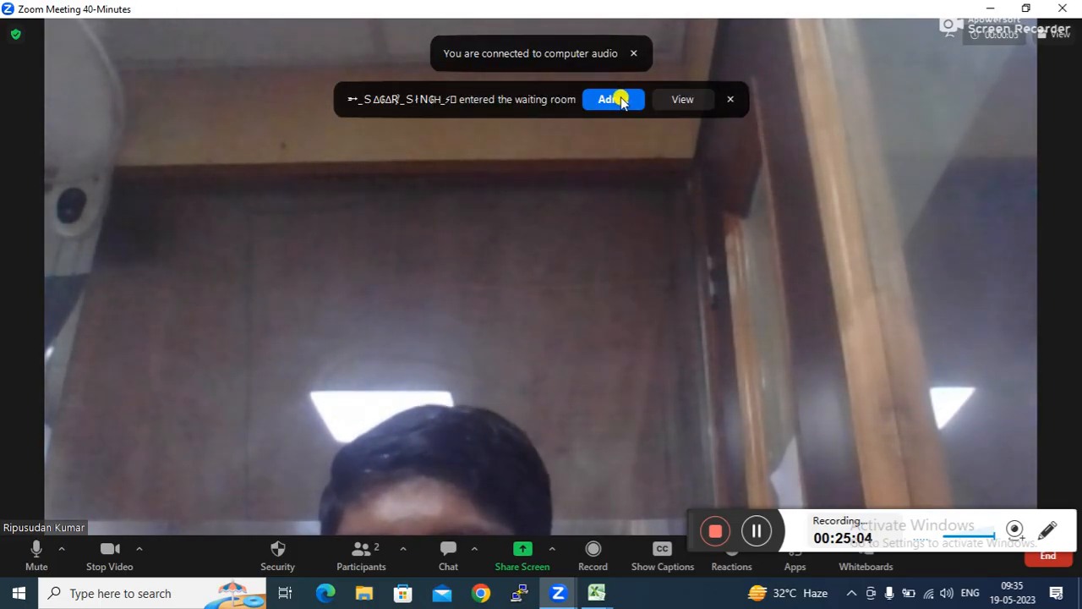
Admit the participant from the waiting room and turn off the camera
{"action": "left_click", "coordinate": [620, 99]}
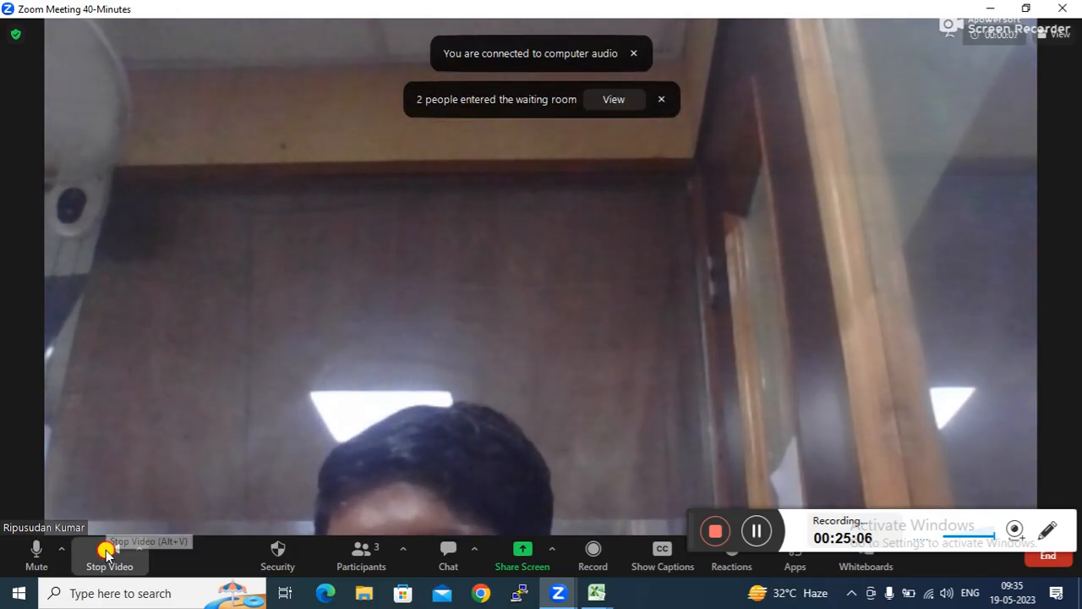
{"action": "left_click", "coordinate": [106, 551]}
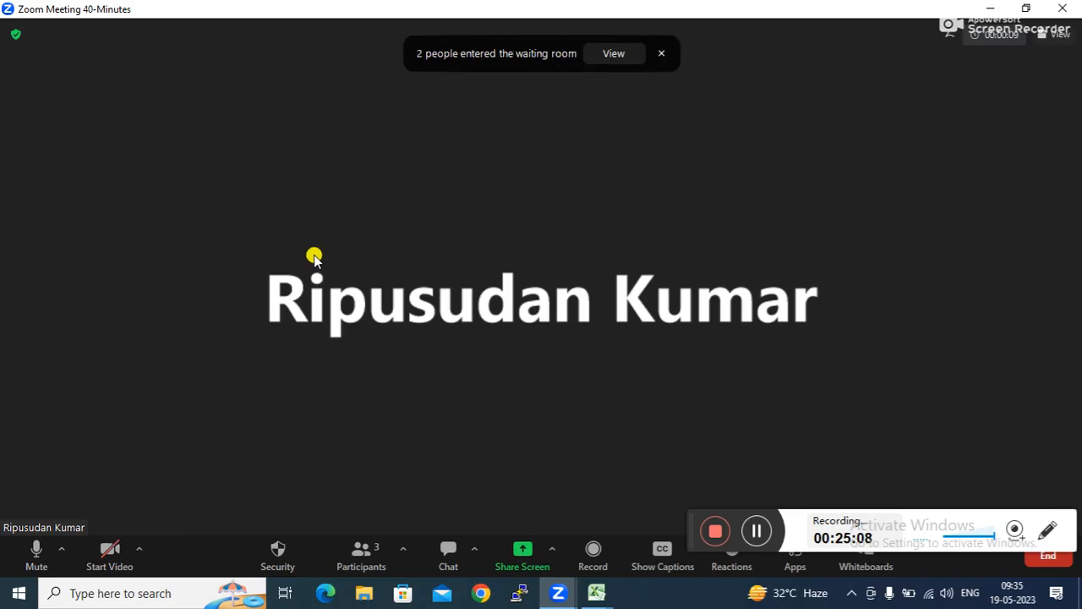
Share the entire screen in the Zoom meeting and minimize the Book1 workbook
{"action": "left_click", "coordinate": [515, 554]}
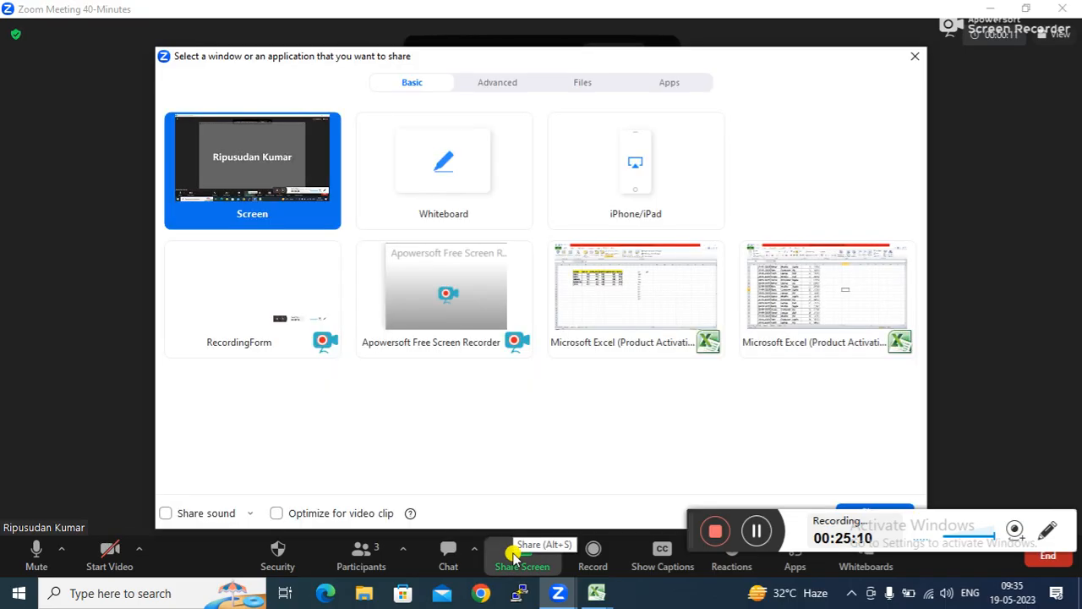
{"action": "left_click", "coordinate": [848, 507]}
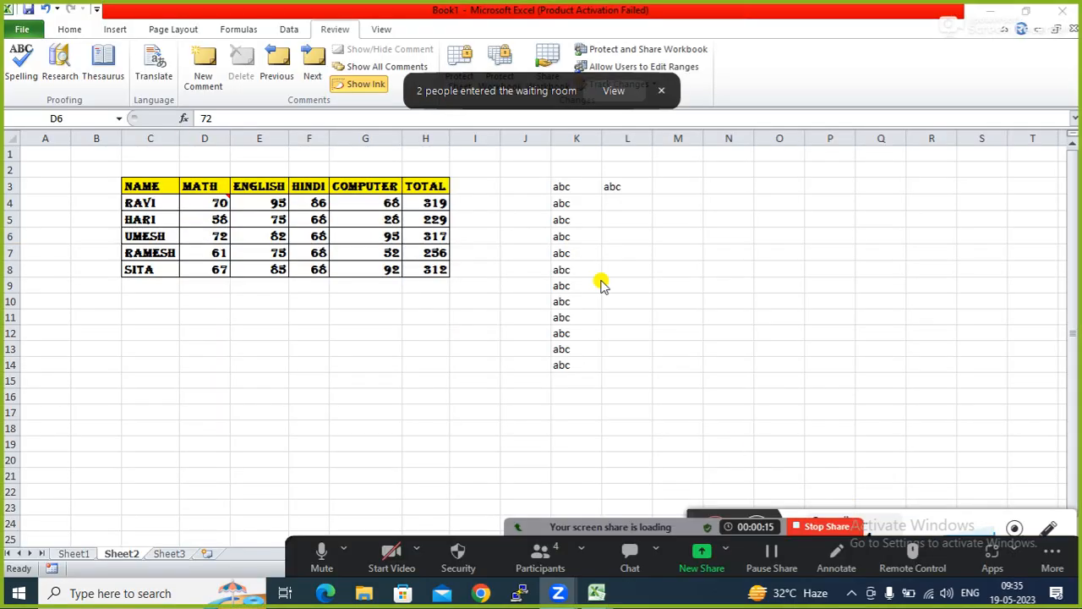
{"action": "left_click", "coordinate": [991, 10]}
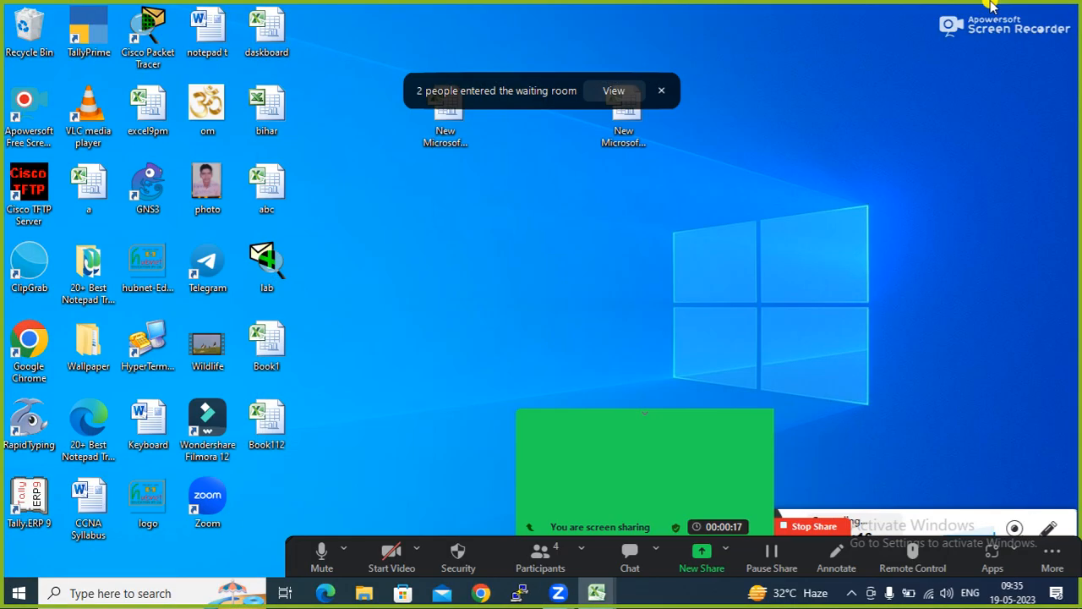
Admit both participants from the Zoom meeting's waiting room
{"action": "left_click", "coordinate": [531, 568]}
{"action": "left_click", "coordinate": [600, 220]}
{"action": "mouse_move", "coordinate": [536, 248]}
{"action": "left_click", "coordinate": [601, 253]}
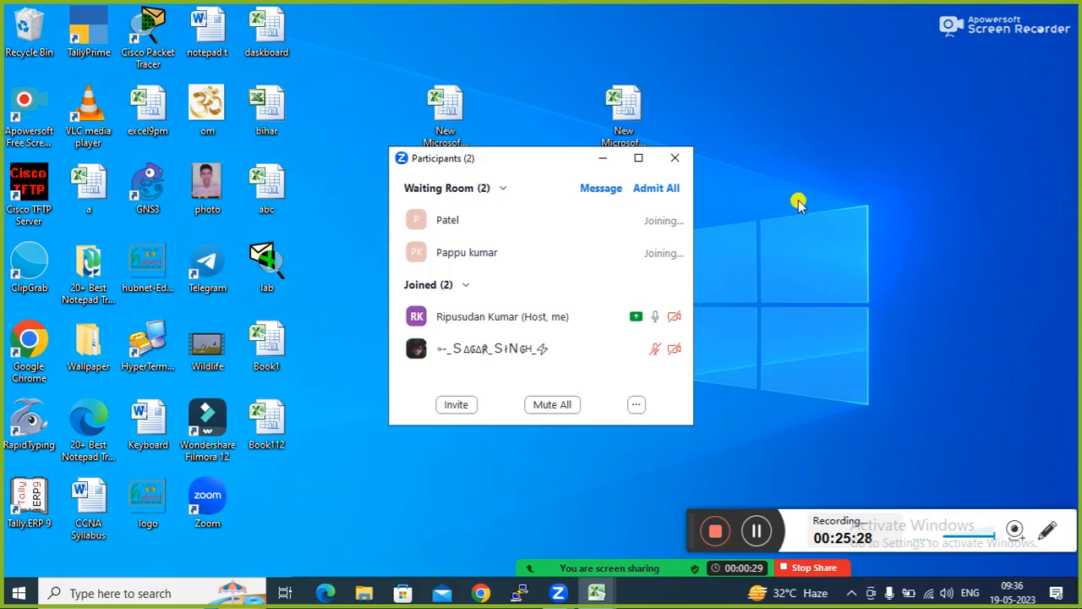
{"action": "right_click", "coordinate": [795, 101]}
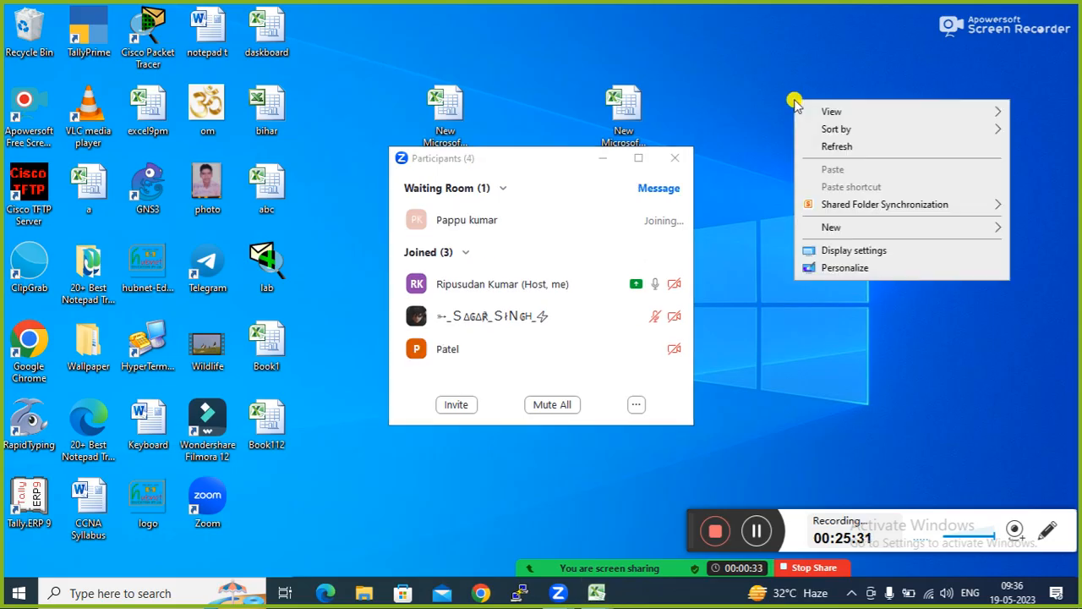
{"action": "left_click", "coordinate": [841, 144]}
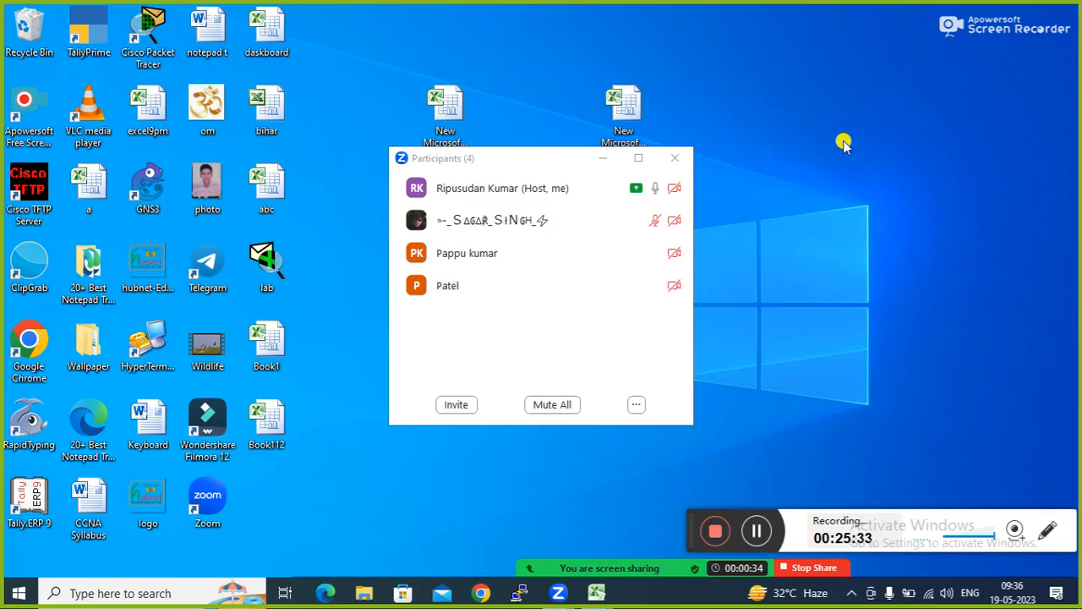
{"action": "right_click", "coordinate": [822, 38]}
{"action": "left_click", "coordinate": [877, 93]}
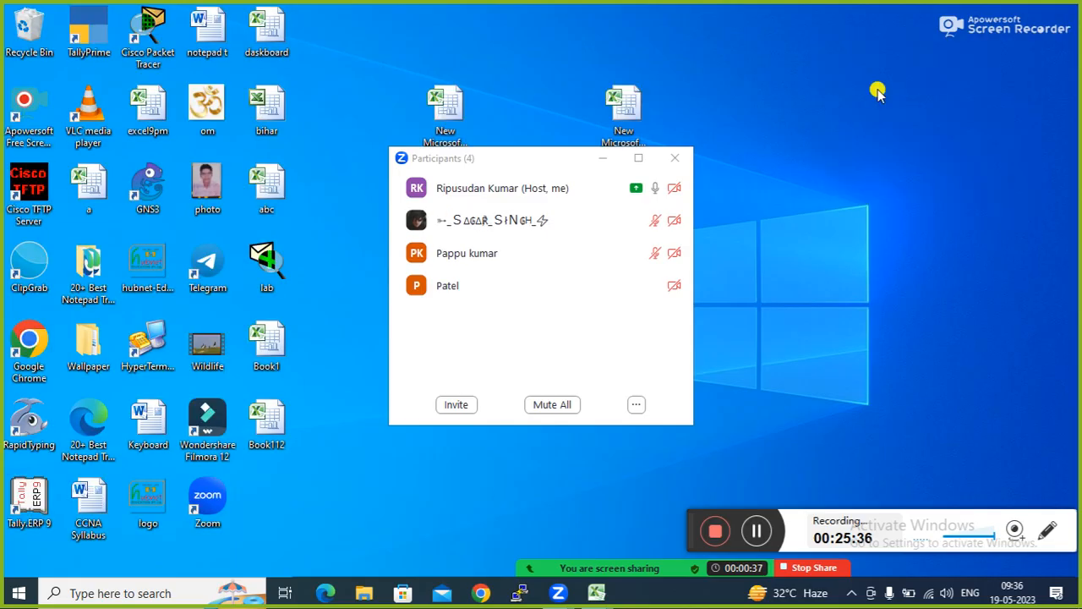
{"action": "right_click", "coordinate": [878, 93]}
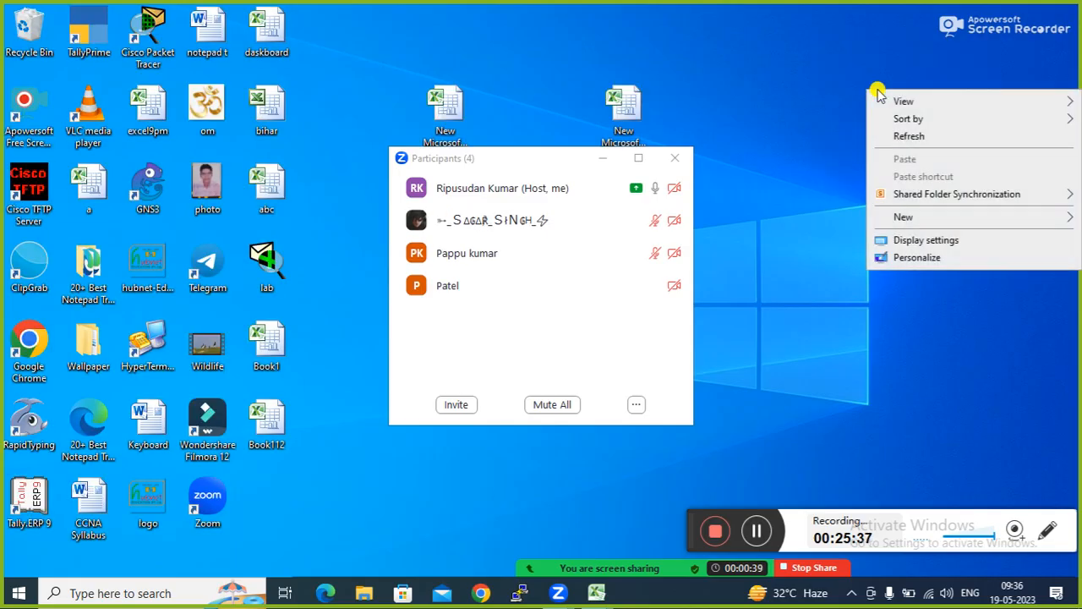
{"action": "left_click", "coordinate": [905, 135]}
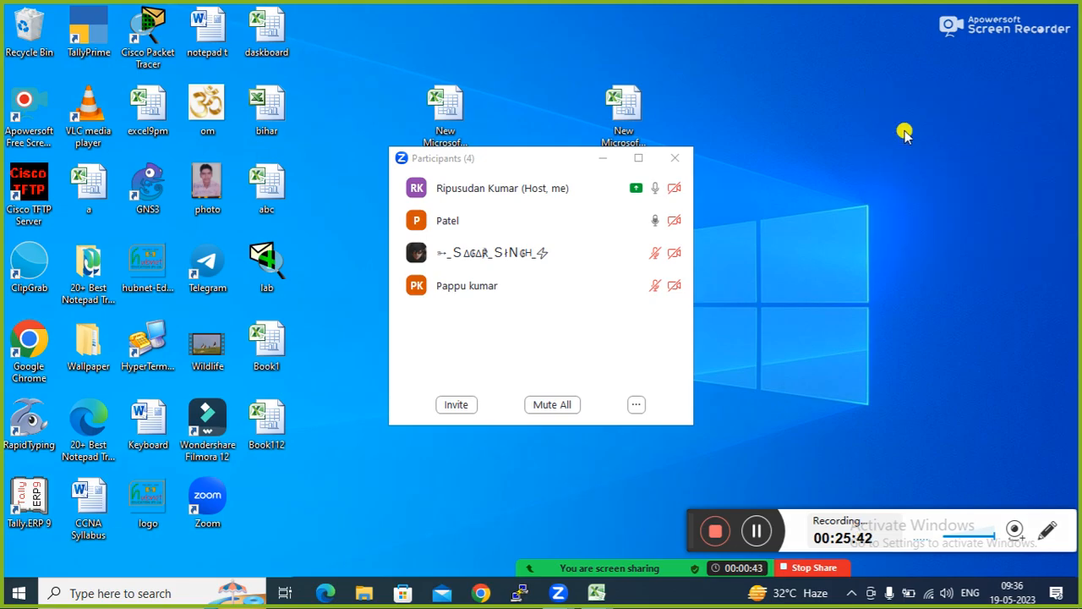
{"action": "right_click", "coordinate": [831, 127]}
{"action": "left_click", "coordinate": [875, 169]}
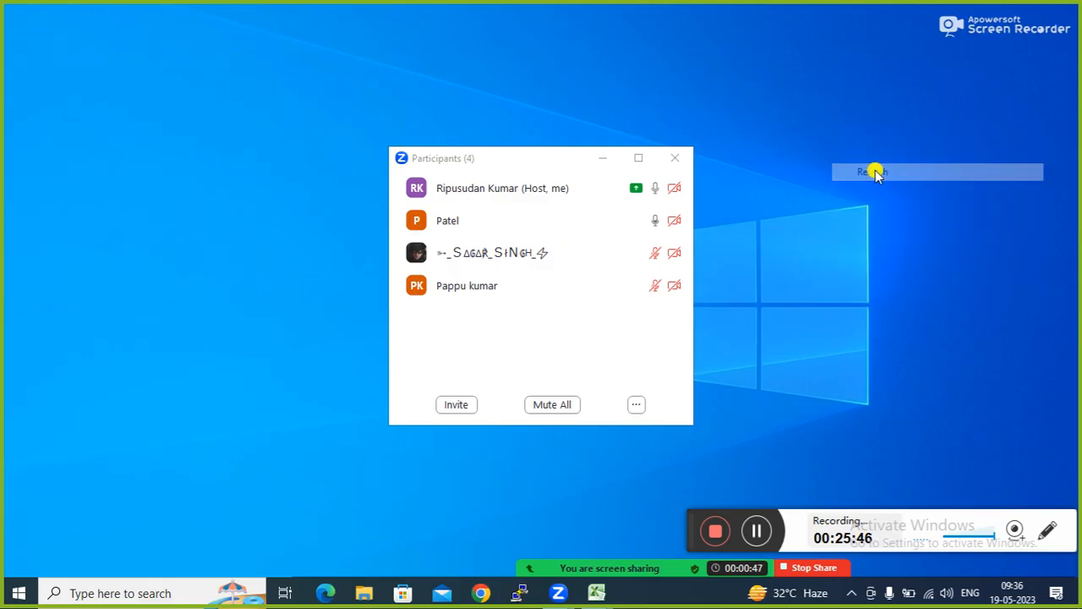
Mute the participant whose microphone is still on in the Zoom participants list
{"action": "mouse_move", "coordinate": [550, 558]}
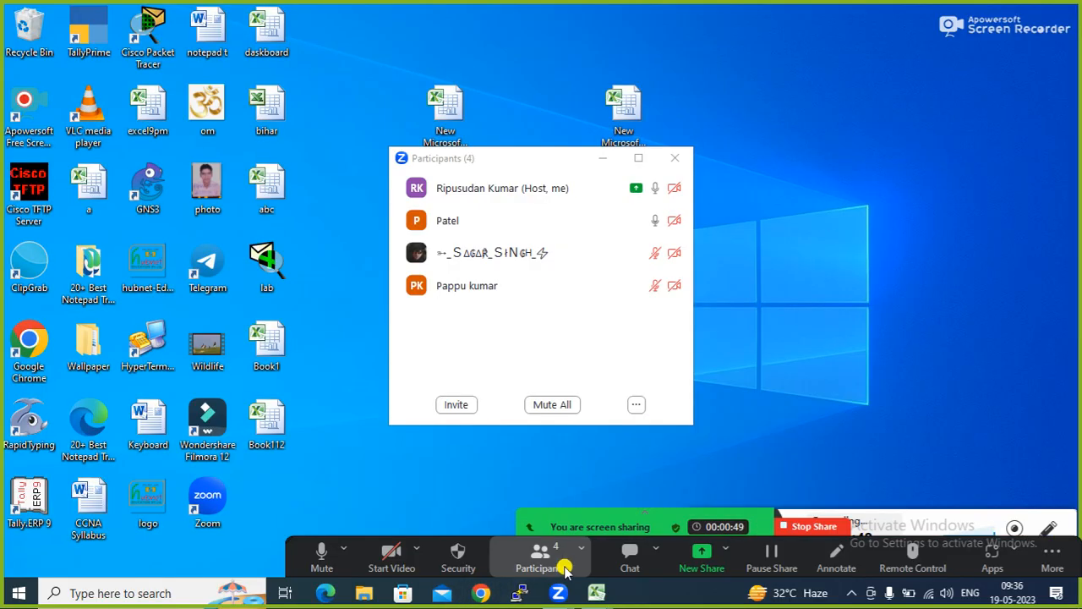
{"action": "left_click", "coordinate": [648, 220]}
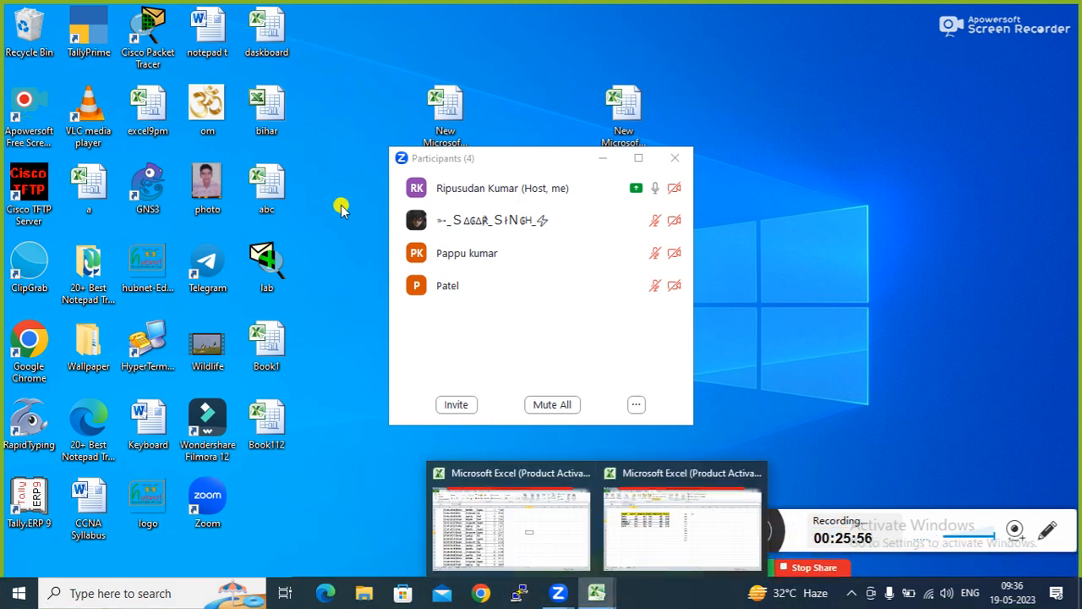
Switch to the Book1 workbook, move the Zoom Participants window off the marks table and minimize it
{"action": "left_click", "coordinate": [629, 527]}
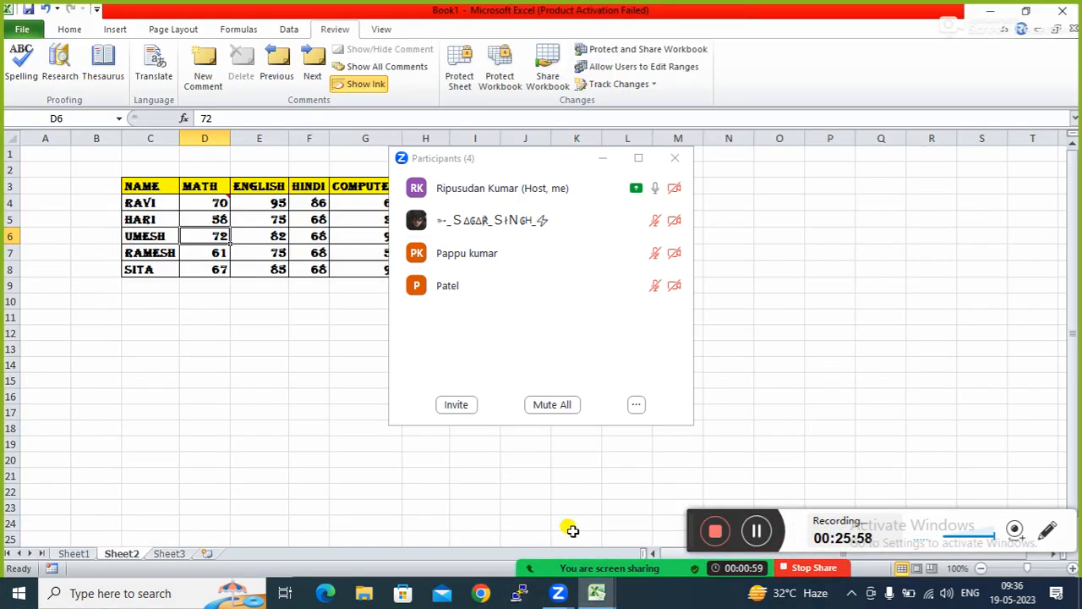
{"action": "left_click", "coordinate": [337, 409]}
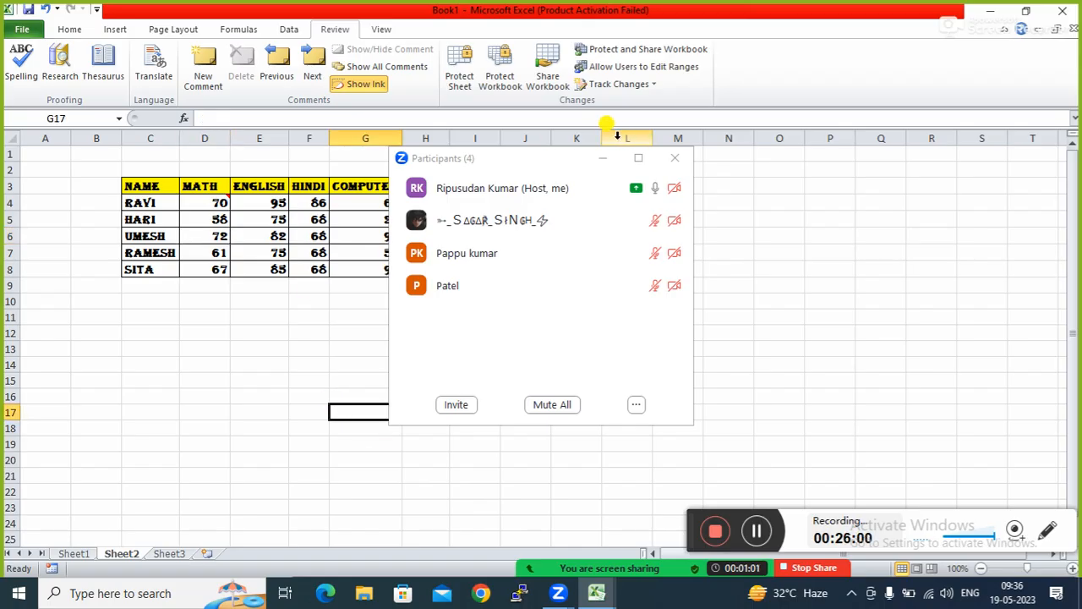
{"action": "left_click_drag", "start_coordinate": [549, 162], "coordinate": [922, 72]}
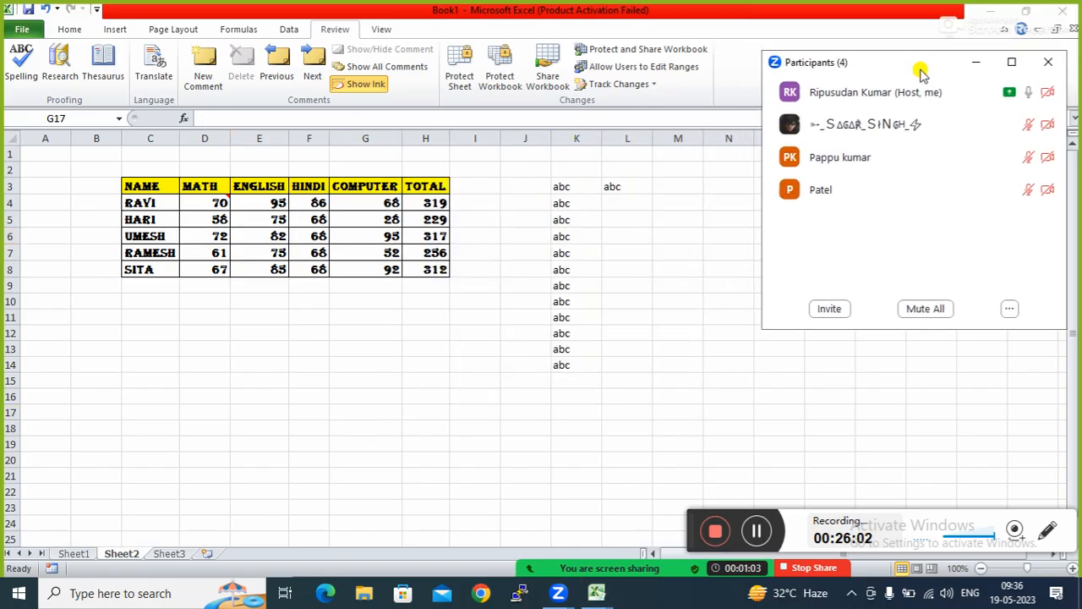
{"action": "left_click", "coordinate": [975, 62]}
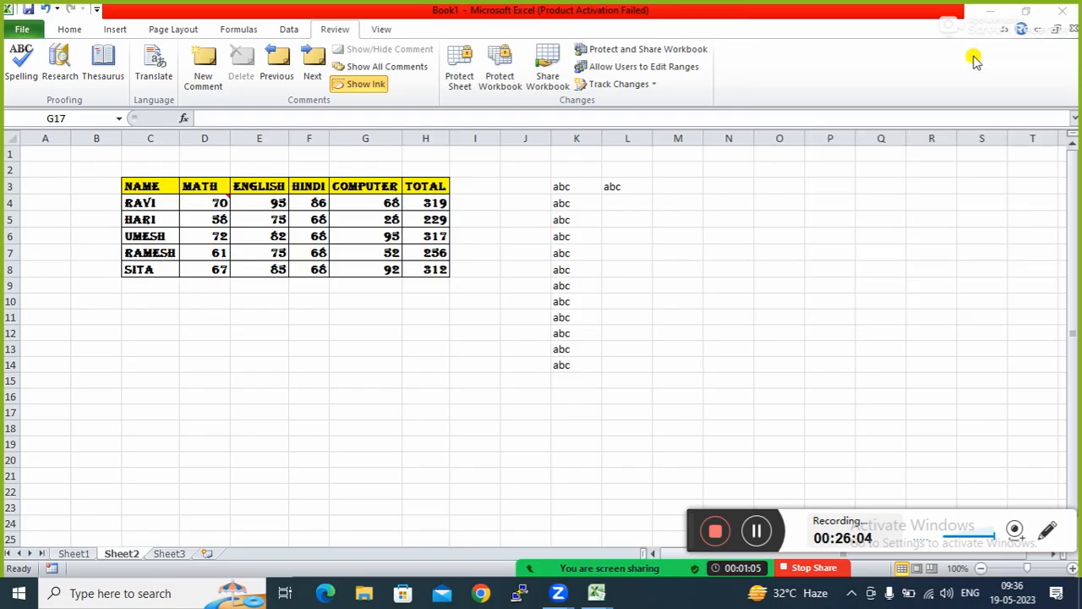
View the comment attached to the MATH mark in cell D4
{"action": "left_click", "coordinate": [305, 365]}
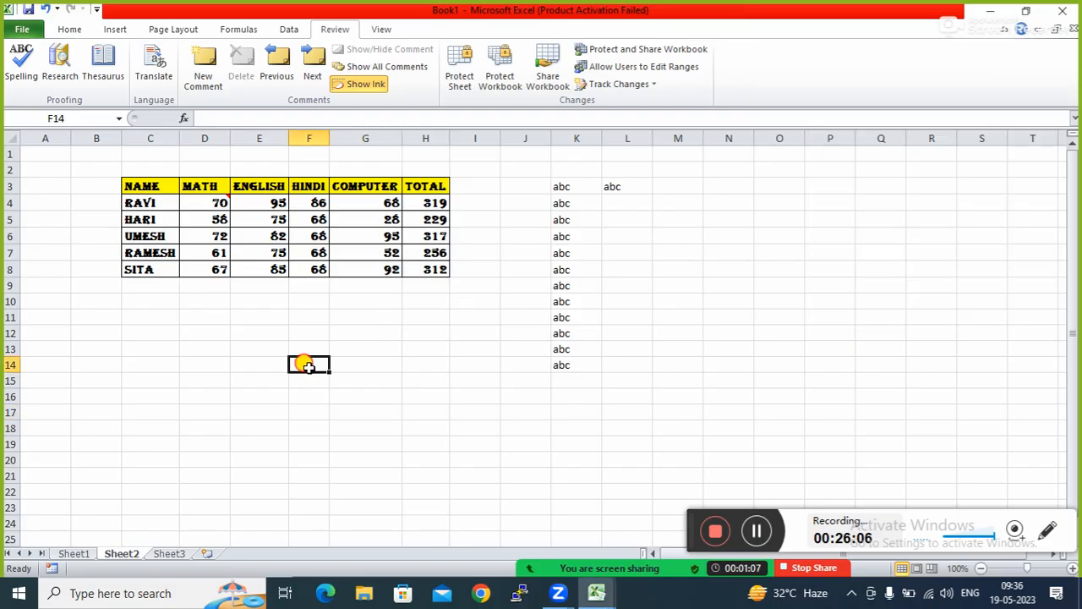
{"action": "left_click", "coordinate": [171, 327]}
{"action": "left_click", "coordinate": [235, 233]}
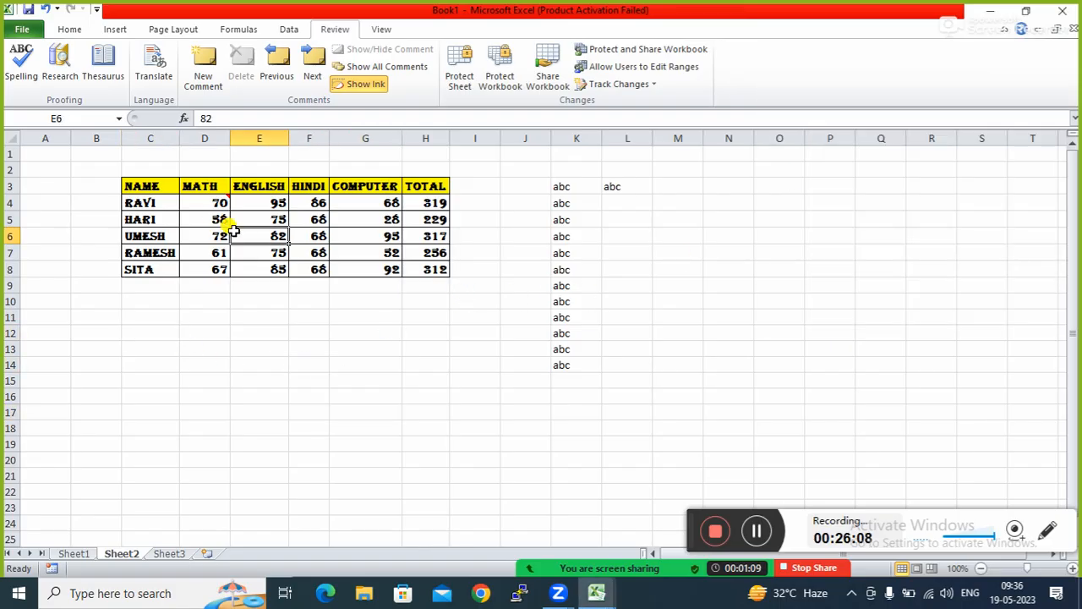
{"action": "left_click", "coordinate": [200, 205]}
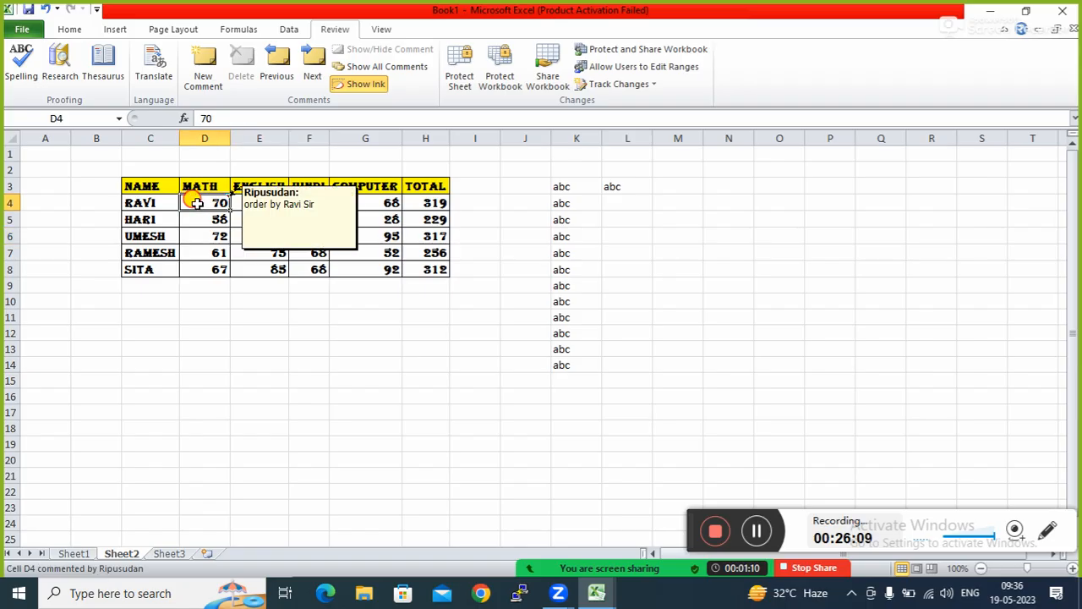
{"action": "left_click", "coordinate": [218, 251]}
Clear the comments from the marks table C3:H8 and check cell D4
{"action": "left_click", "coordinate": [148, 187]}
{"action": "left_click_drag", "start_coordinate": [148, 187], "coordinate": [435, 264]}
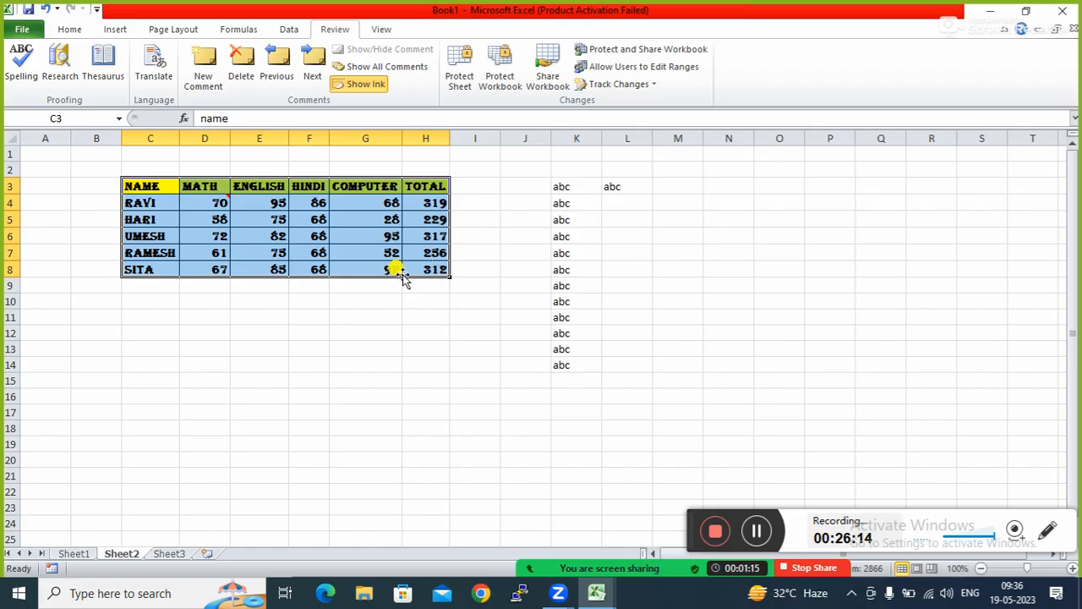
{"action": "left_click", "coordinate": [70, 29]}
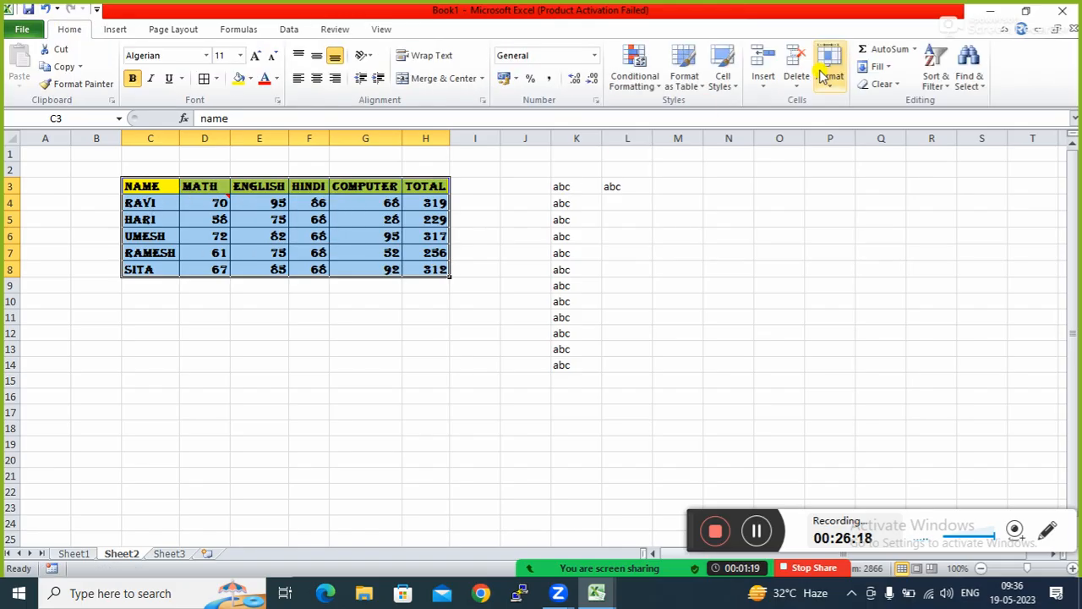
{"action": "left_click", "coordinate": [884, 84]}
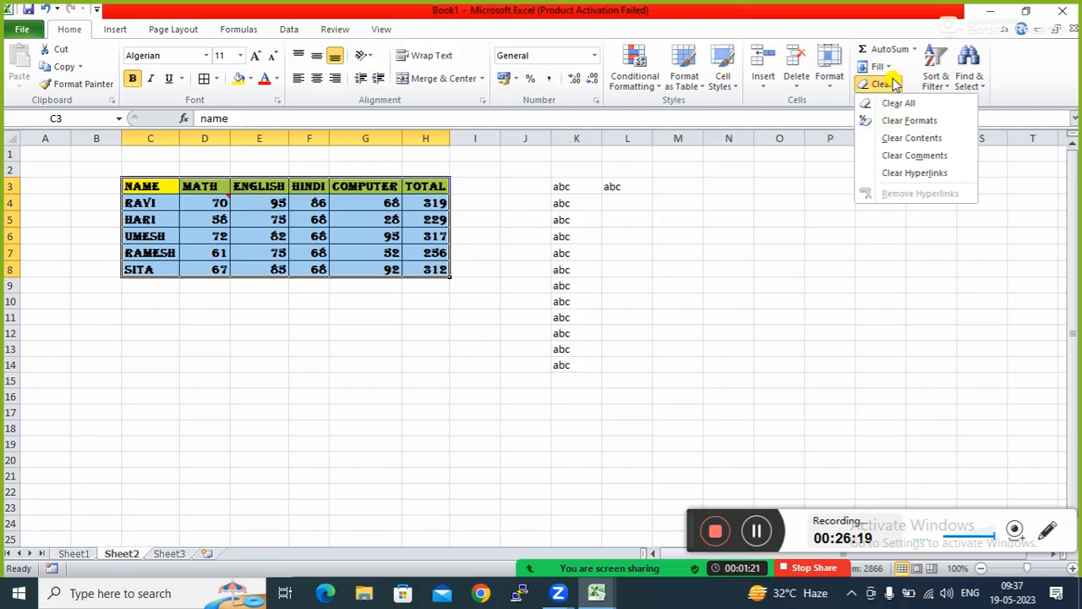
{"action": "left_click", "coordinate": [922, 152]}
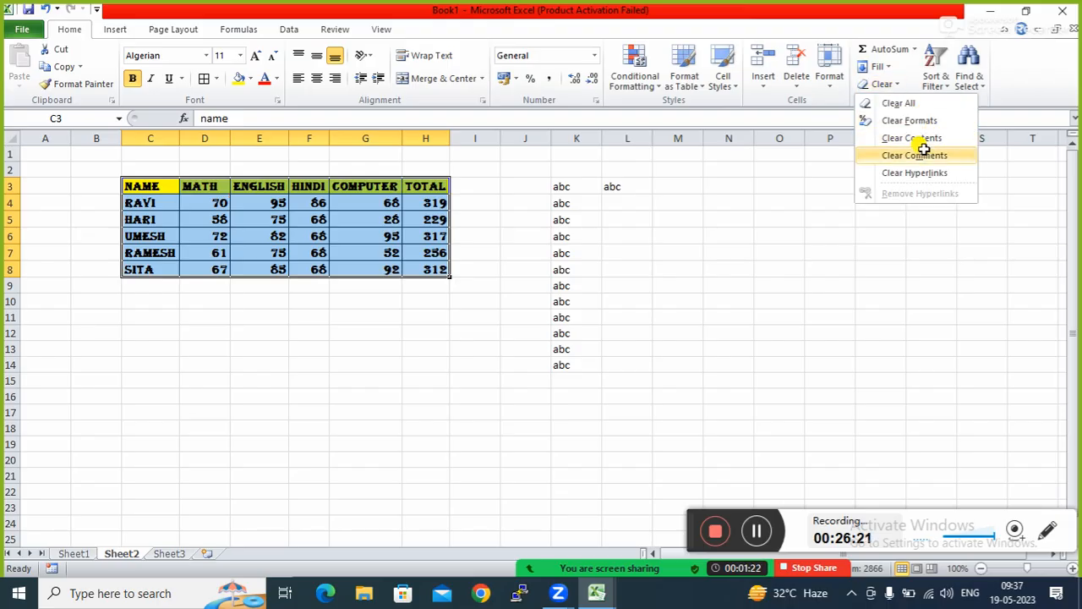
{"action": "left_click", "coordinate": [304, 230]}
{"action": "left_click", "coordinate": [193, 207]}
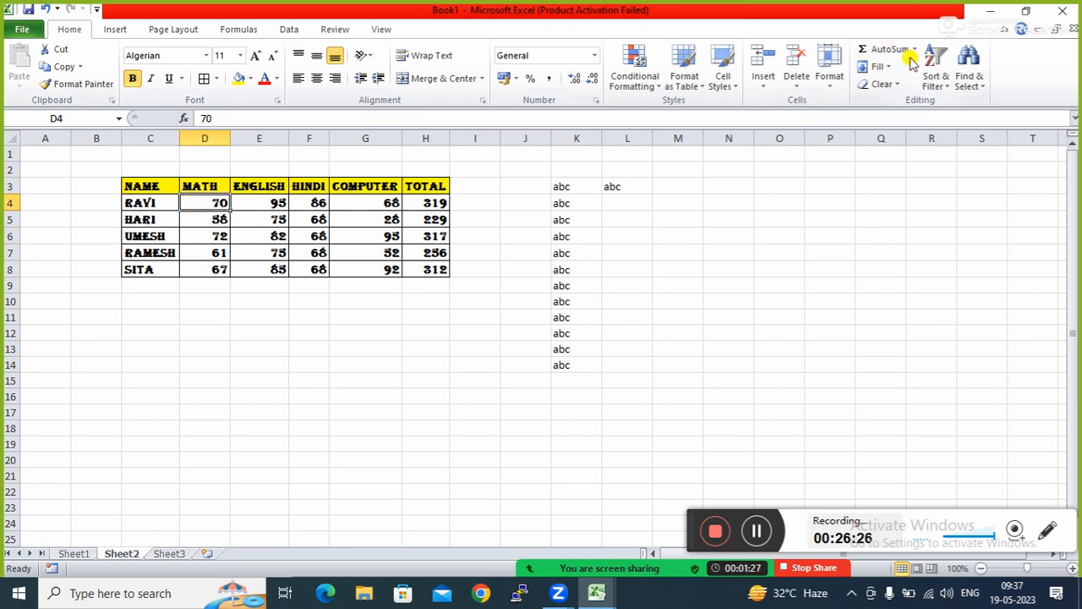
Review the Clear options, including the description of Clear Hyperlinks, without applying any of them
{"action": "left_click", "coordinate": [888, 84]}
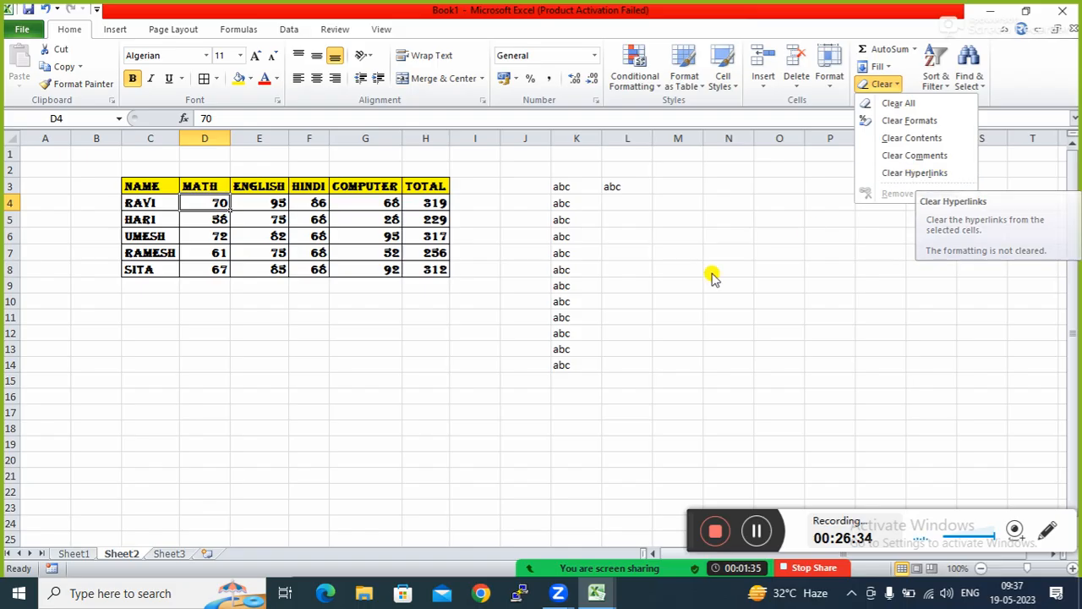
{"action": "left_click", "coordinate": [623, 306]}
{"action": "left_click", "coordinate": [258, 220]}
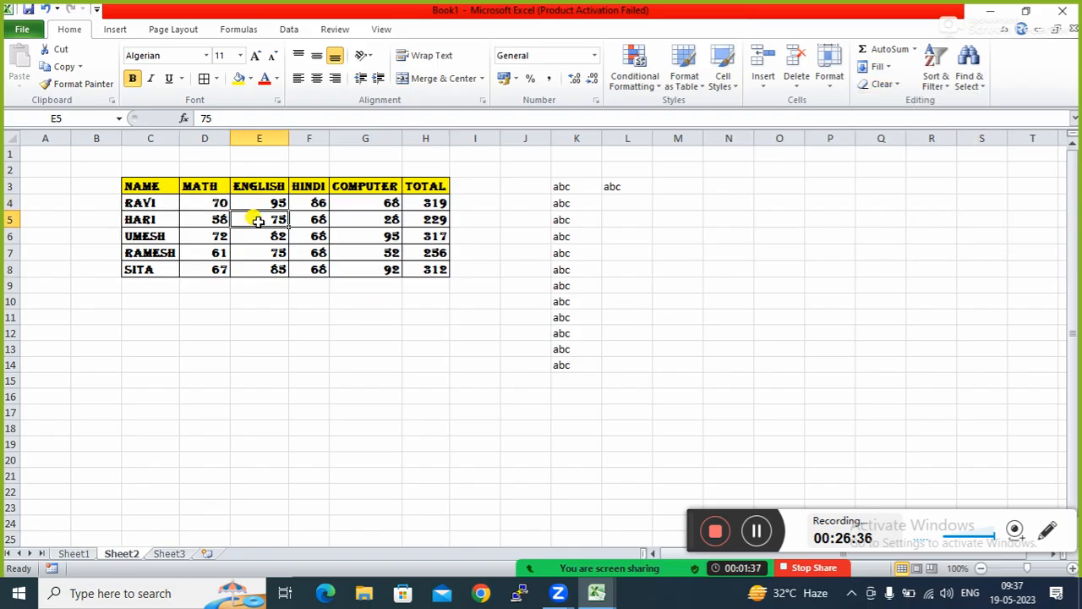
{"action": "left_click", "coordinate": [150, 204]}
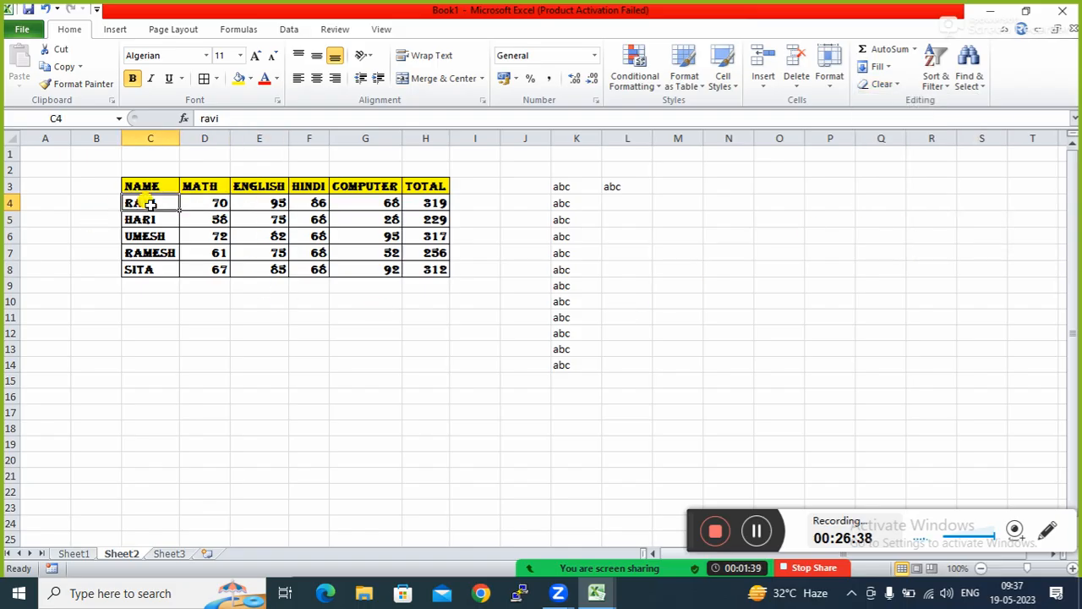
Insert a hyperlink on cell D4 that points to cell A1 of Sheet1 in this document
{"action": "left_click", "coordinate": [204, 205]}
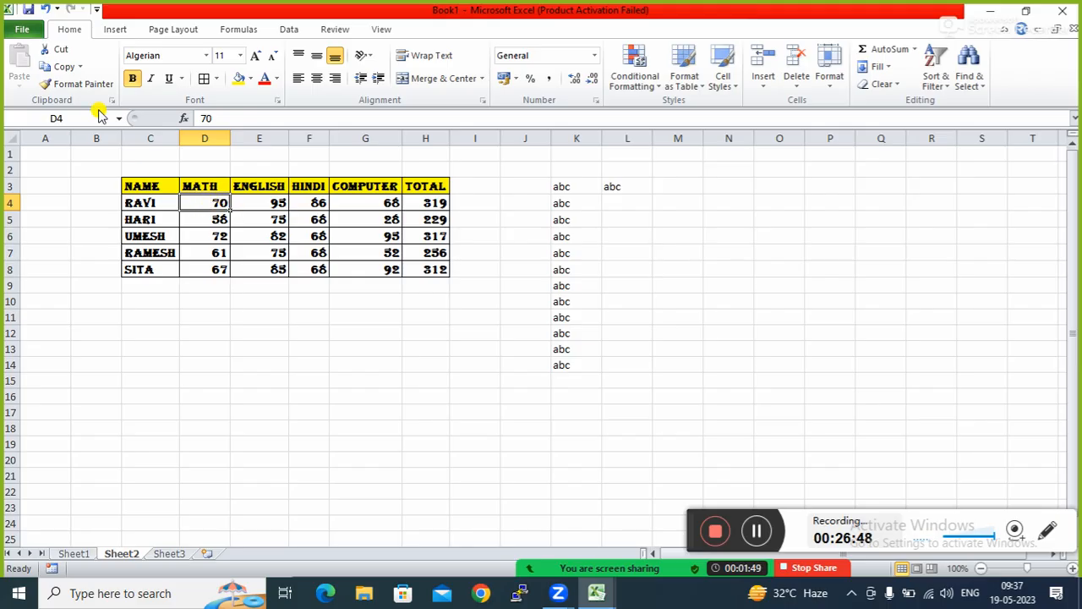
{"action": "left_click", "coordinate": [112, 34]}
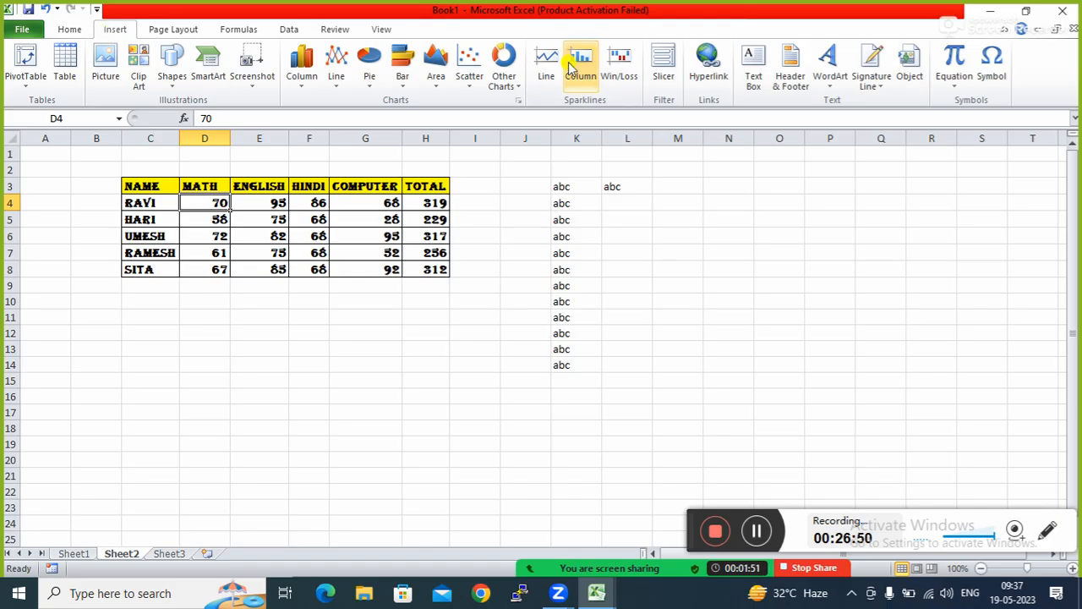
{"action": "left_click", "coordinate": [709, 78]}
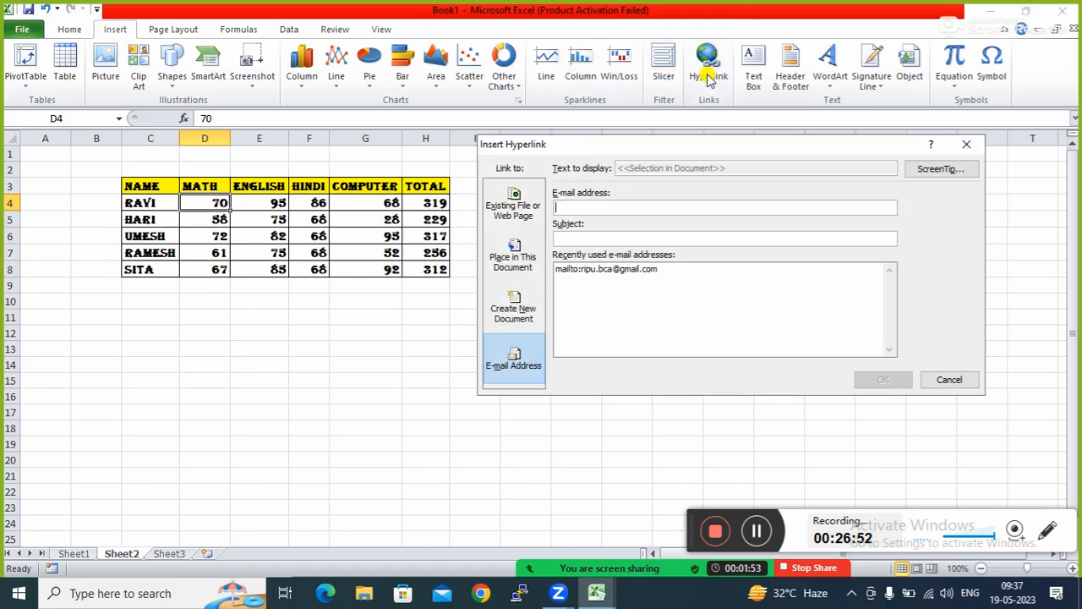
{"action": "left_click", "coordinate": [511, 258]}
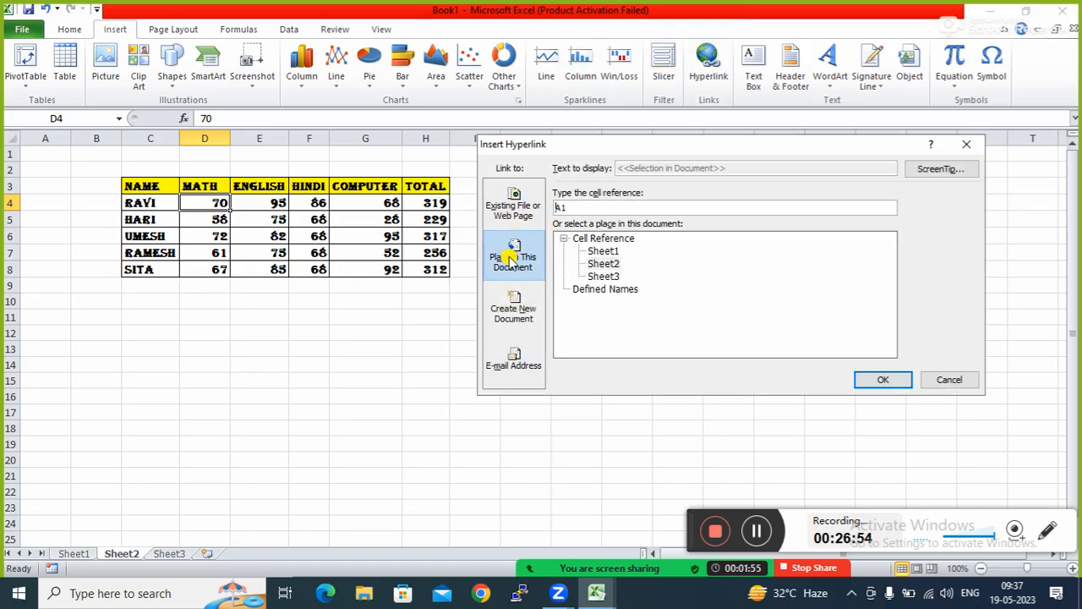
{"action": "left_click", "coordinate": [593, 251]}
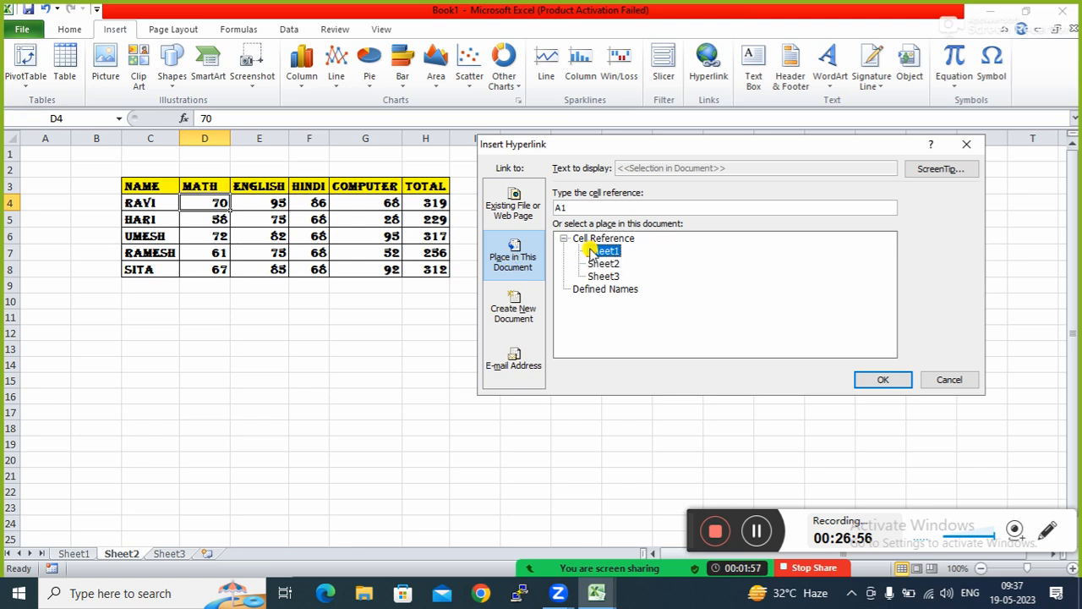
{"action": "left_click", "coordinate": [880, 380]}
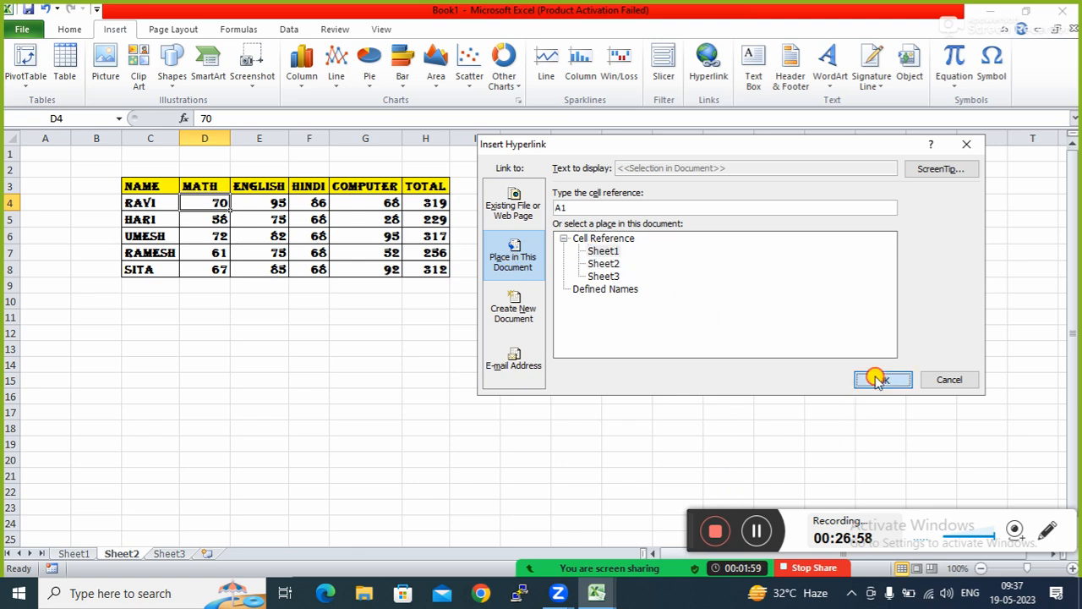
{"action": "left_click", "coordinate": [339, 380]}
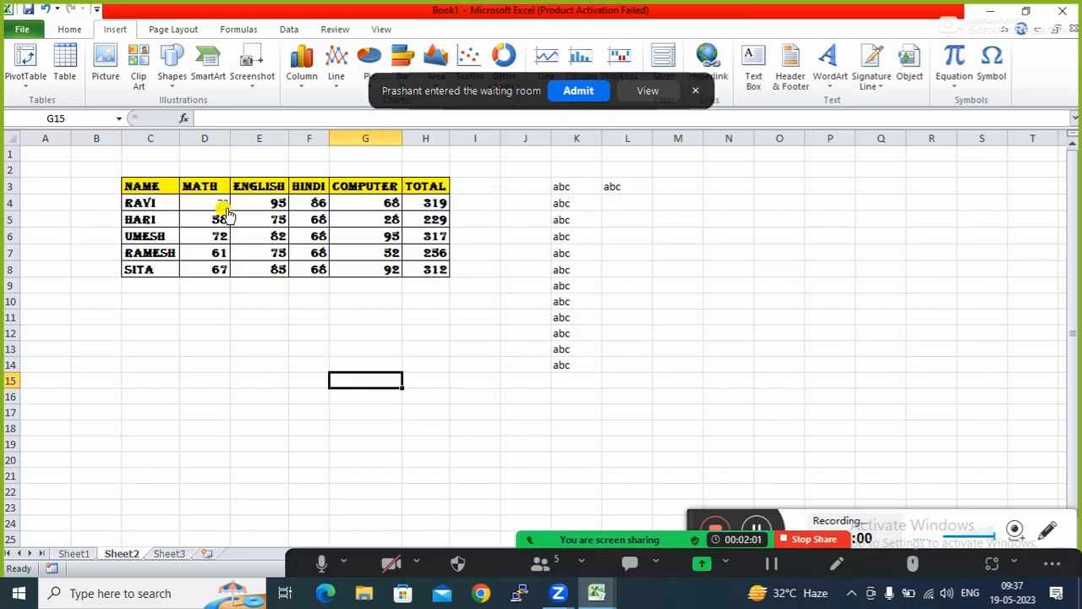
Admit the participant from the Zoom meeting's waiting room
{"action": "left_click", "coordinate": [585, 95]}
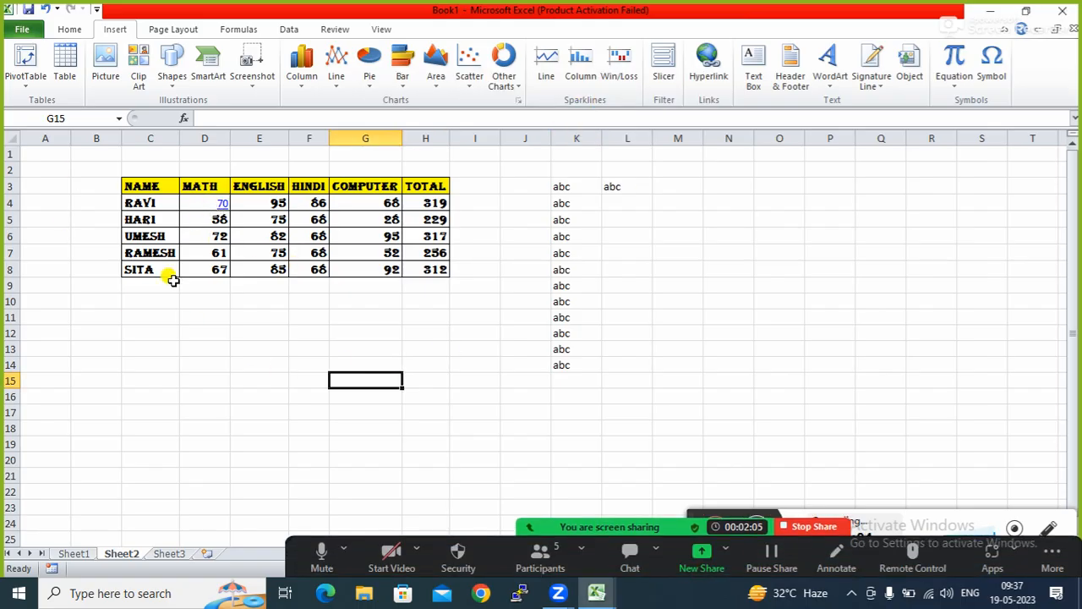
Follow the hyperlink in cell D4 to test it, and return to Sheet2
{"action": "left_click", "coordinate": [220, 204]}
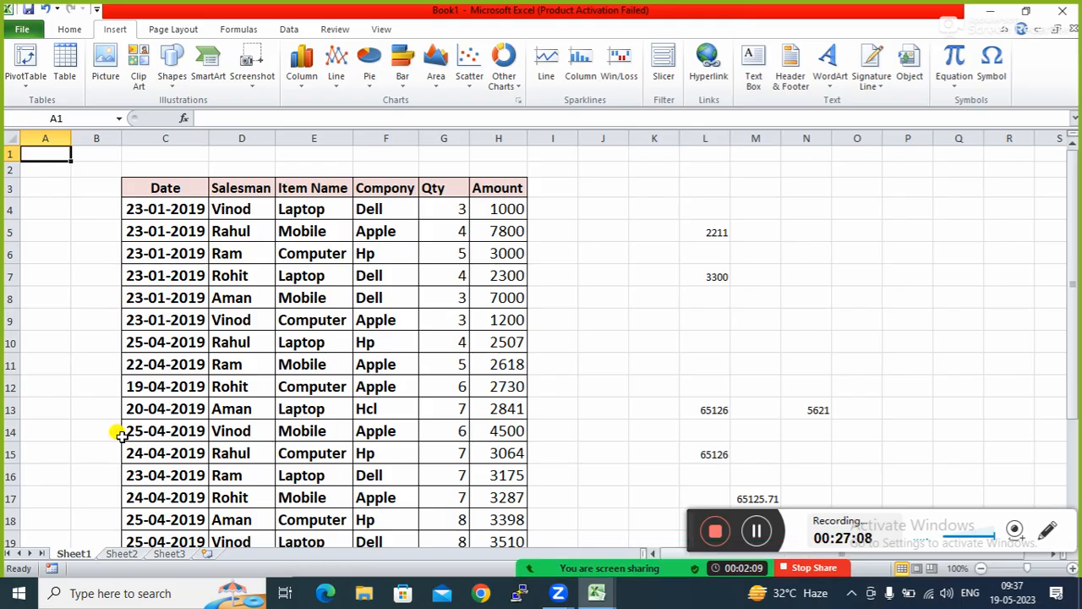
{"action": "left_click", "coordinate": [122, 554]}
{"action": "left_click", "coordinate": [236, 314]}
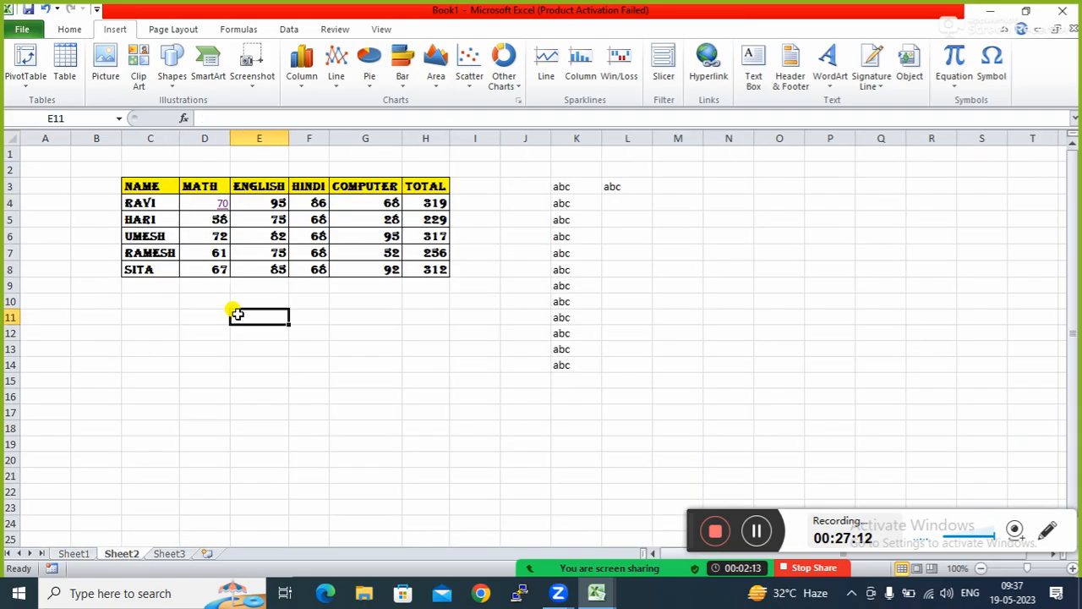
Apply Clear Hyperlinks to the marks table's data rows, C4:H8, on Sheet2
{"action": "left_click_drag", "start_coordinate": [150, 203], "coordinate": [429, 264]}
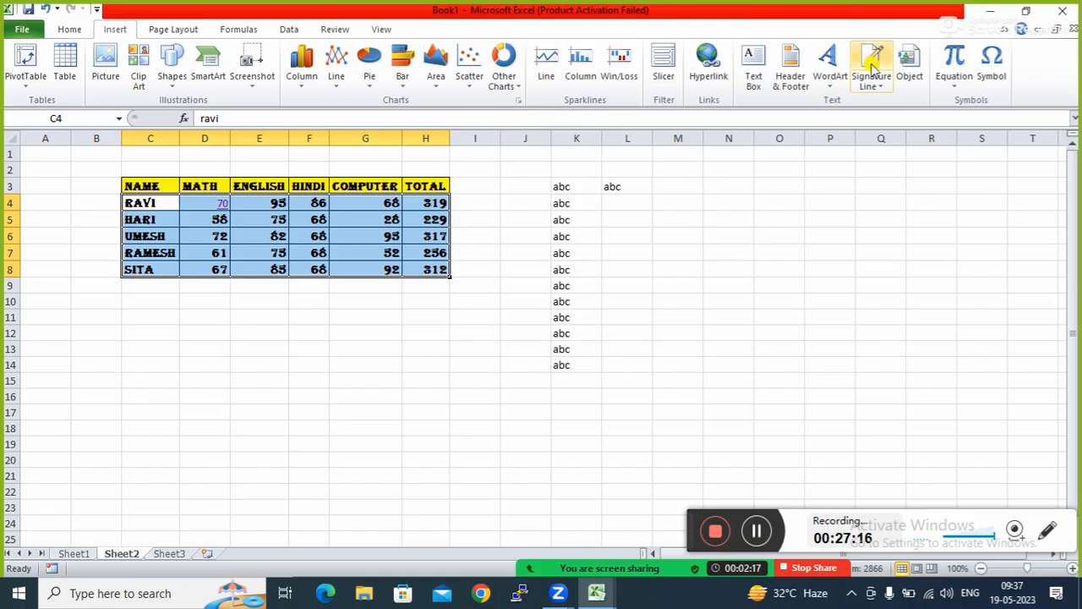
{"action": "left_click", "coordinate": [71, 30]}
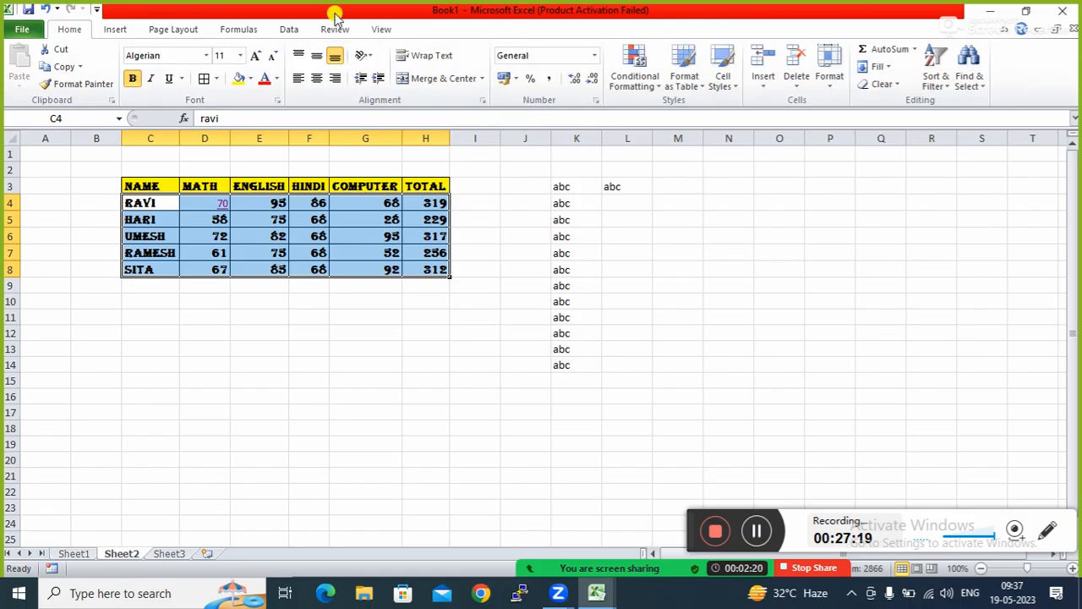
{"action": "left_click", "coordinate": [899, 87]}
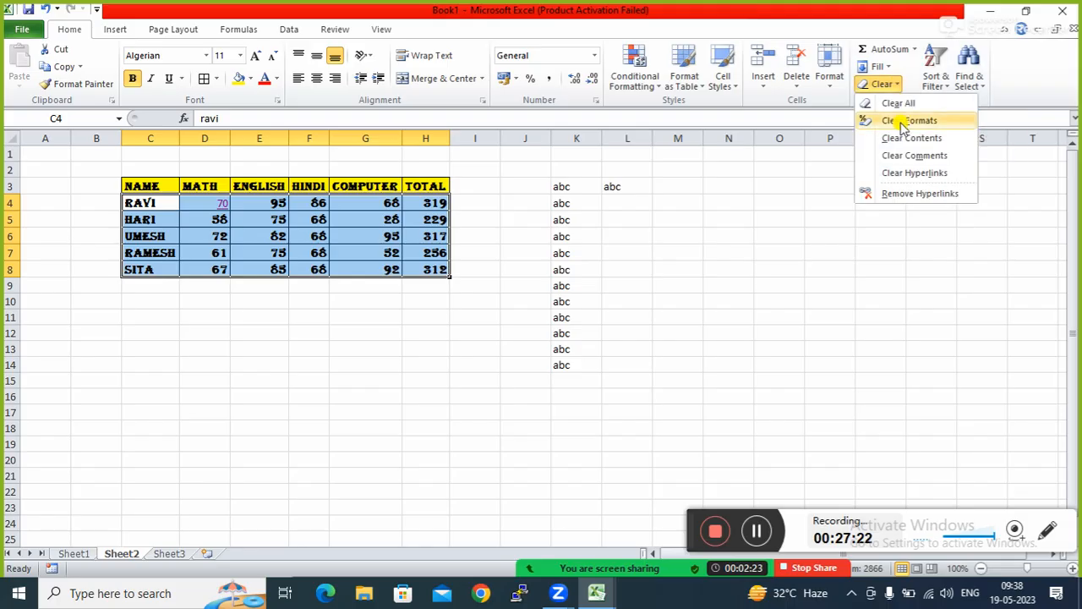
{"action": "left_click", "coordinate": [914, 173]}
{"action": "left_click", "coordinate": [640, 266]}
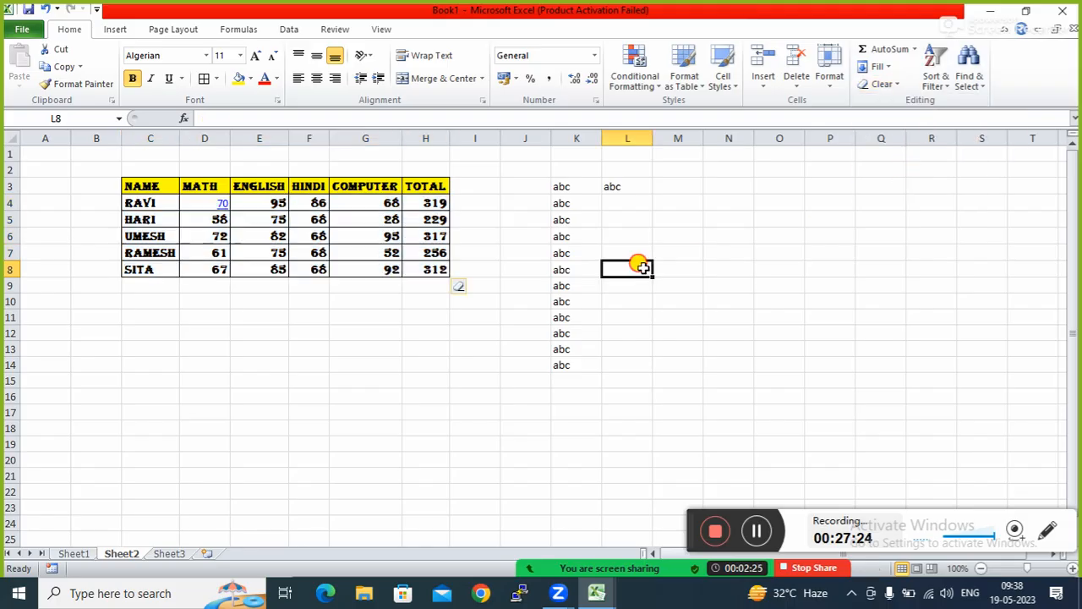
Test whether cell D4 still works as a link
{"action": "left_click", "coordinate": [220, 203]}
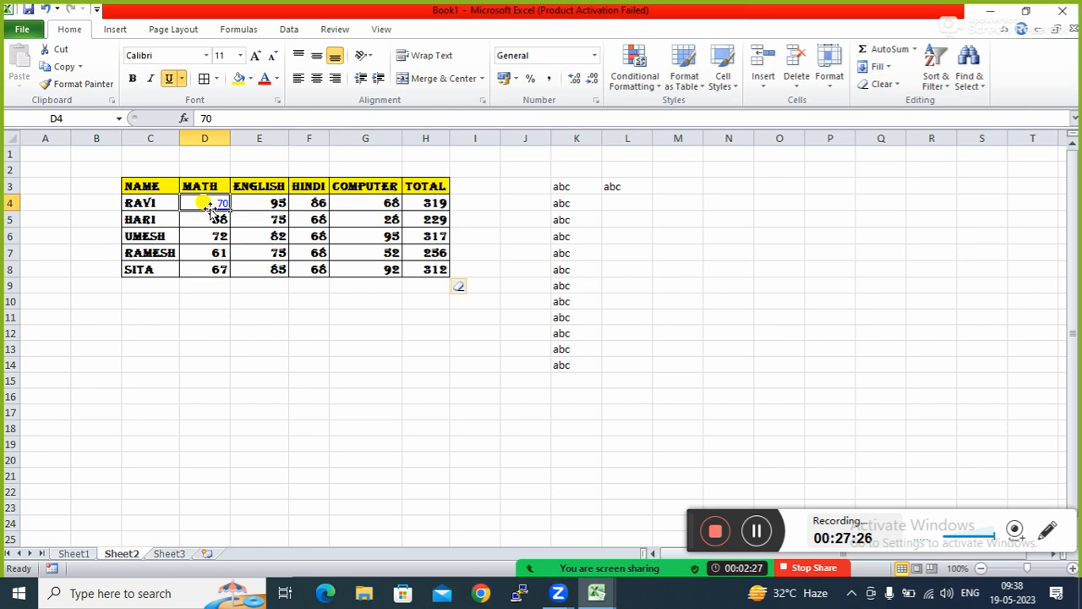
{"action": "left_click", "coordinate": [261, 202]}
{"action": "left_click", "coordinate": [224, 202]}
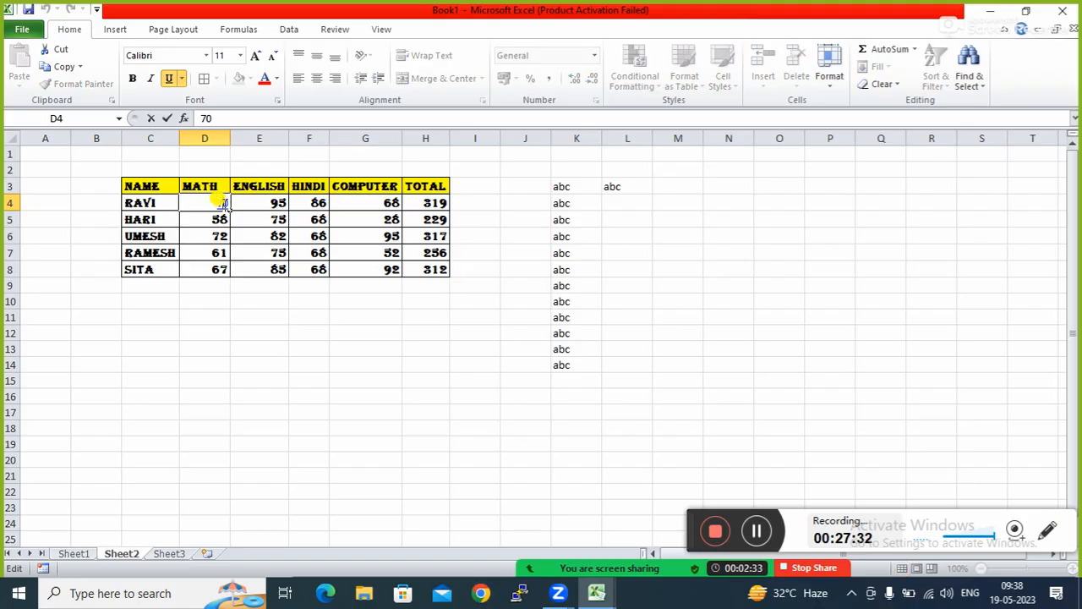
{"action": "left_click", "coordinate": [259, 235]}
{"action": "left_click", "coordinate": [209, 201]}
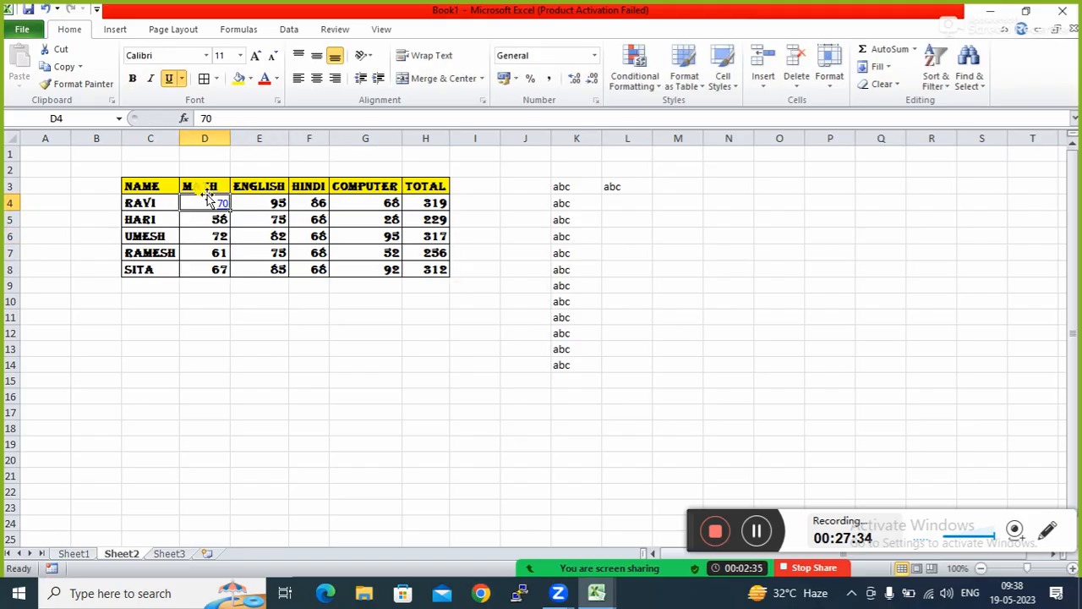
Review the Clear options offered for cell D4, including Remove Hyperlinks, without applying any of them
{"action": "left_click", "coordinate": [895, 86]}
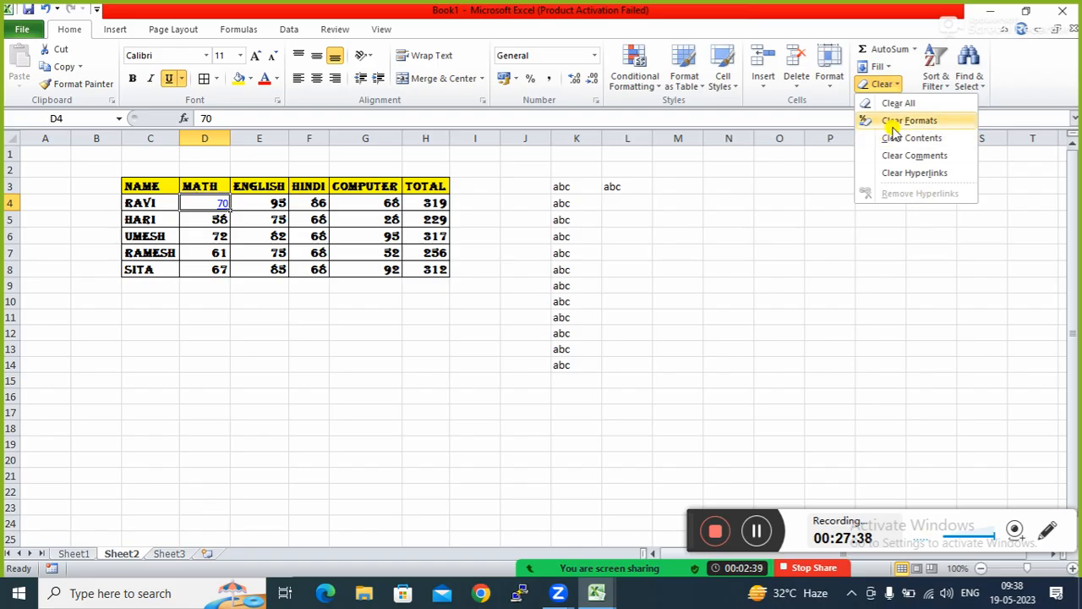
{"action": "left_click", "coordinate": [745, 276]}
{"action": "left_click", "coordinate": [780, 203]}
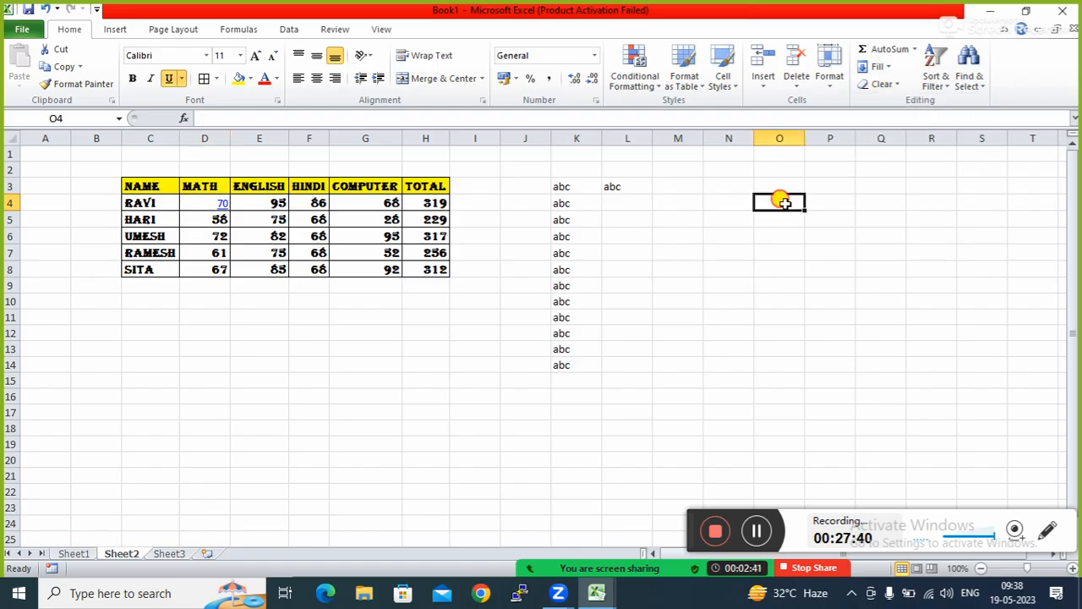
{"action": "left_click", "coordinate": [220, 205]}
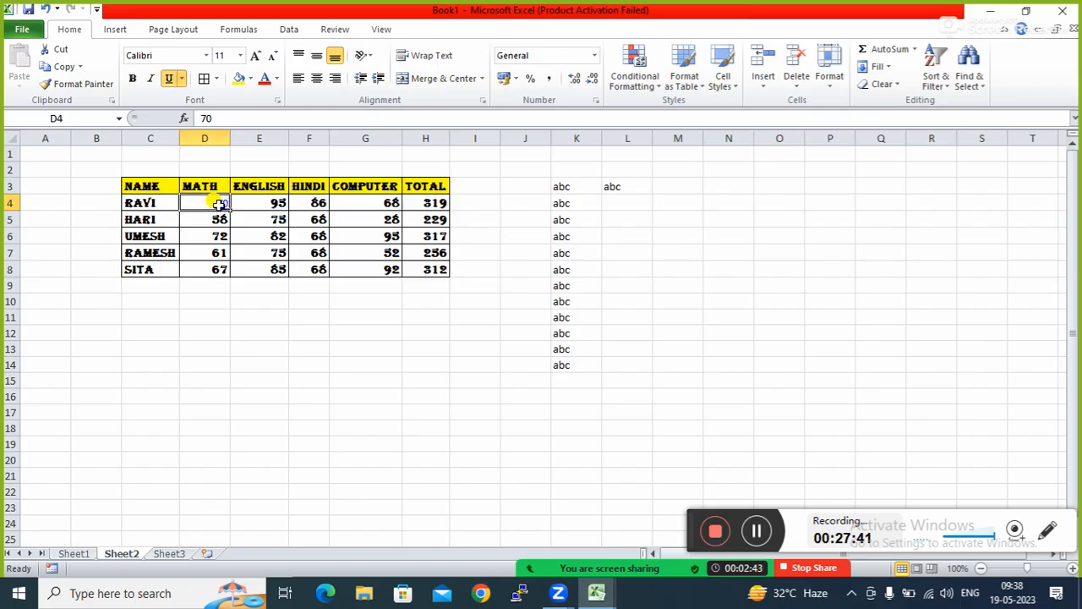
{"action": "left_click", "coordinate": [894, 85]}
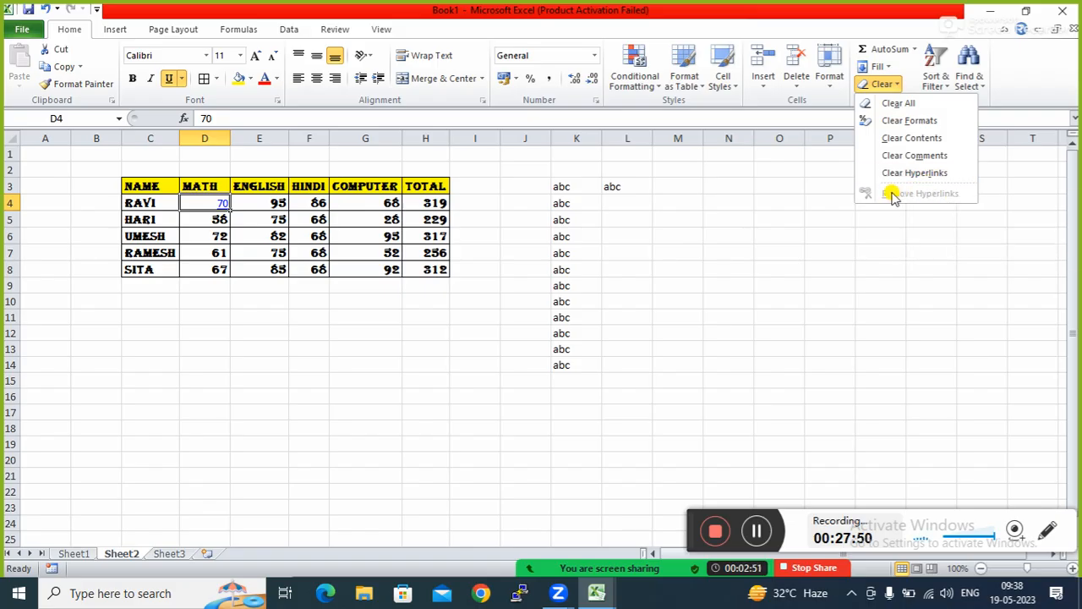
{"action": "left_click", "coordinate": [282, 203]}
Insert a hyperlink on cell E4 that points to Sheet3 in this document
{"action": "left_click", "coordinate": [282, 203]}
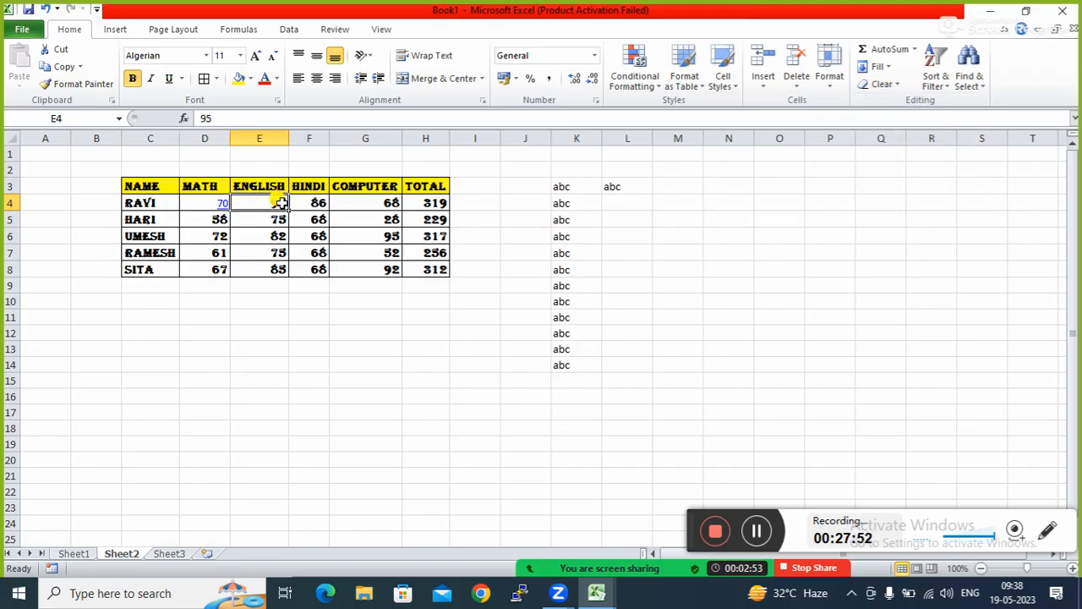
{"action": "left_click", "coordinate": [126, 29]}
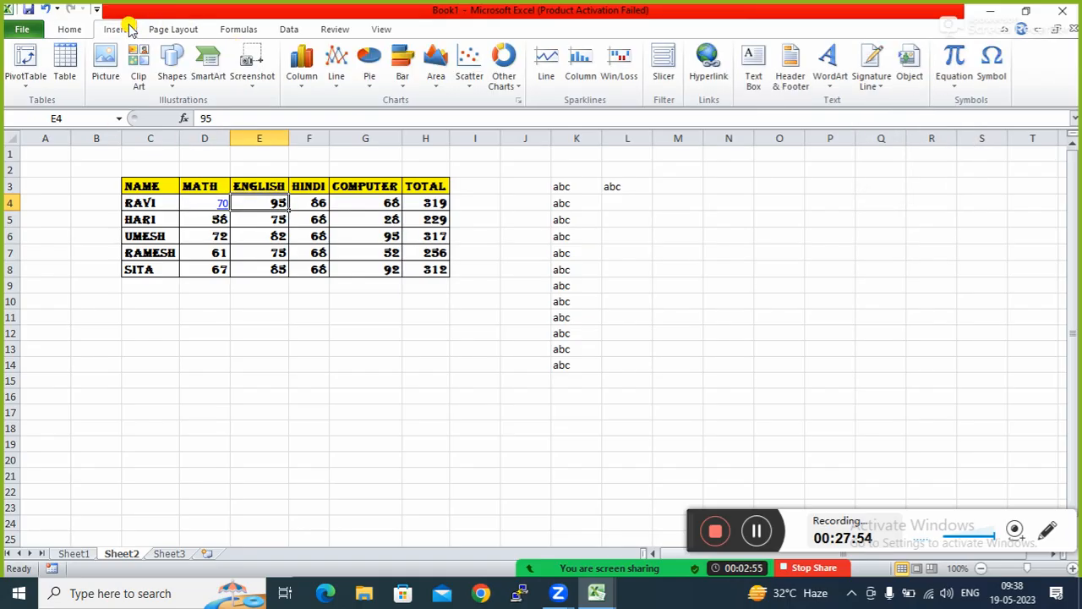
{"action": "left_click", "coordinate": [707, 68]}
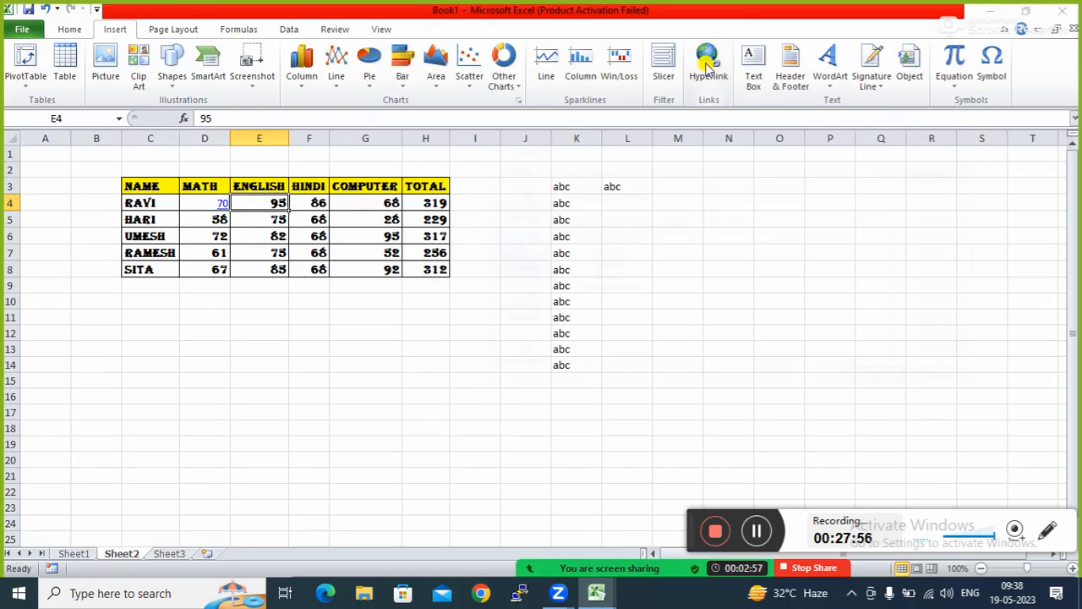
{"action": "left_click", "coordinate": [606, 277]}
{"action": "left_click", "coordinate": [872, 380]}
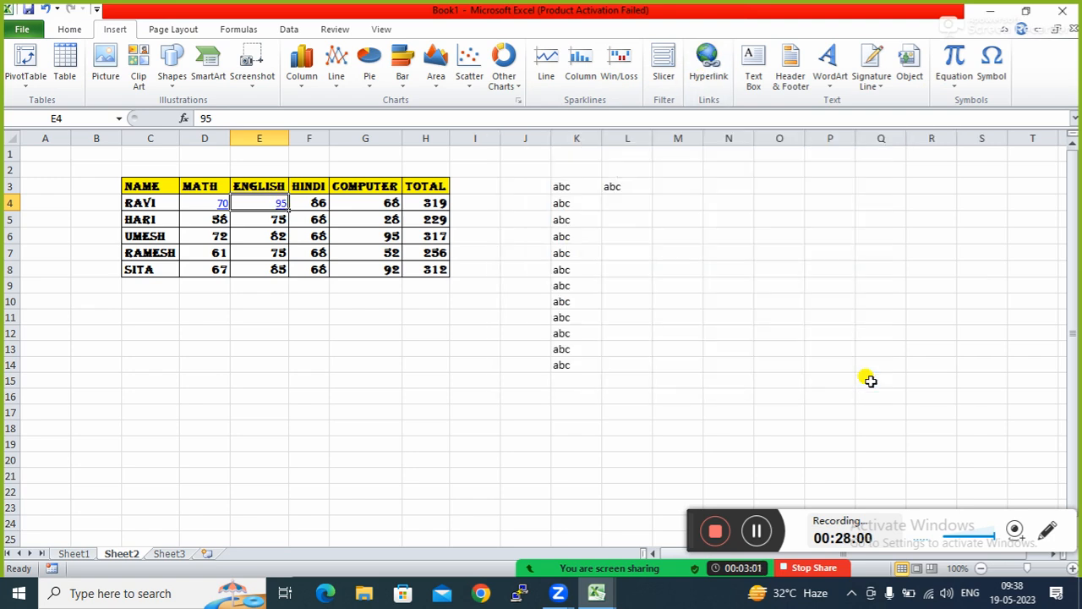
Follow the hyperlink in cell E4 to test it, and return to Sheet2
{"action": "left_click", "coordinate": [410, 328]}
{"action": "left_click", "coordinate": [264, 205]}
{"action": "left_click", "coordinate": [265, 206]}
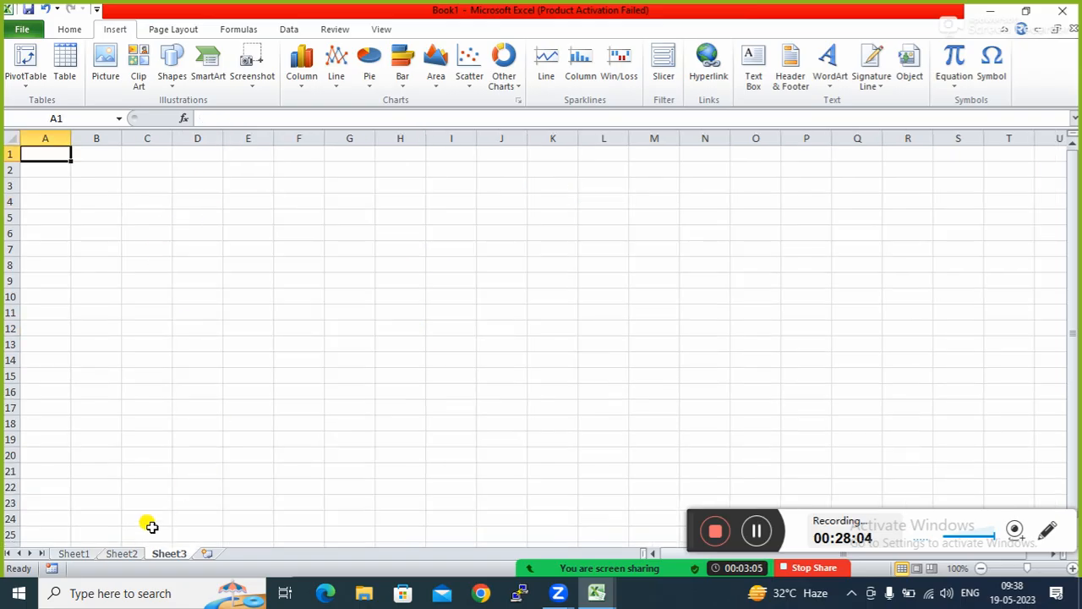
{"action": "left_click", "coordinate": [123, 555]}
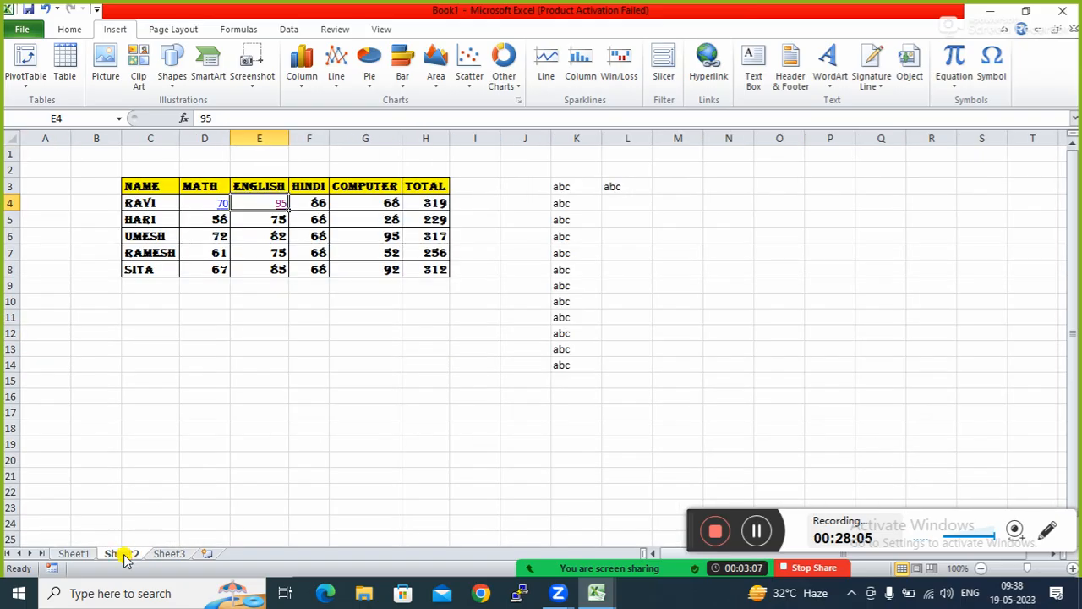
Apply Remove Hyperlinks to cell E4, the first value in the ENGLISH column
{"action": "left_click", "coordinate": [279, 236]}
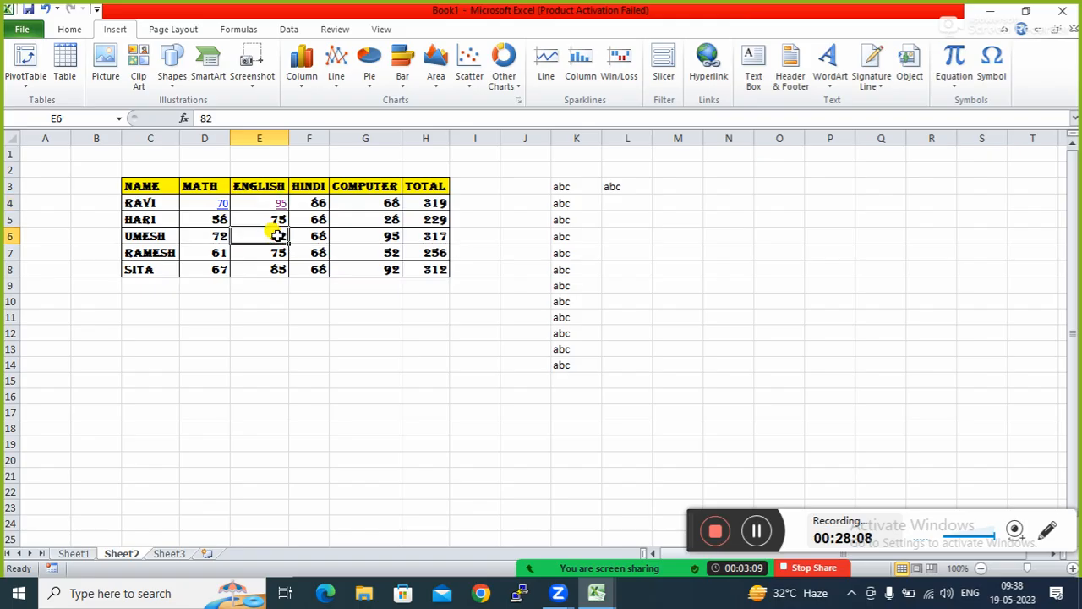
{"action": "key", "text": "Up"}
{"action": "key", "text": "Up"}
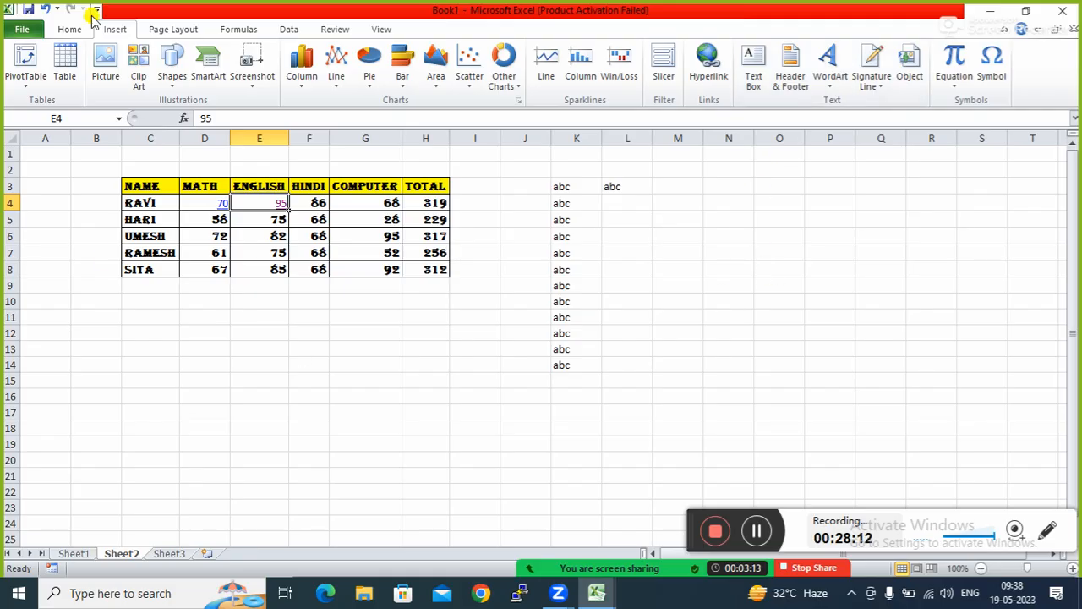
{"action": "left_click", "coordinate": [73, 30]}
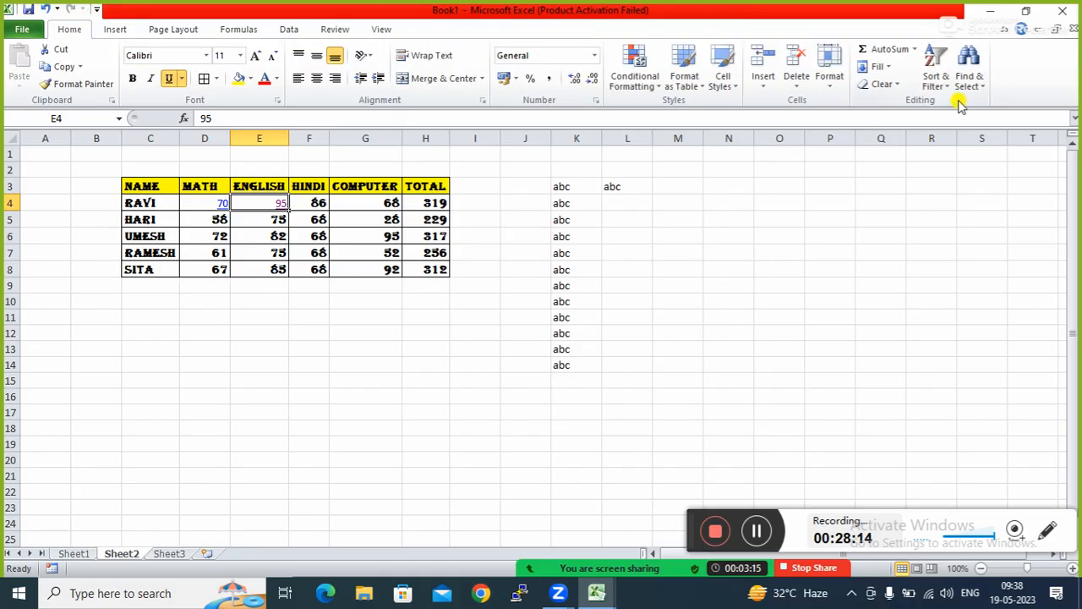
{"action": "left_click", "coordinate": [903, 86]}
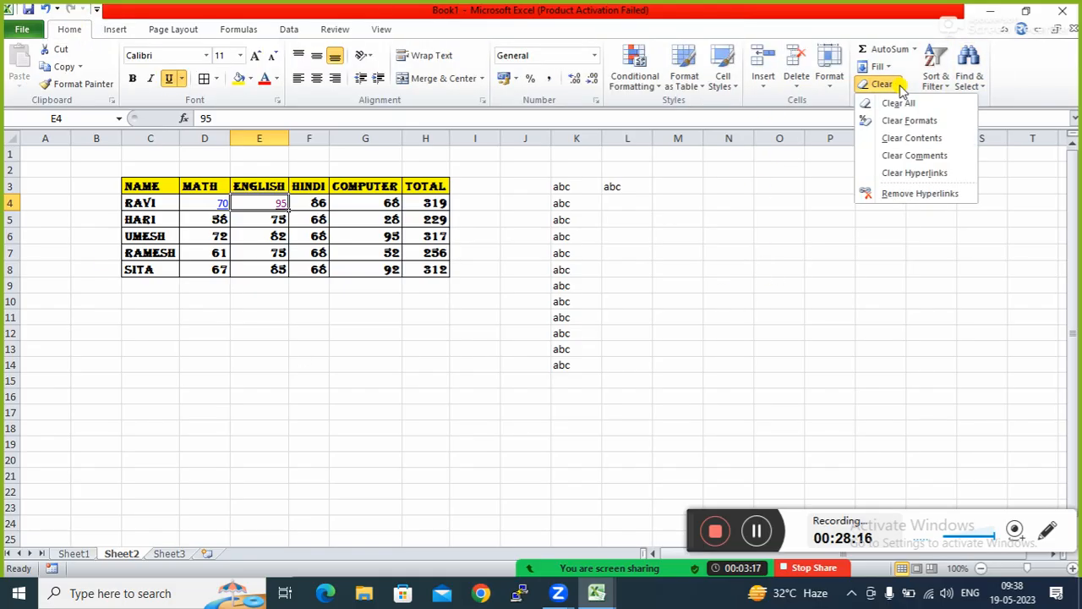
{"action": "left_click", "coordinate": [903, 196]}
{"action": "left_click", "coordinate": [406, 295]}
Compare the formatting of cells D4 and E4 after using Clear Hyperlinks and Remove Hyperlinks
{"action": "left_click", "coordinate": [224, 203]}
{"action": "left_click", "coordinate": [268, 203]}
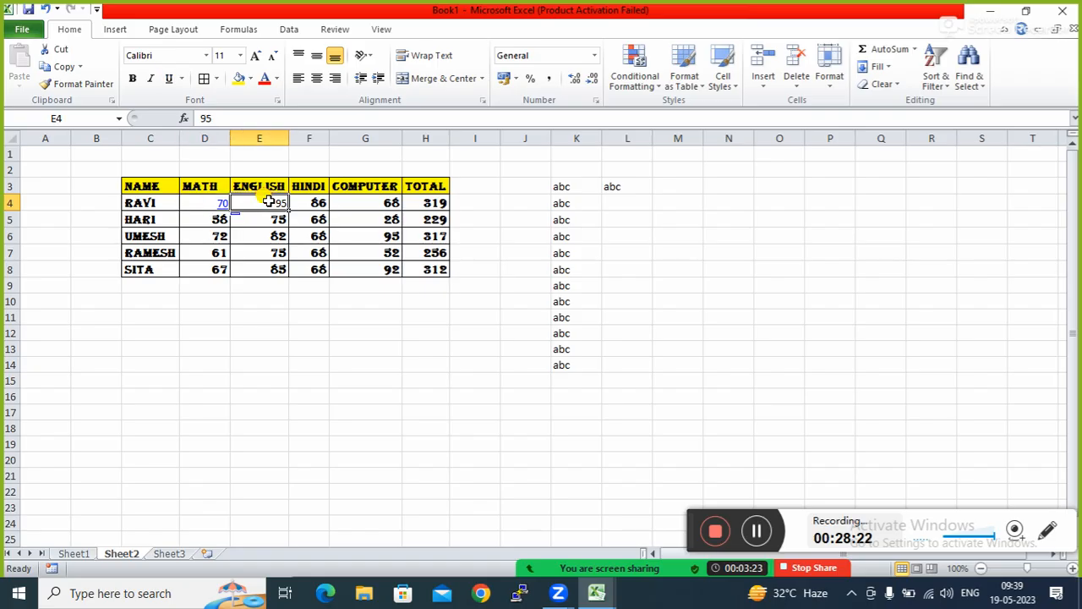
{"action": "left_click", "coordinate": [203, 206]}
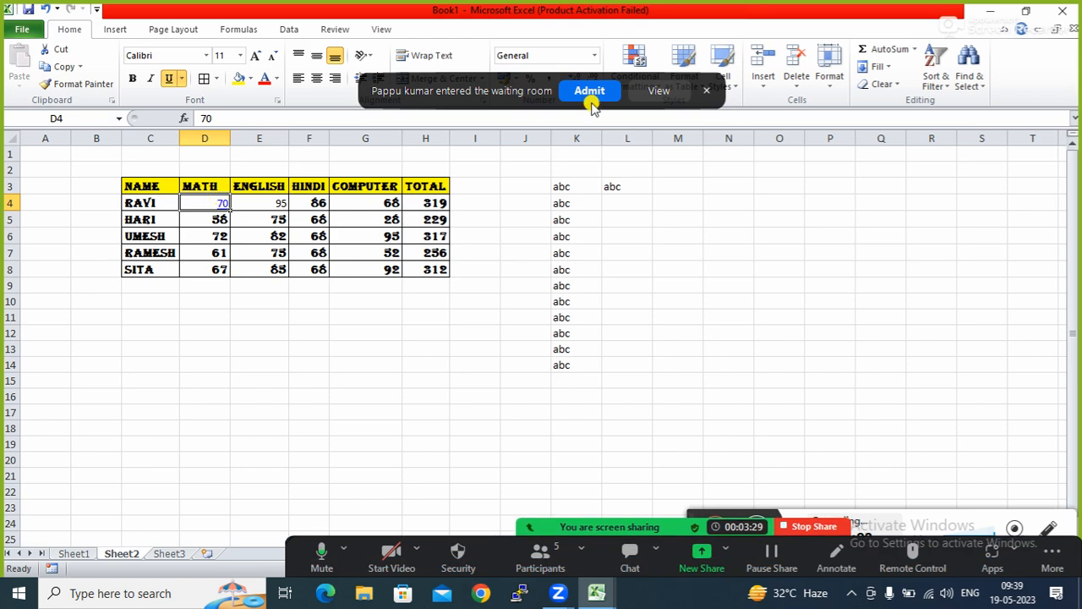
Admit the waiting participant to the Zoom meeting and return to the worksheet
{"action": "left_click", "coordinate": [586, 93]}
{"action": "left_click", "coordinate": [213, 295]}
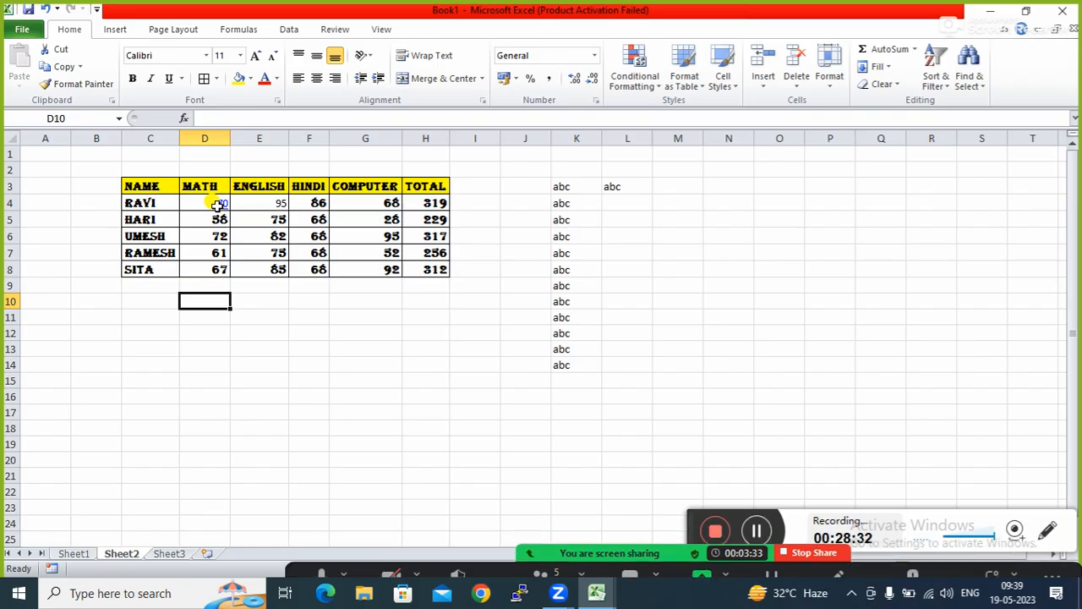
Review cell E4, the Clear options and the Sort & Filter options without applying any of them
{"action": "left_click", "coordinate": [259, 204]}
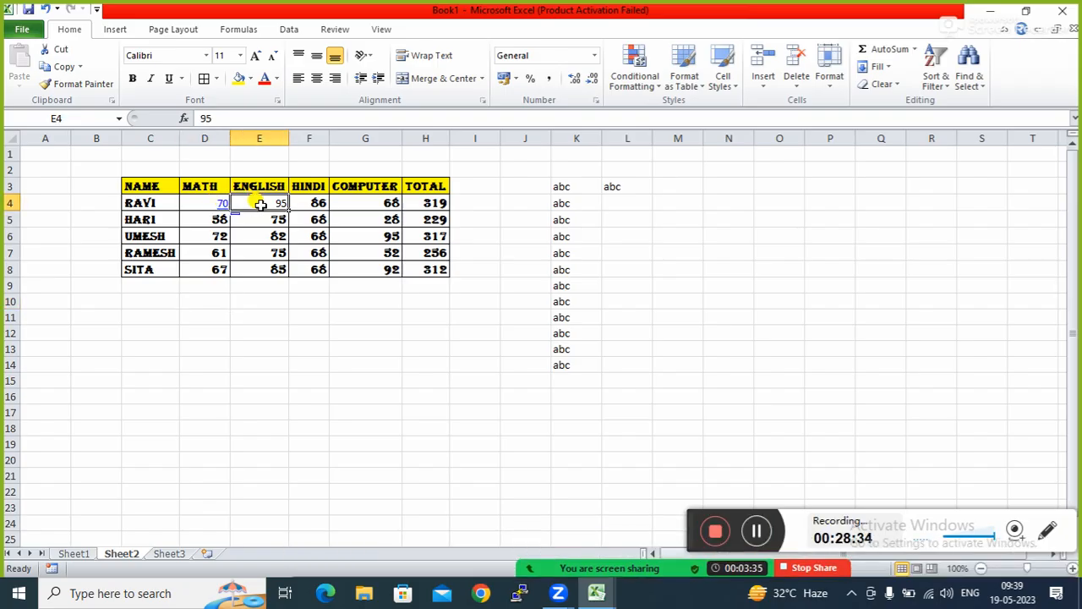
{"action": "left_click", "coordinate": [275, 251]}
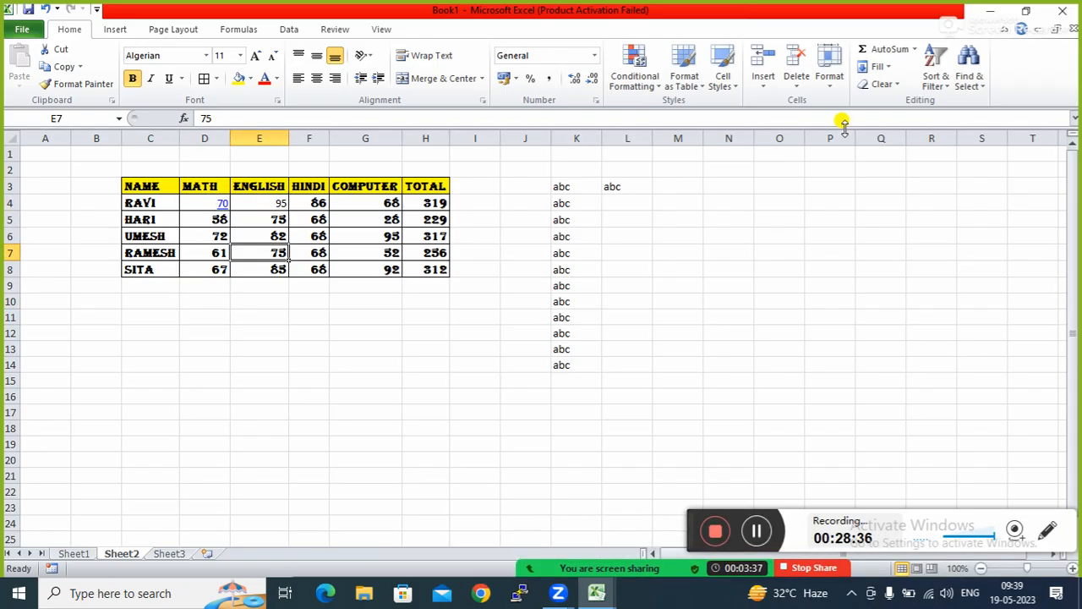
{"action": "left_click", "coordinate": [900, 87]}
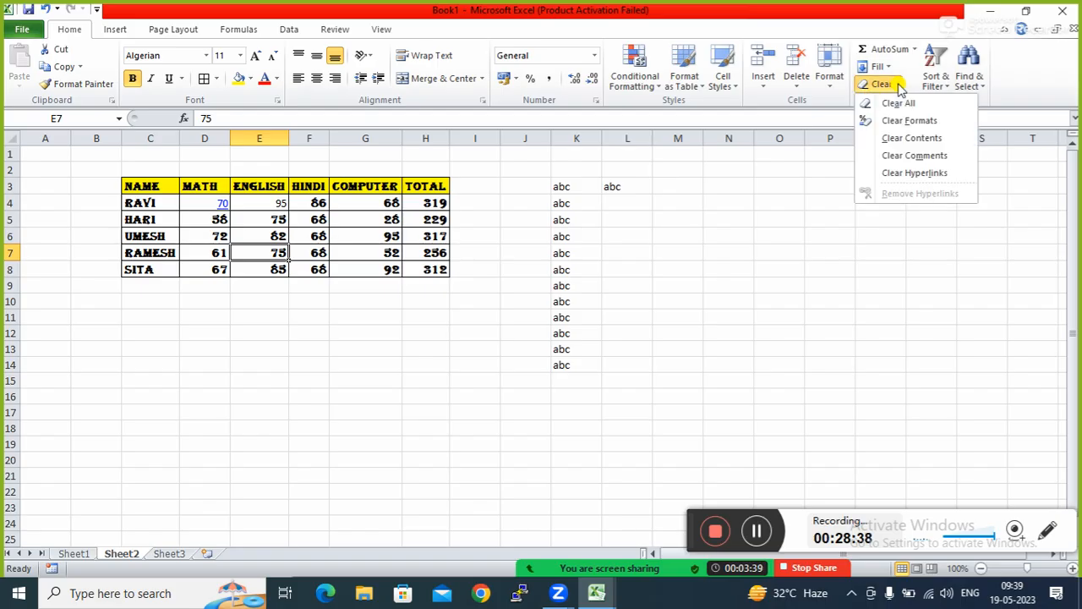
{"action": "left_click", "coordinate": [725, 294]}
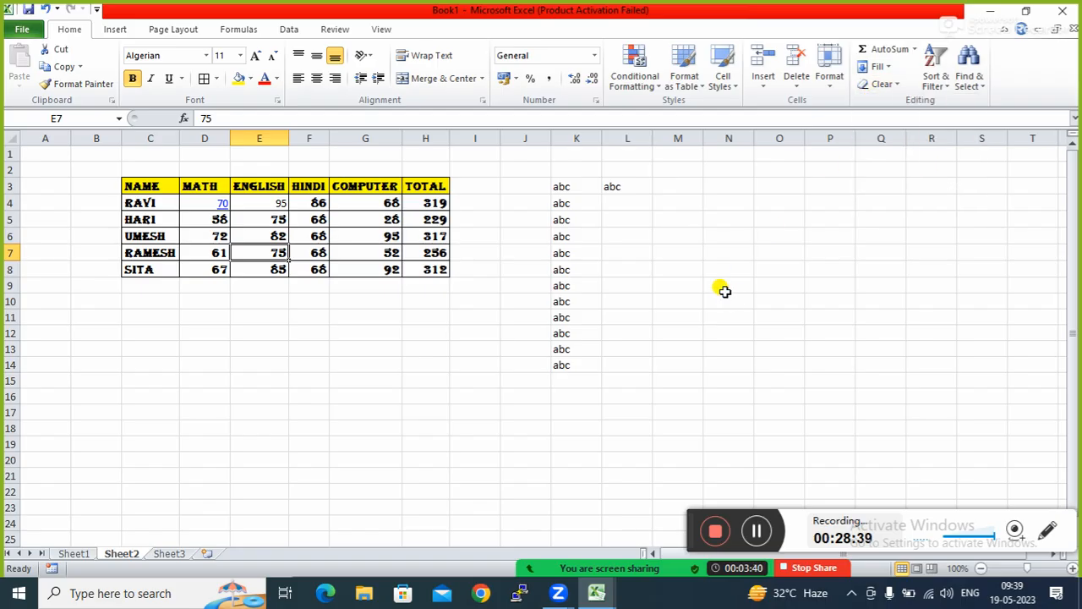
{"action": "left_click", "coordinate": [945, 88]}
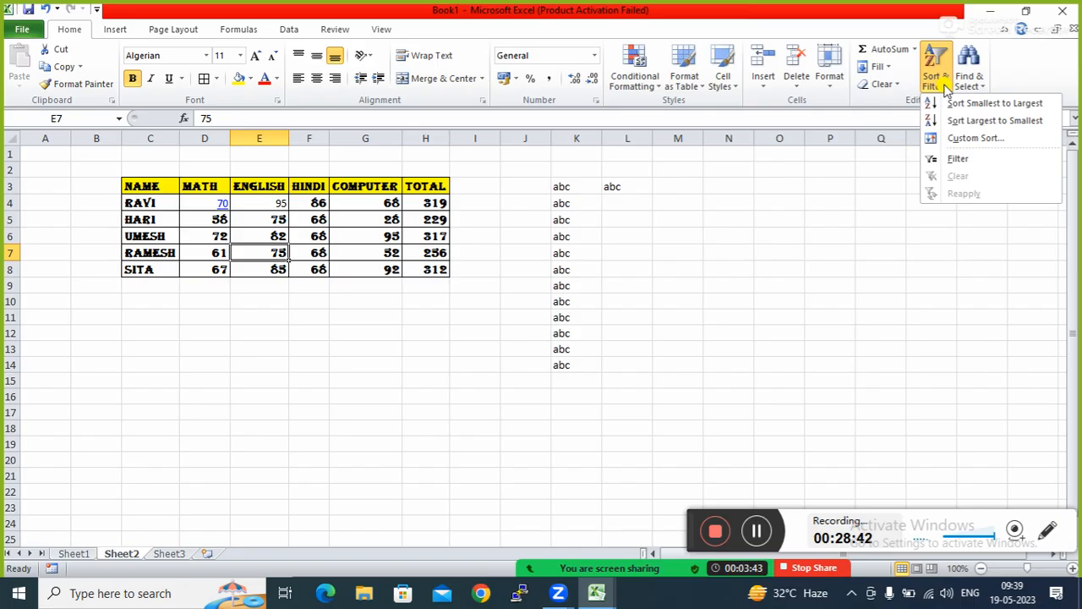
{"action": "left_click", "coordinate": [718, 283]}
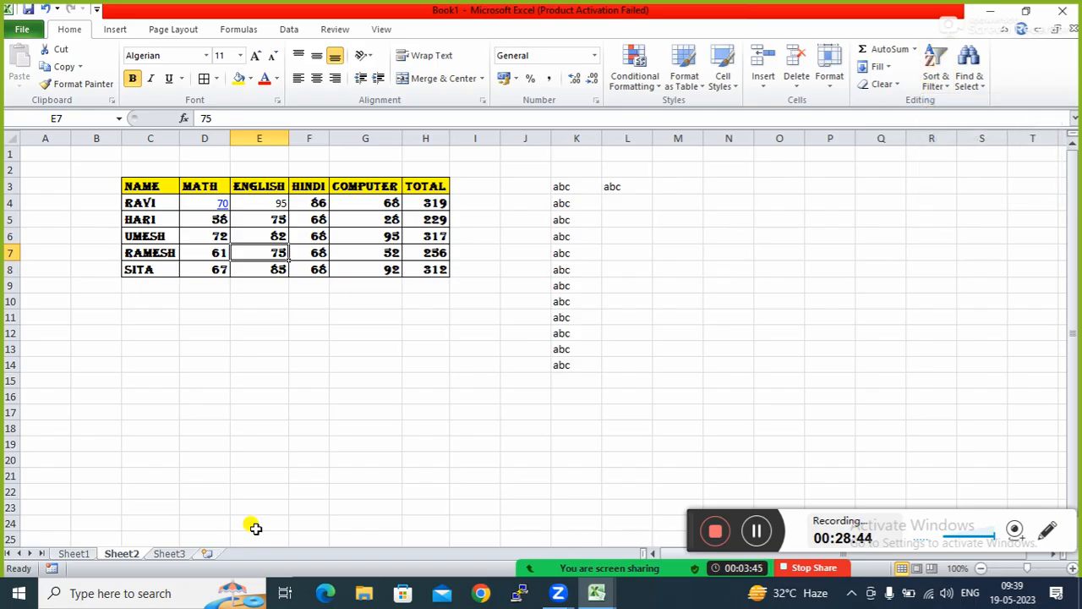
Add filters to the sales table's header row, C3:H3, on Sheet1
{"action": "left_click", "coordinate": [89, 553]}
{"action": "left_click", "coordinate": [150, 343]}
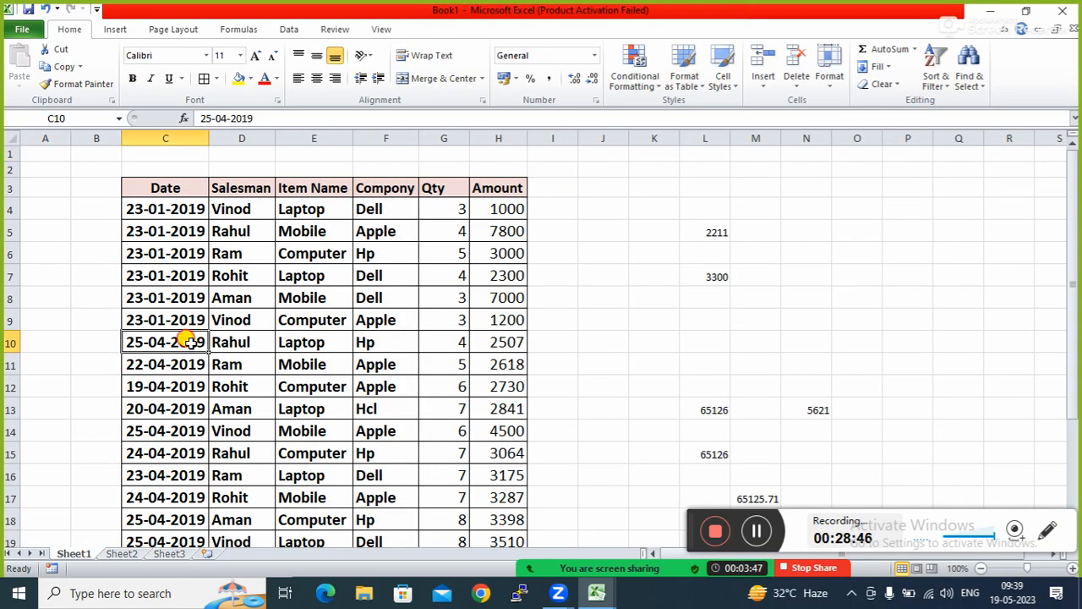
{"action": "left_click", "coordinate": [173, 180]}
{"action": "left_click_drag", "start_coordinate": [173, 182], "coordinate": [487, 196]}
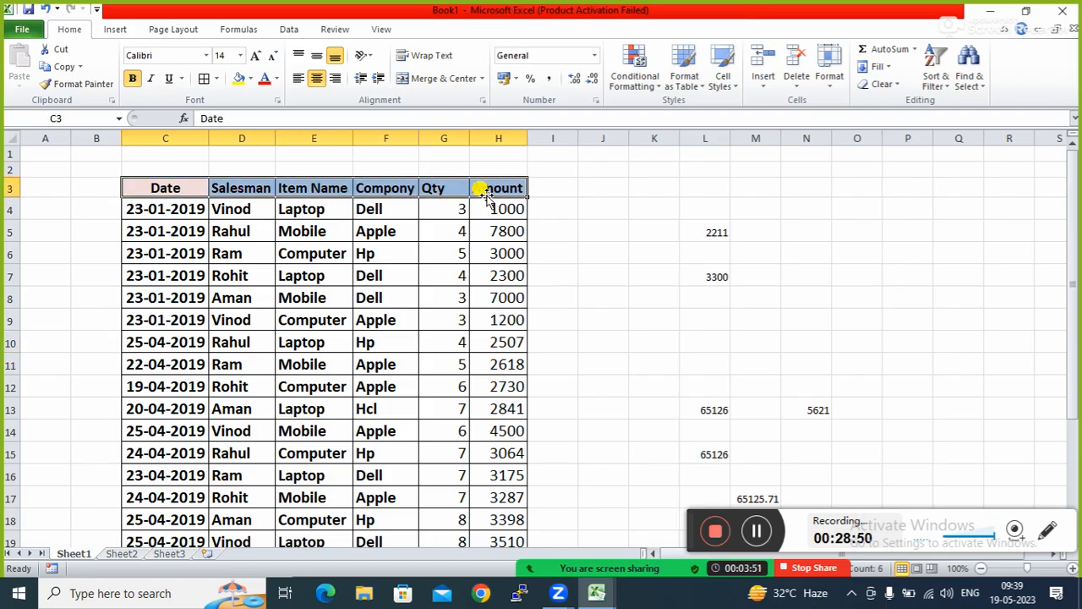
{"action": "left_click", "coordinate": [938, 81]}
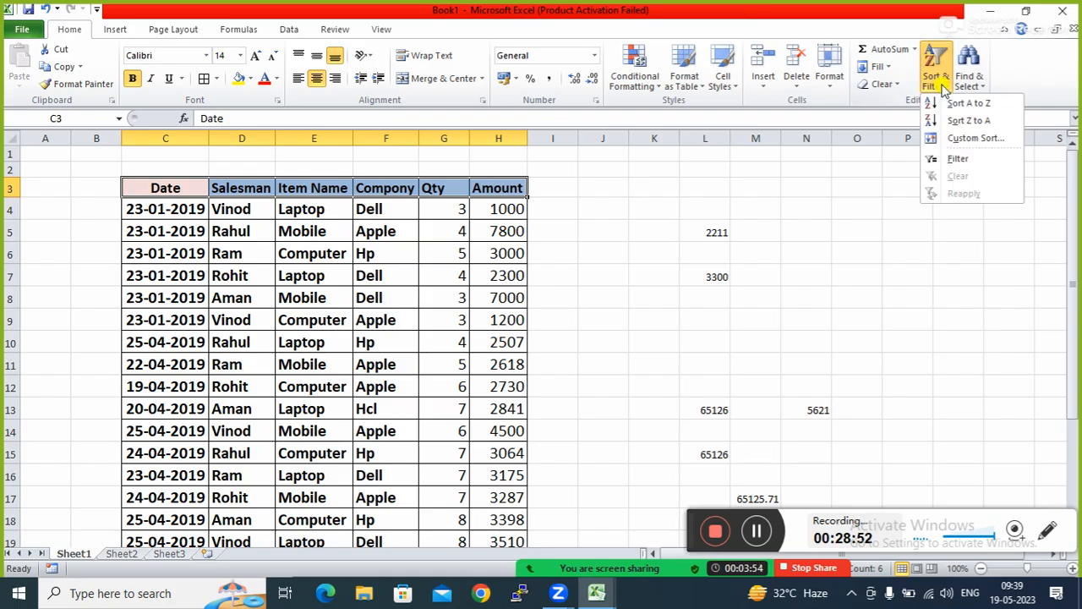
{"action": "left_click", "coordinate": [958, 159]}
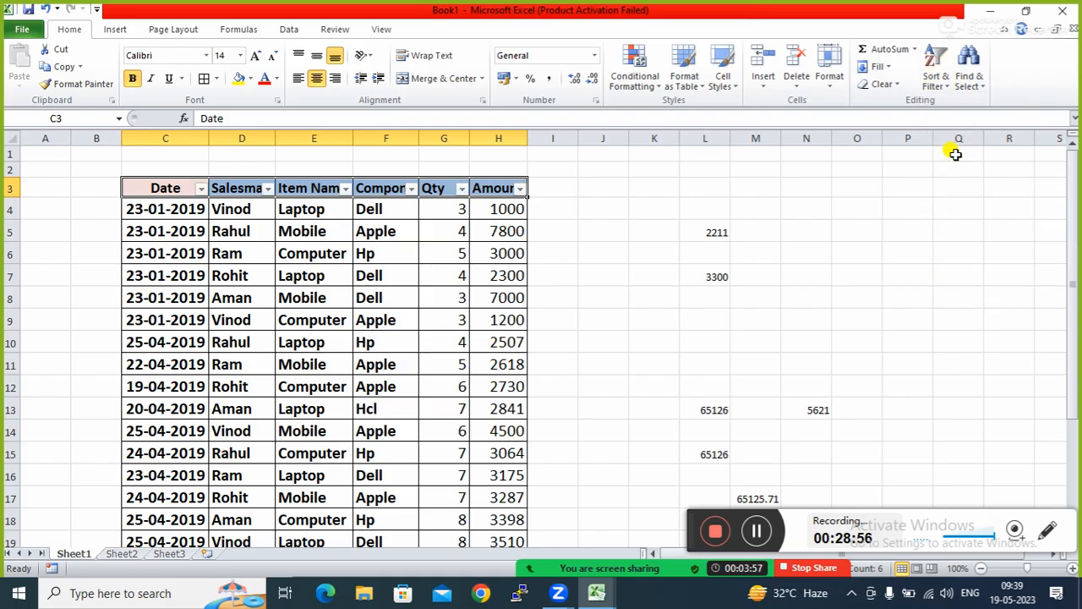
{"action": "left_click", "coordinate": [241, 267]}
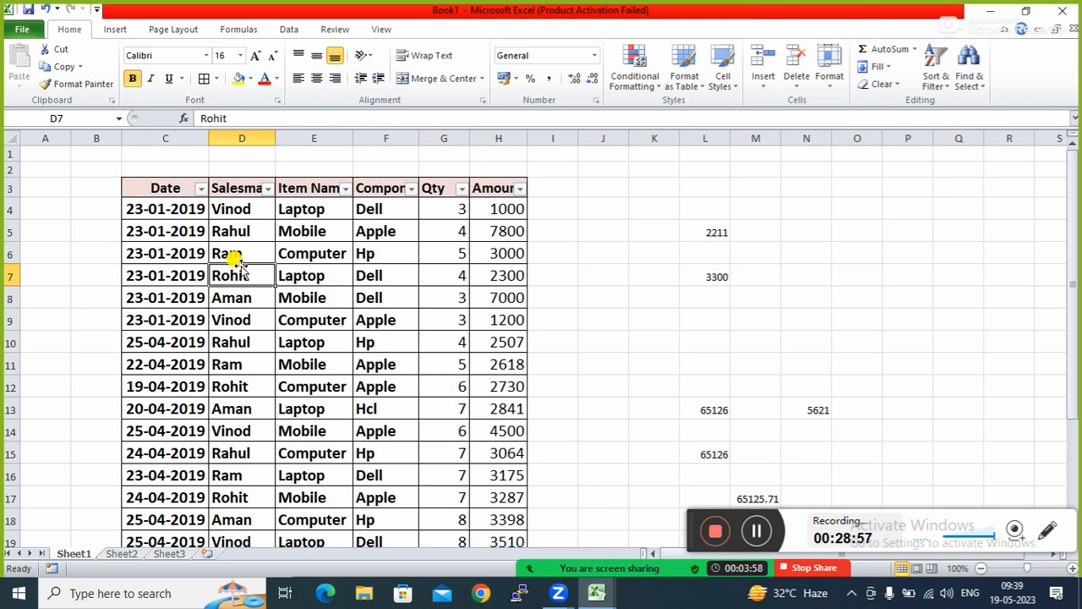
Review the Date column's filter options, including Filter by Color and Date Filters, without applying any
{"action": "left_click", "coordinate": [200, 188]}
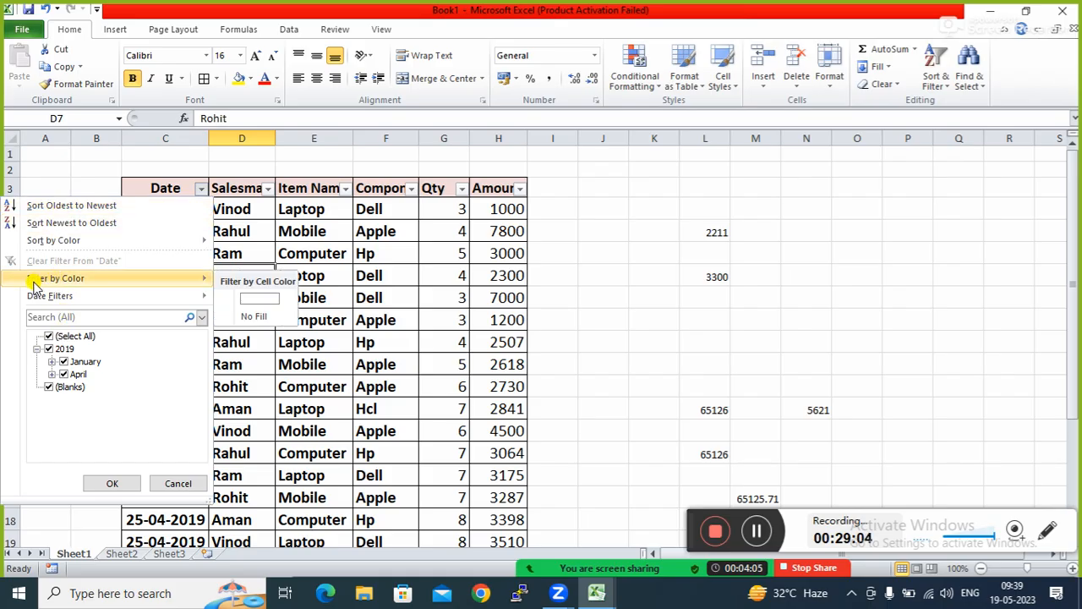
{"action": "mouse_move", "coordinate": [74, 295]}
{"action": "left_click", "coordinate": [482, 267]}
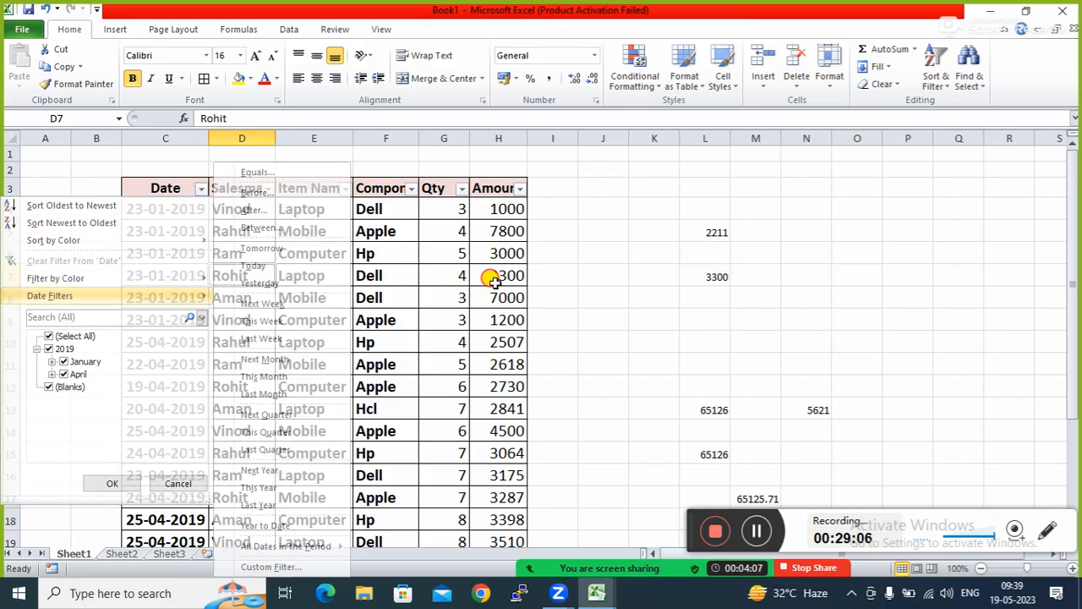
Filter the Item Name column to show only Laptop and check the filtered rows
{"action": "left_click", "coordinate": [252, 188]}
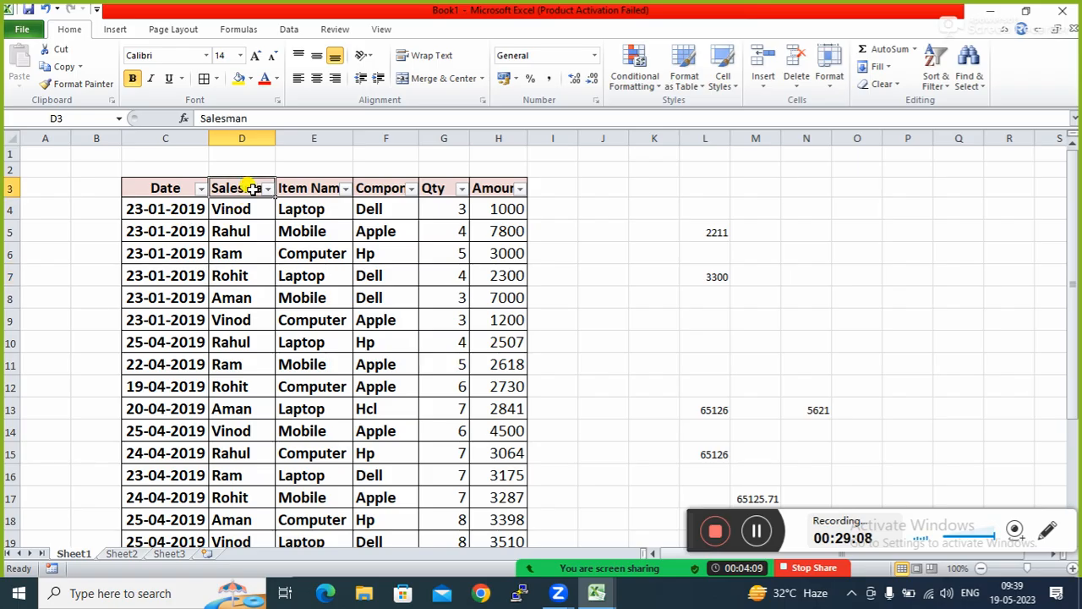
{"action": "left_click", "coordinate": [314, 186]}
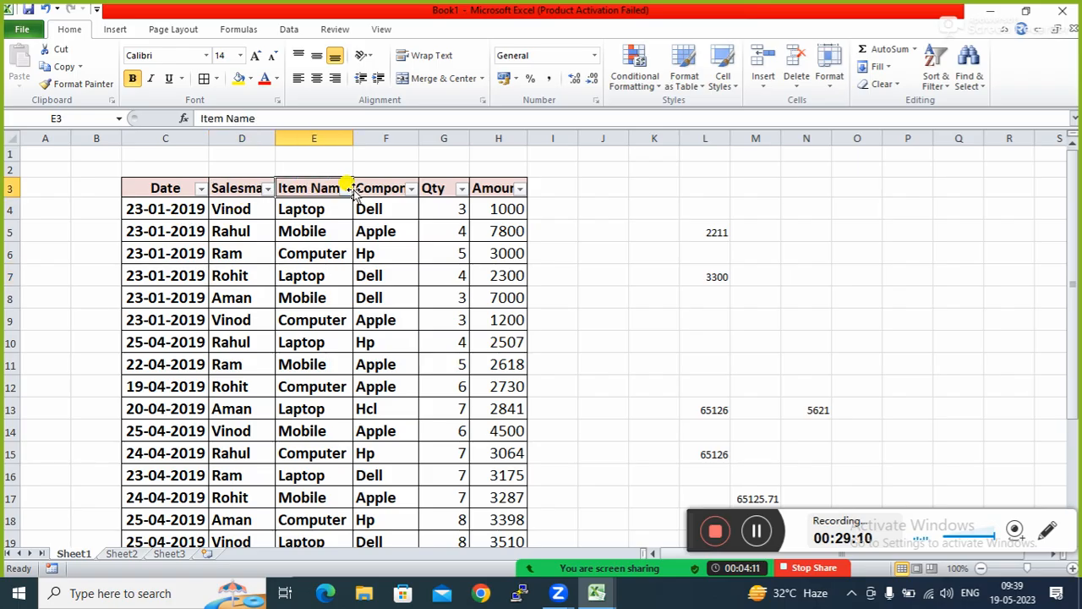
{"action": "left_click", "coordinate": [345, 189]}
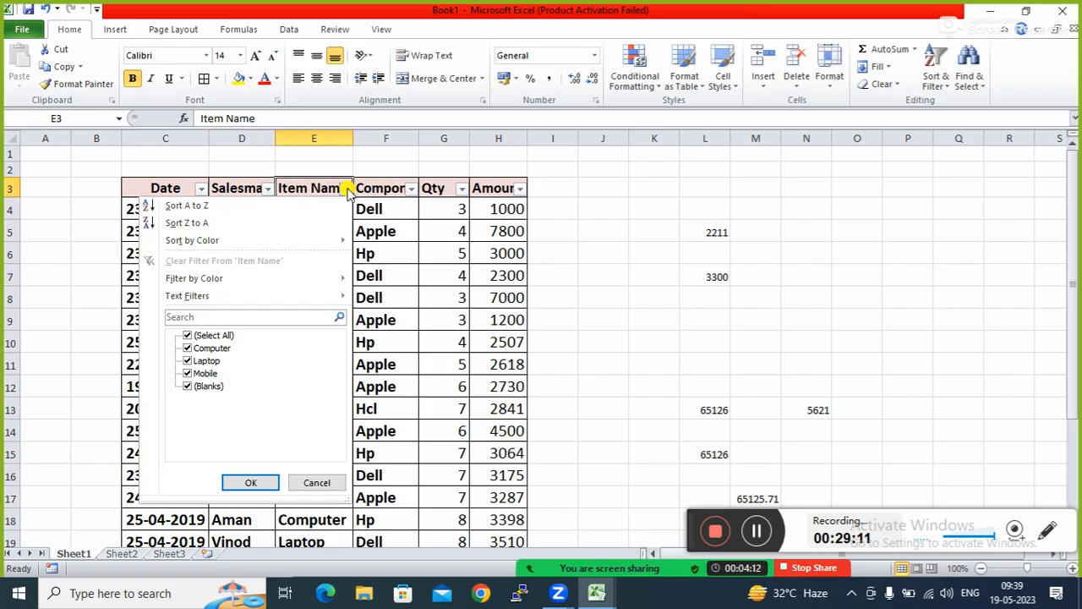
{"action": "left_click", "coordinate": [185, 336]}
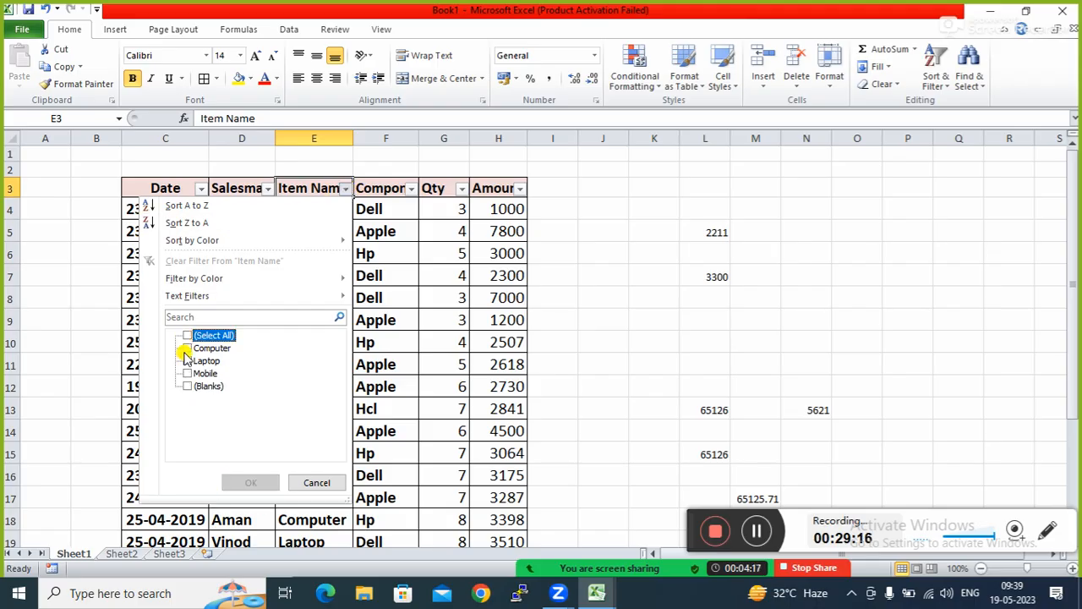
{"action": "left_click", "coordinate": [187, 361]}
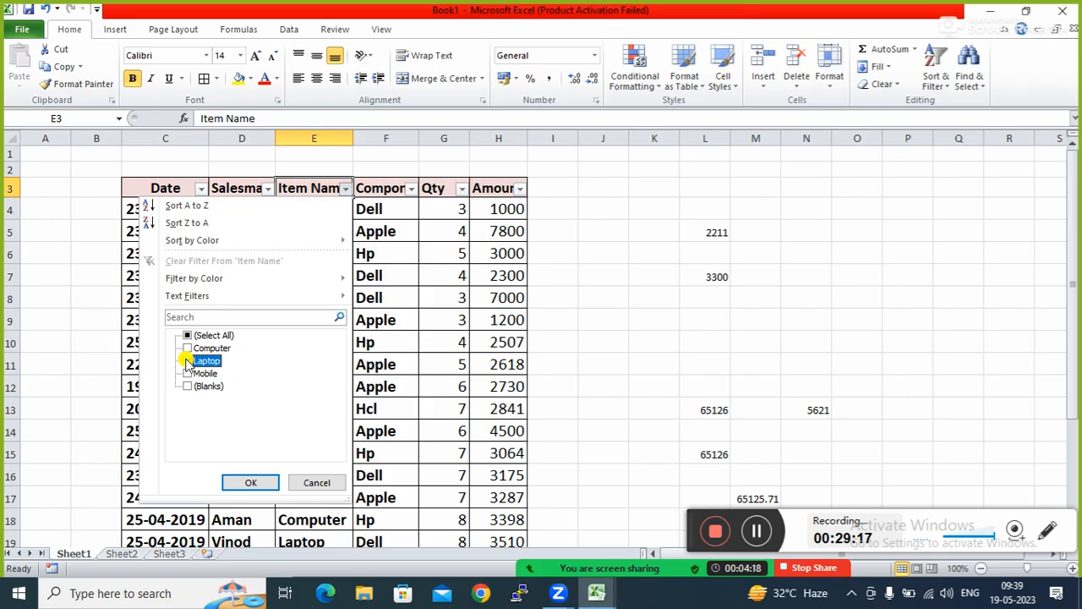
{"action": "left_click", "coordinate": [254, 483]}
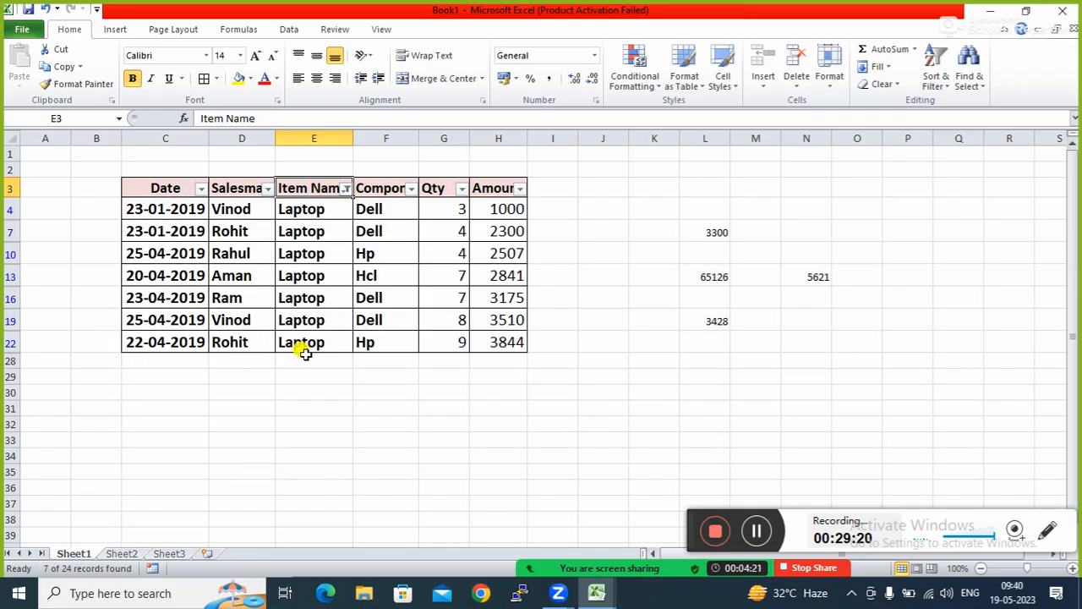
{"action": "left_click", "coordinate": [313, 232]}
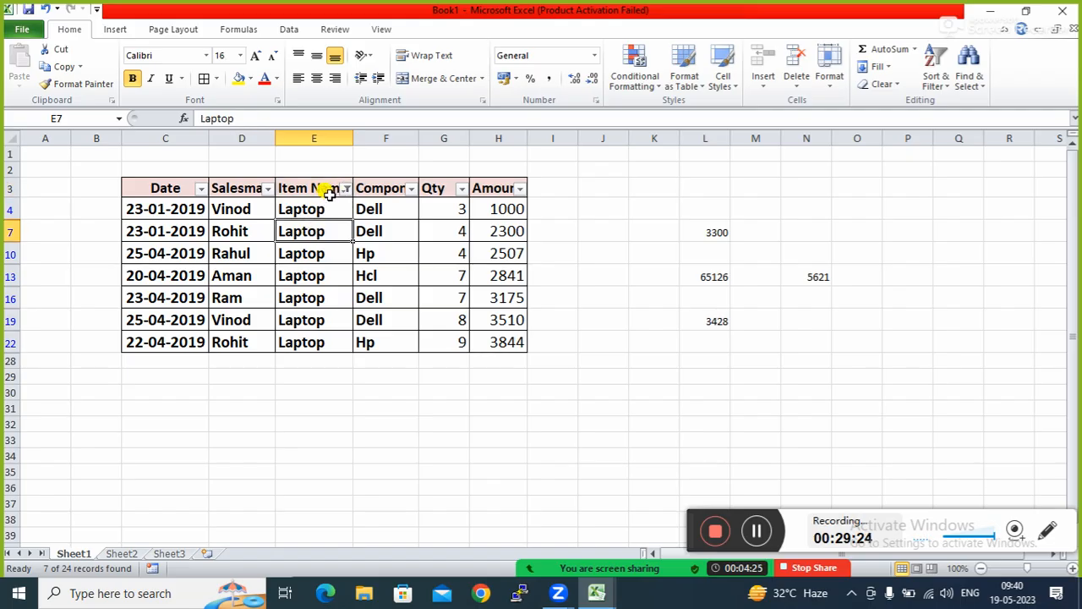
{"action": "left_click", "coordinate": [313, 300]}
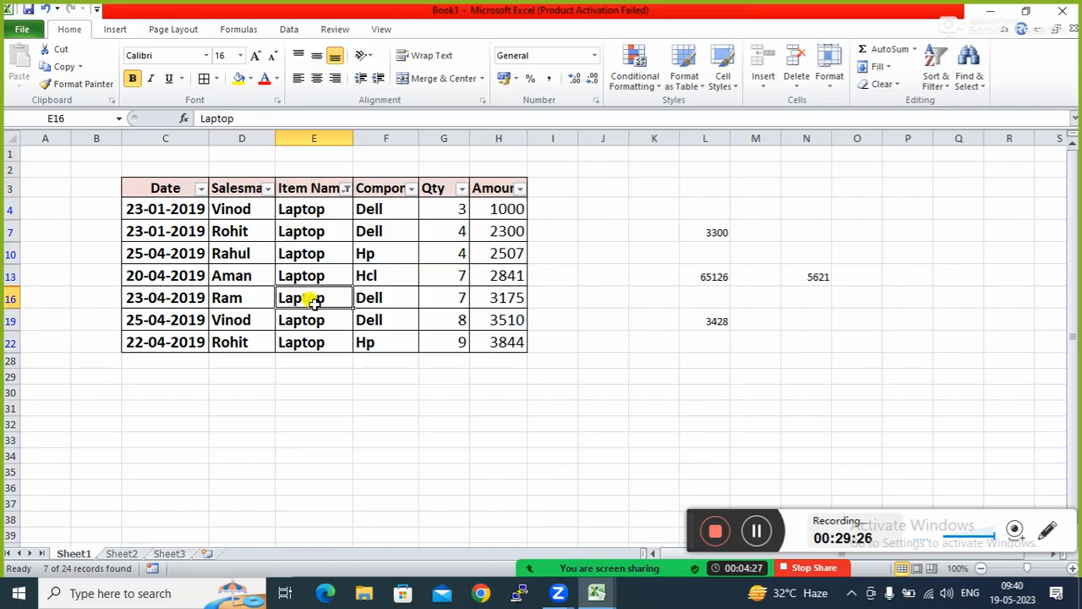
Reselect all items in the Item Name filter to show every row of the sales table again
{"action": "left_click", "coordinate": [346, 189]}
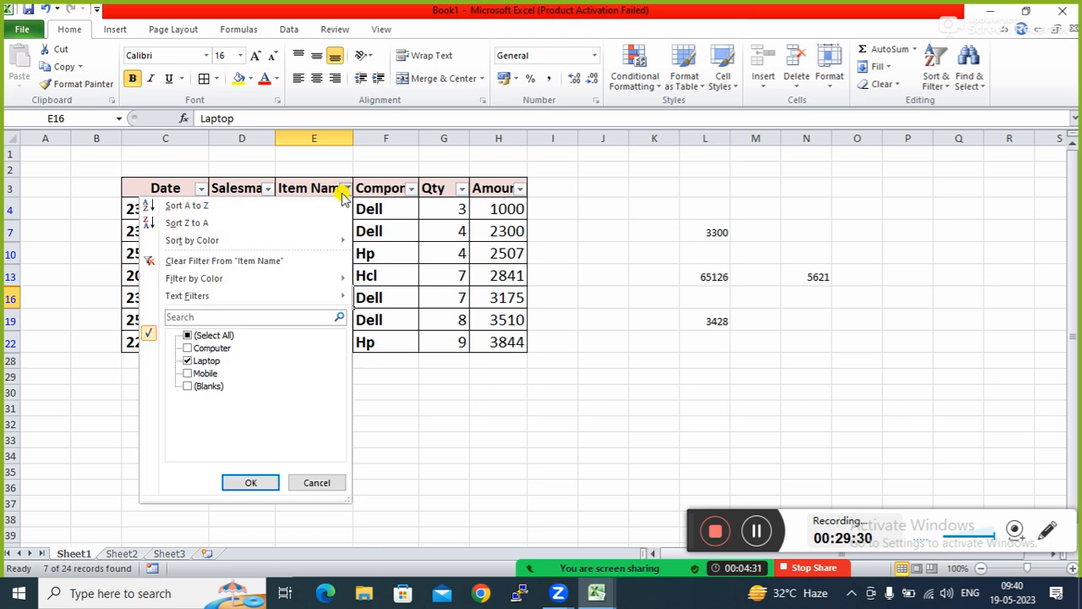
{"action": "left_click", "coordinate": [188, 336]}
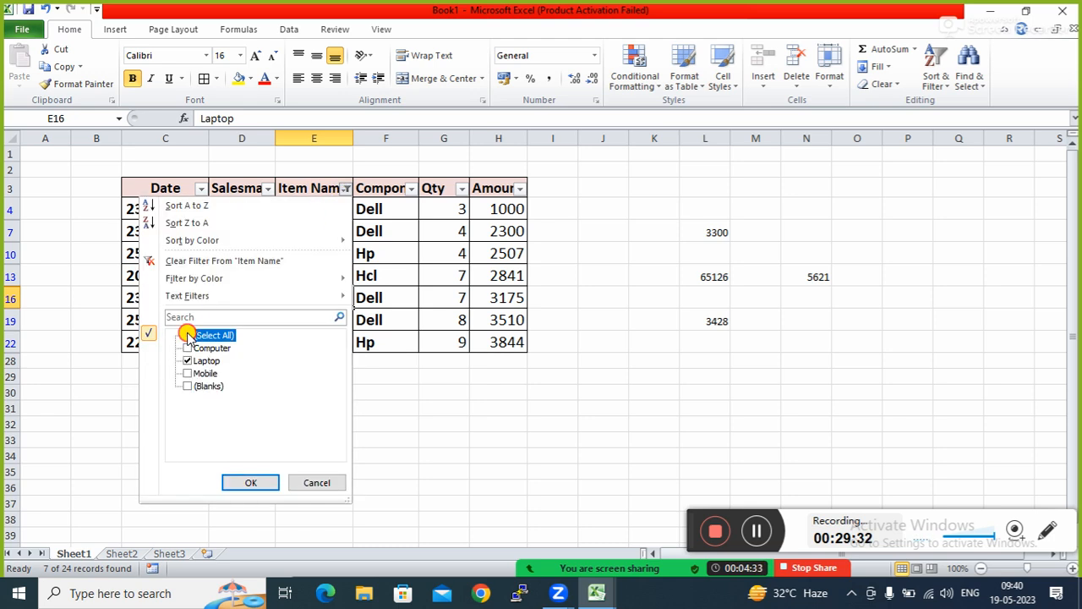
{"action": "left_click", "coordinate": [245, 481]}
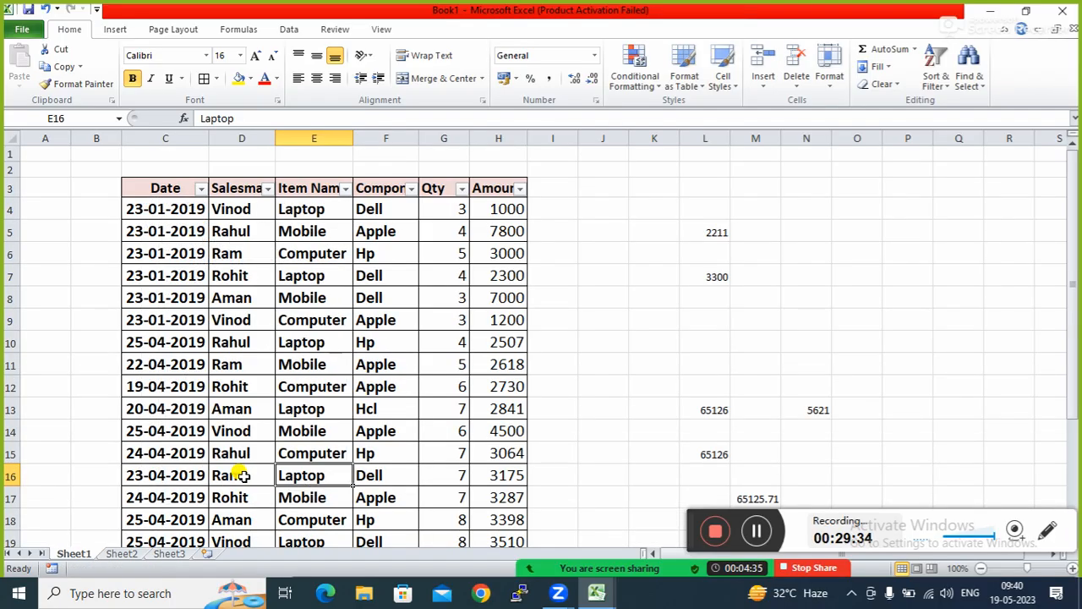
{"action": "left_click", "coordinate": [298, 321]}
Filter the Compony column to show only Apple and check the items in the filtered rows
{"action": "left_click", "coordinate": [411, 188]}
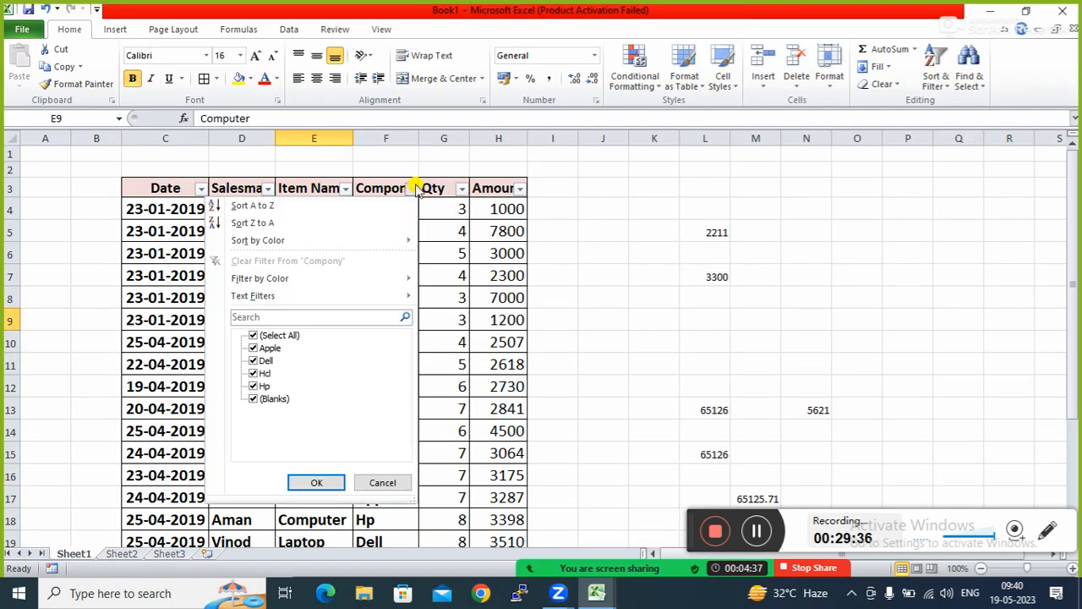
{"action": "left_click", "coordinate": [254, 336]}
{"action": "left_click", "coordinate": [254, 335]}
{"action": "left_click", "coordinate": [254, 336]}
{"action": "left_click", "coordinate": [255, 336]}
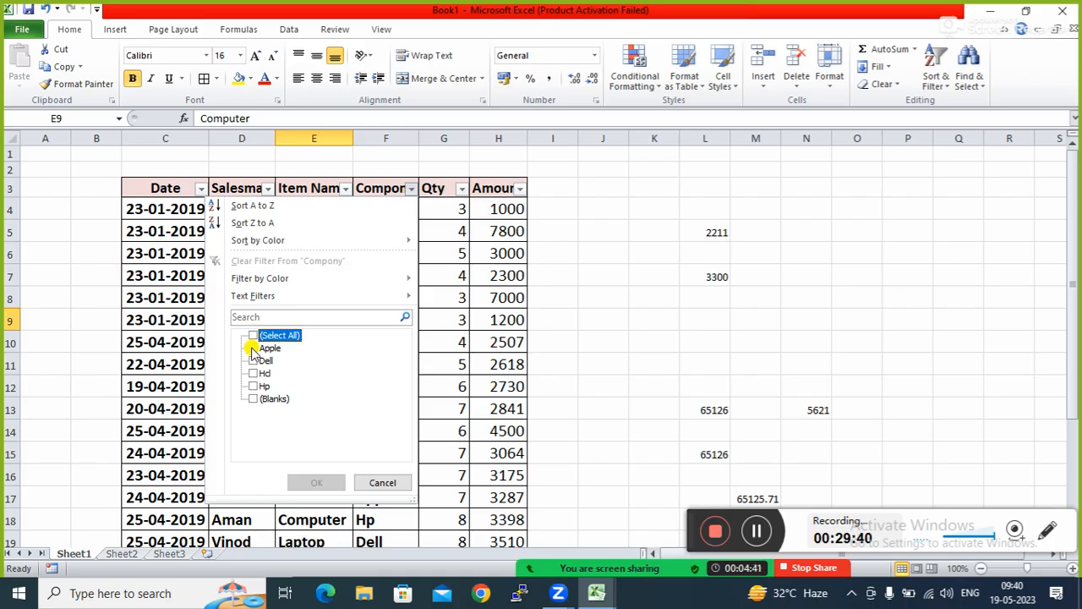
{"action": "left_click", "coordinate": [253, 348]}
{"action": "left_click", "coordinate": [321, 482]}
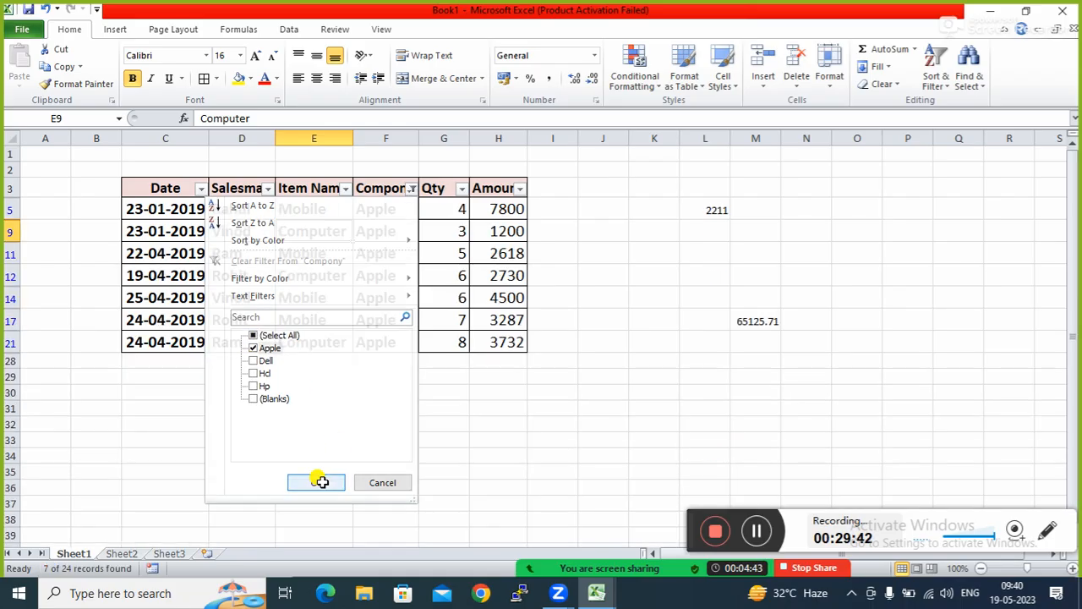
{"action": "left_click", "coordinate": [324, 341]}
{"action": "left_click", "coordinate": [323, 277]}
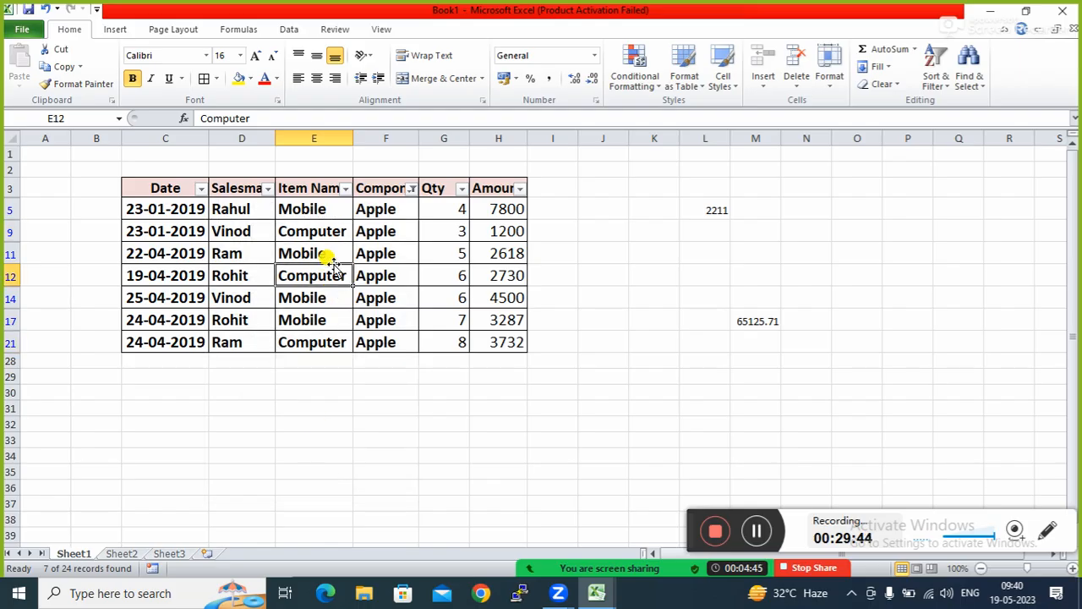
Reselect all companies in the Compony filter to restore the full sales table
{"action": "left_click", "coordinate": [411, 190]}
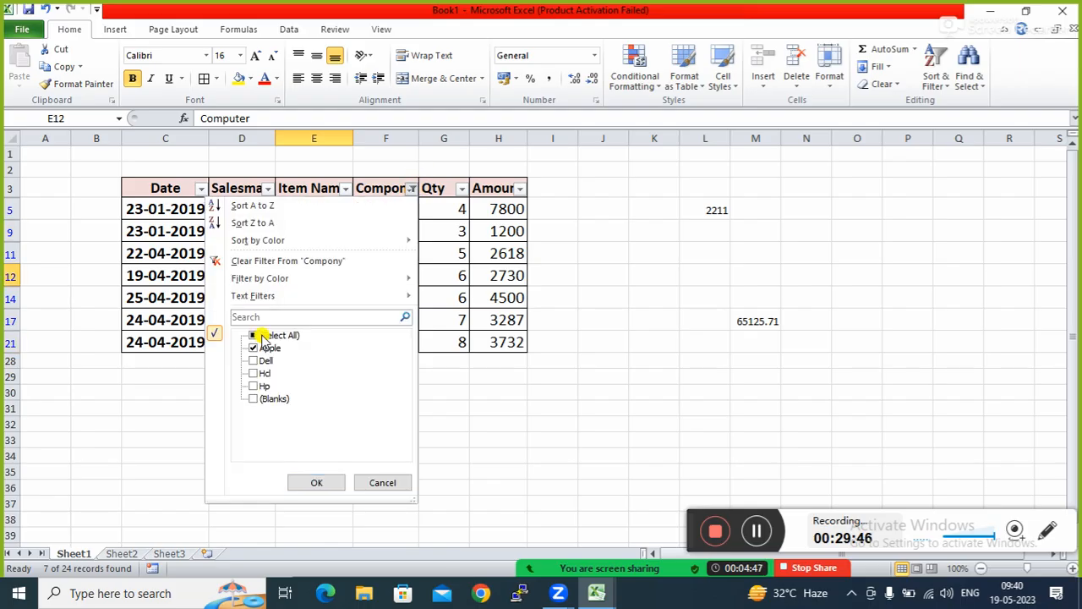
{"action": "left_click", "coordinate": [252, 336]}
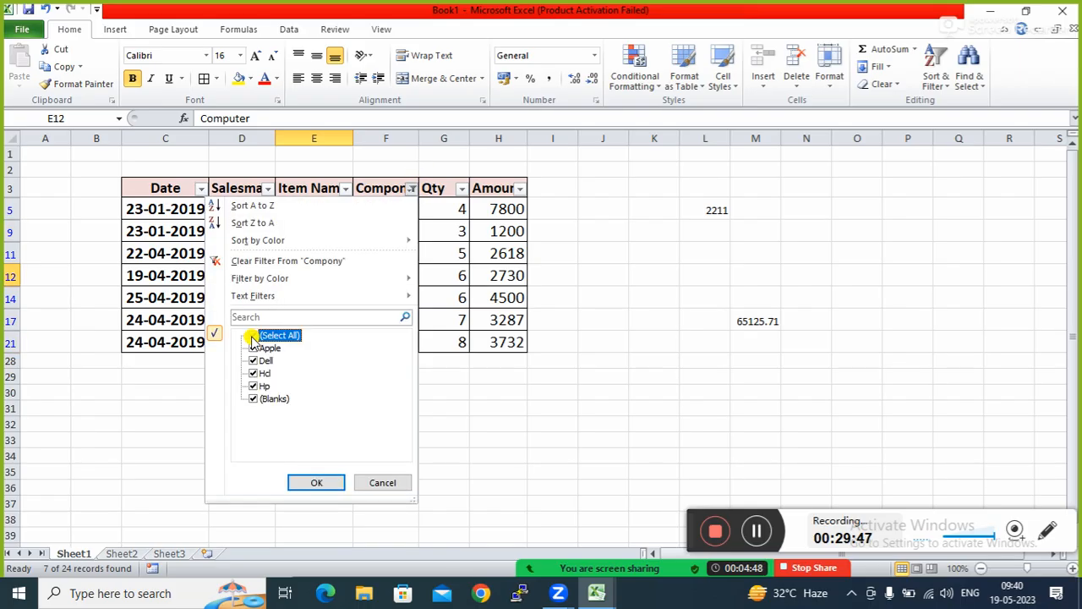
{"action": "left_click", "coordinate": [313, 480]}
{"action": "left_click", "coordinate": [302, 342]}
{"action": "left_click", "coordinate": [378, 339]}
{"action": "left_click", "coordinate": [344, 318]}
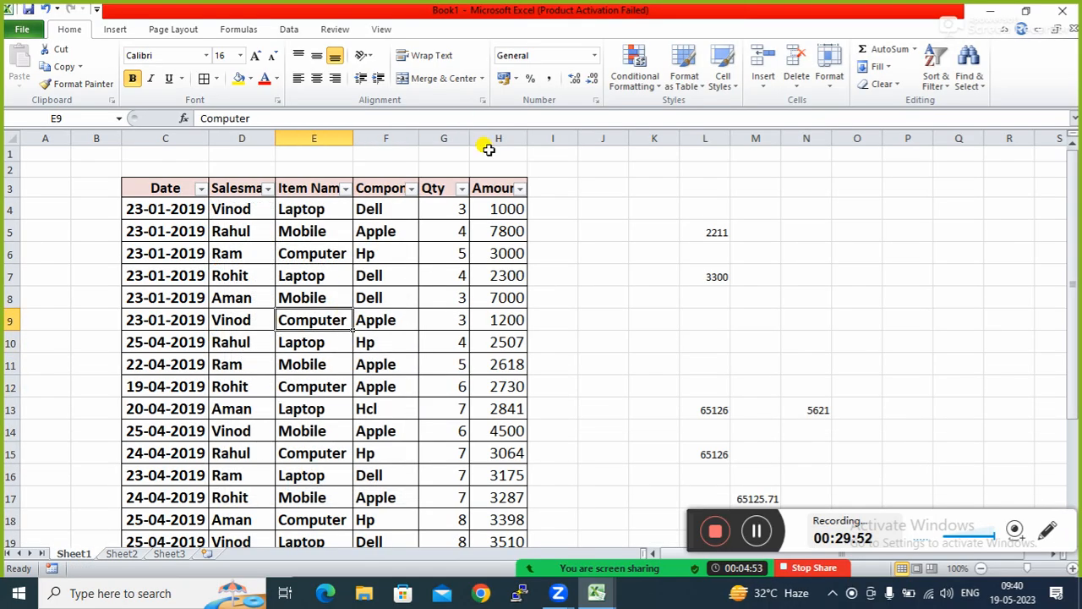
Review the Compony column's sort and filter options without applying any of them
{"action": "left_click", "coordinate": [412, 189]}
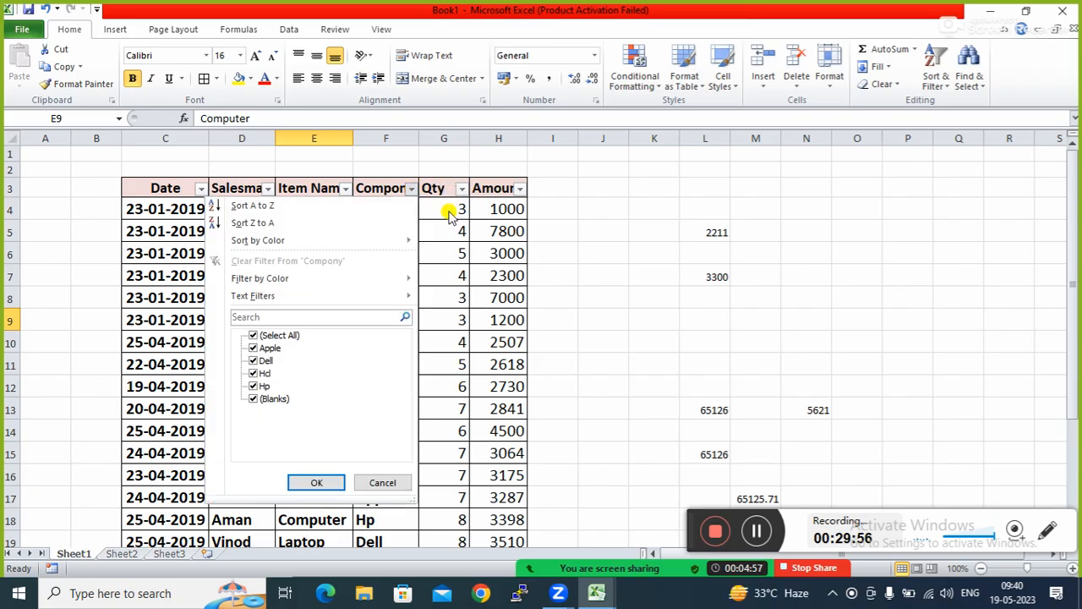
{"action": "left_click", "coordinate": [515, 292]}
{"action": "left_click", "coordinate": [510, 295]}
{"action": "left_click", "coordinate": [336, 292]}
Sort the sales table by the Salesman column from A to Z
{"action": "left_click", "coordinate": [234, 218]}
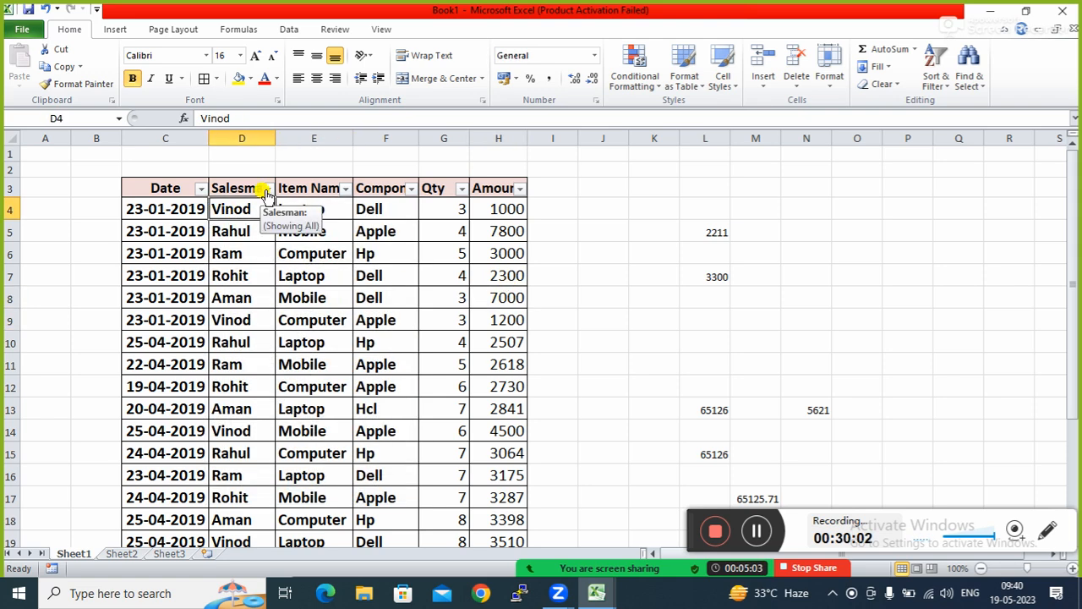
{"action": "left_click", "coordinate": [266, 191]}
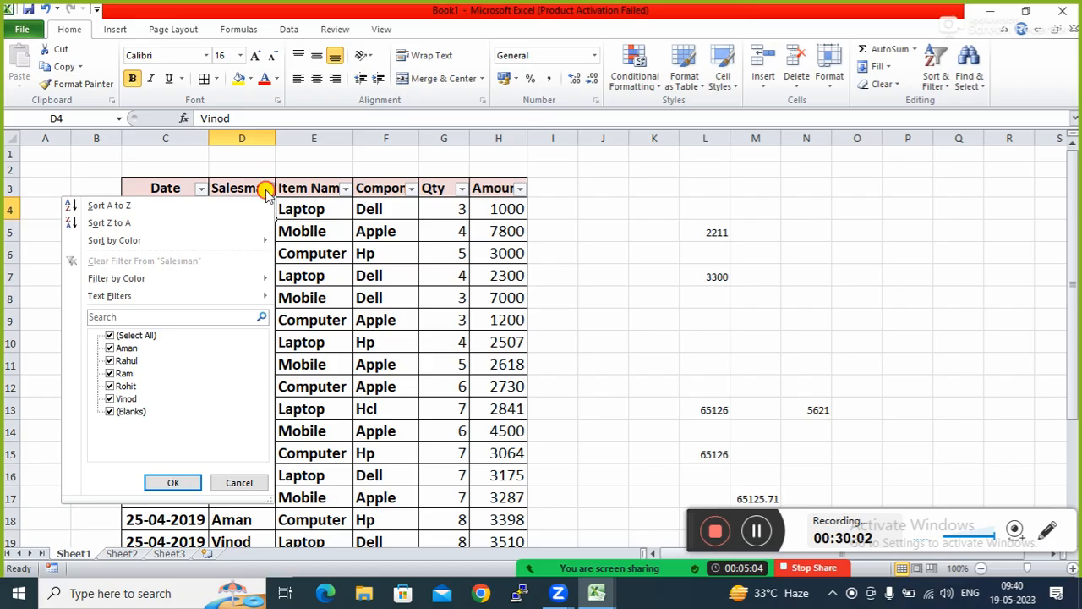
{"action": "left_click", "coordinate": [126, 206]}
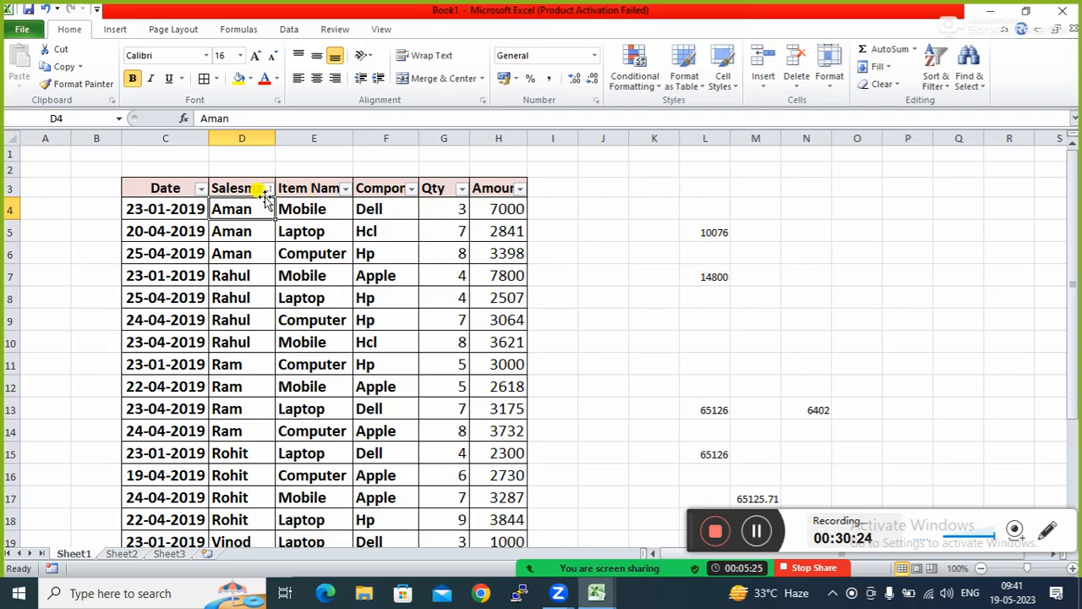
Sort the sales table by the Salesman column from Z to A and review the reordered rows
{"action": "left_click", "coordinate": [267, 190]}
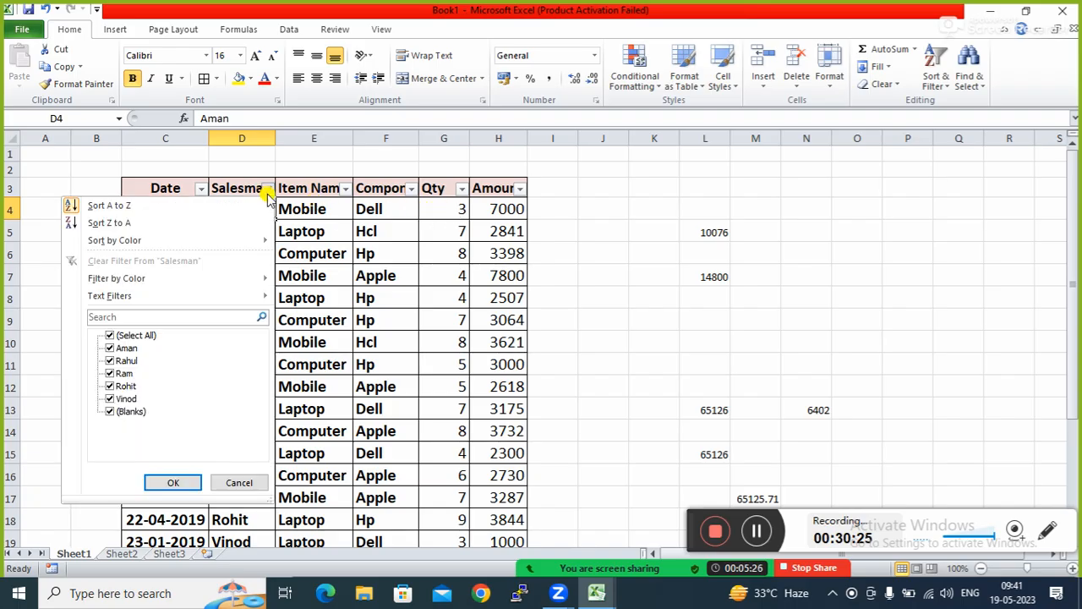
{"action": "left_click", "coordinate": [161, 222]}
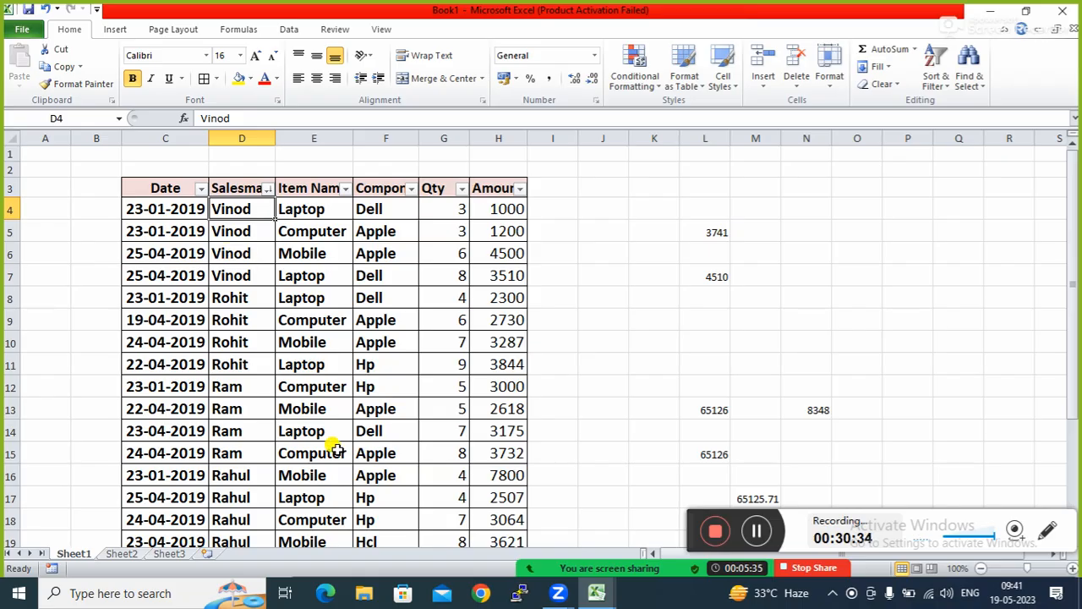
{"action": "left_click_drag", "start_coordinate": [1075, 279], "coordinate": [1078, 347]}
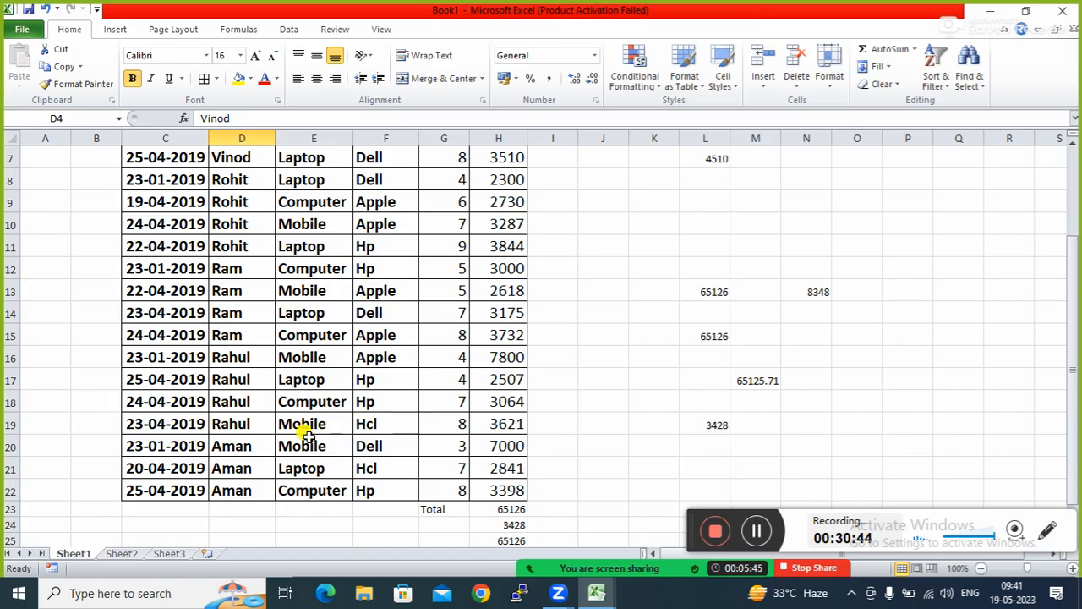
{"action": "left_click", "coordinate": [1074, 174]}
{"action": "left_click", "coordinate": [306, 318]}
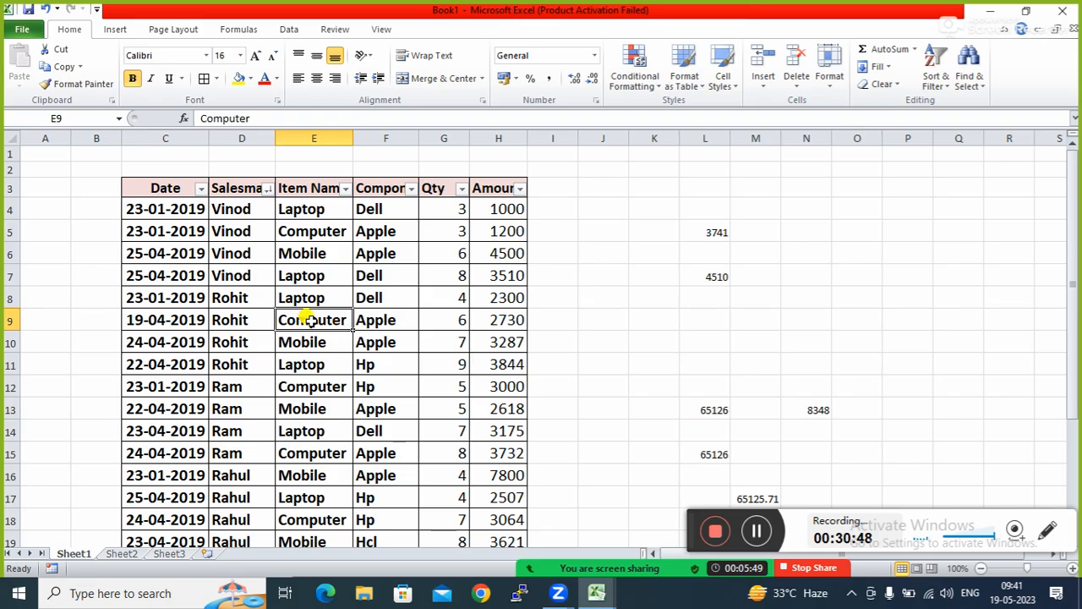
Review the Salesman column's Sort by Color options without applying a sort
{"action": "left_click", "coordinate": [244, 211]}
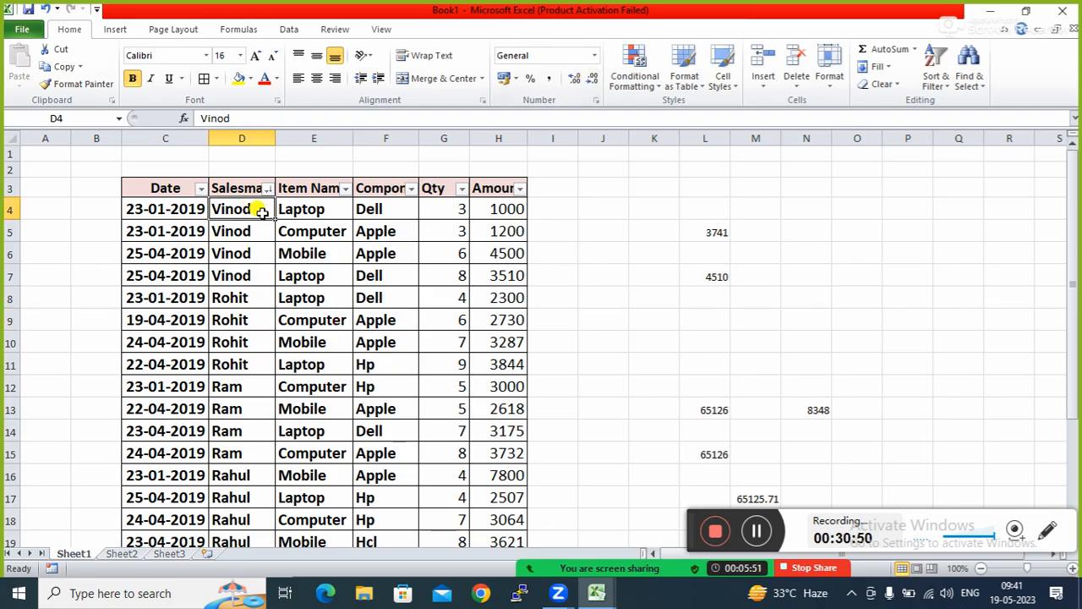
{"action": "left_click", "coordinate": [266, 189]}
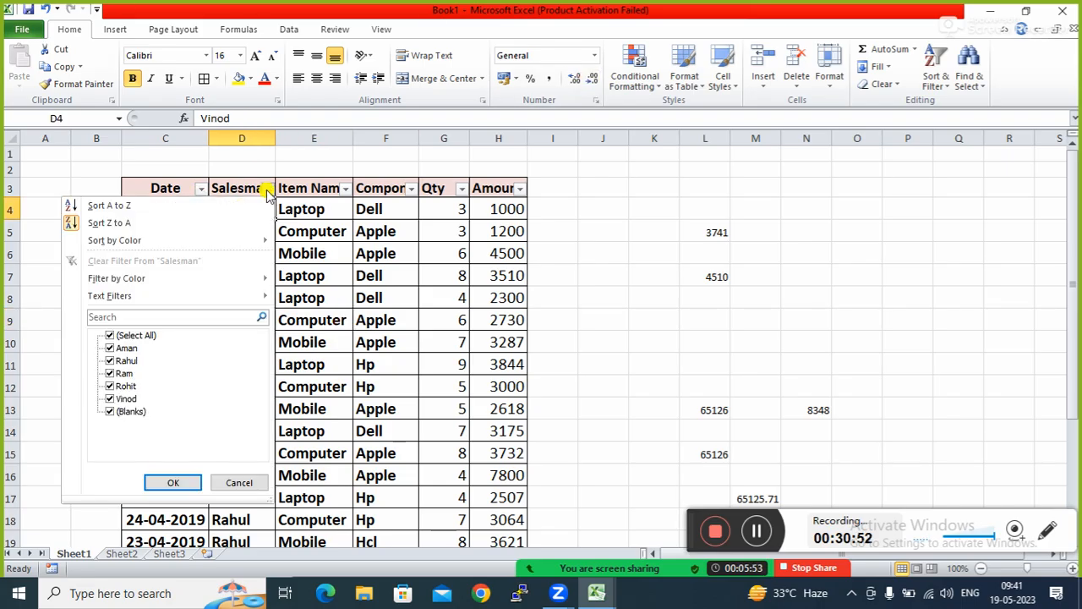
{"action": "mouse_move", "coordinate": [118, 244]}
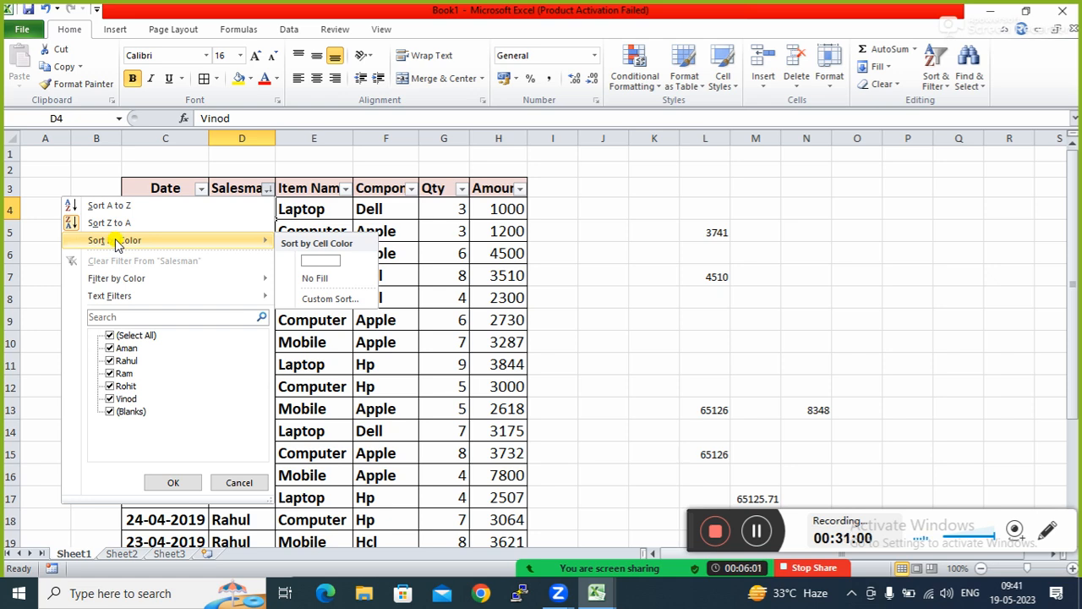
{"action": "left_click", "coordinate": [537, 284]}
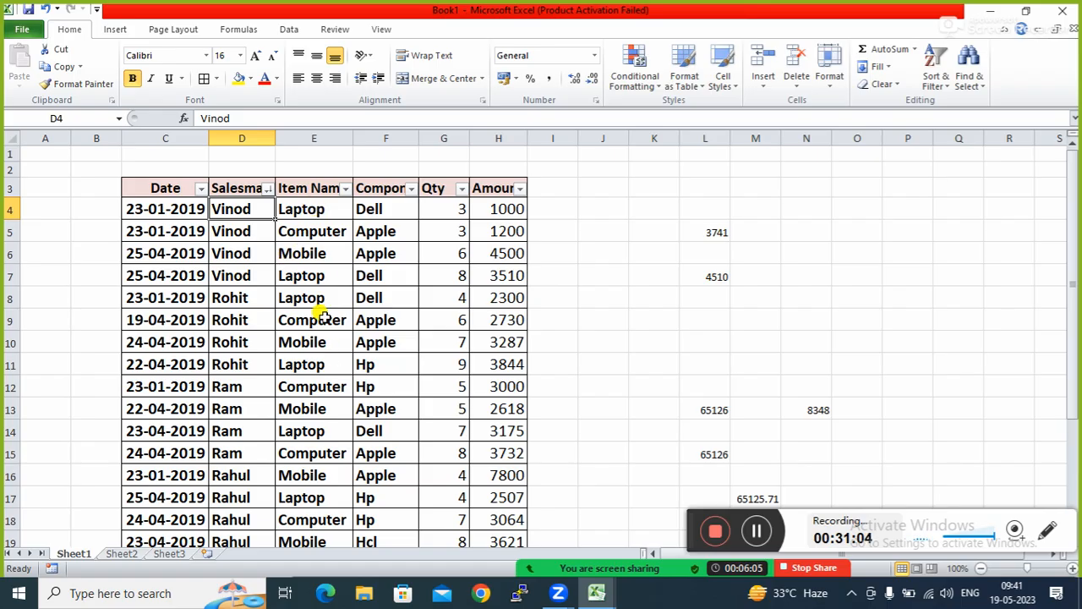
Fill the Laptop cells E4 and E7 in the Item Name column with yellow
{"action": "left_click", "coordinate": [312, 212]}
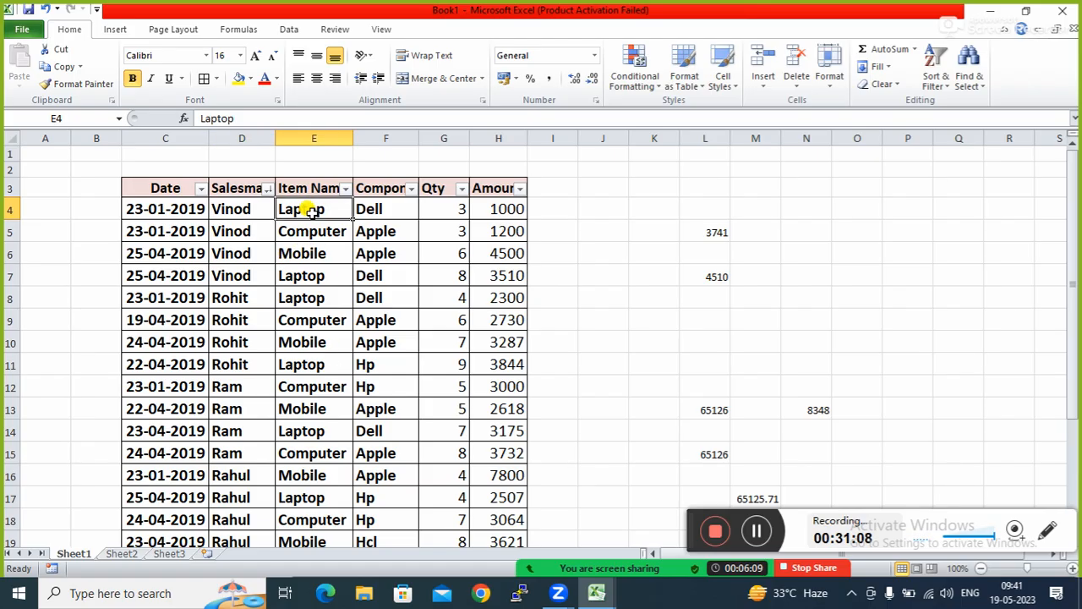
{"action": "left_click", "coordinate": [239, 78]}
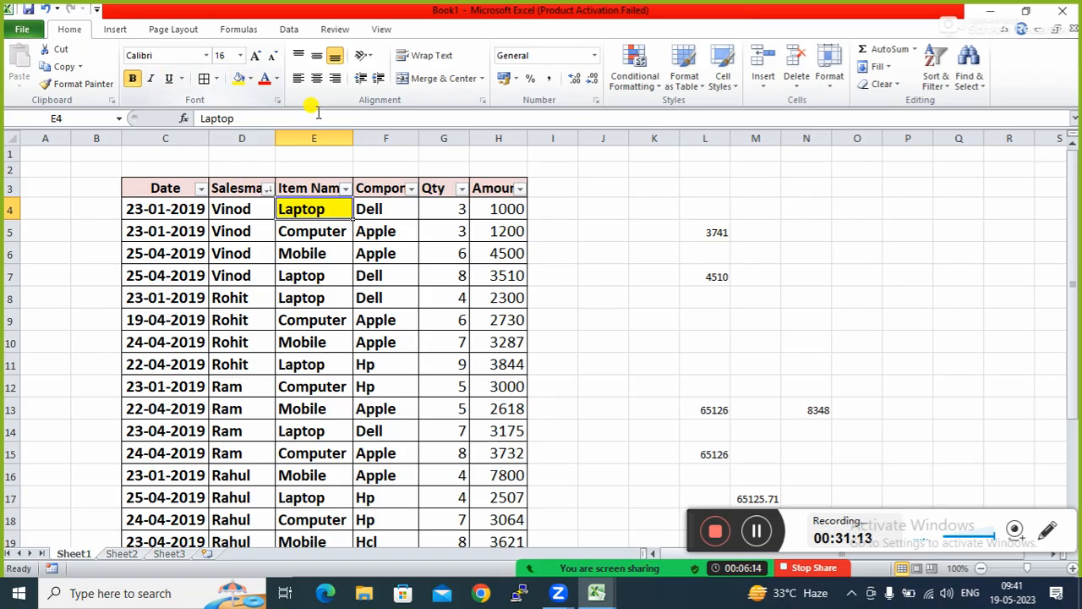
{"action": "left_click", "coordinate": [307, 281]}
{"action": "left_click", "coordinate": [239, 78]}
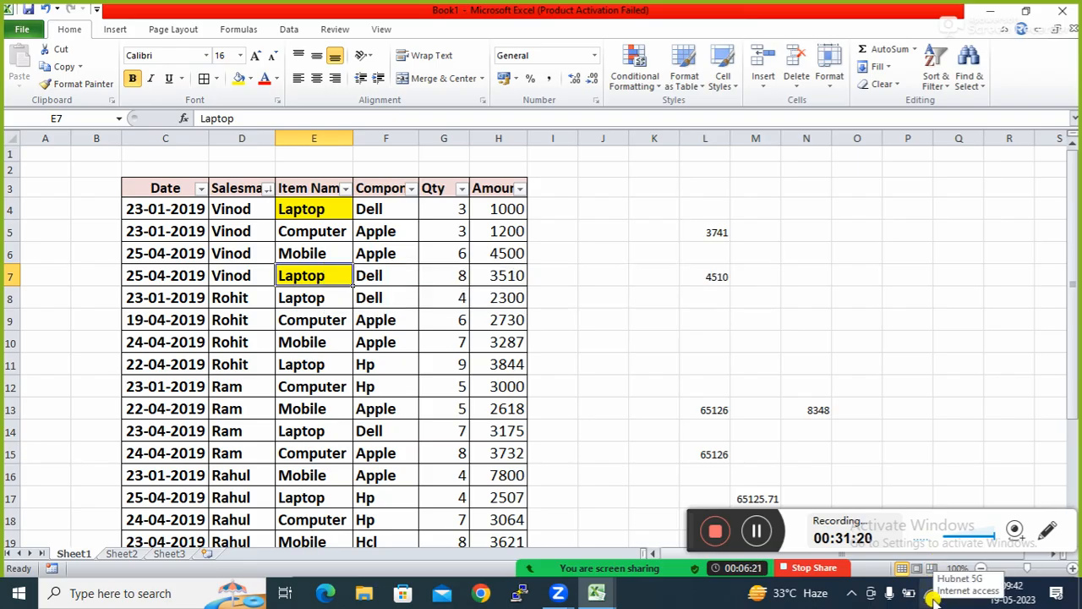
Check the Zoom meeting's participants list and minimise it to return to the sales table
{"action": "mouse_move", "coordinate": [621, 564]}
{"action": "left_click", "coordinate": [541, 558]}
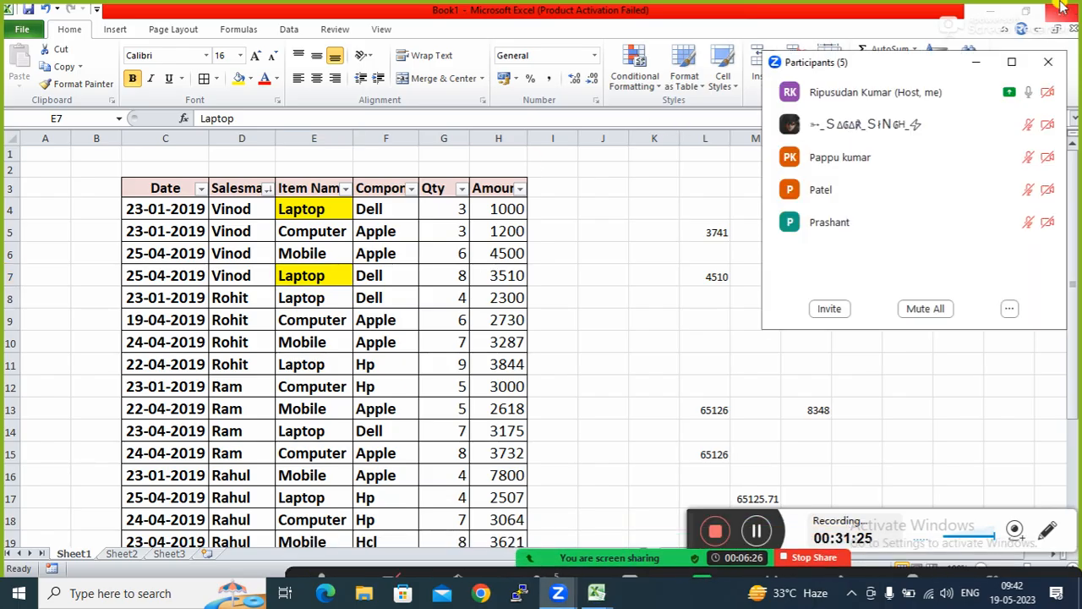
{"action": "left_click", "coordinate": [974, 63]}
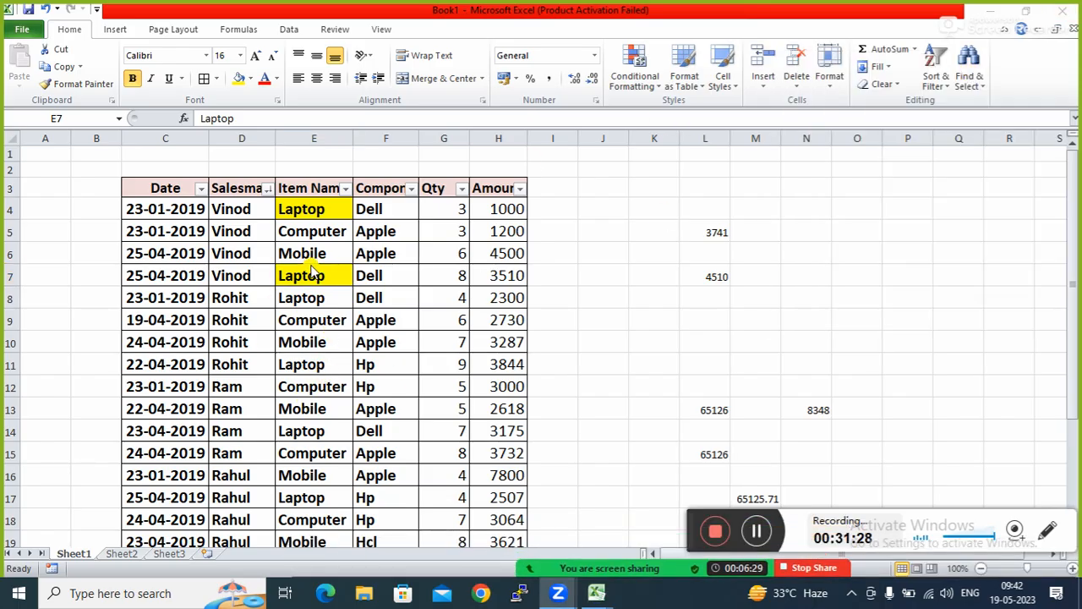
Fill the Computer cell E9 with yellow and the Mobile cell E13 with light green
{"action": "left_click", "coordinate": [312, 319]}
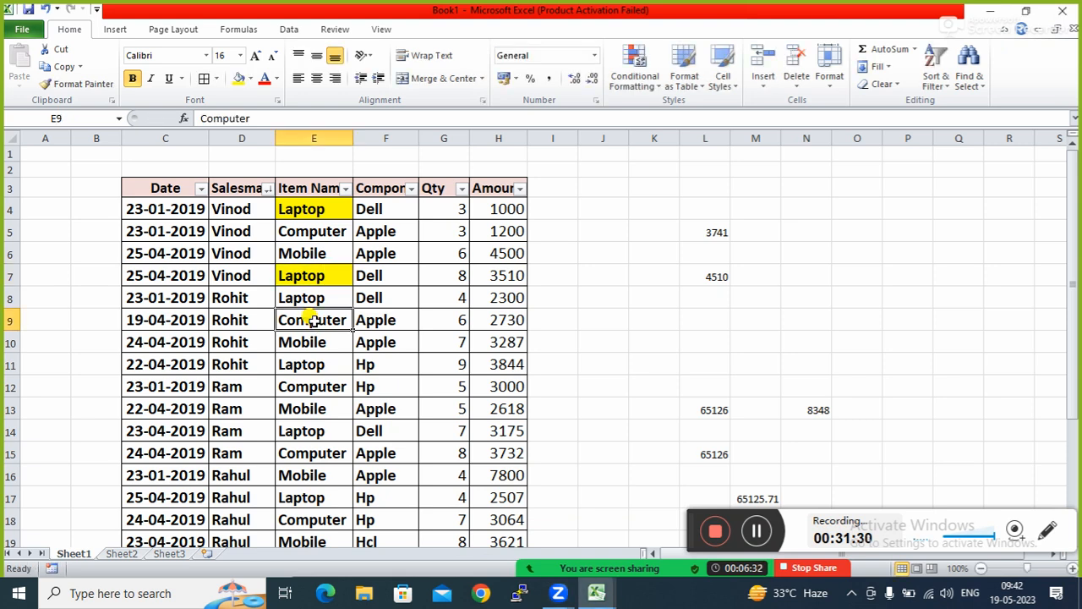
{"action": "left_click", "coordinate": [239, 78]}
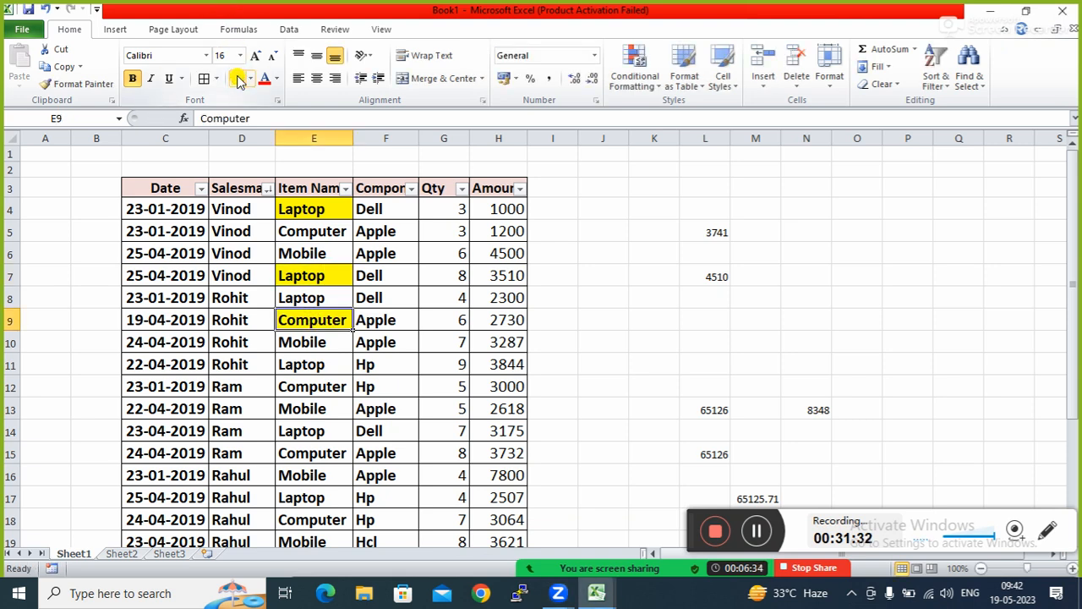
{"action": "left_click", "coordinate": [294, 410]}
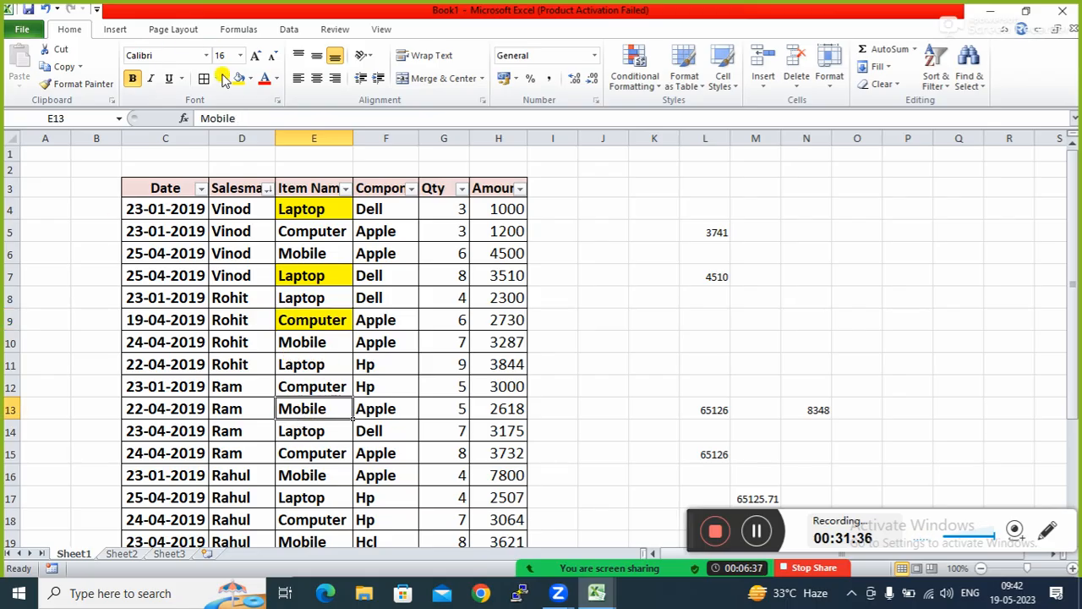
{"action": "left_click", "coordinate": [250, 78]}
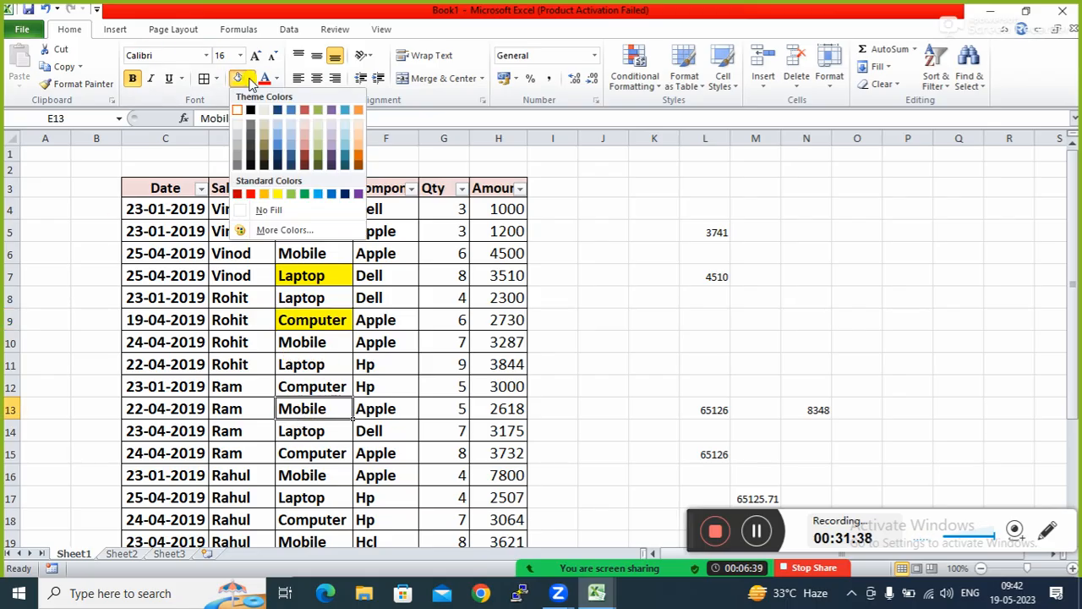
{"action": "left_click", "coordinate": [291, 194]}
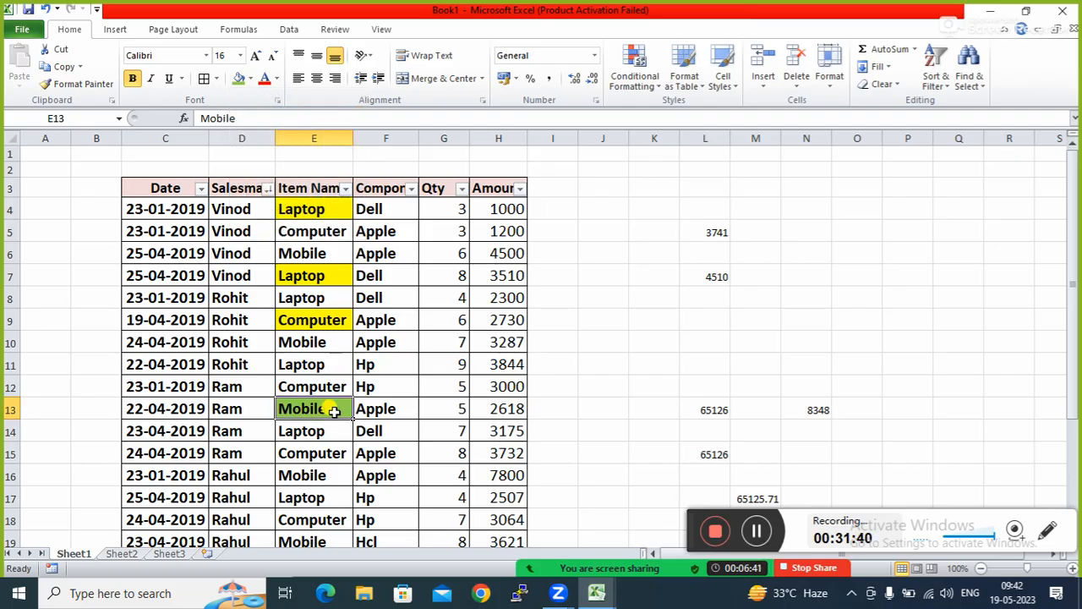
Fill the Item Name cells E16, E18 and E11 with the same light green
{"action": "left_click", "coordinate": [298, 472]}
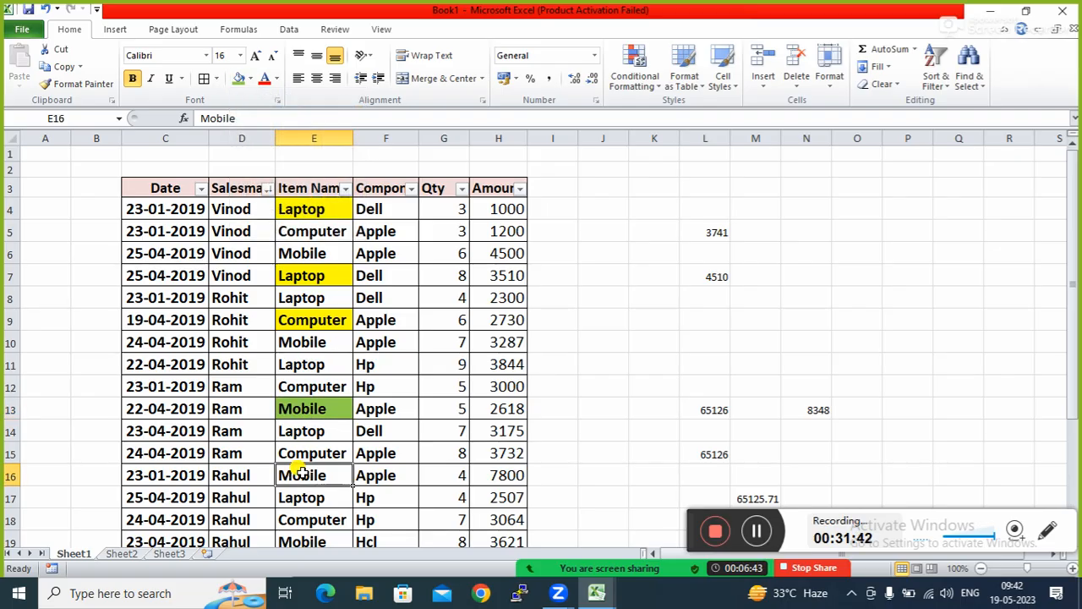
{"action": "left_click", "coordinate": [238, 78]}
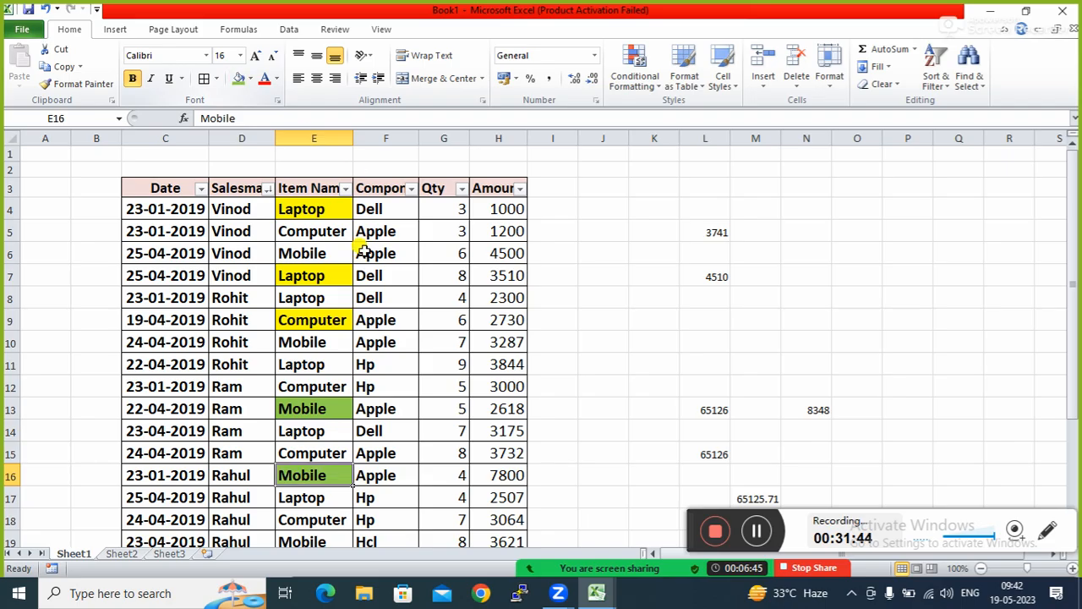
{"action": "left_click", "coordinate": [309, 518]}
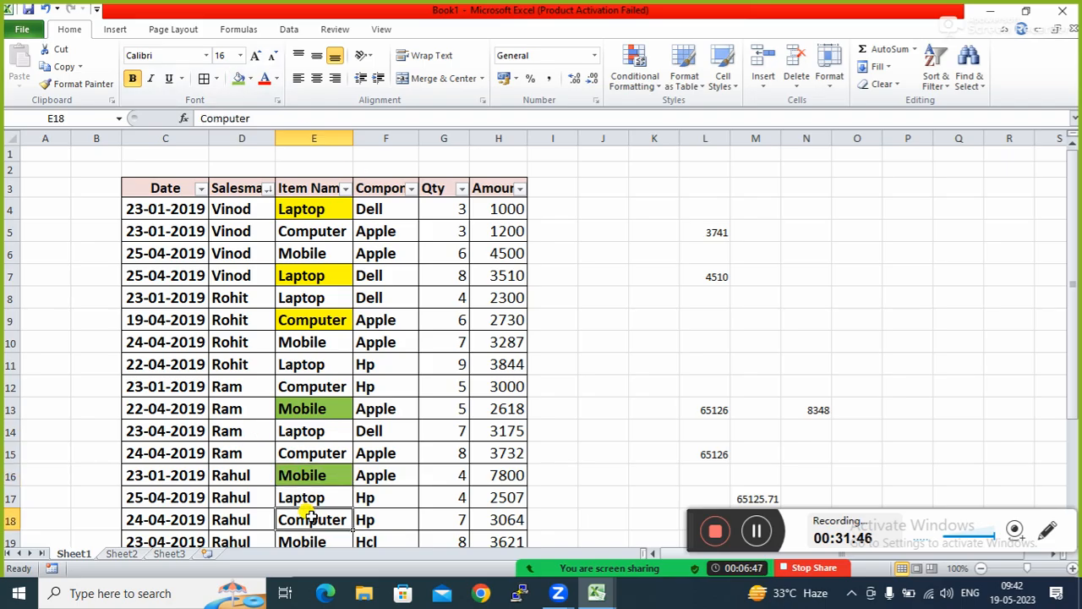
{"action": "left_click", "coordinate": [239, 78]}
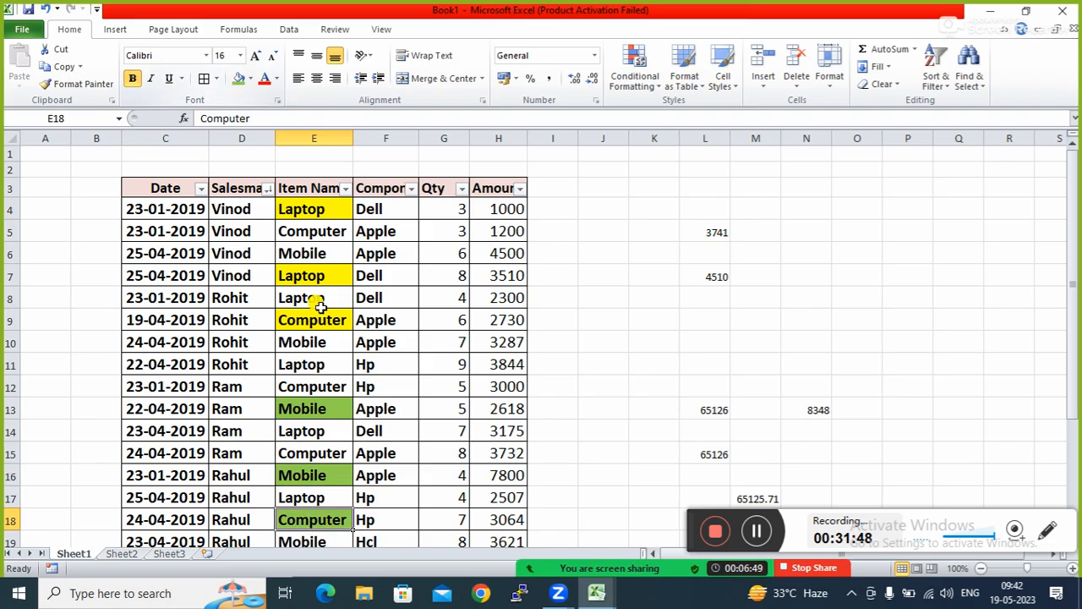
{"action": "left_click", "coordinate": [298, 360]}
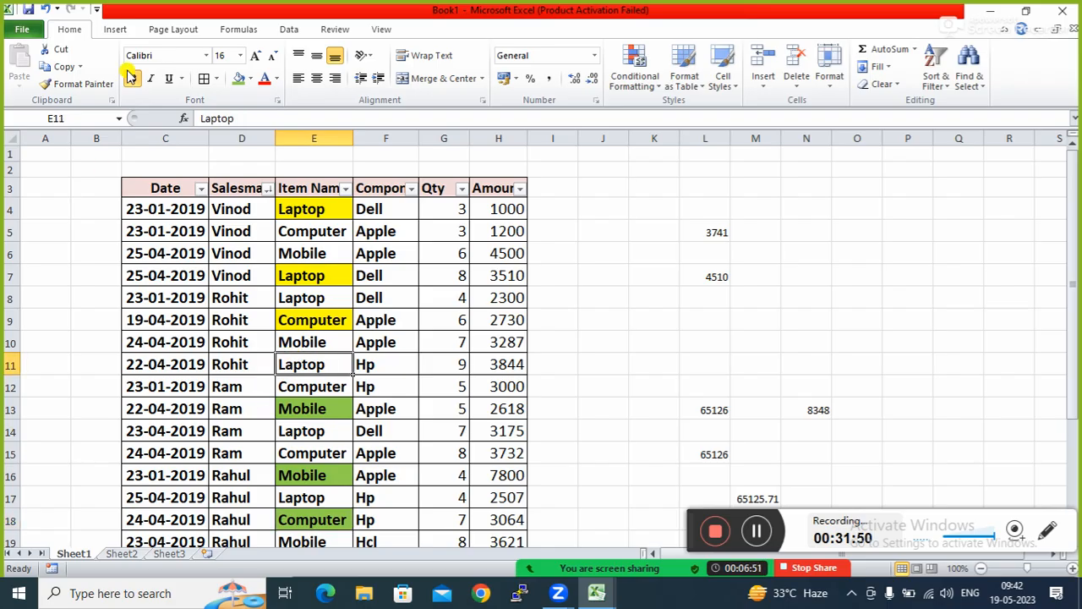
{"action": "left_click", "coordinate": [239, 79]}
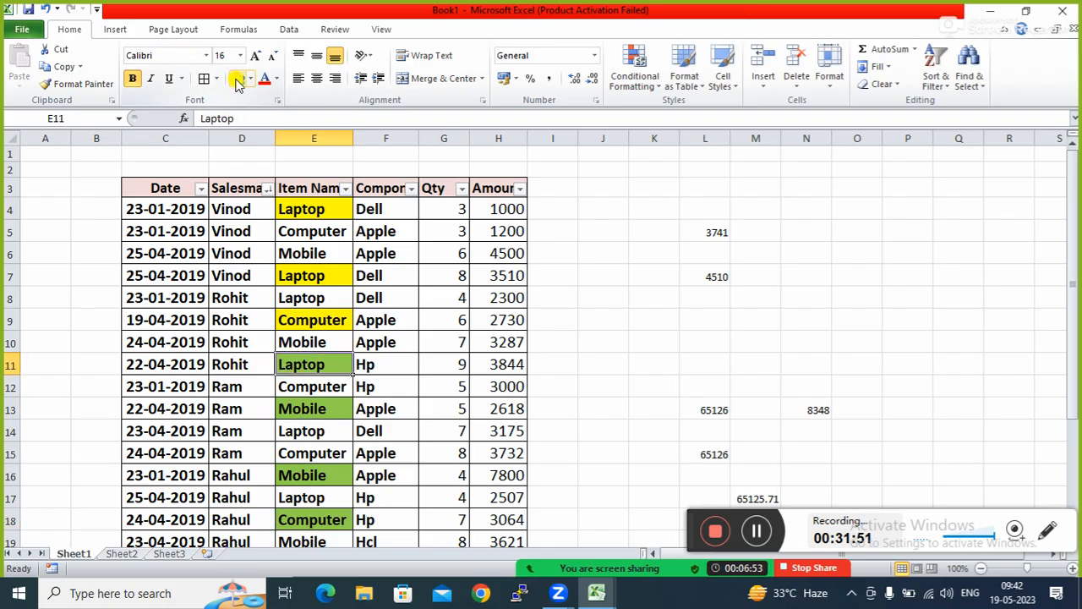
{"action": "left_click", "coordinate": [444, 359]}
Sort the sales table by the yellow cell color in the Item Name column
{"action": "left_click", "coordinate": [336, 209]}
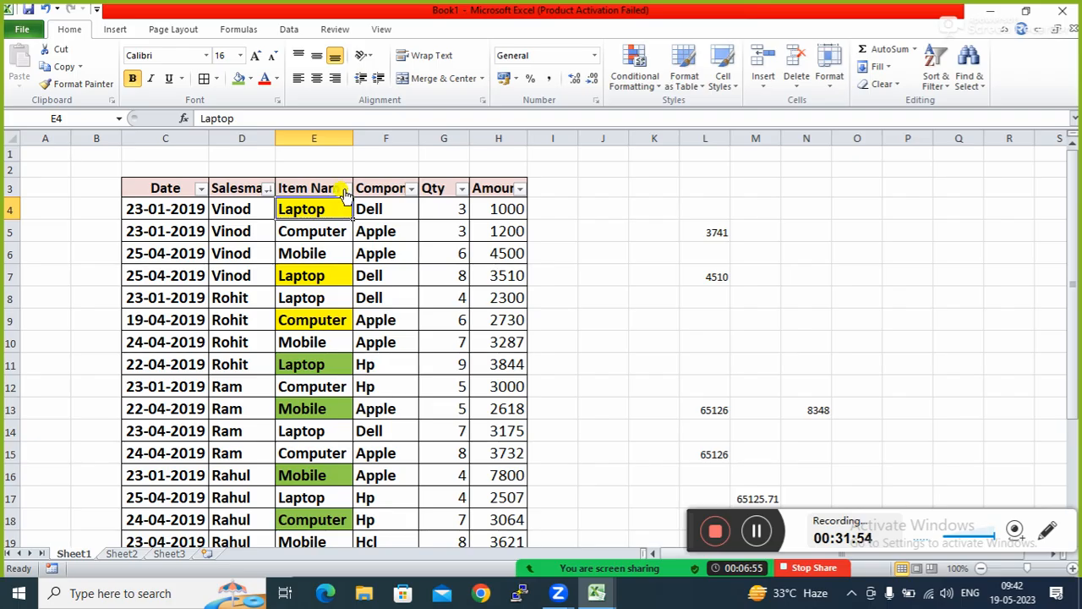
{"action": "left_click", "coordinate": [343, 188]}
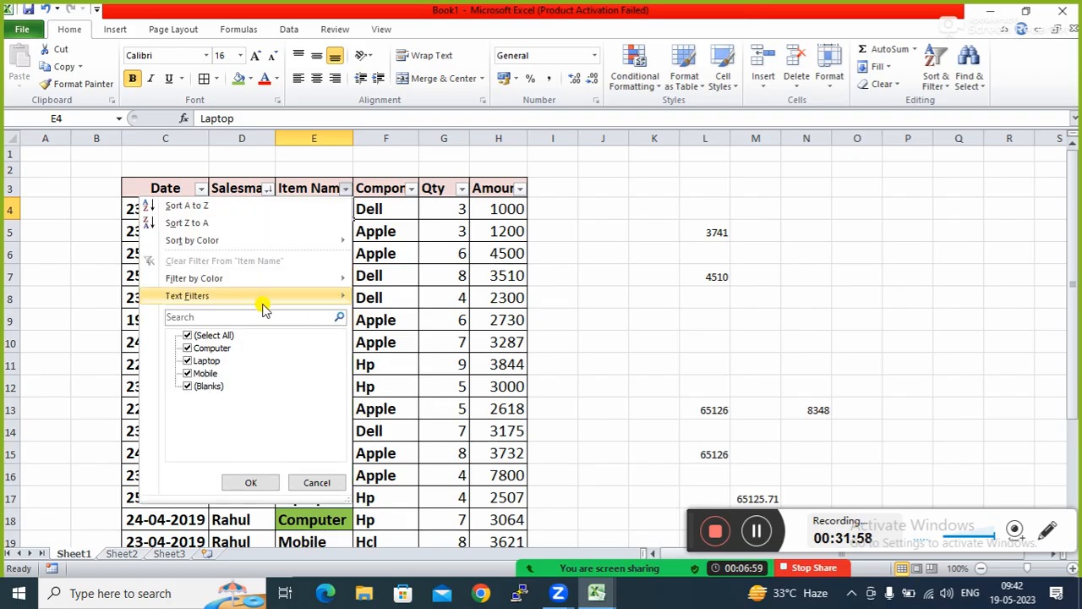
{"action": "mouse_move", "coordinate": [220, 242]}
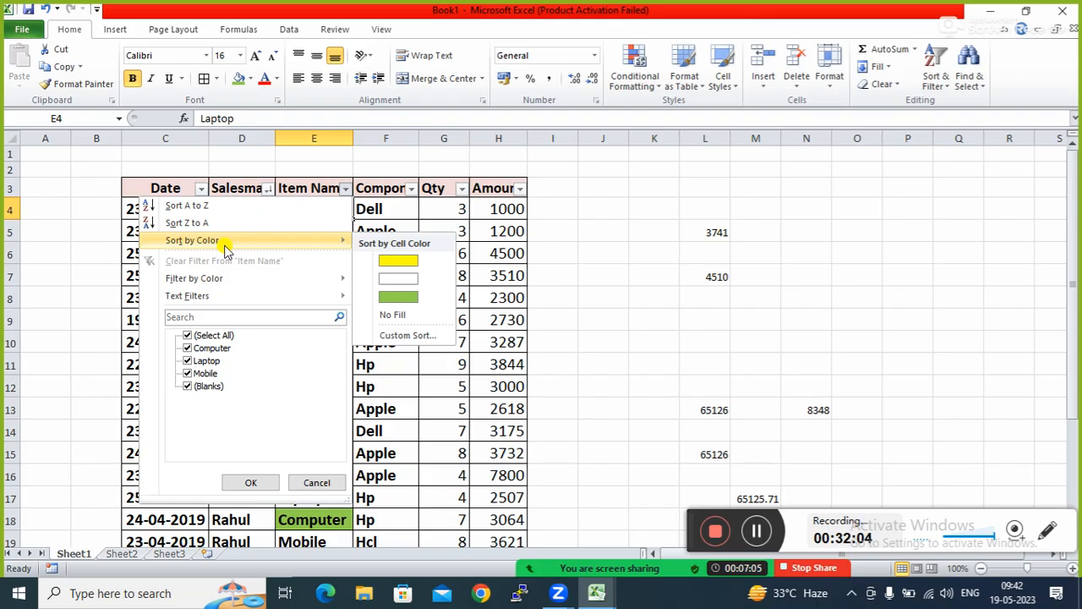
{"action": "left_click", "coordinate": [400, 263]}
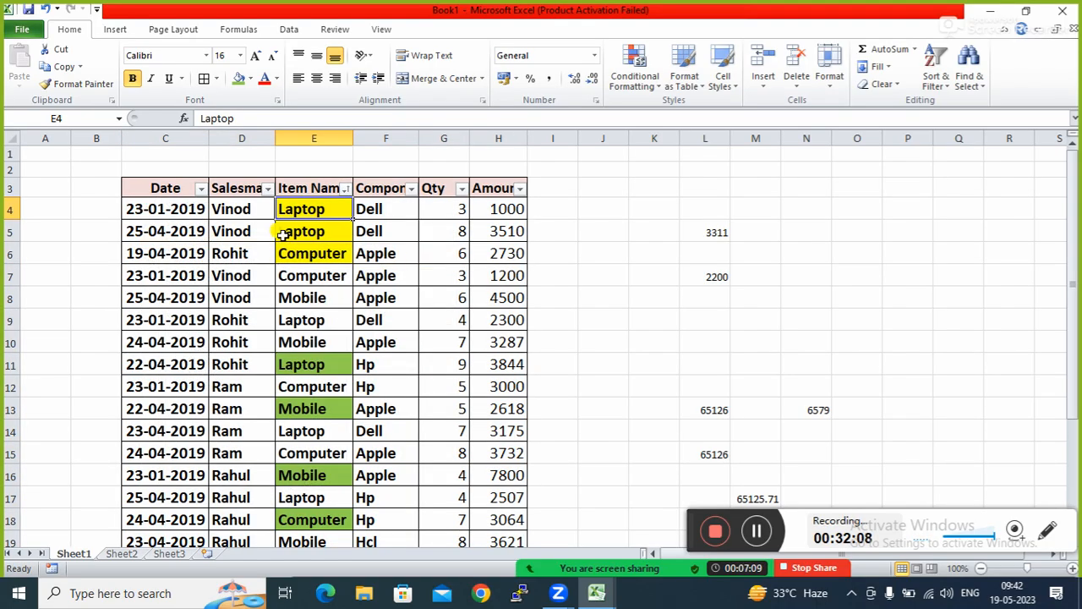
{"action": "left_click", "coordinate": [317, 282]}
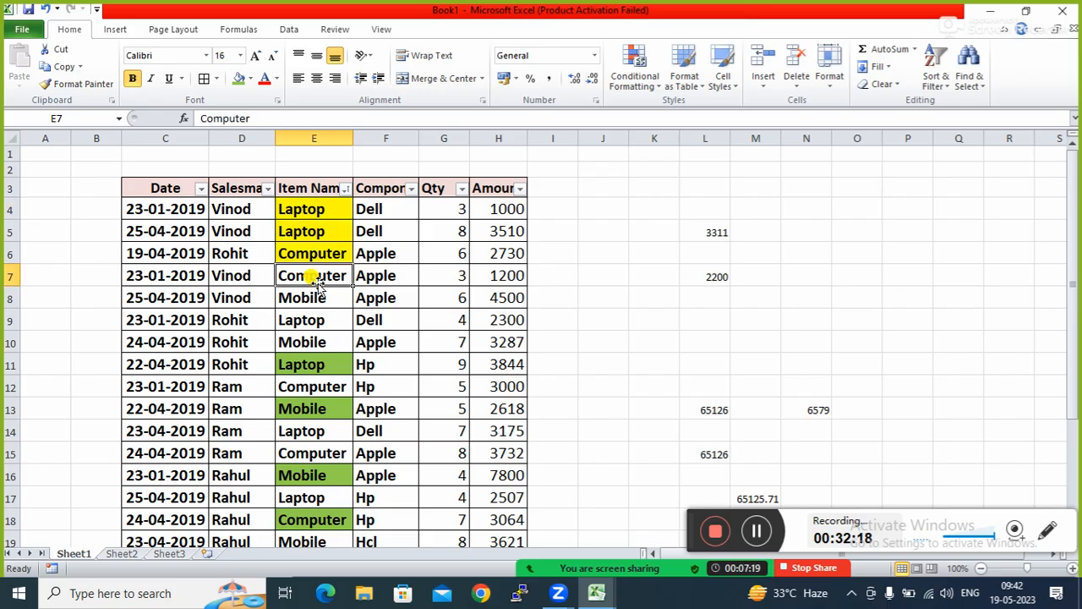
Remove the fill color from all the Item Name cells E4:E22
{"action": "left_click", "coordinate": [312, 211]}
{"action": "left_click_drag", "start_coordinate": [311, 210], "coordinate": [308, 477]}
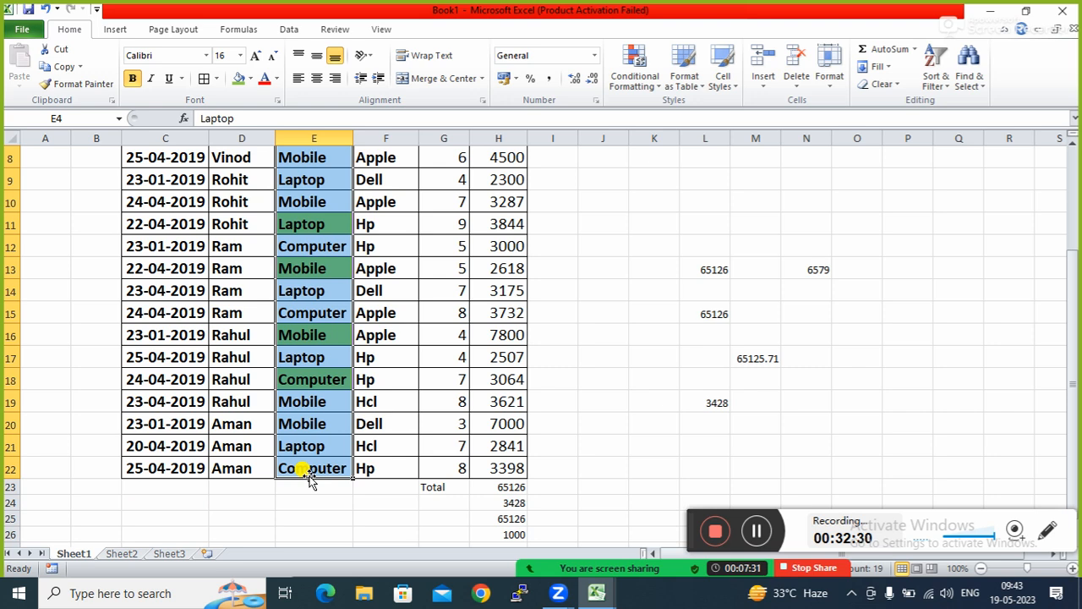
{"action": "left_click", "coordinate": [251, 79]}
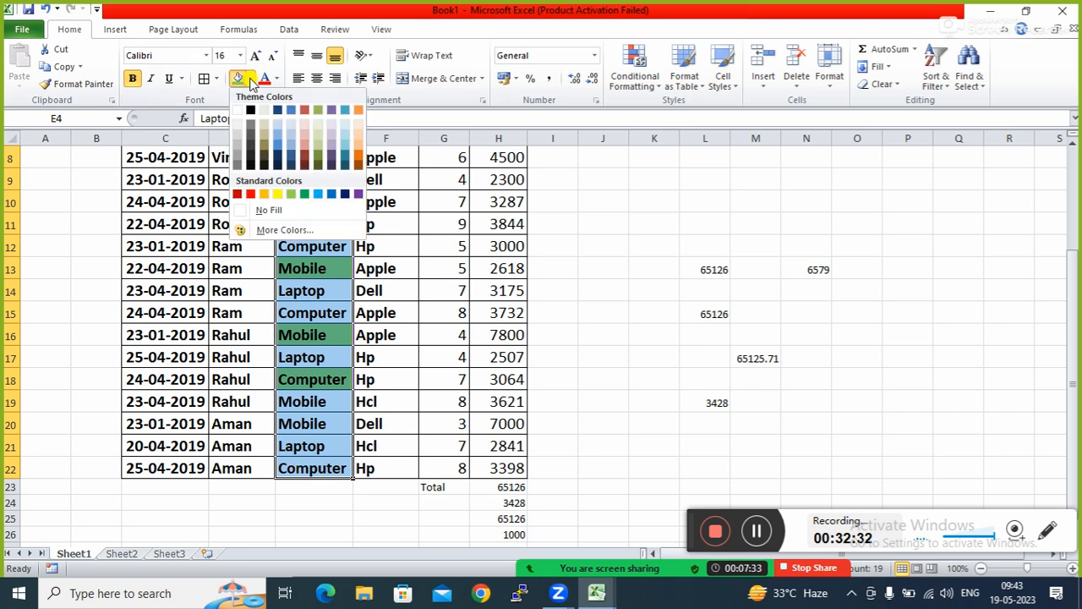
{"action": "left_click", "coordinate": [259, 214]}
{"action": "scroll", "coordinate": [254, 212], "scroll_direction": "up", "scroll_amount": 3}
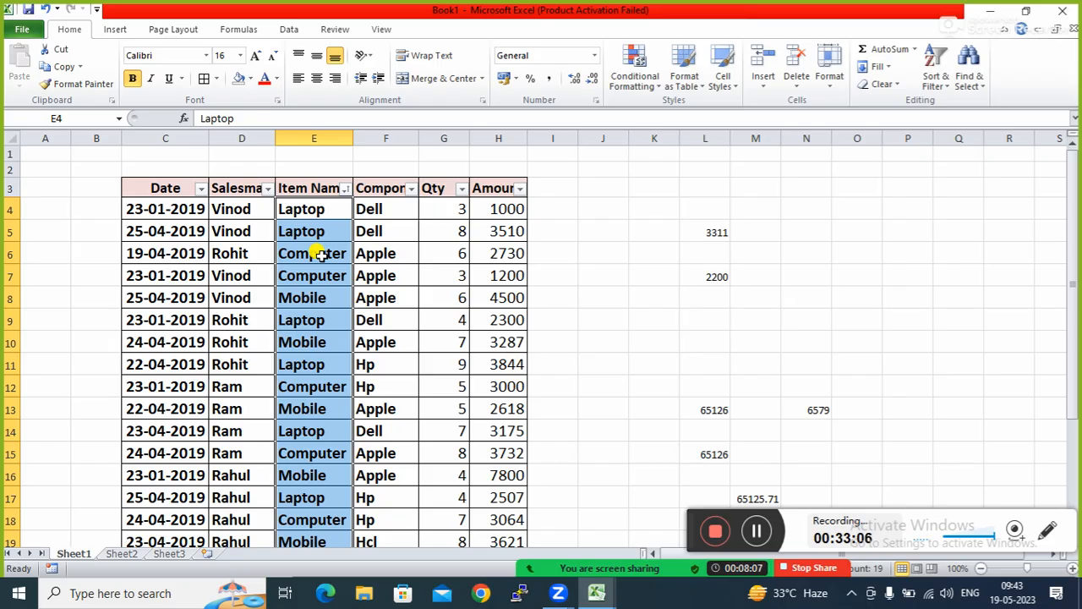
Add a conditional formatting rule to E4:E22 that gives cells containing the text Laptop a custom light green fill
{"action": "left_click", "coordinate": [657, 87]}
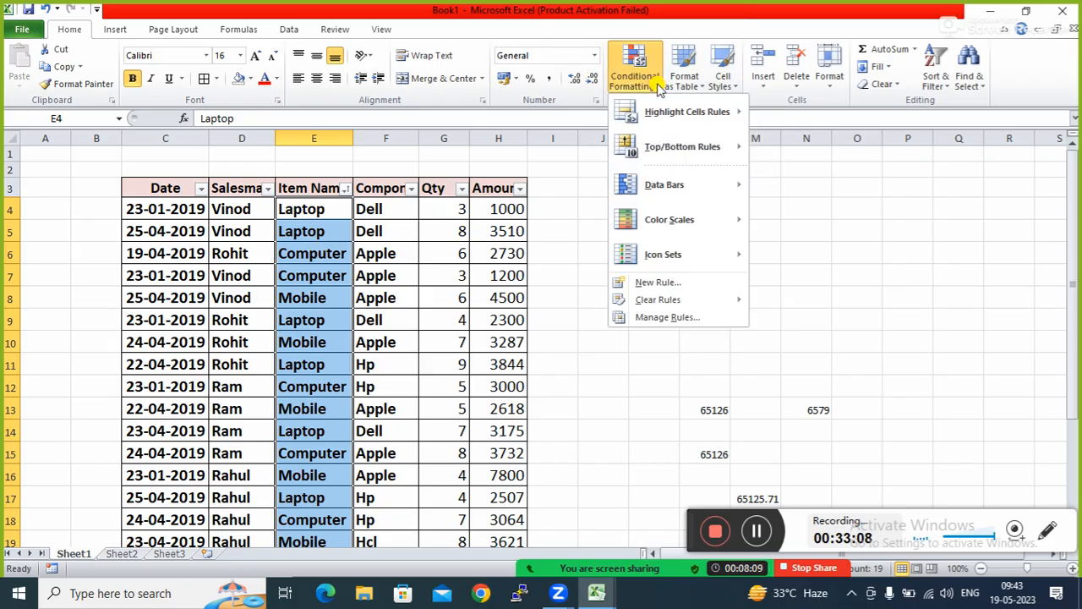
{"action": "mouse_move", "coordinate": [671, 113]}
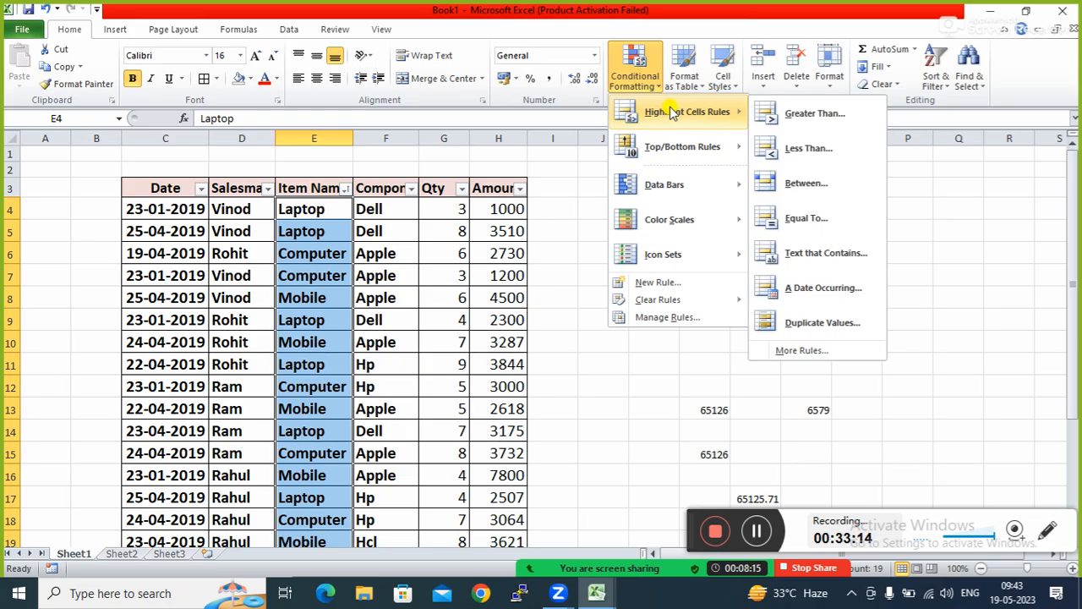
{"action": "left_click", "coordinate": [825, 255]}
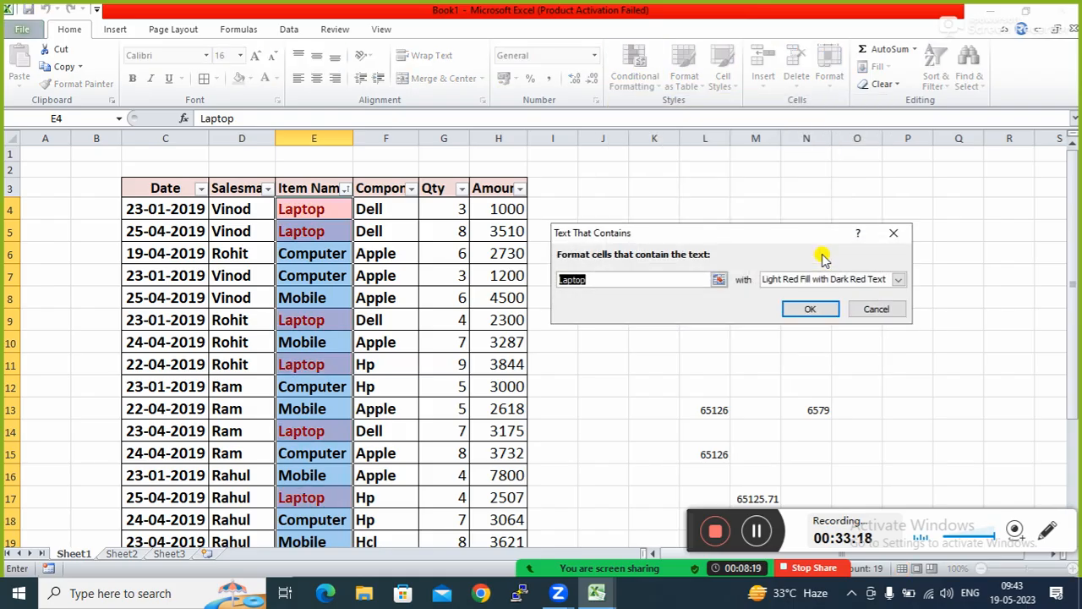
{"action": "left_click", "coordinate": [606, 277]}
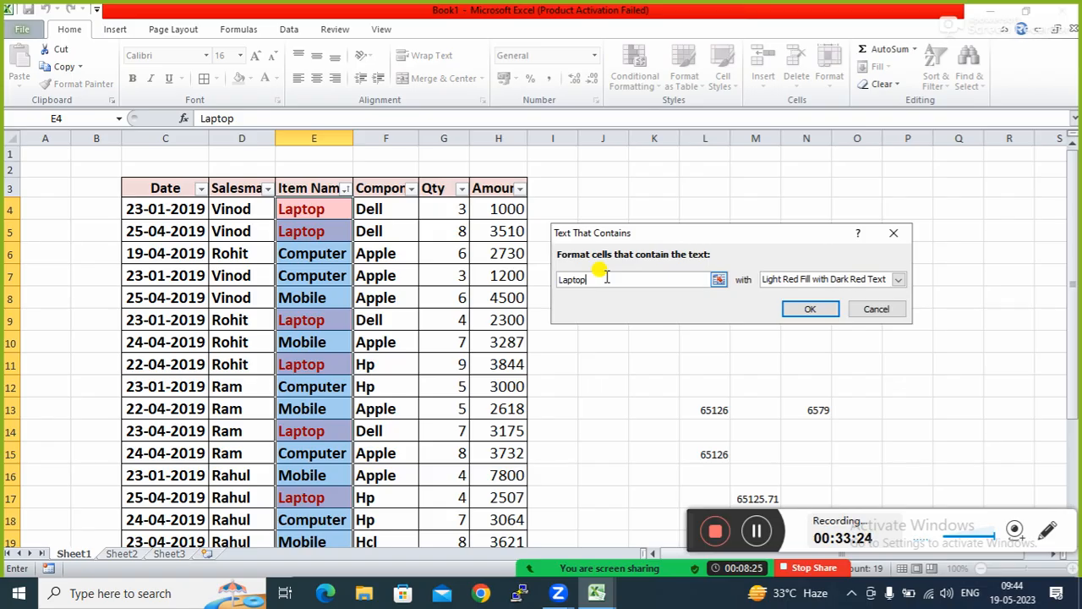
{"action": "left_click", "coordinate": [898, 280]}
{"action": "left_click", "coordinate": [787, 356]}
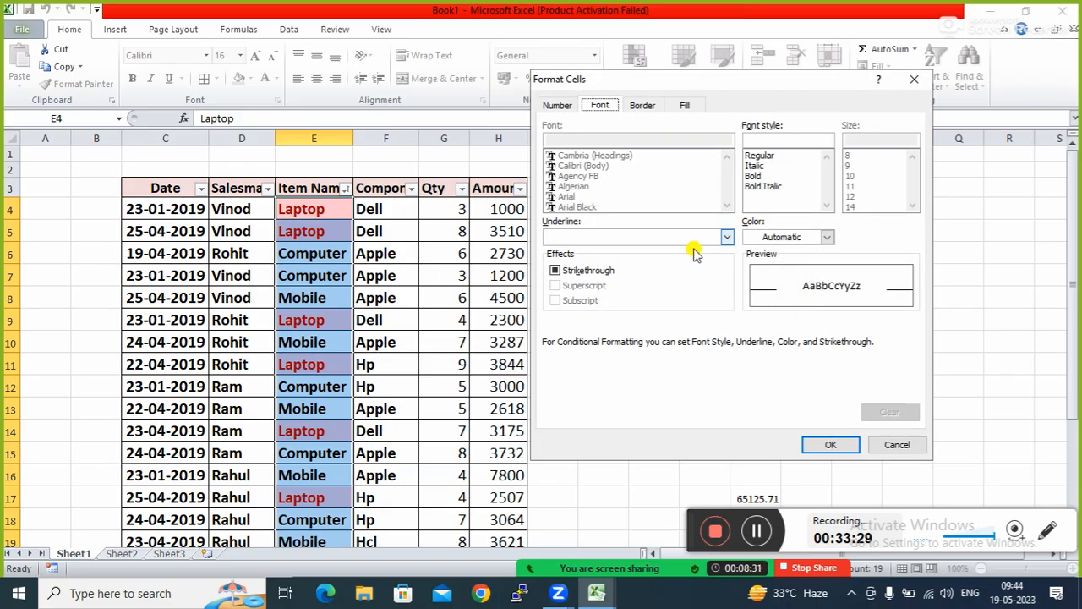
{"action": "left_click", "coordinate": [682, 105]}
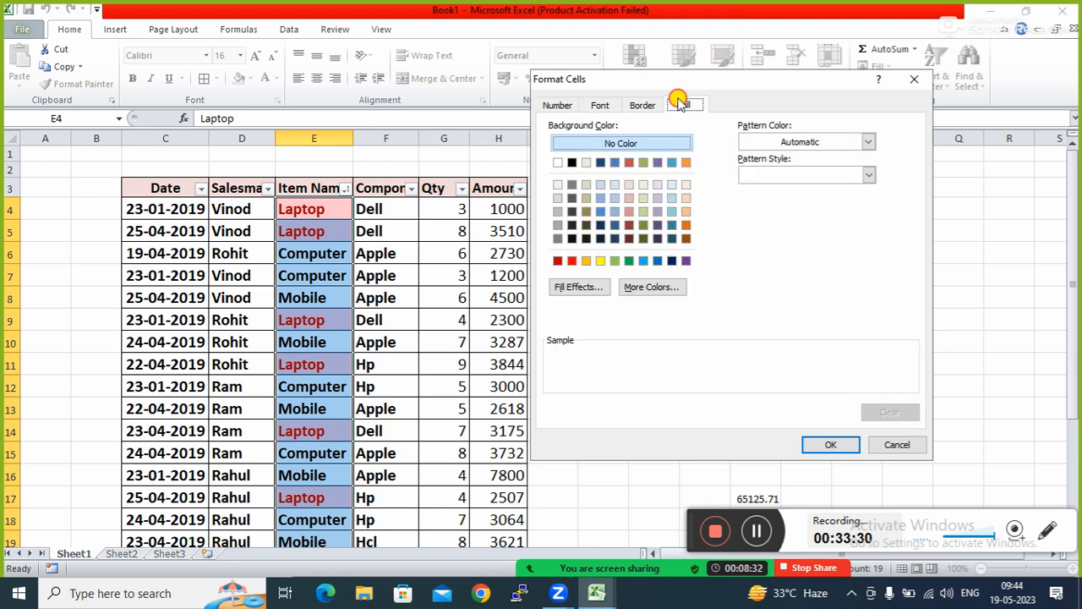
{"action": "left_click", "coordinate": [615, 262]}
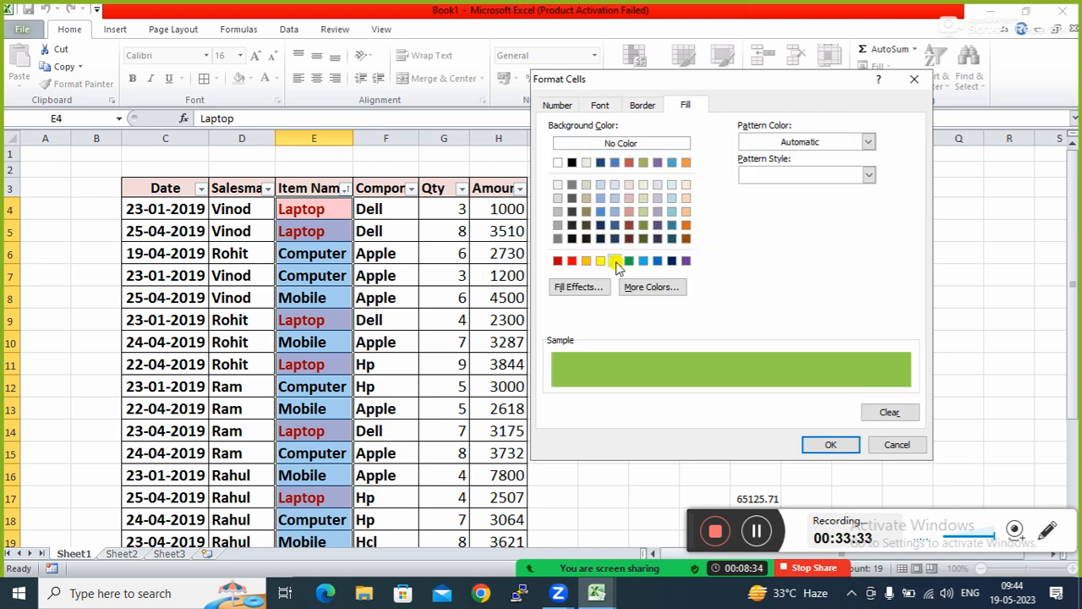
{"action": "left_click", "coordinate": [830, 445]}
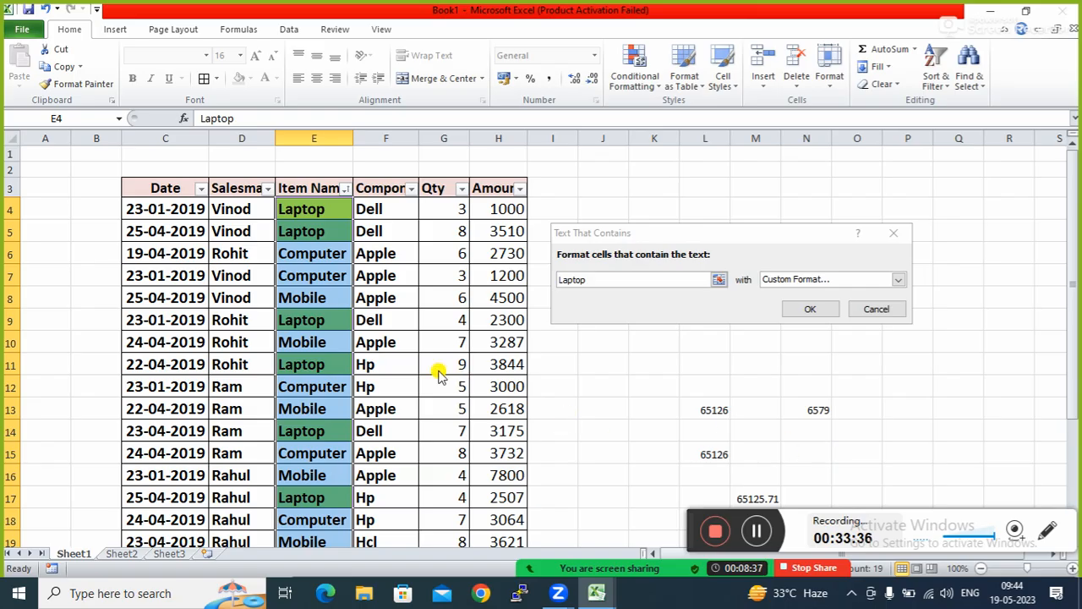
{"action": "left_click", "coordinate": [809, 310]}
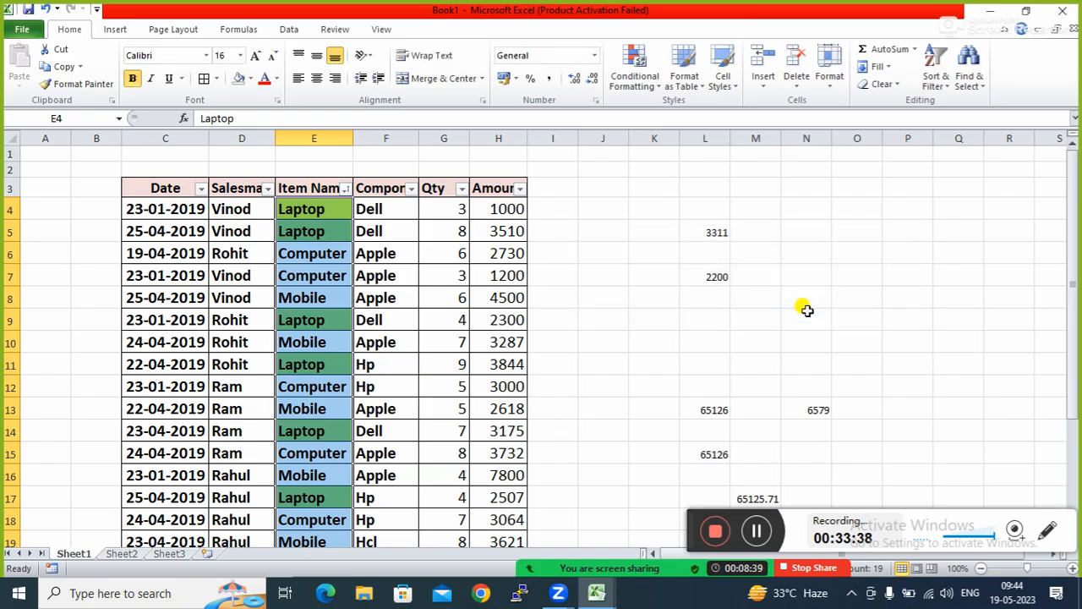
{"action": "left_click", "coordinate": [403, 360]}
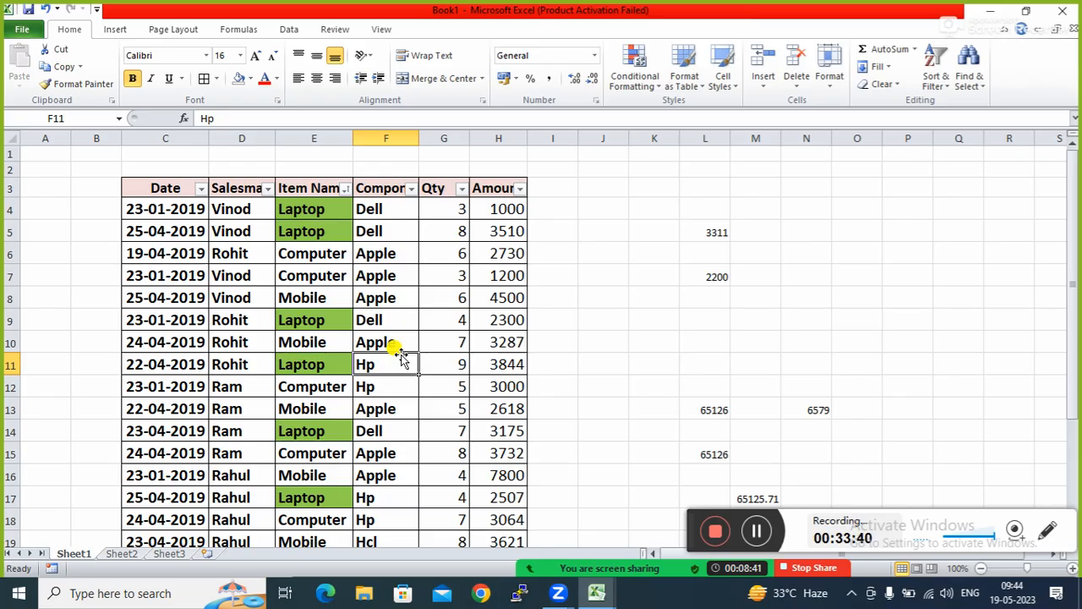
Start a Text That Contains conditional formatting rule on the Item Name cells E4:E22 for the text mobile
{"action": "left_click", "coordinate": [312, 290]}
{"action": "left_click", "coordinate": [306, 206]}
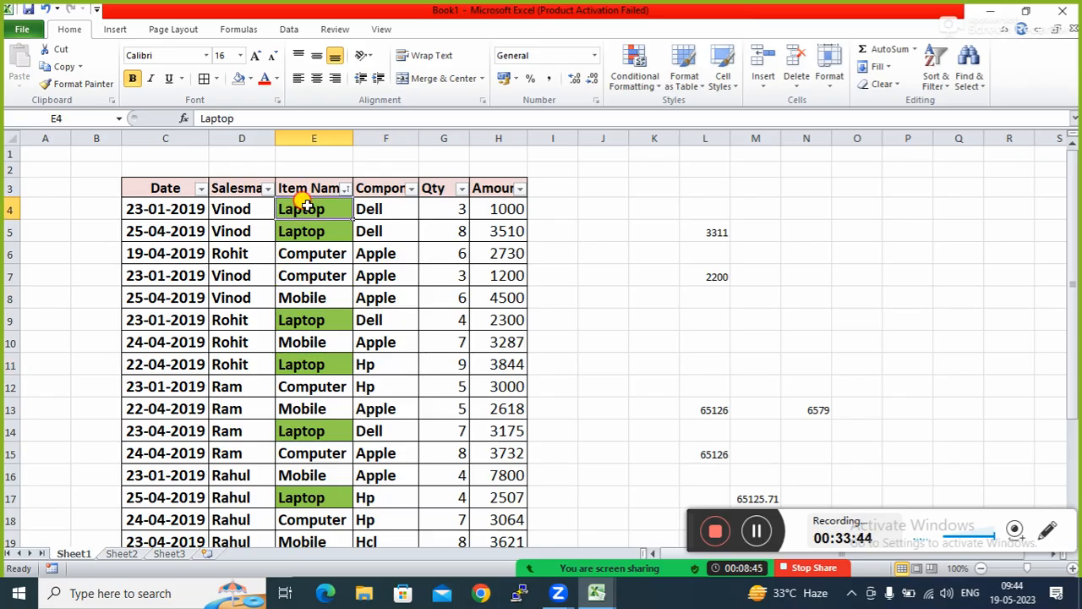
{"action": "left_click_drag", "start_coordinate": [307, 206], "coordinate": [296, 501]}
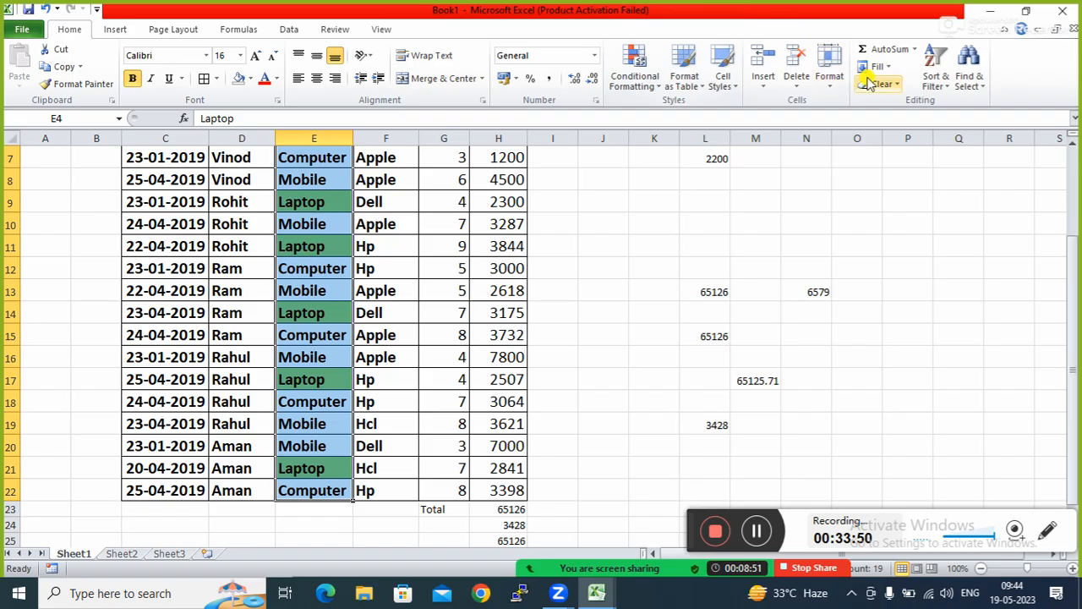
{"action": "left_click", "coordinate": [659, 82]}
{"action": "mouse_move", "coordinate": [658, 112]}
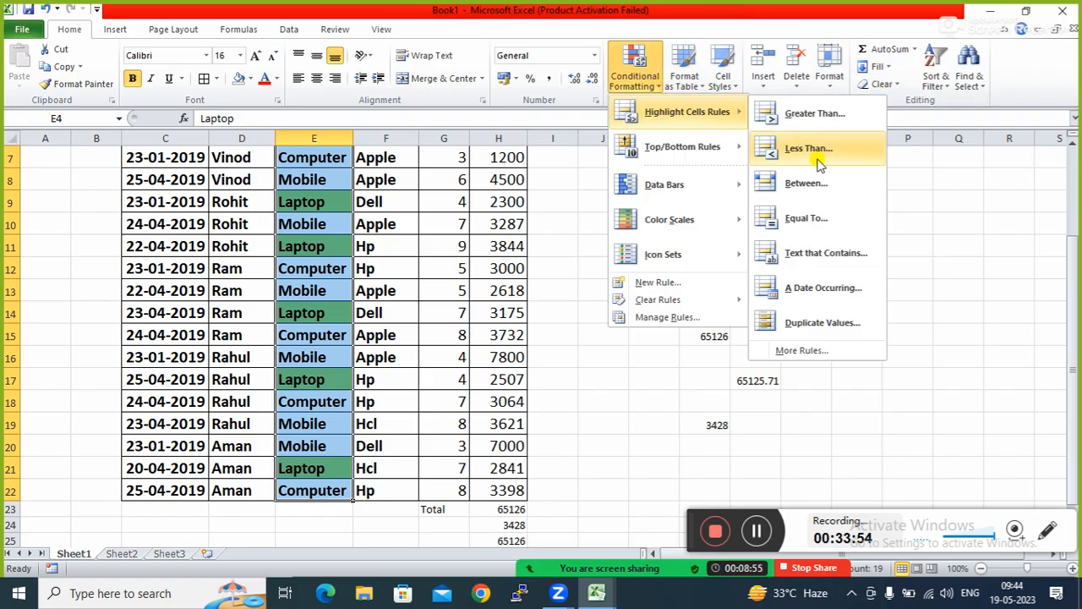
{"action": "left_click", "coordinate": [818, 263]}
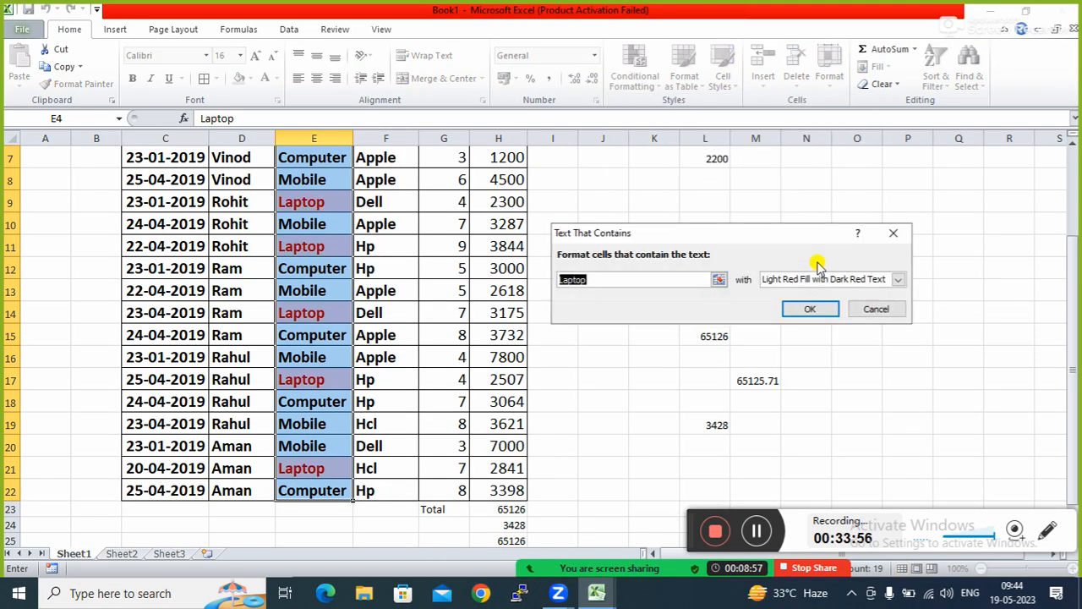
{"action": "left_click", "coordinate": [673, 277]}
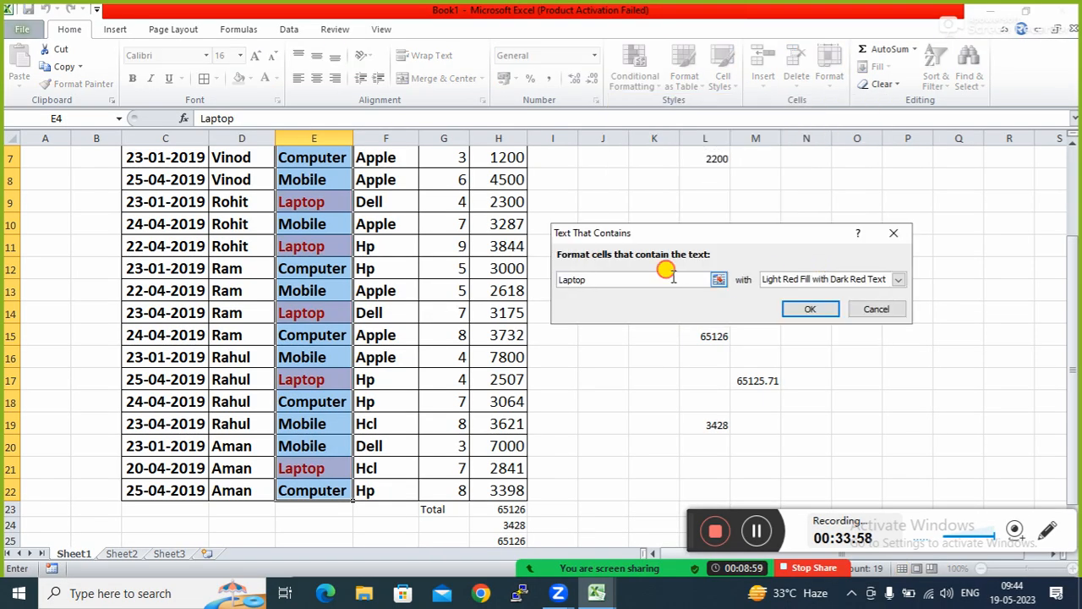
{"action": "key", "text": "BackSpace"}
{"action": "key", "text": "BackSpace"}
{"action": "key", "text": "BackSpace"}
{"action": "key", "text": "BackSpace"}
{"action": "key", "text": "BackSpace"}
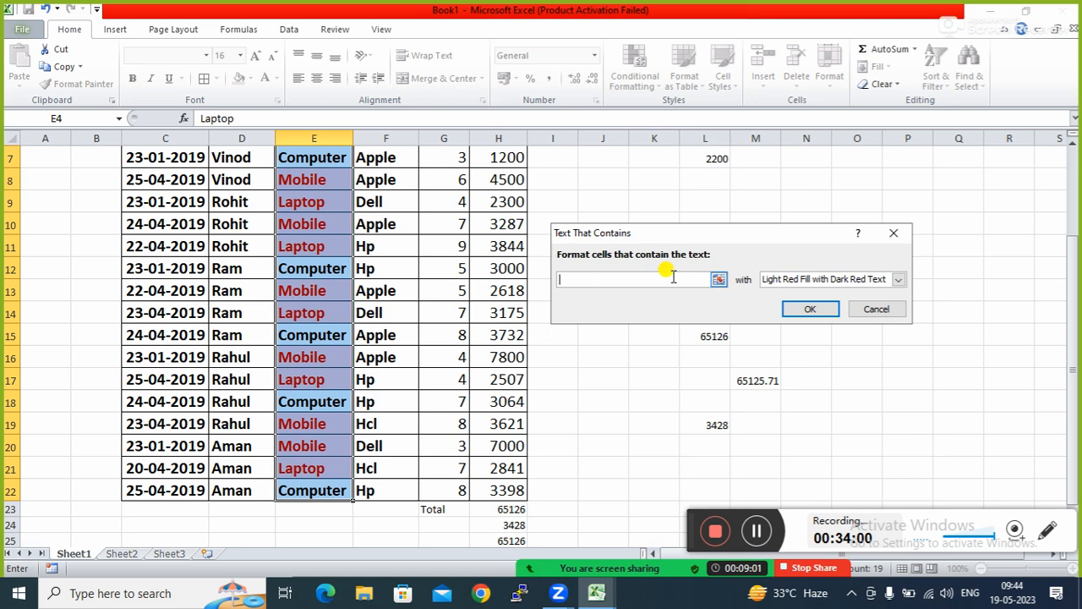
{"action": "type", "text": "mobil"}
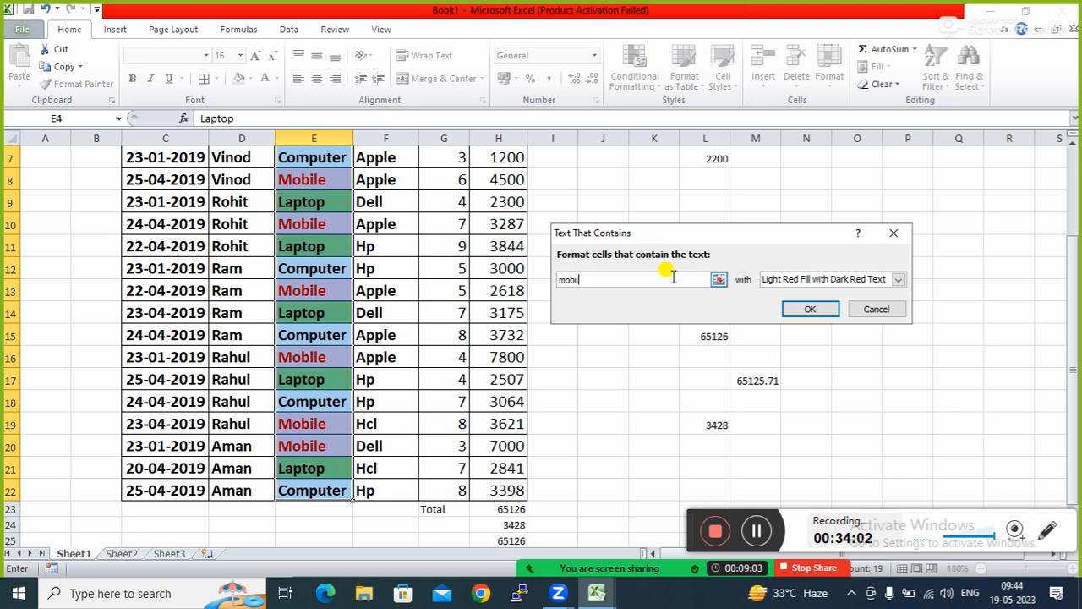
{"action": "type", "text": "e"}
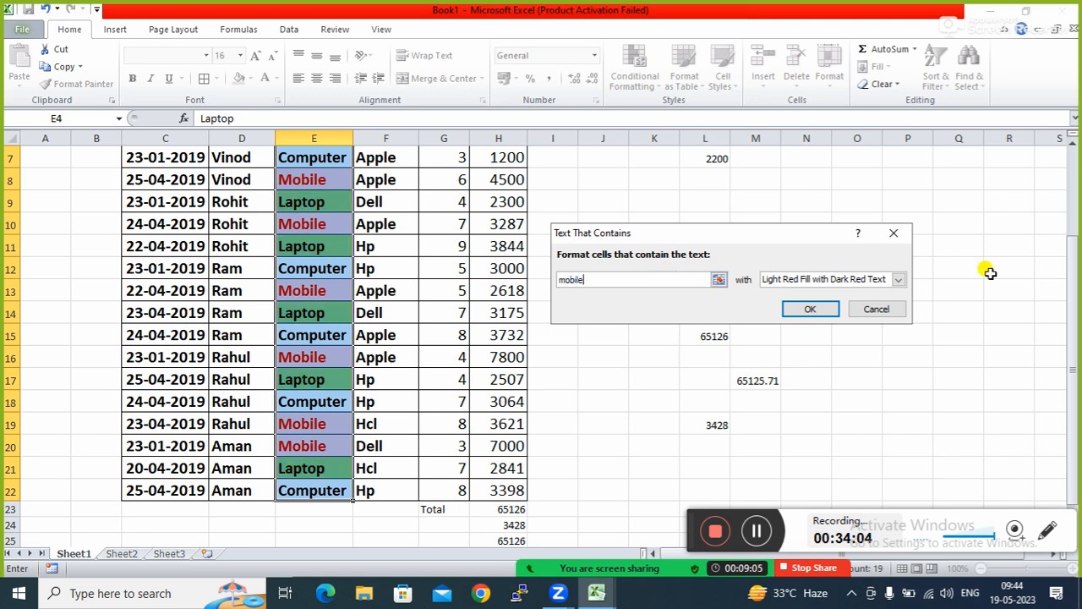
Give the mobile rule a custom format with a blue fill and apply it
{"action": "left_click", "coordinate": [899, 279]}
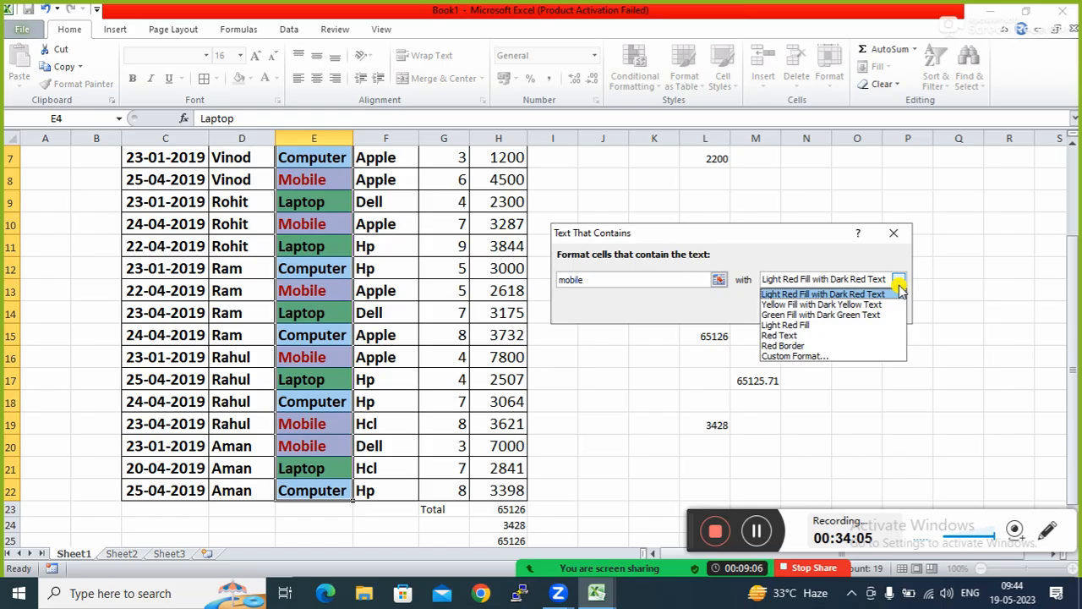
{"action": "left_click", "coordinate": [797, 355]}
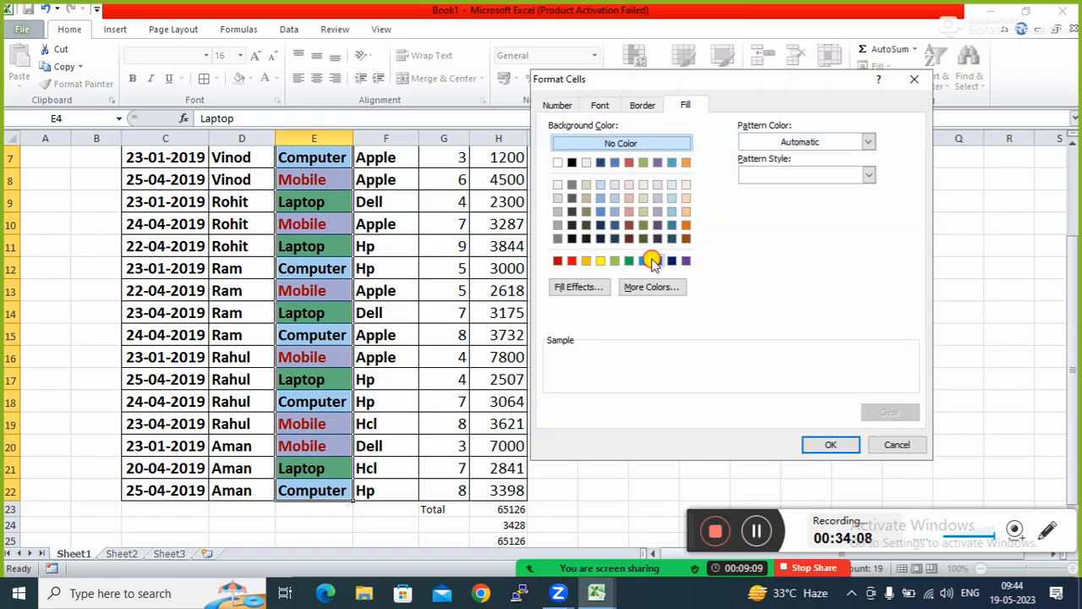
{"action": "left_click", "coordinate": [656, 261]}
{"action": "left_click", "coordinate": [829, 445]}
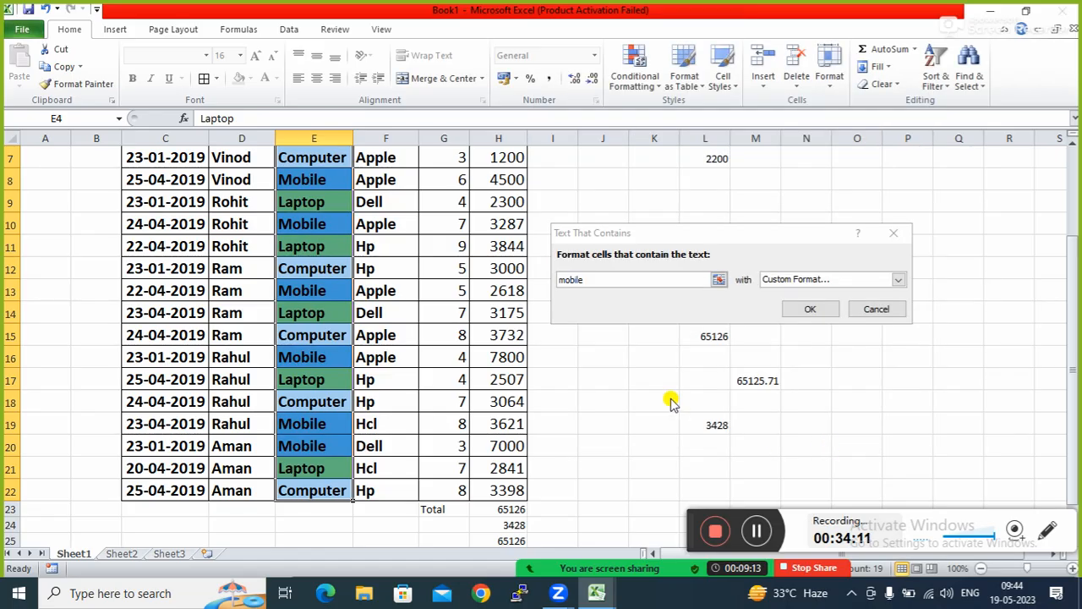
{"action": "left_click", "coordinate": [810, 308]}
{"action": "left_click", "coordinate": [609, 328]}
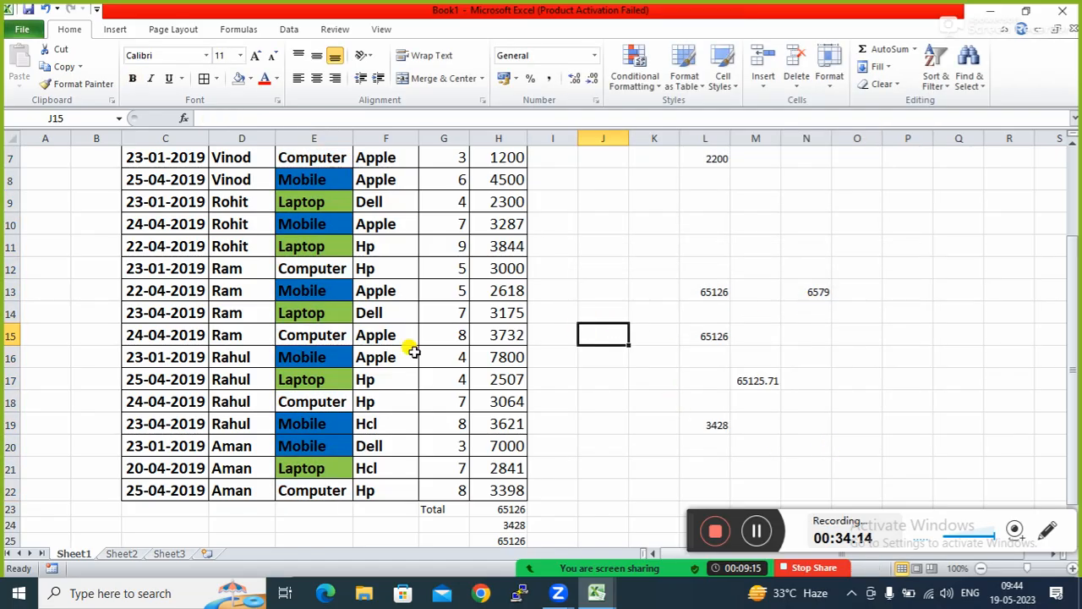
Sort the sales table by the blue cell color in the Item Name column
{"action": "left_click", "coordinate": [281, 287]}
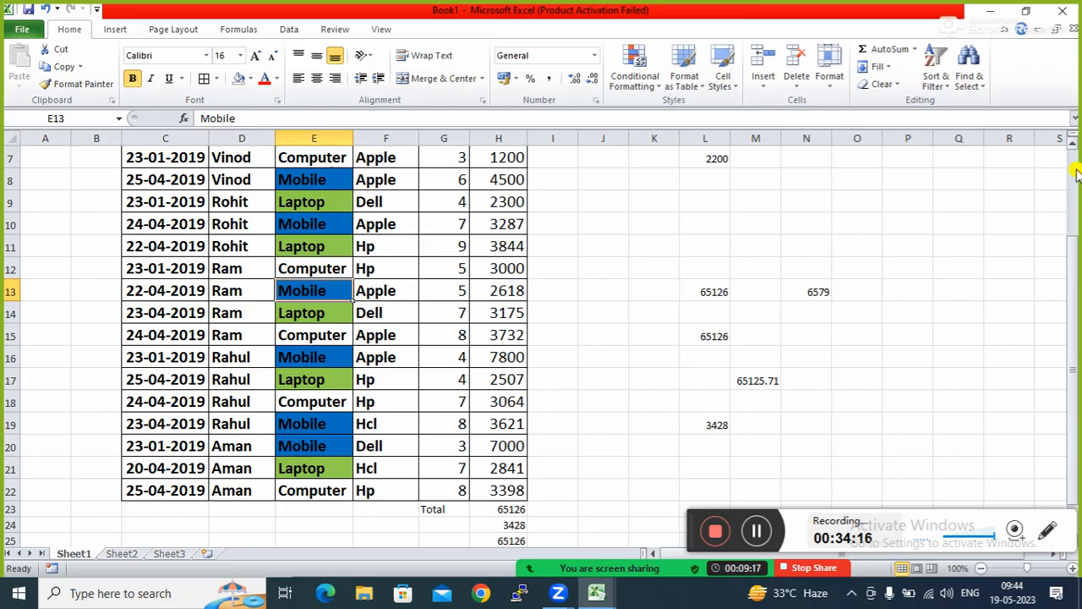
{"action": "scroll", "coordinate": [1074, 169], "scroll_direction": "up", "scroll_amount": 2}
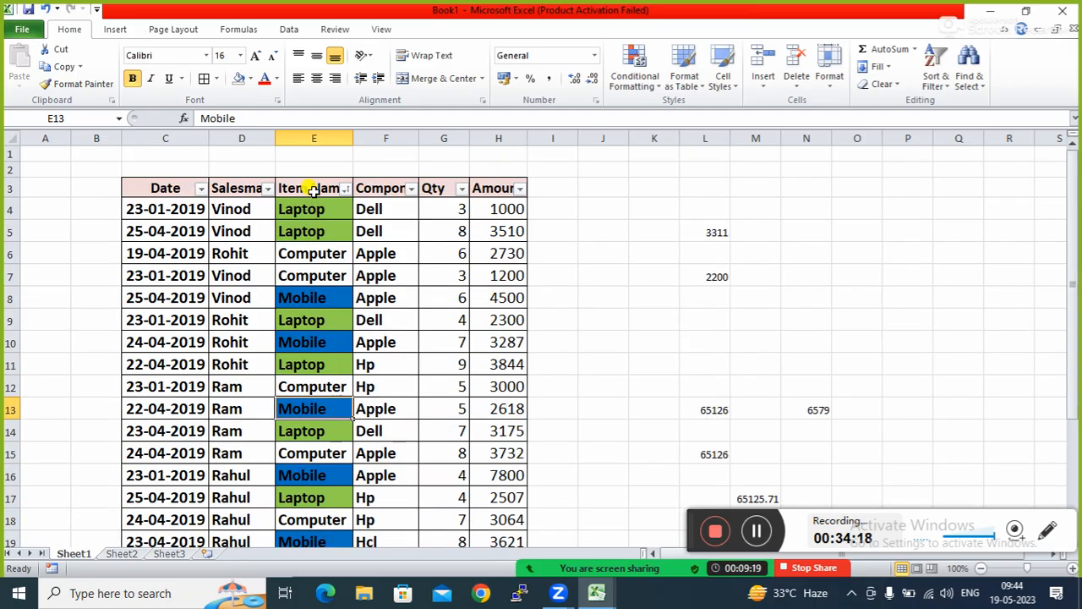
{"action": "left_click", "coordinate": [345, 189]}
{"action": "mouse_move", "coordinate": [212, 242]}
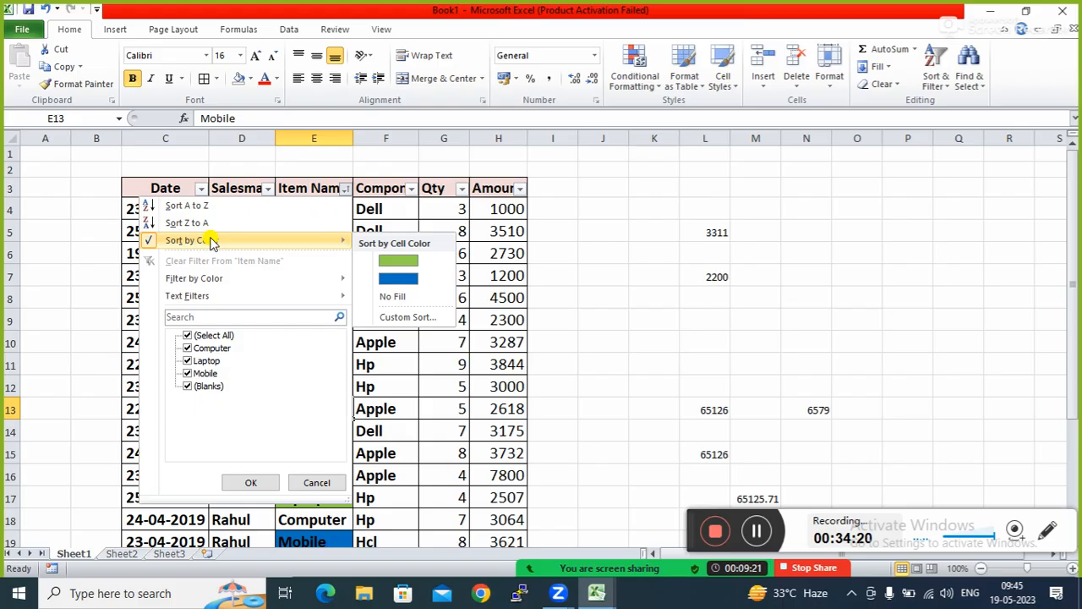
{"action": "left_click", "coordinate": [392, 278]}
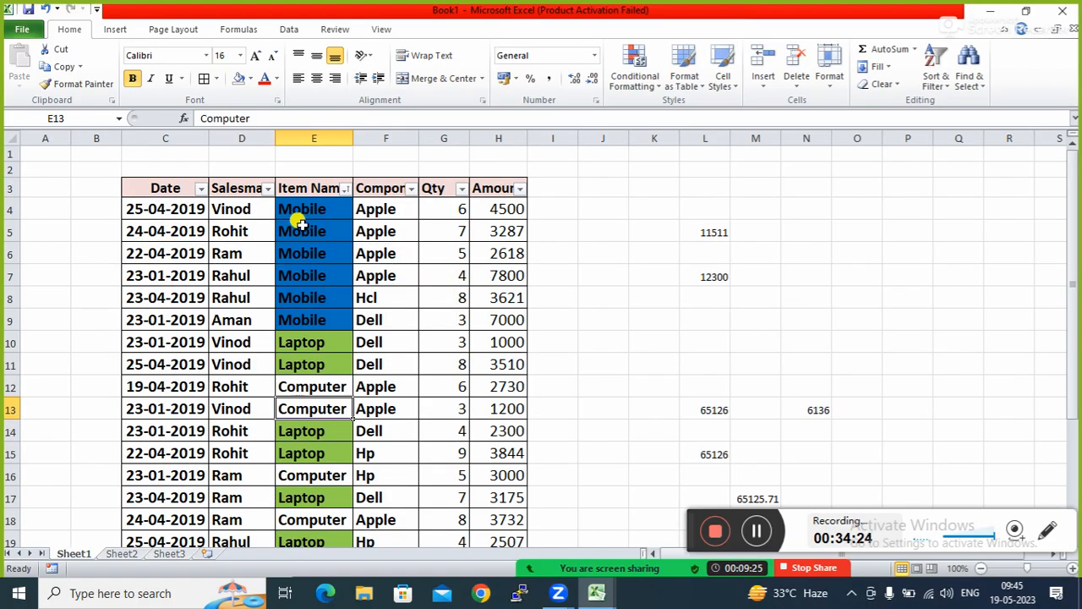
{"action": "left_click", "coordinate": [345, 190]}
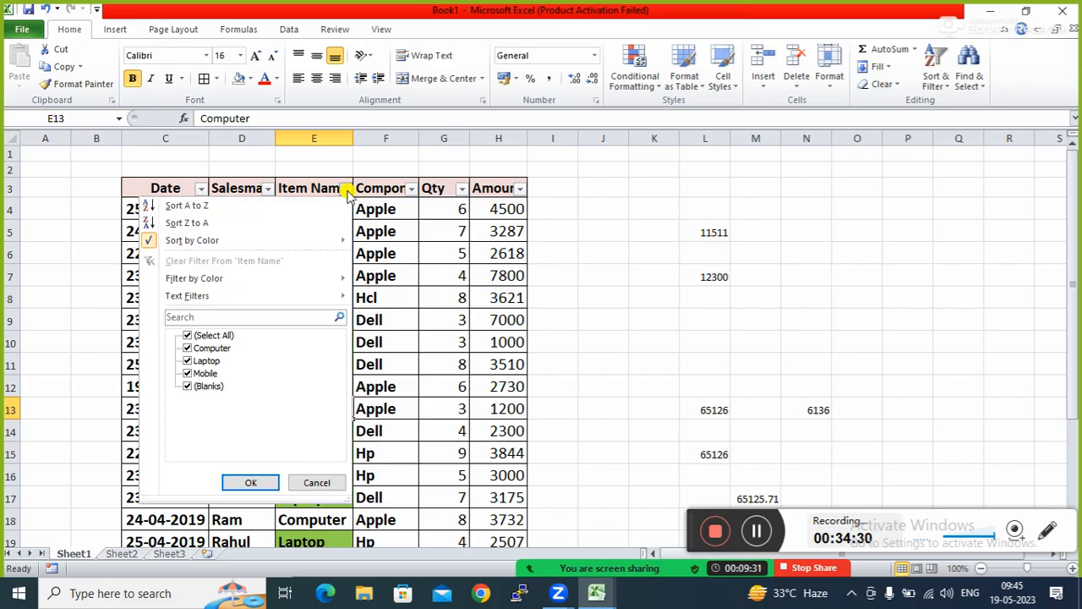
{"action": "mouse_move", "coordinate": [322, 244]}
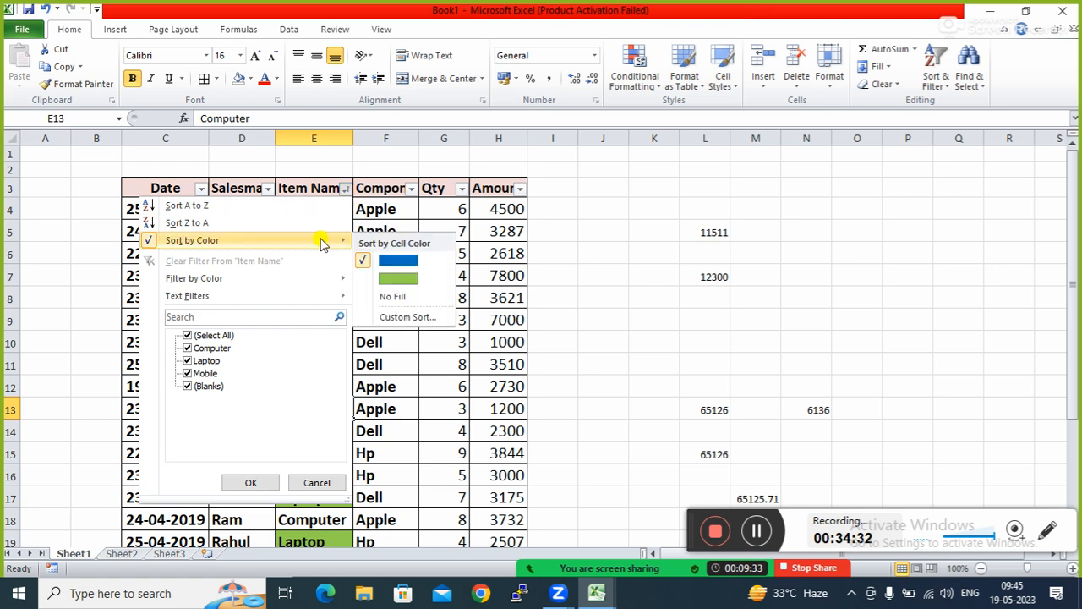
{"action": "left_click", "coordinate": [408, 318]}
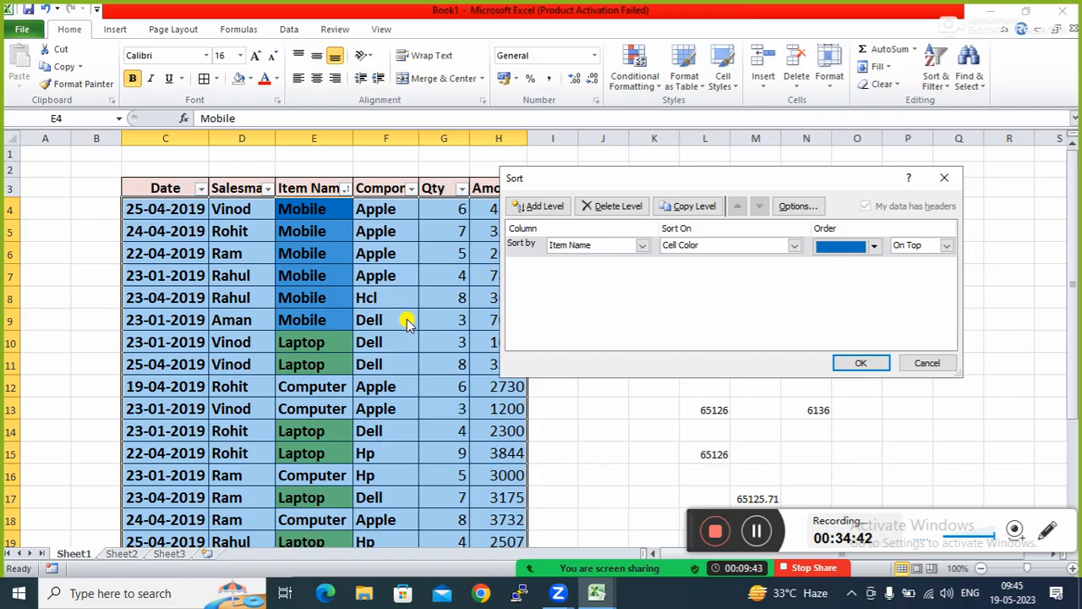
{"action": "left_click", "coordinate": [944, 178]}
{"action": "left_click", "coordinate": [308, 416]}
{"action": "left_click", "coordinate": [337, 276]}
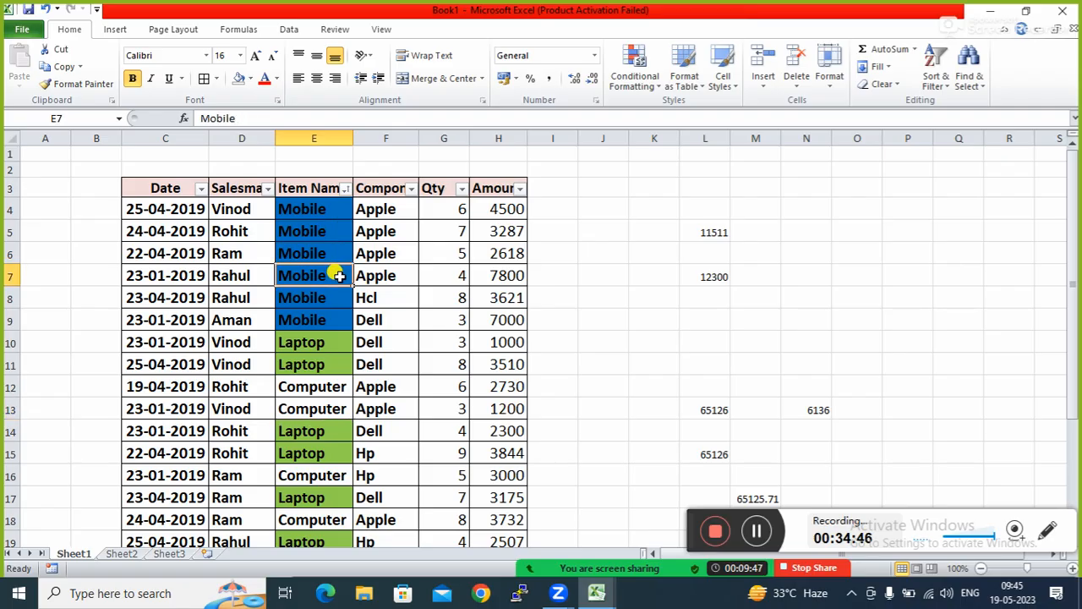
{"action": "left_click", "coordinate": [309, 383]}
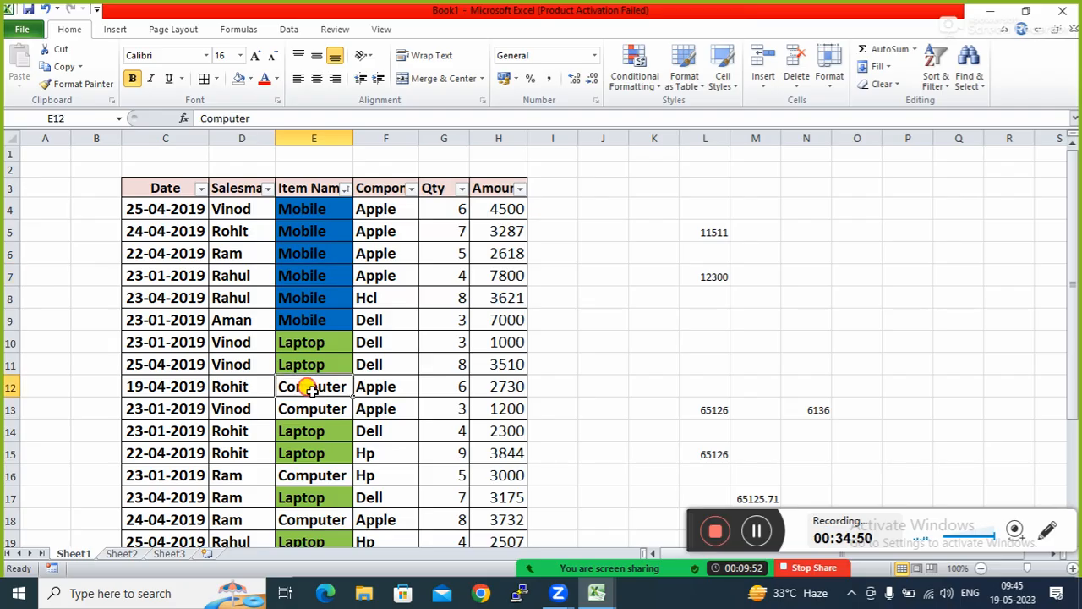
{"action": "left_click", "coordinate": [313, 494]}
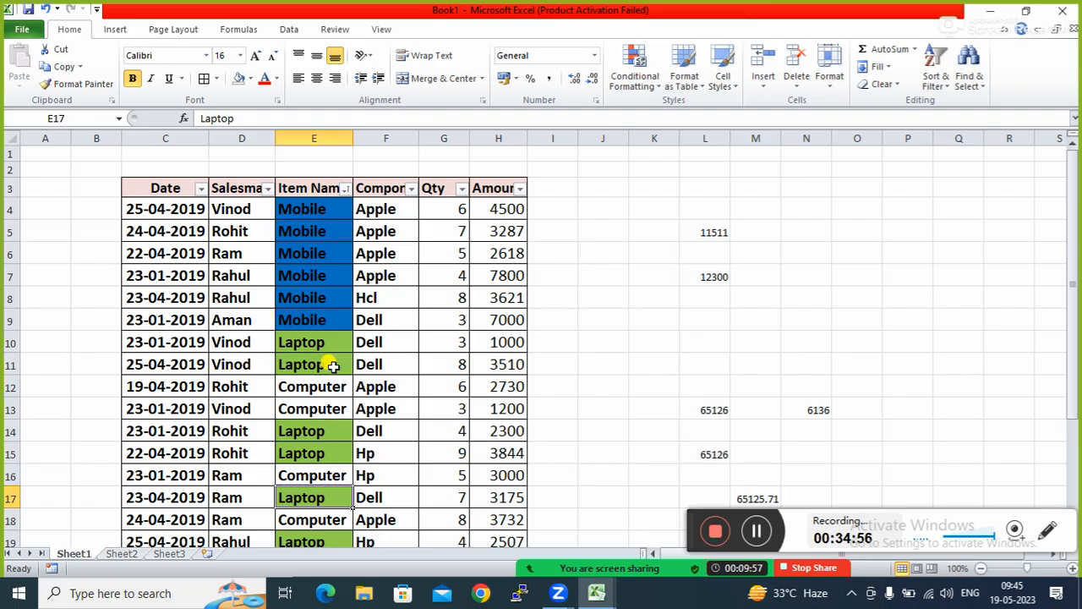
{"action": "double_click", "coordinate": [302, 248]}
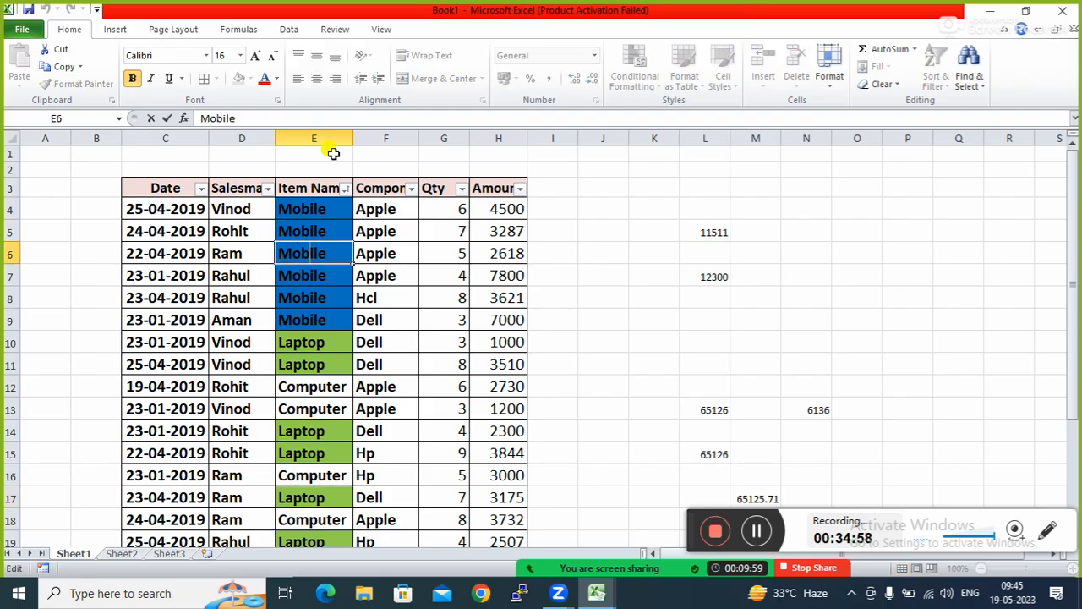
Add a second level on Item Name to the custom sort and admit the waiting Zoom participant
{"action": "left_click", "coordinate": [346, 189]}
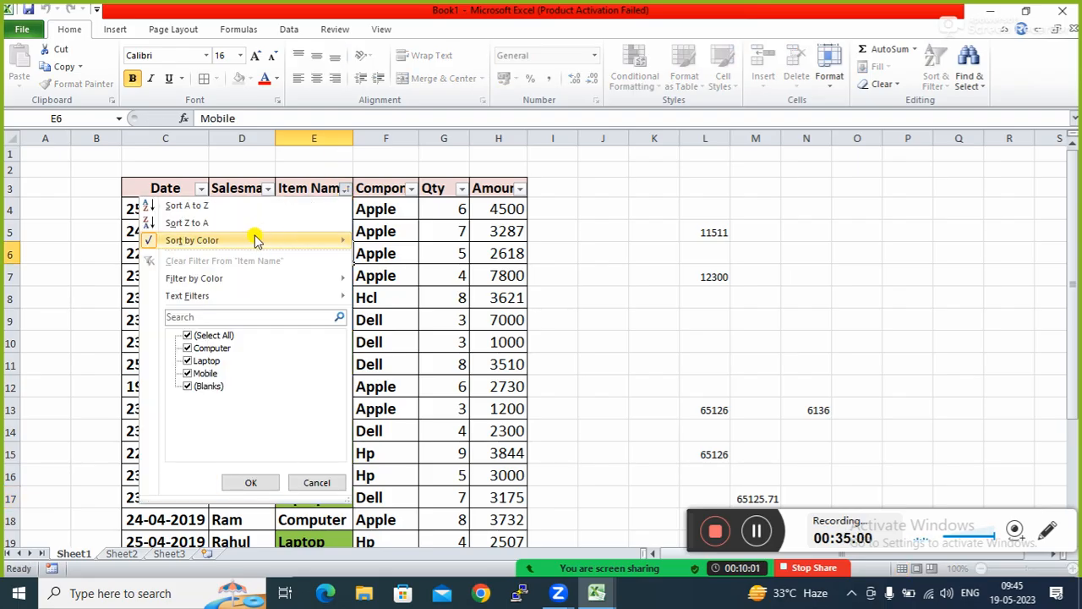
{"action": "mouse_move", "coordinate": [239, 245]}
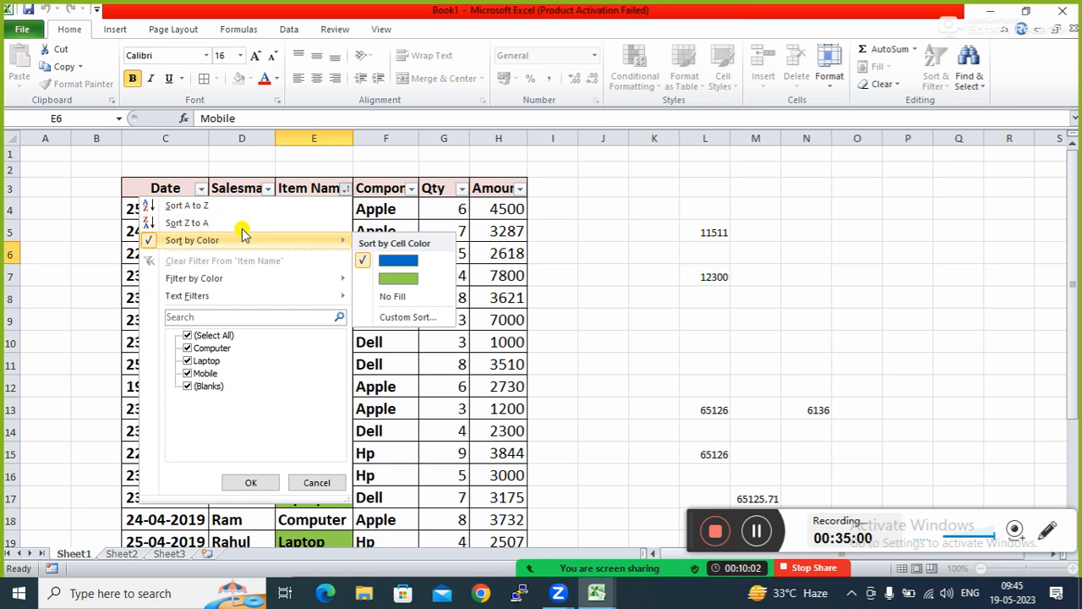
{"action": "left_click", "coordinate": [409, 318]}
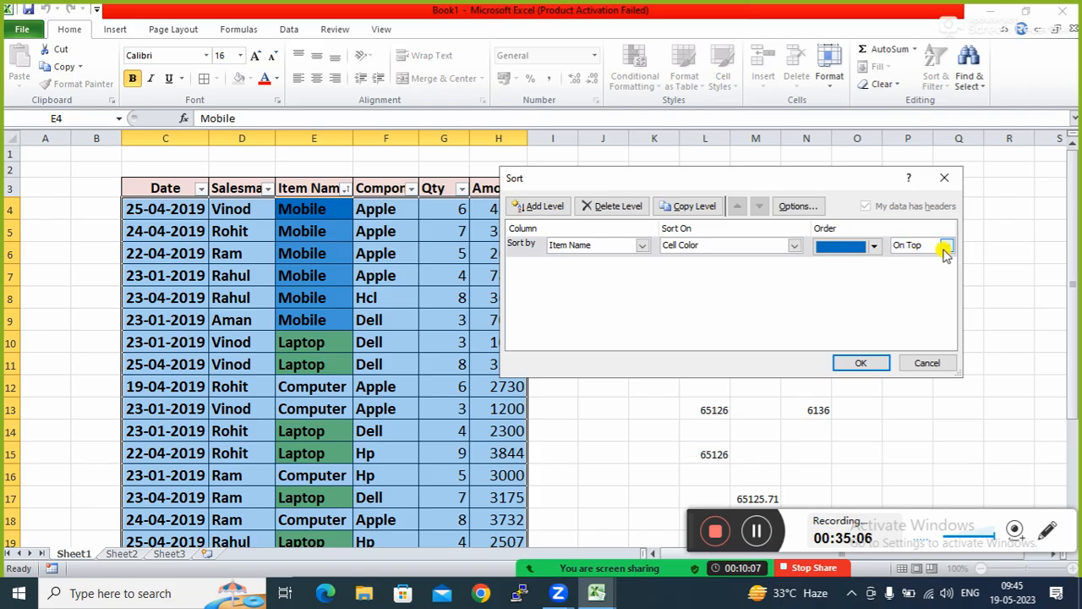
{"action": "left_click", "coordinate": [538, 206]}
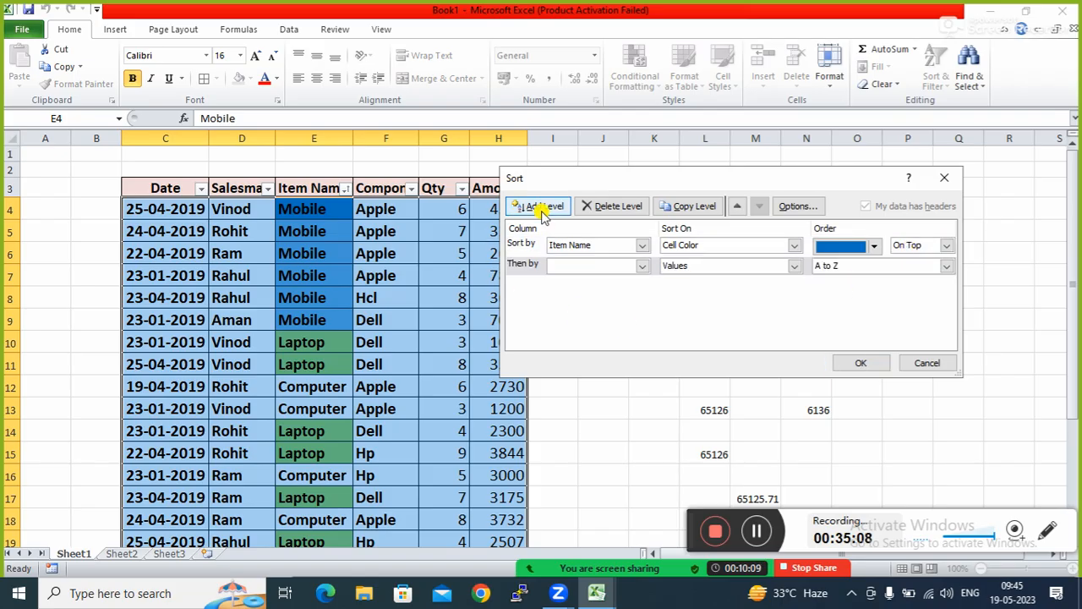
{"action": "left_click", "coordinate": [644, 266]}
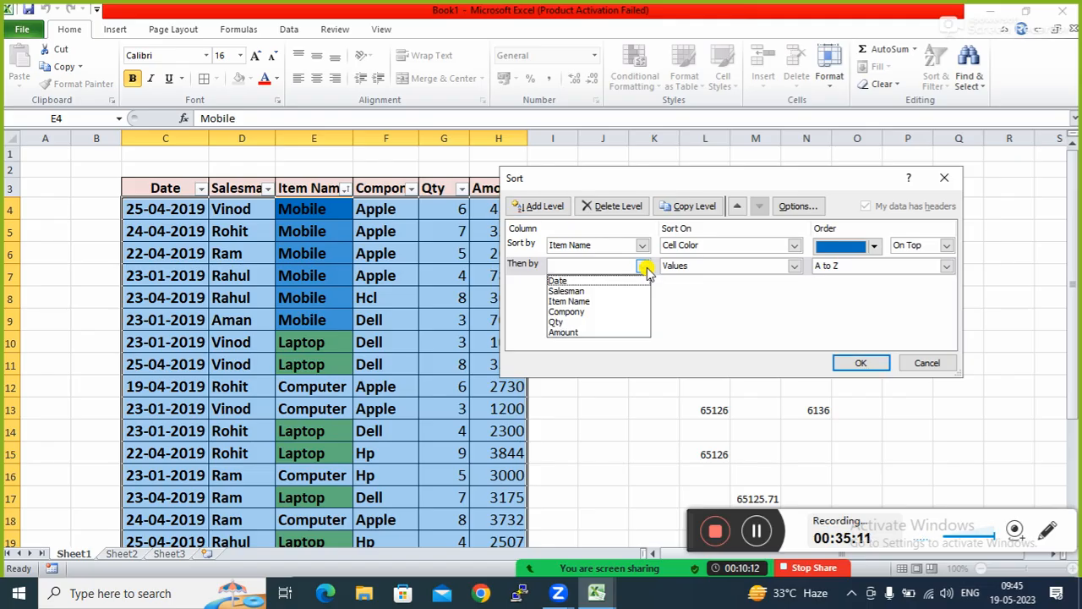
{"action": "left_click", "coordinate": [579, 302]}
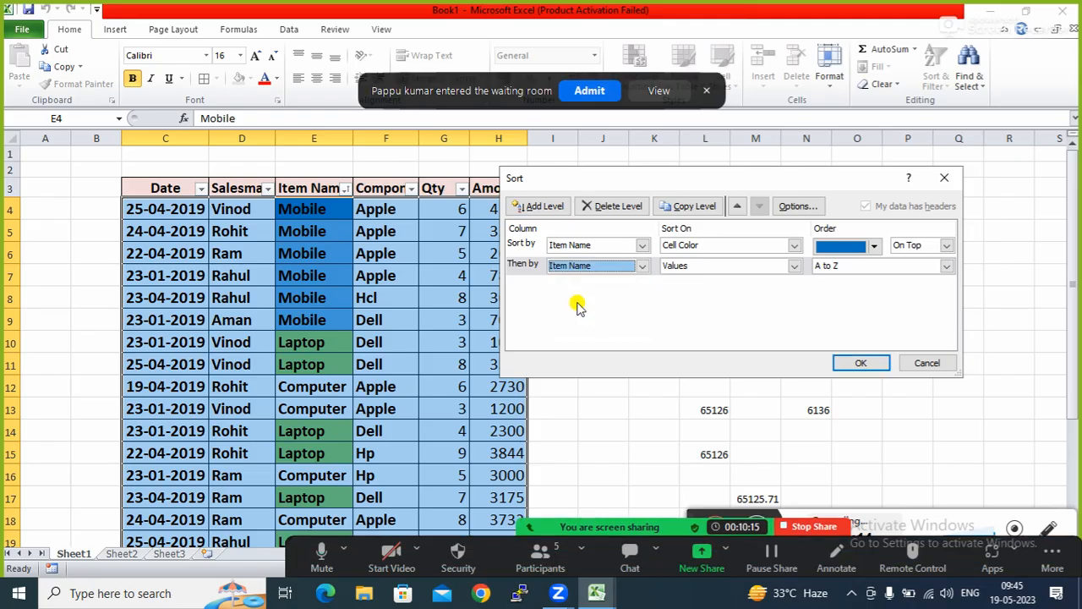
{"action": "left_click", "coordinate": [600, 91]}
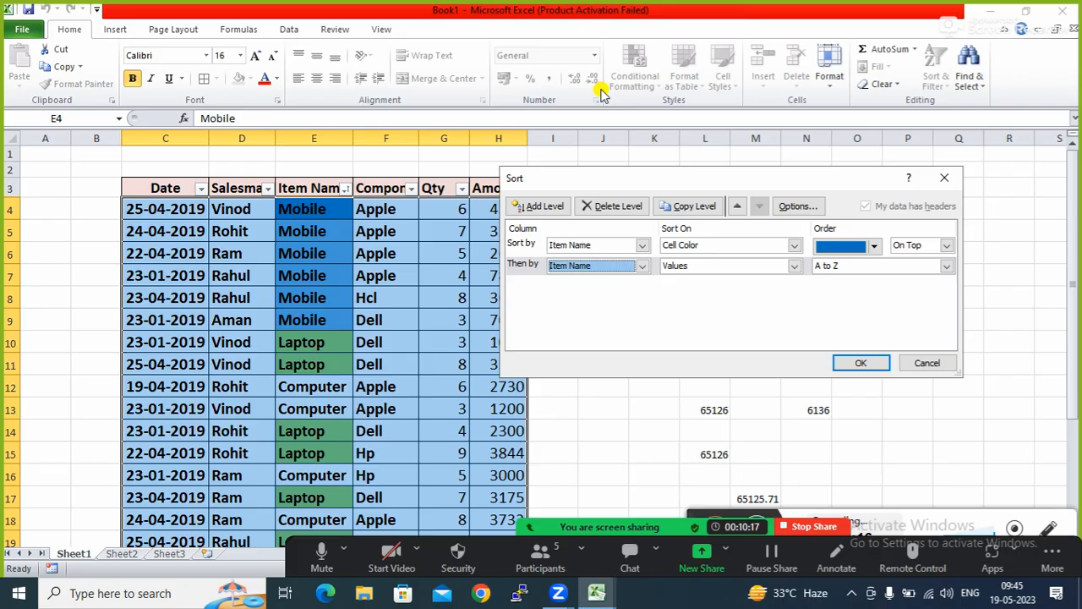
Set the second Item Name sort level to sort on Cell Color with green as the order color
{"action": "left_click", "coordinate": [792, 266]}
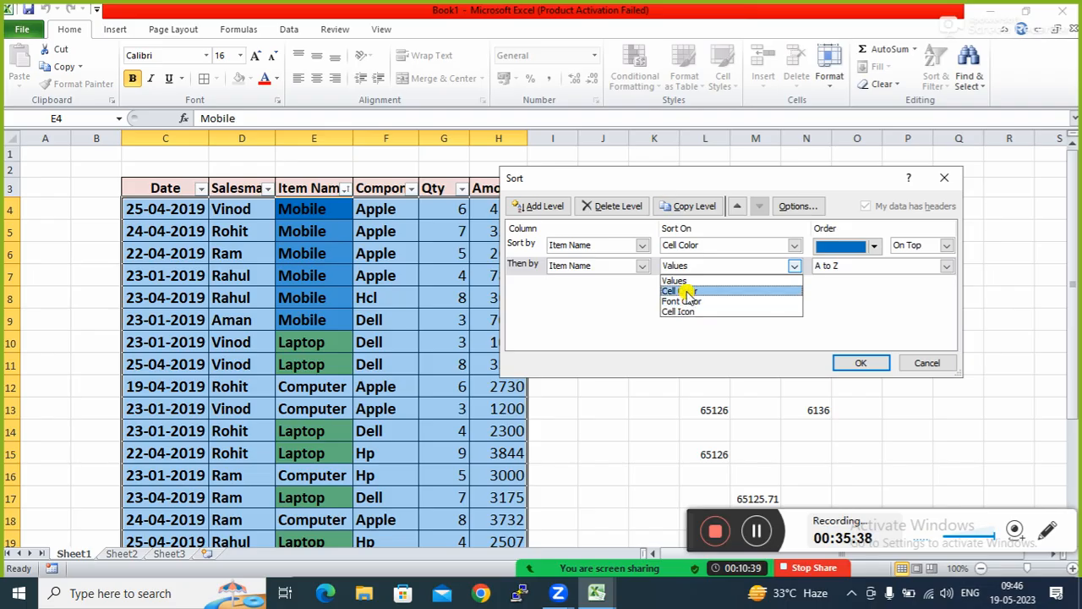
{"action": "left_click", "coordinate": [689, 292]}
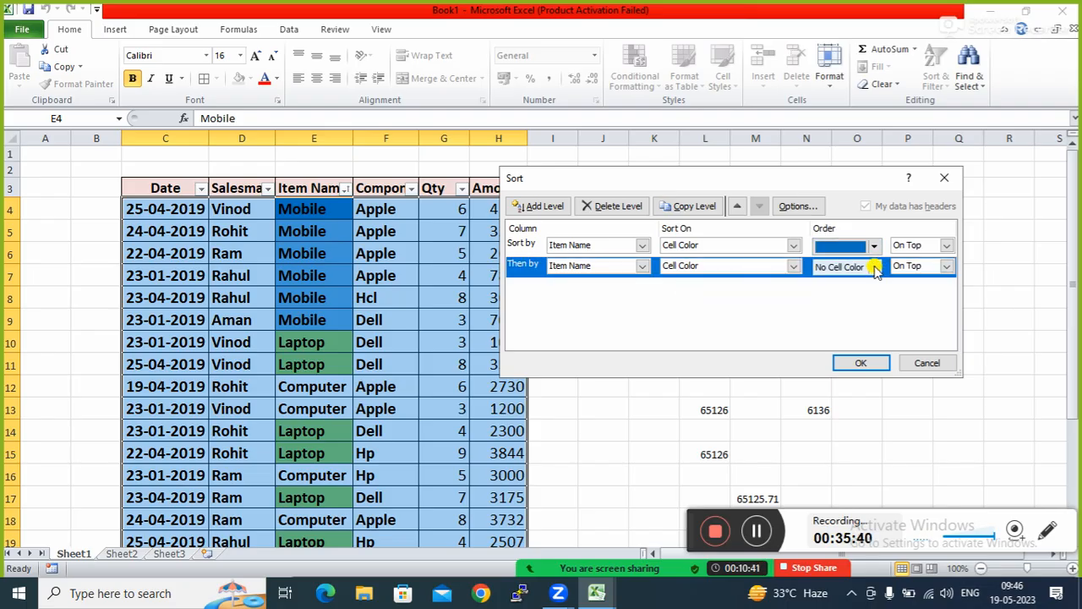
{"action": "left_click", "coordinate": [876, 267]}
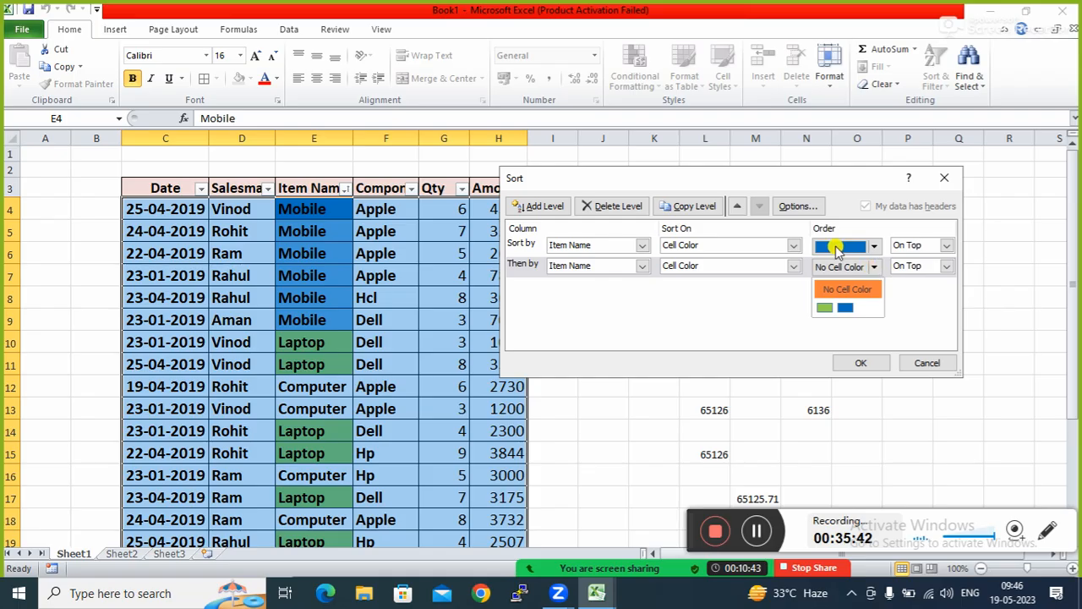
{"action": "left_click", "coordinate": [825, 308]}
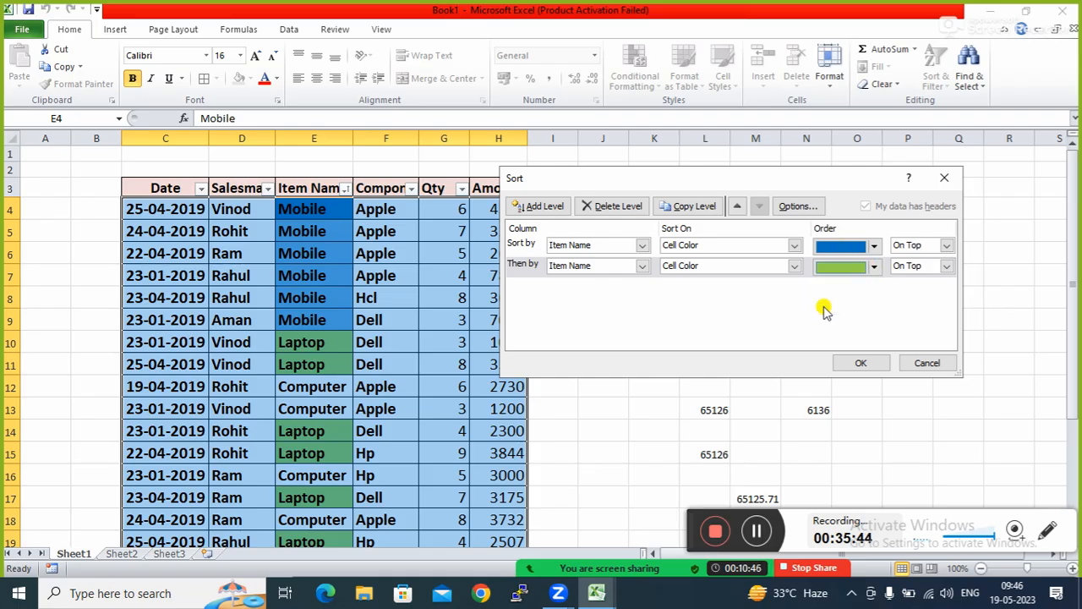
Try No Cell Color as the second sort level's order and switch it back to green
{"action": "left_click", "coordinate": [880, 268]}
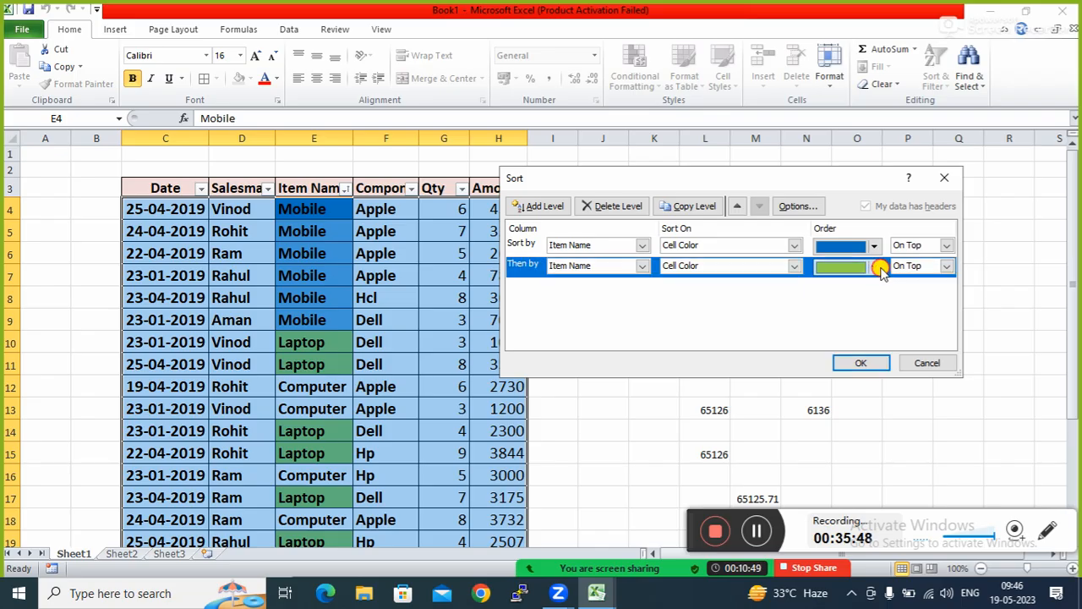
{"action": "left_click", "coordinate": [880, 268]}
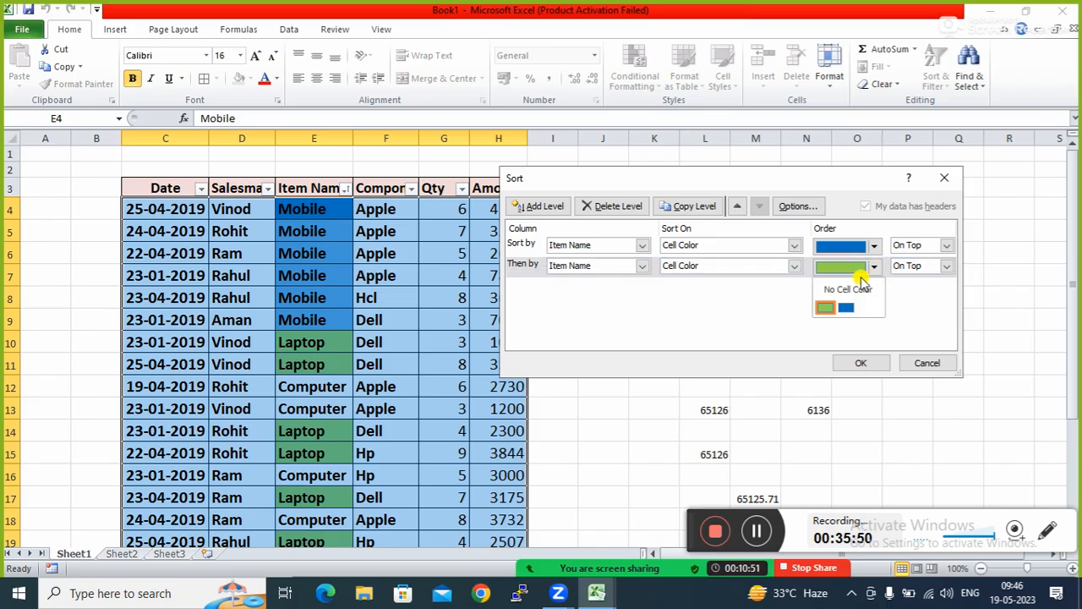
{"action": "left_click", "coordinate": [851, 290]}
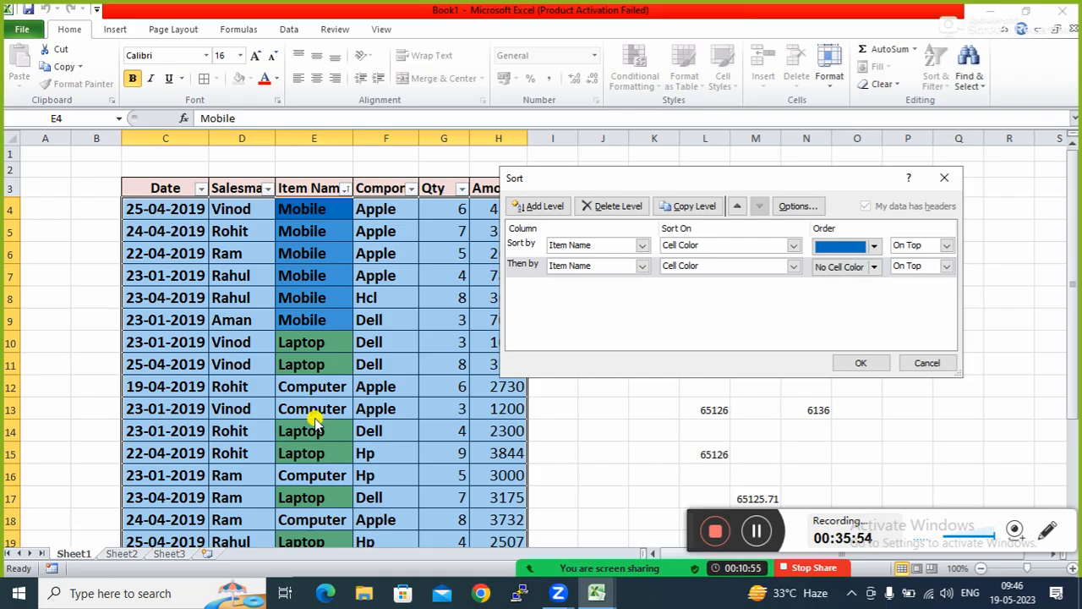
{"action": "left_click", "coordinate": [876, 269]}
{"action": "left_click", "coordinate": [825, 307]}
Keep the green second sort level at On Top and apply the two-level cell color sort to the table
{"action": "left_click", "coordinate": [947, 267]}
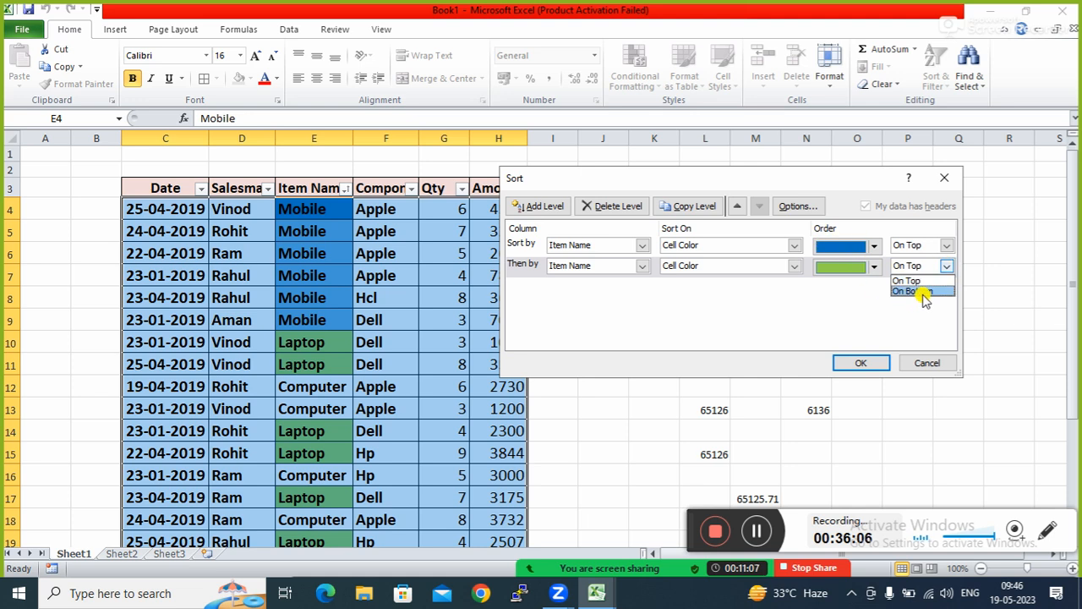
{"action": "left_click", "coordinate": [807, 335]}
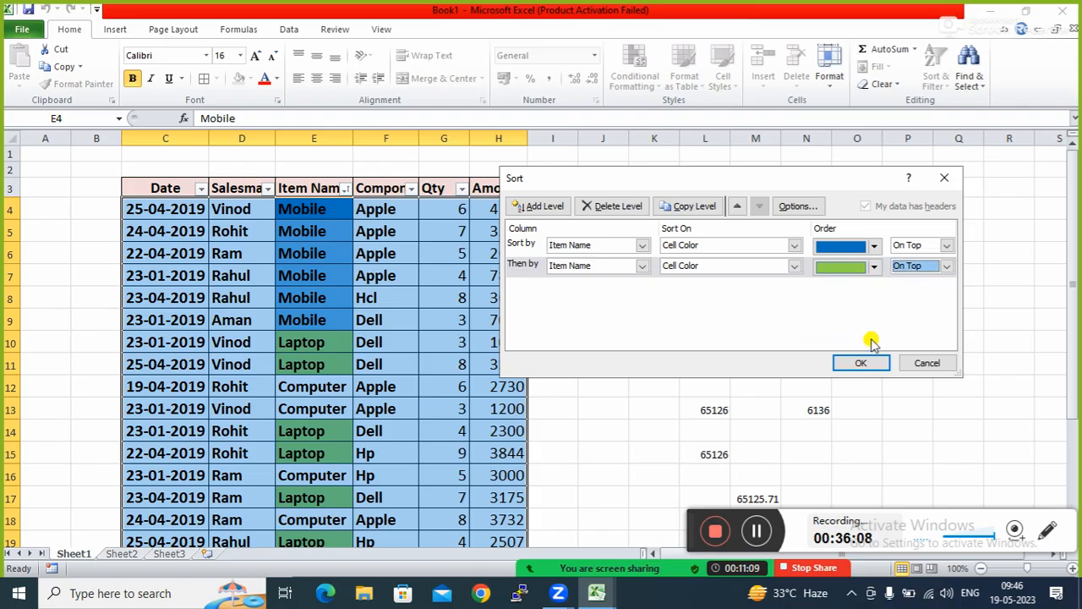
{"action": "left_click", "coordinate": [866, 363]}
{"action": "left_click", "coordinate": [459, 408]}
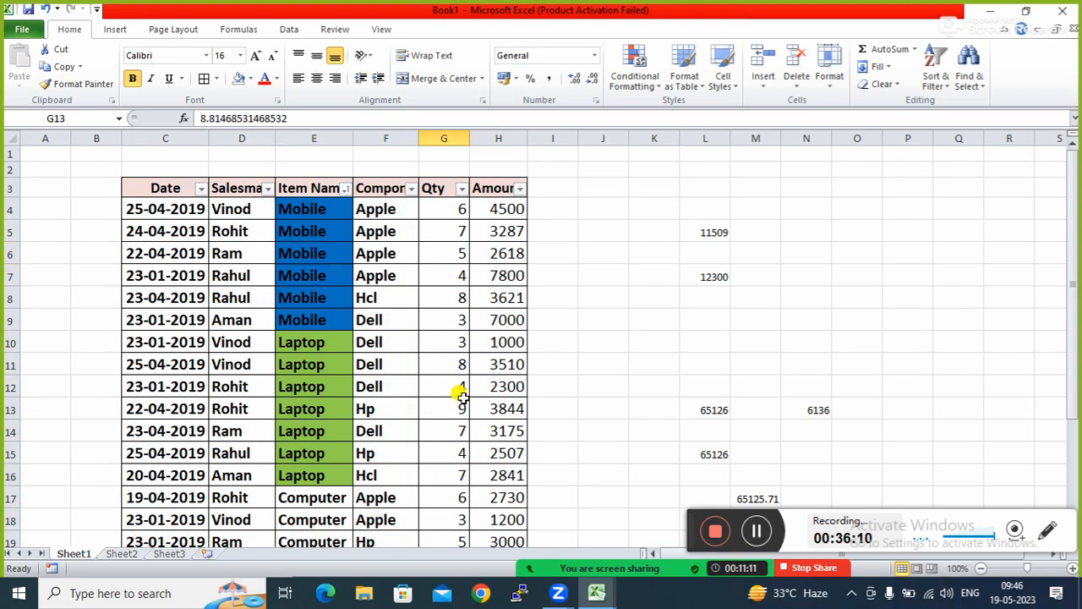
{"action": "left_click", "coordinate": [335, 400]}
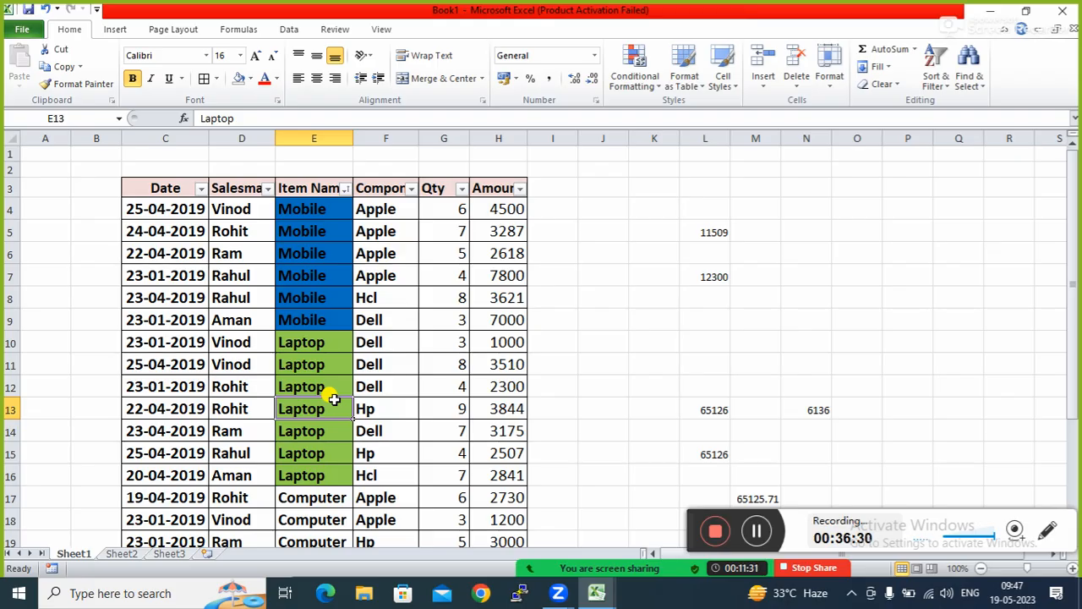
{"action": "left_click", "coordinate": [611, 323]}
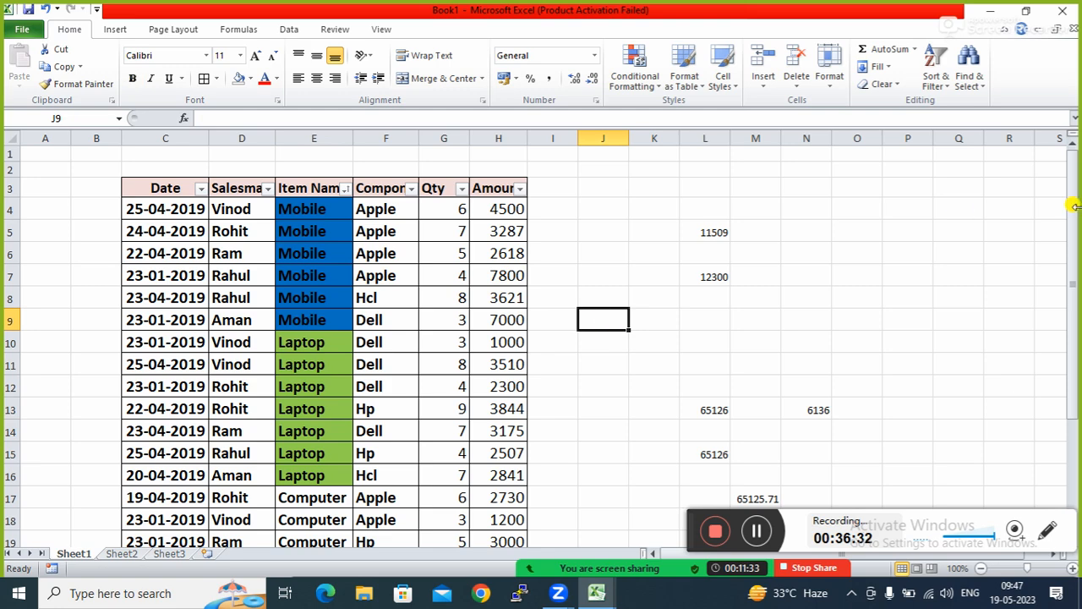
{"action": "left_click_drag", "start_coordinate": [1073, 200], "coordinate": [1074, 328]}
{"action": "left_click", "coordinate": [1021, 317]}
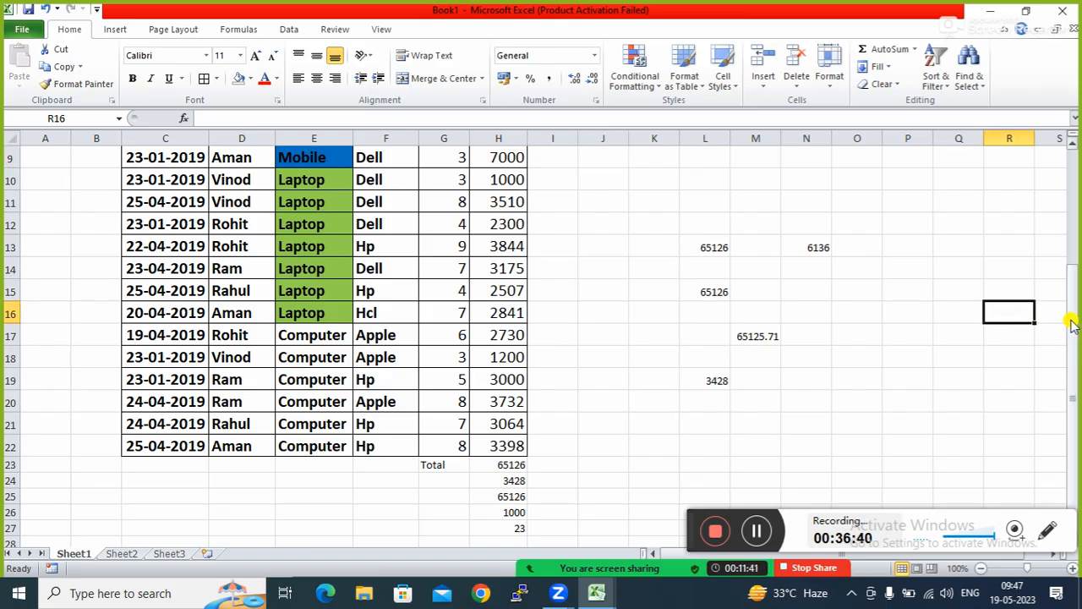
{"action": "left_click_drag", "start_coordinate": [1072, 326], "coordinate": [1058, 200]}
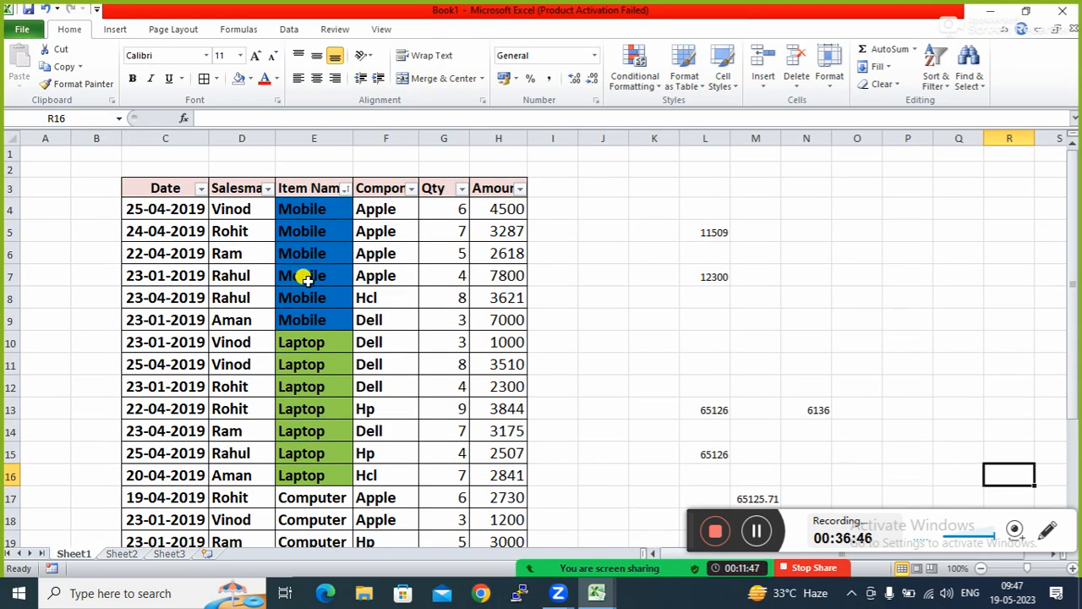
Filter the Item Name column by the blue cell color
{"action": "left_click", "coordinate": [282, 269]}
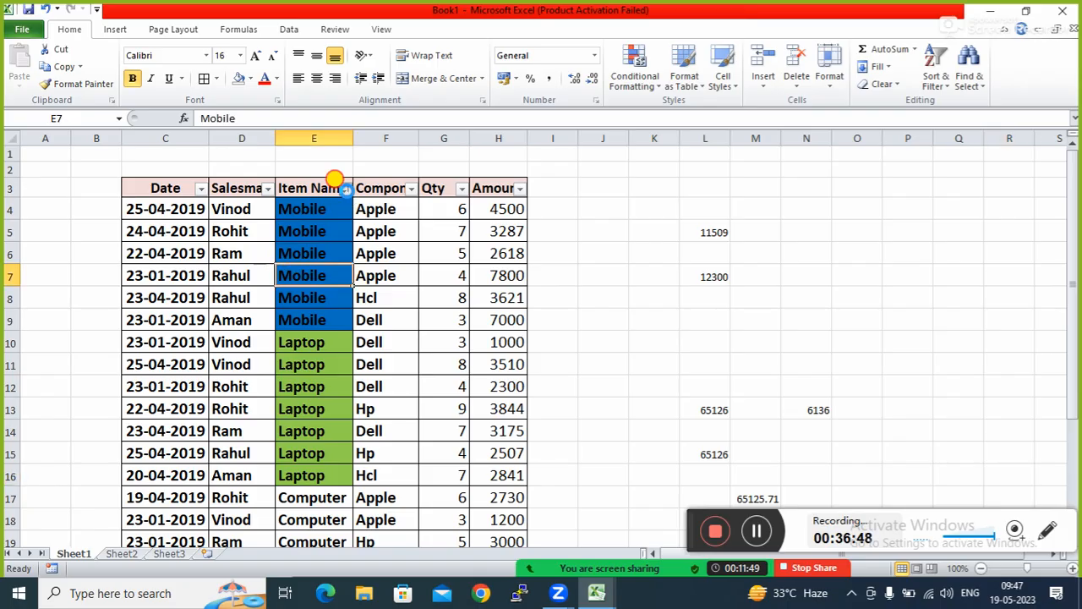
{"action": "left_click", "coordinate": [345, 189]}
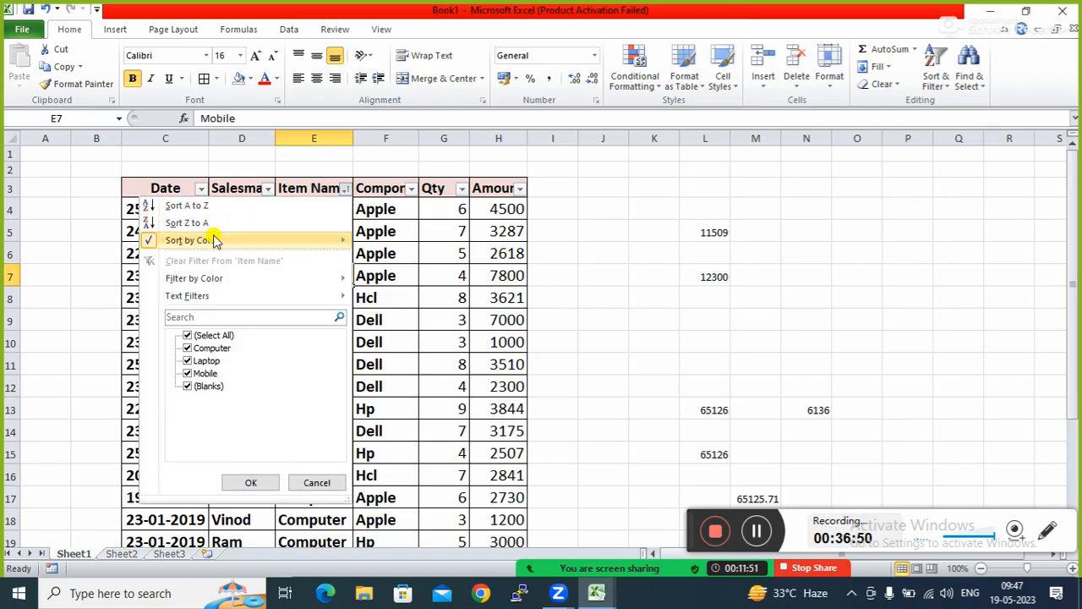
{"action": "mouse_move", "coordinate": [214, 240]}
{"action": "mouse_move", "coordinate": [214, 277]}
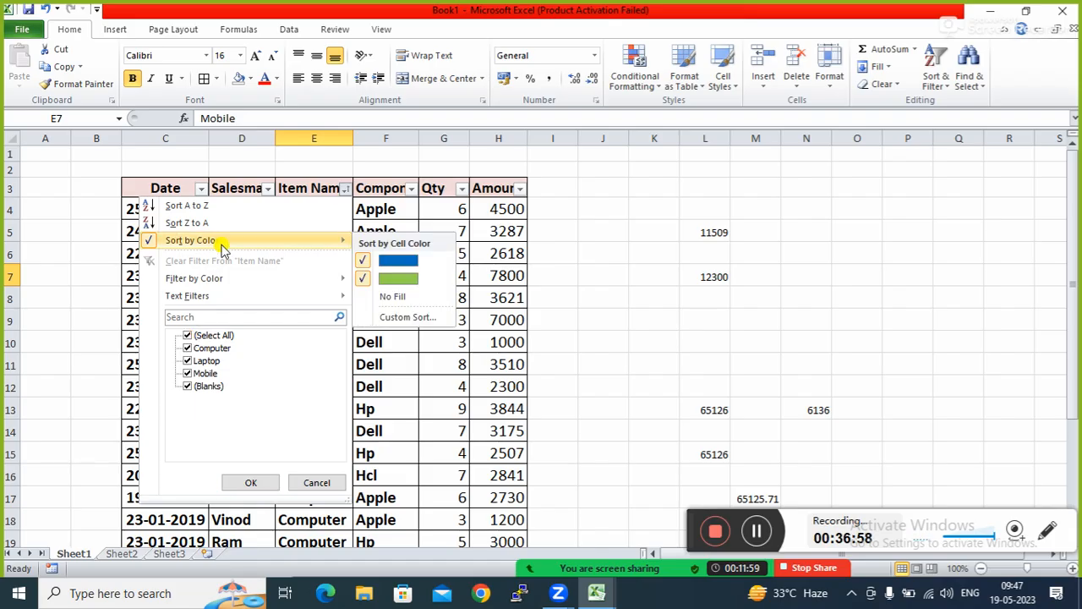
{"action": "left_click", "coordinate": [148, 243]}
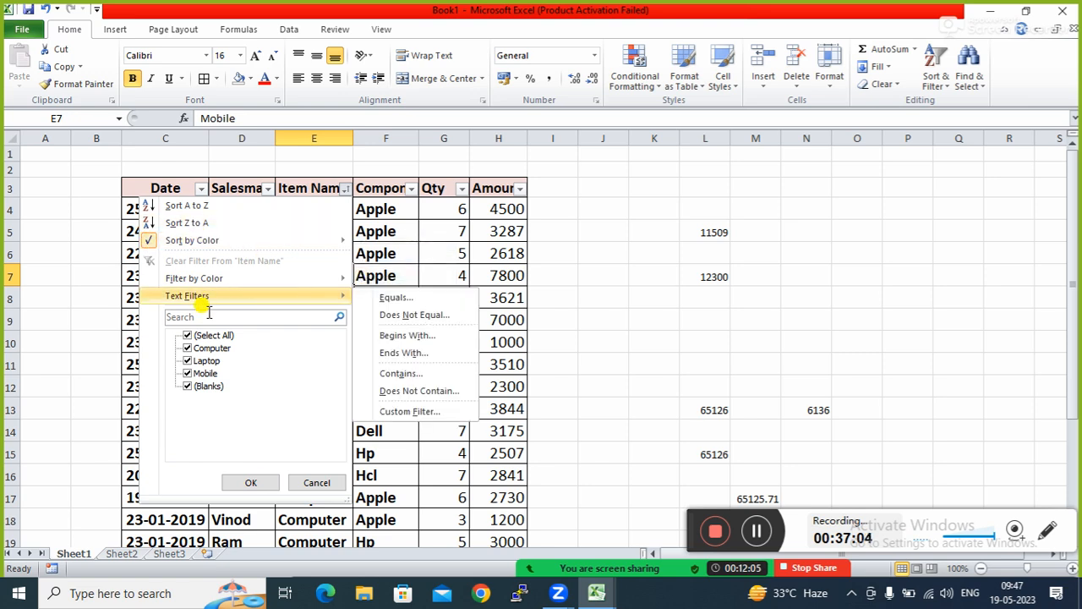
{"action": "left_click", "coordinate": [193, 283]}
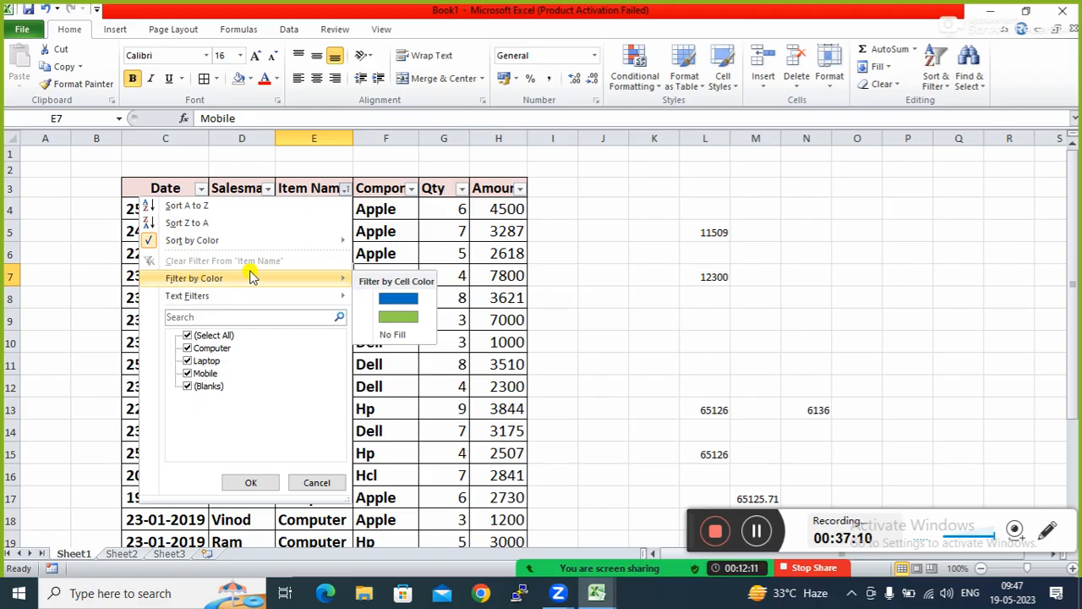
{"action": "left_click", "coordinate": [396, 300]}
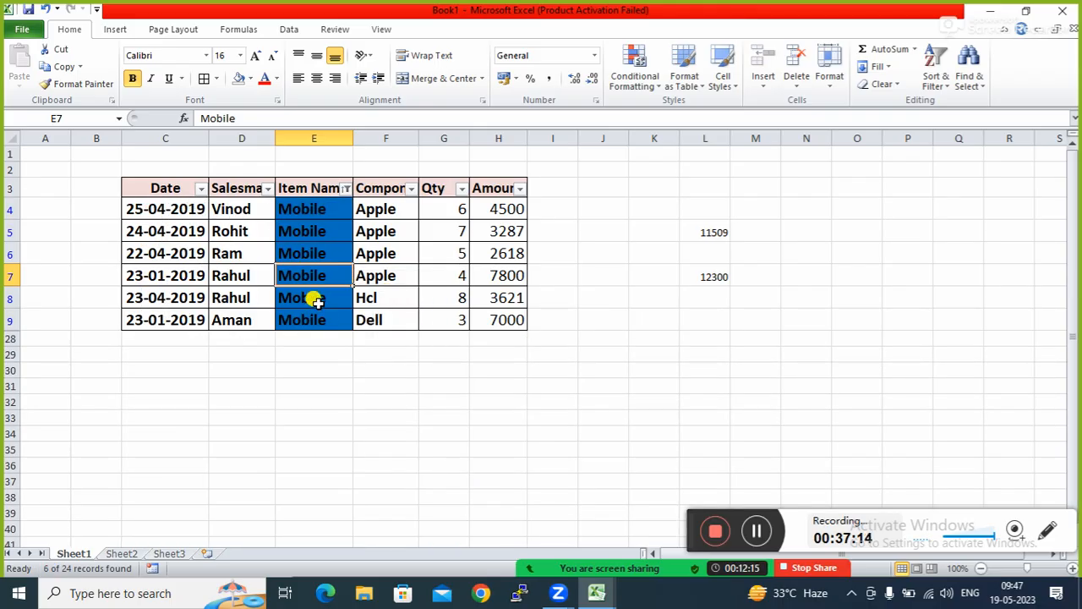
Check the Zoom meeting's participants list and minimize it
{"action": "left_click", "coordinate": [318, 231]}
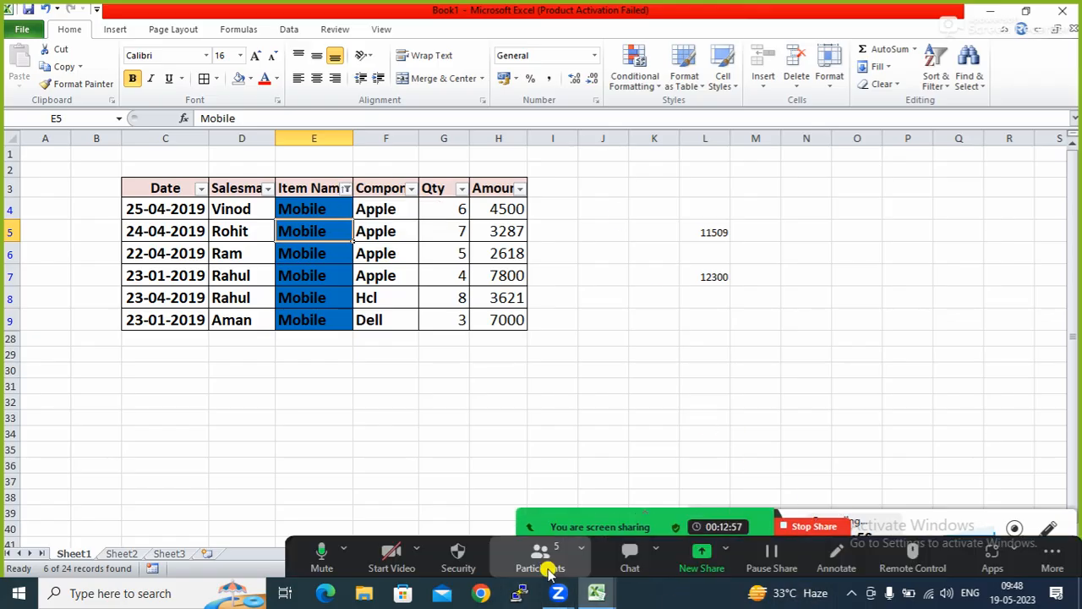
{"action": "left_click", "coordinate": [540, 554]}
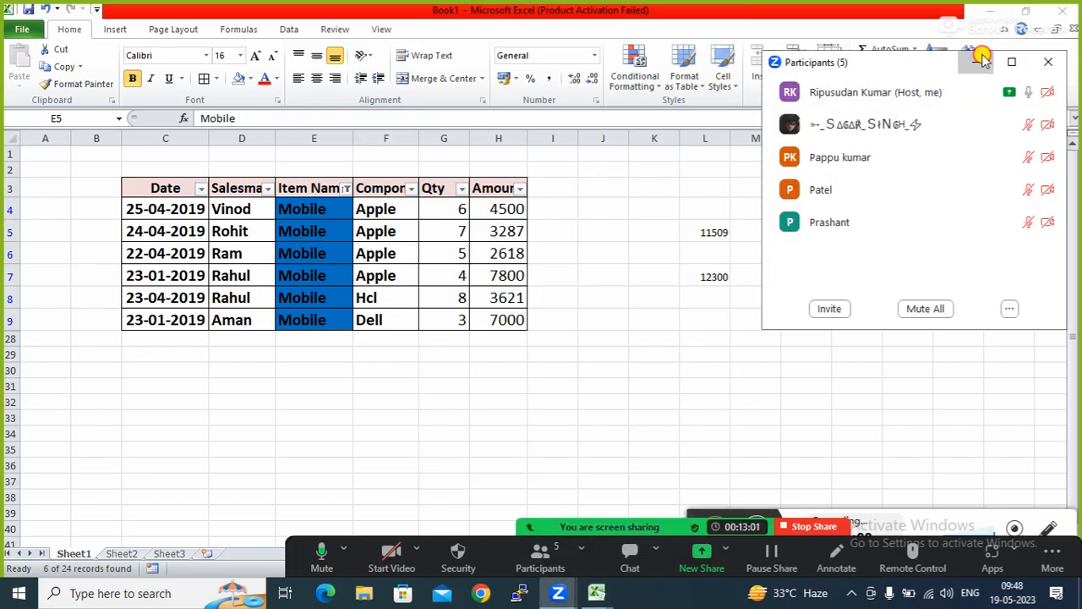
{"action": "left_click", "coordinate": [979, 61]}
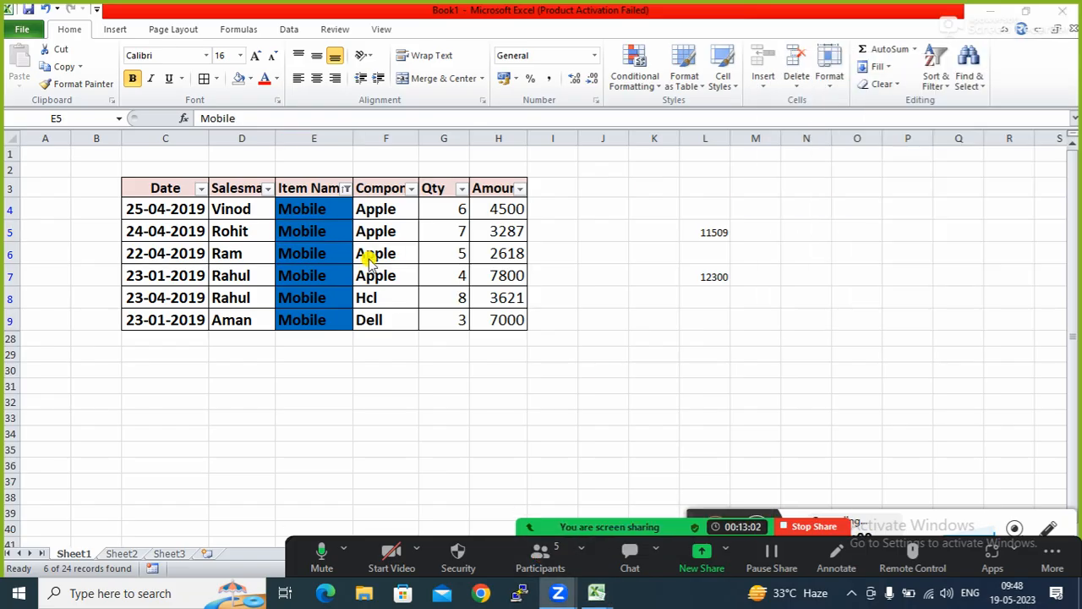
Clear the color filter from the Item Name column to restore all table rows
{"action": "left_click", "coordinate": [346, 189]}
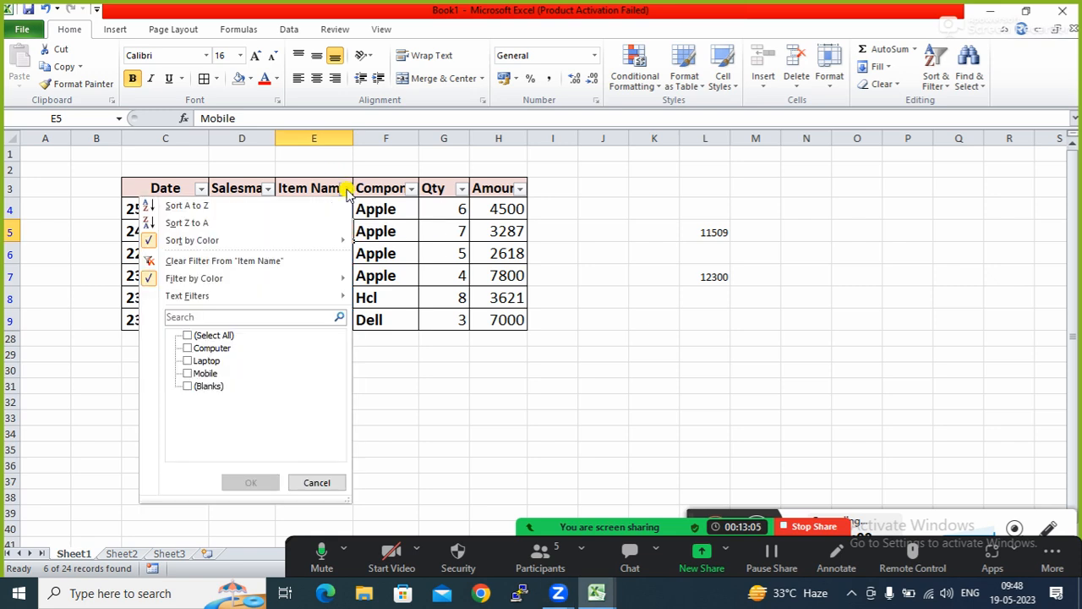
{"action": "left_click", "coordinate": [210, 261]}
{"action": "left_click", "coordinate": [427, 313]}
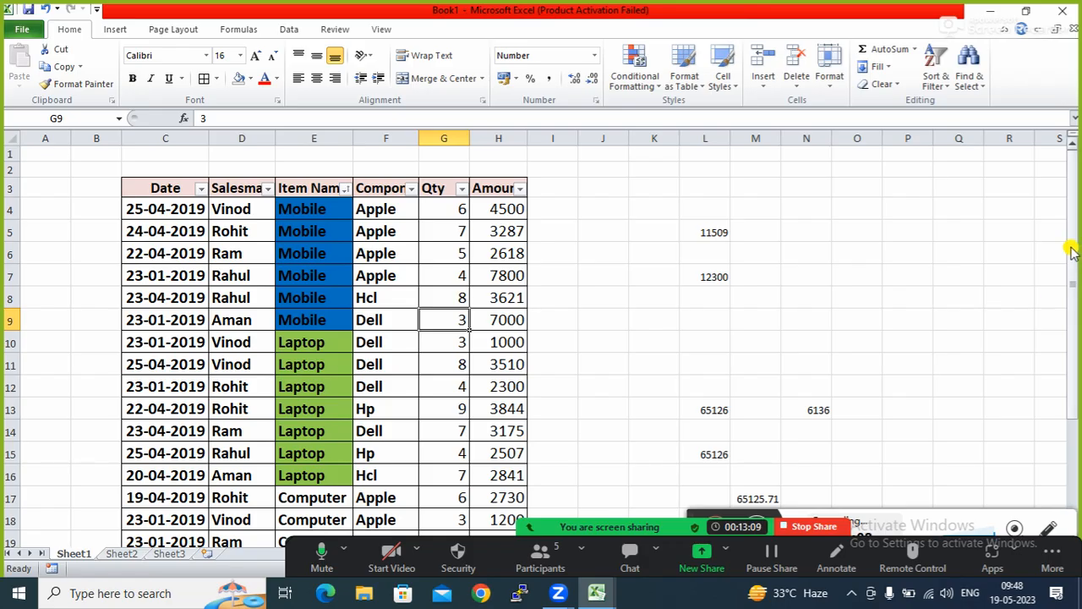
{"action": "mouse_move", "coordinate": [1072, 252]}
{"action": "left_mouse_down"}
{"action": "mouse_move", "coordinate": [1077, 386]}
{"action": "mouse_move", "coordinate": [1071, 200]}
{"action": "mouse_move", "coordinate": [1074, 393]}
{"action": "mouse_move", "coordinate": [1062, 237]}
{"action": "left_mouse_up"}
{"action": "left_click", "coordinate": [380, 275]}
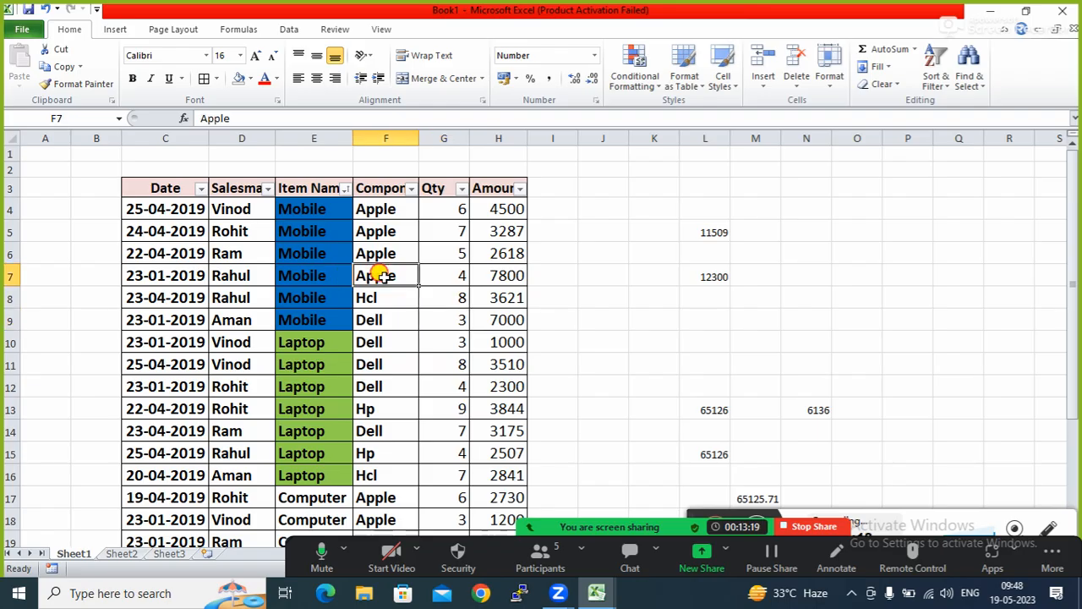
{"action": "left_click", "coordinate": [303, 204]}
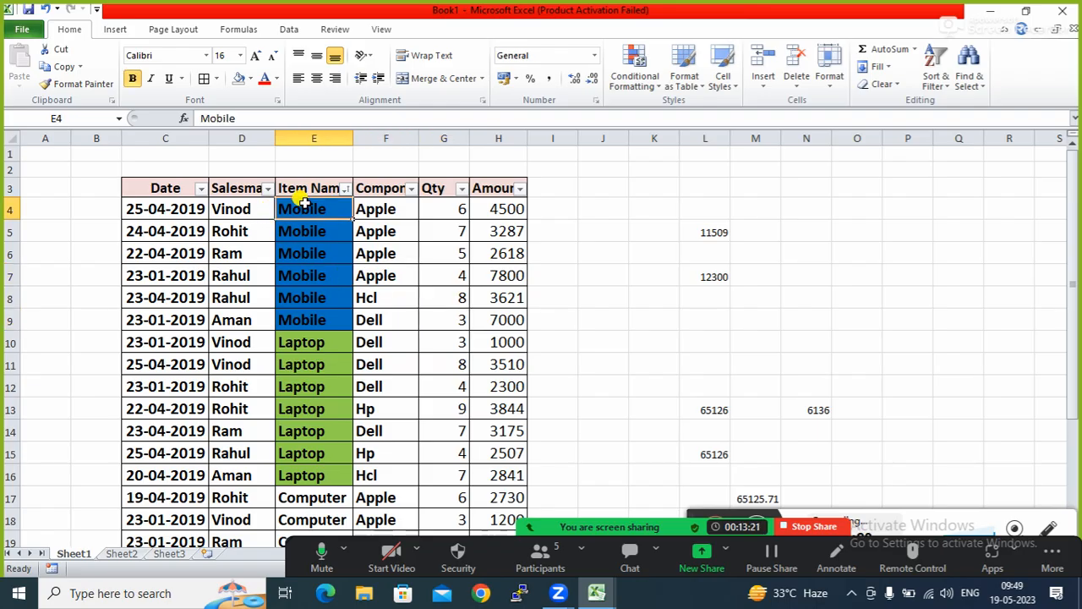
{"action": "left_click", "coordinate": [345, 189]}
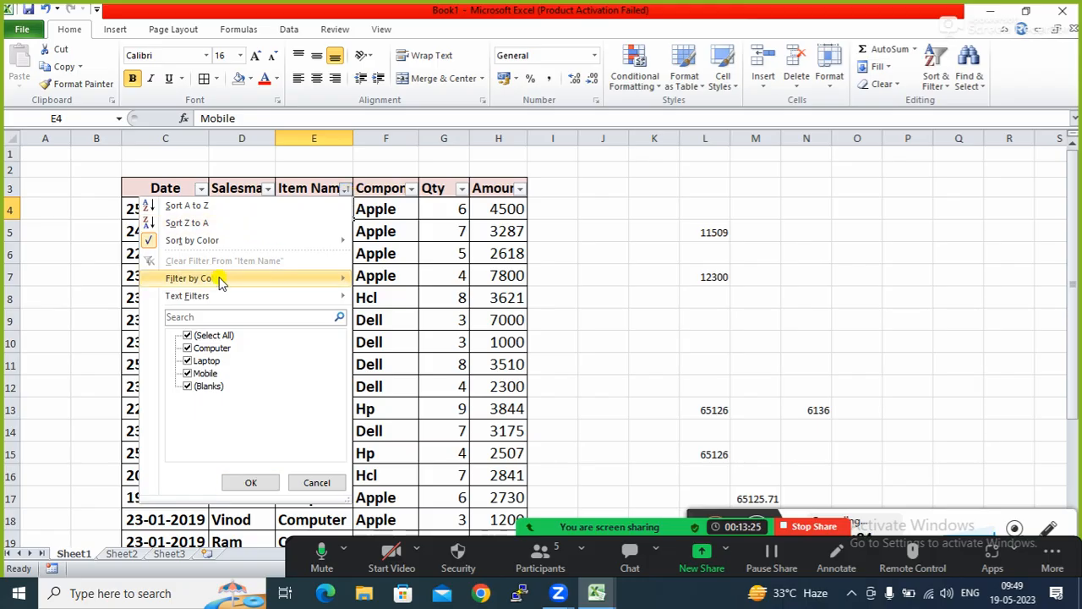
{"action": "mouse_move", "coordinate": [220, 283]}
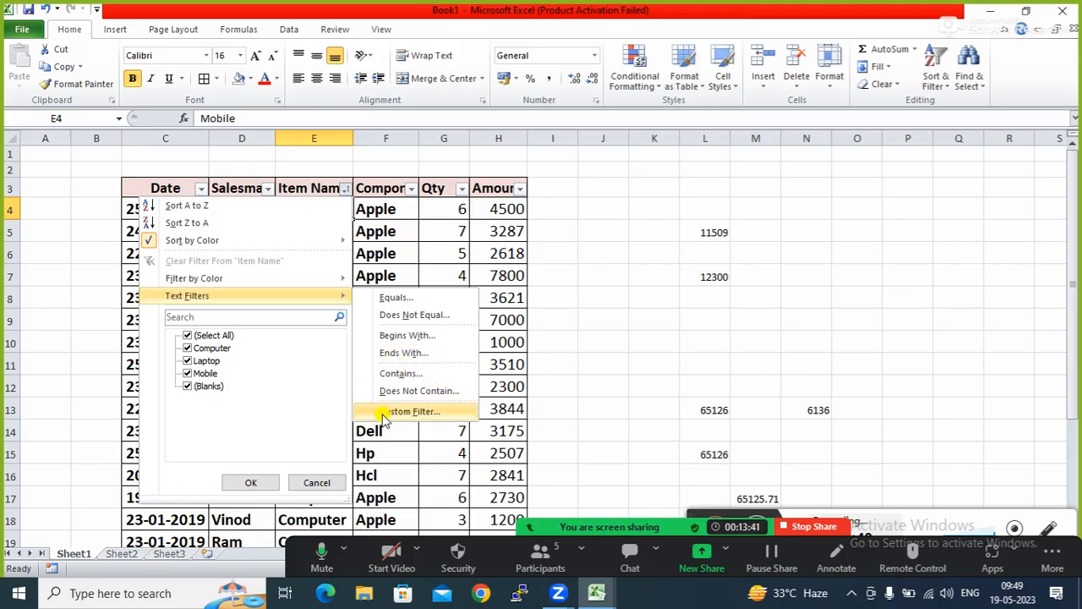
{"action": "left_click", "coordinate": [571, 313]}
Widen column D so the full Salesman header fits beside its filter arrow
{"action": "left_click", "coordinate": [229, 237]}
{"action": "left_click", "coordinate": [241, 207]}
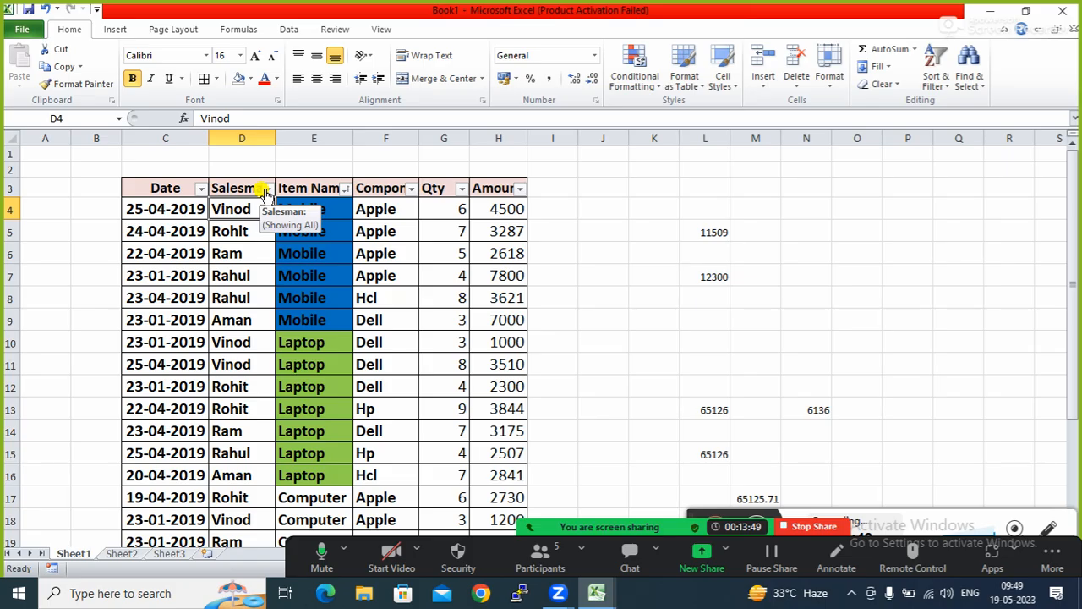
{"action": "left_click_drag", "start_coordinate": [275, 138], "coordinate": [288, 138]}
{"action": "left_click", "coordinate": [235, 314]}
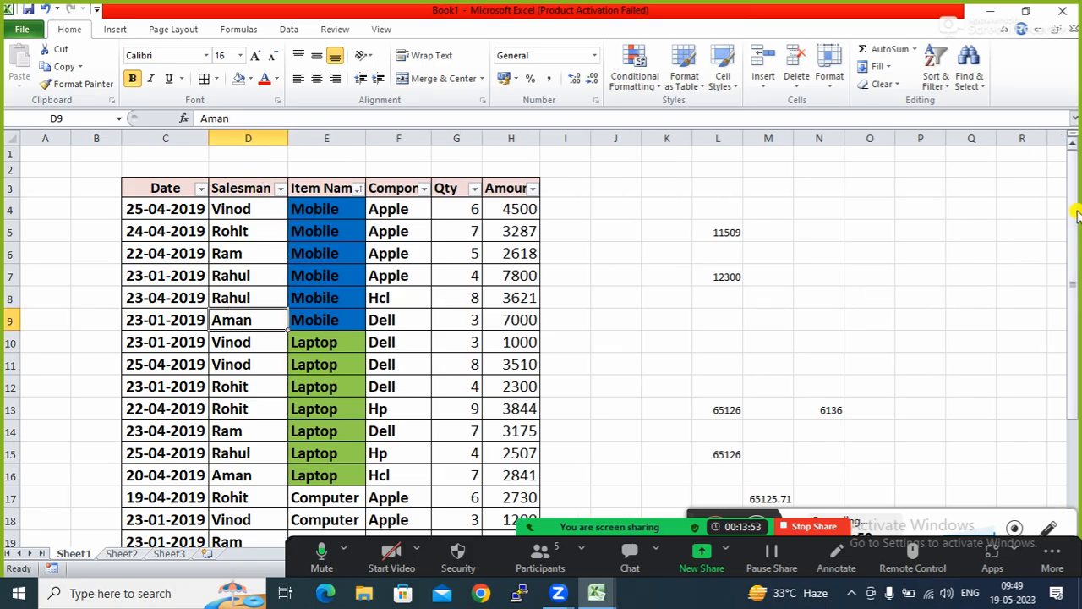
{"action": "mouse_move", "coordinate": [1076, 216]}
{"action": "left_mouse_down"}
{"action": "mouse_move", "coordinate": [1074, 228]}
{"action": "mouse_move", "coordinate": [1073, 197]}
{"action": "left_mouse_up"}
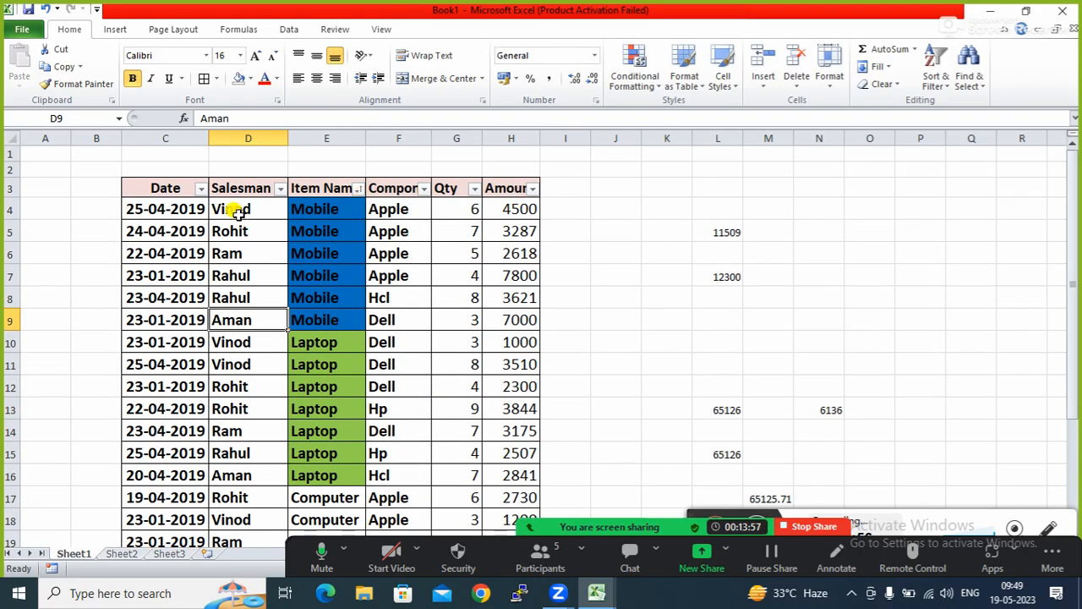
Filter the Salesman column with an Equals text filter for the salesman named in cell D6
{"action": "left_click", "coordinate": [280, 188]}
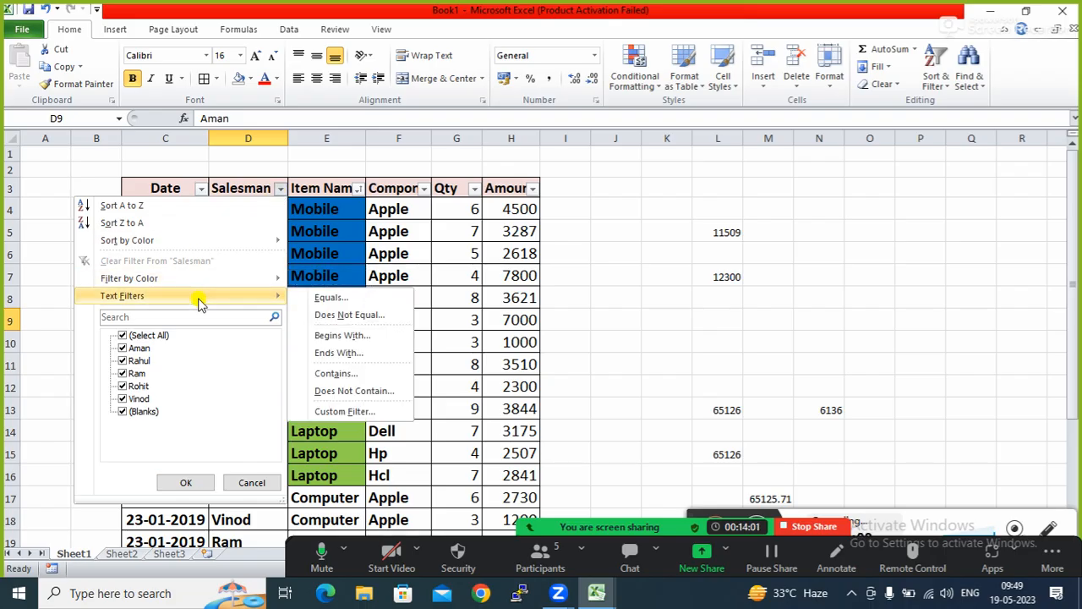
{"action": "left_click", "coordinate": [341, 303]}
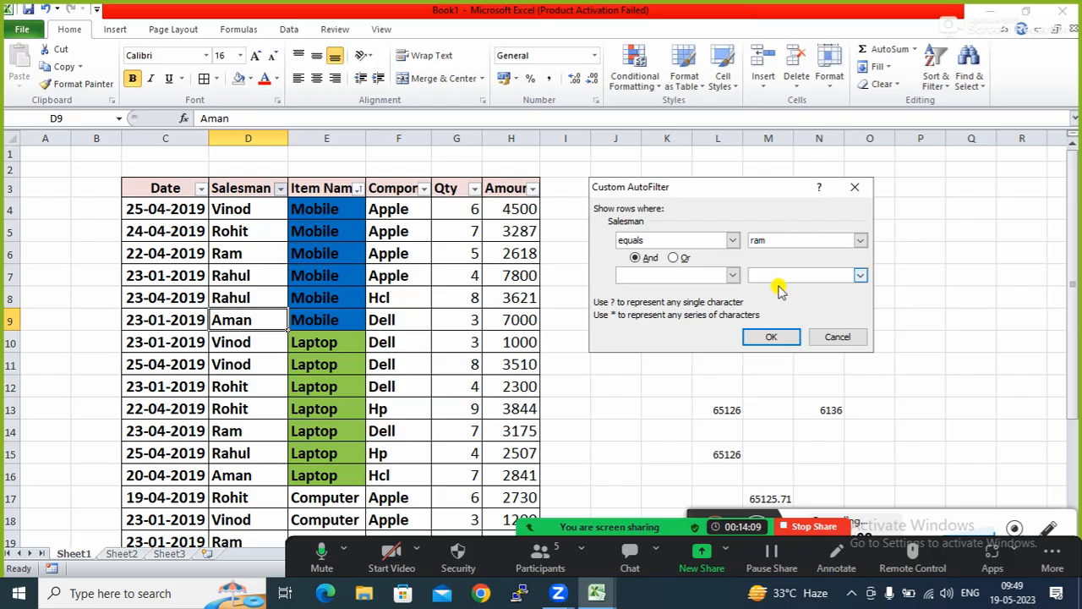
{"action": "left_click", "coordinate": [781, 338]}
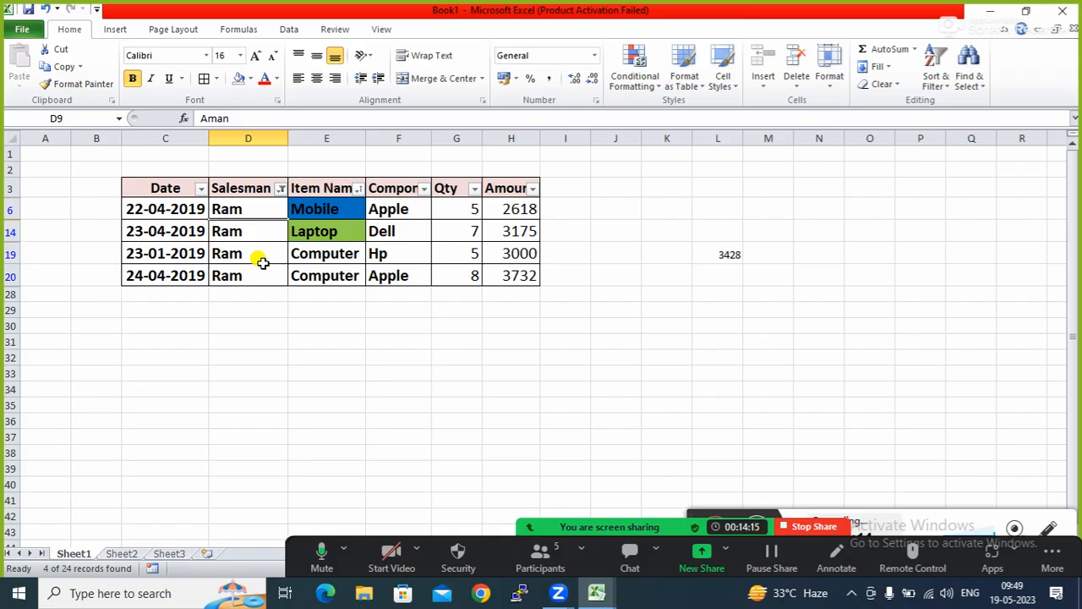
Clear the Equals filter from the Salesman column to restore all table rows
{"action": "left_click", "coordinate": [280, 188]}
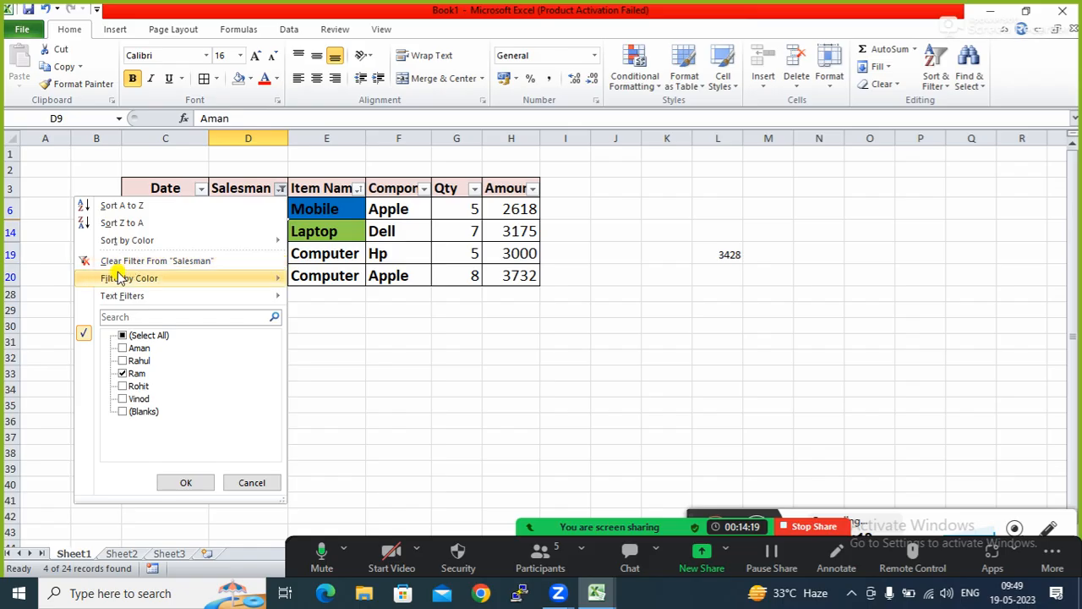
{"action": "mouse_move", "coordinate": [119, 277]}
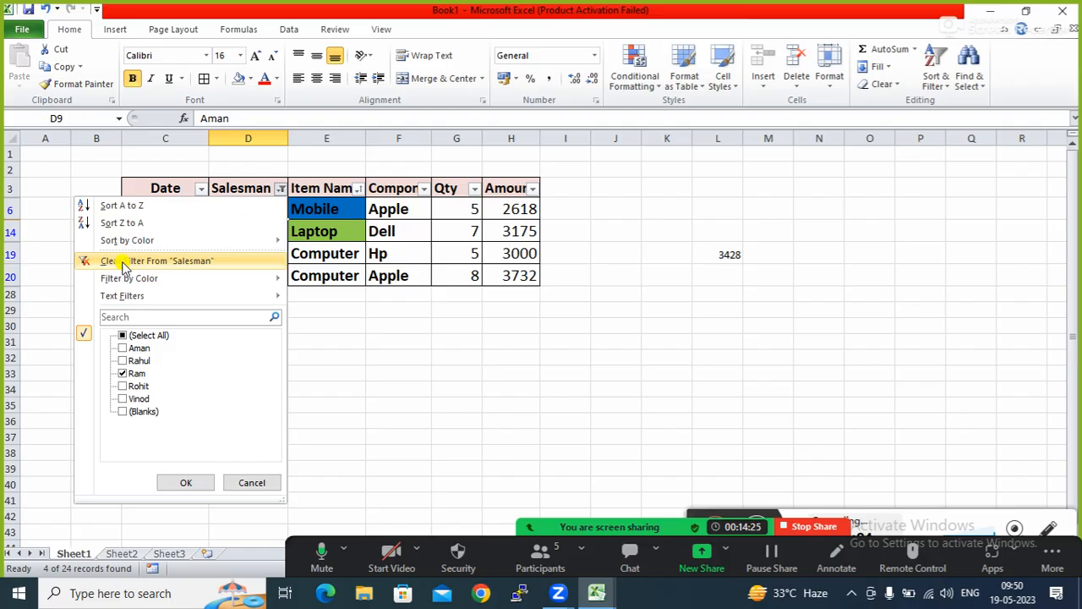
{"action": "left_click", "coordinate": [120, 374]}
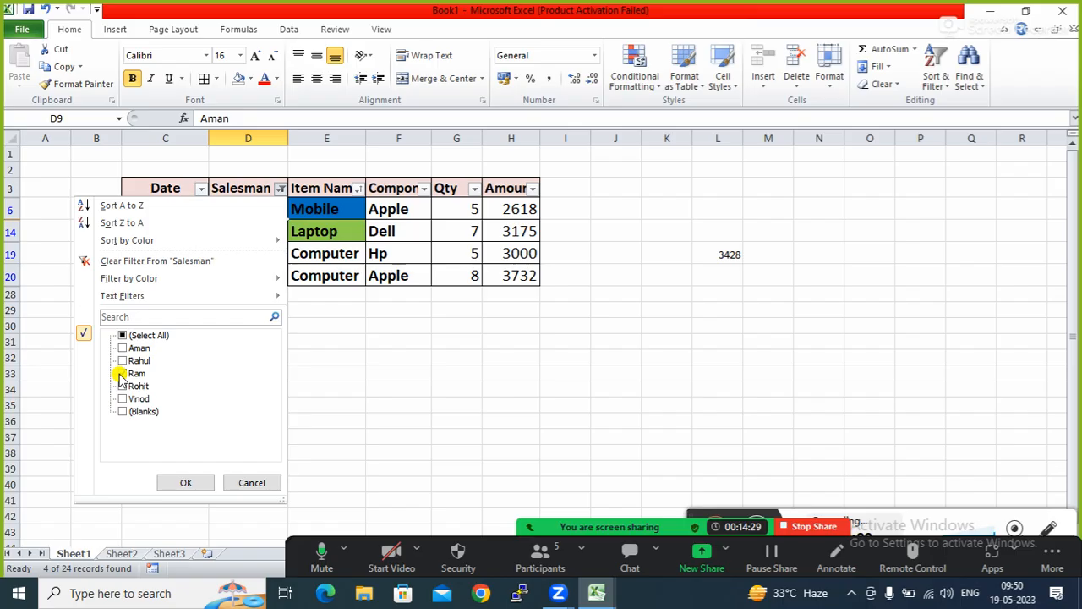
{"action": "left_click", "coordinate": [121, 374]}
{"action": "left_click", "coordinate": [134, 260]}
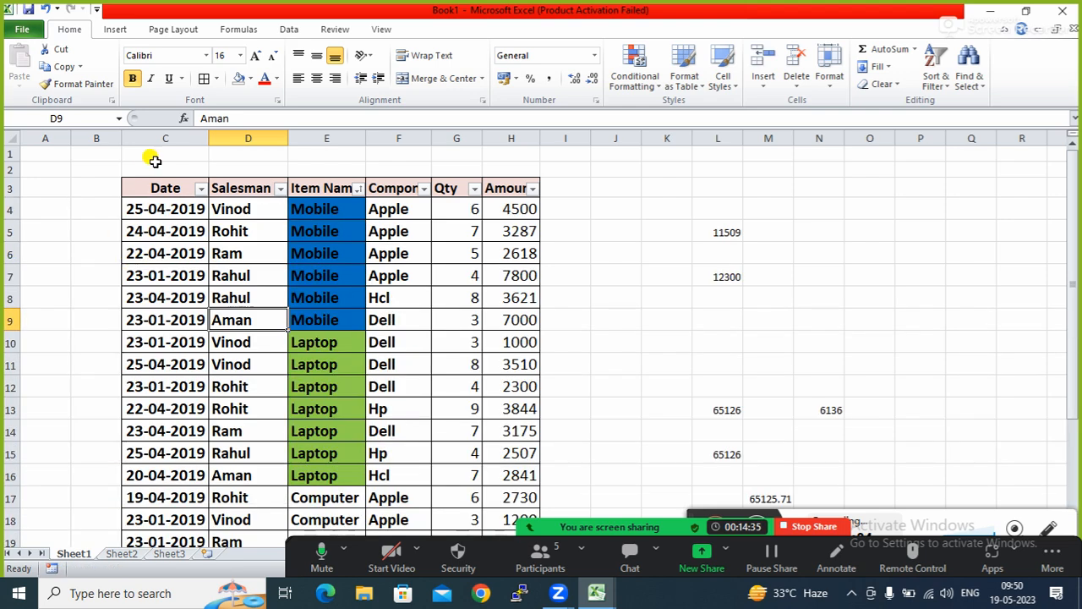
Filter the Salesman column with a Does Not Equal text filter for the salesman named in cell D6
{"action": "left_click", "coordinate": [279, 189]}
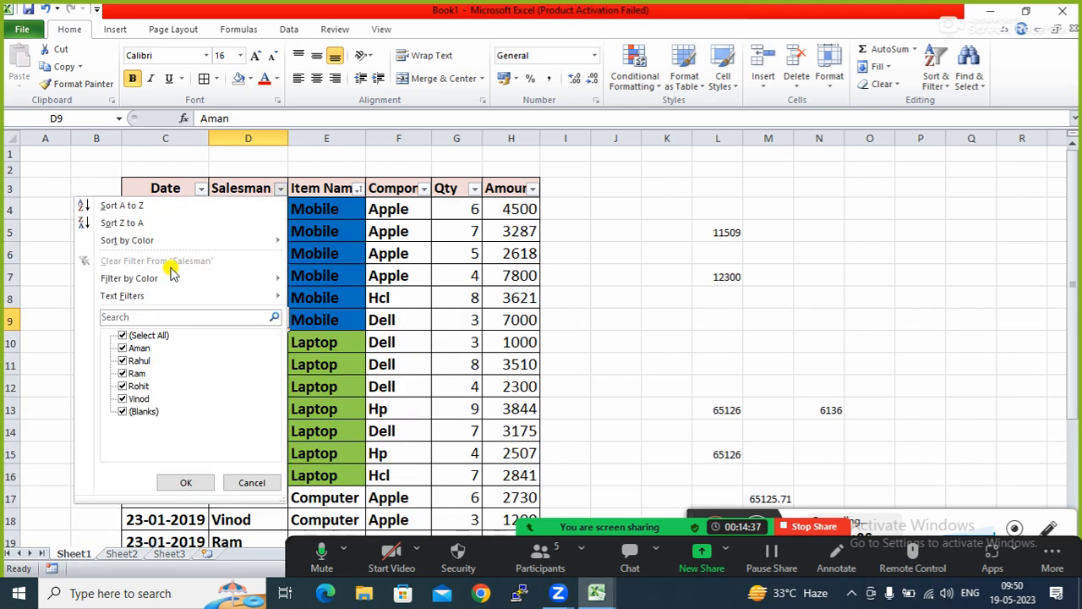
{"action": "mouse_move", "coordinate": [166, 285]}
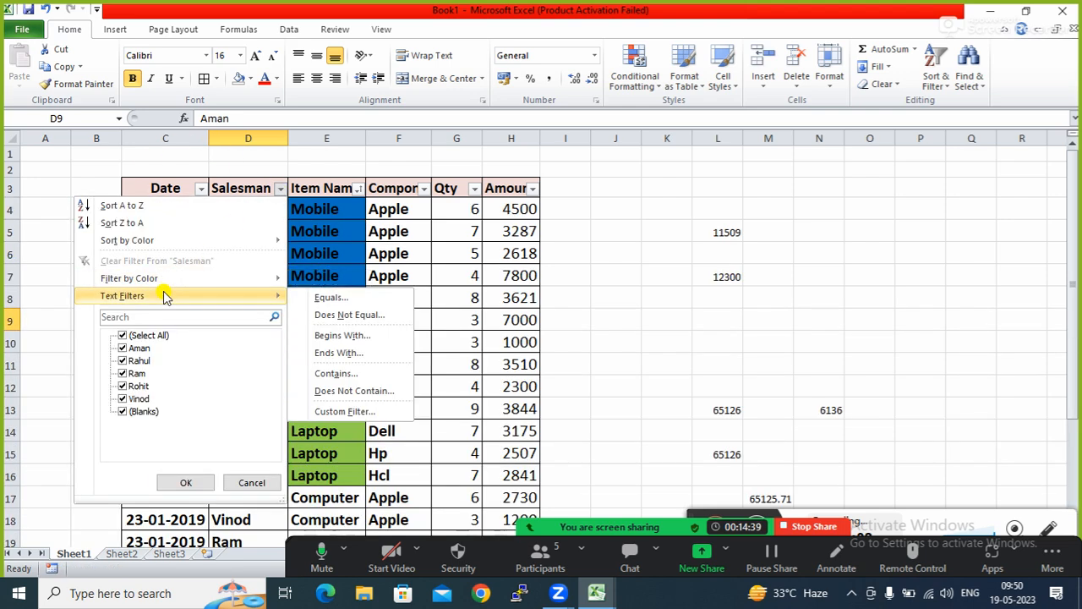
{"action": "left_click", "coordinate": [330, 315]}
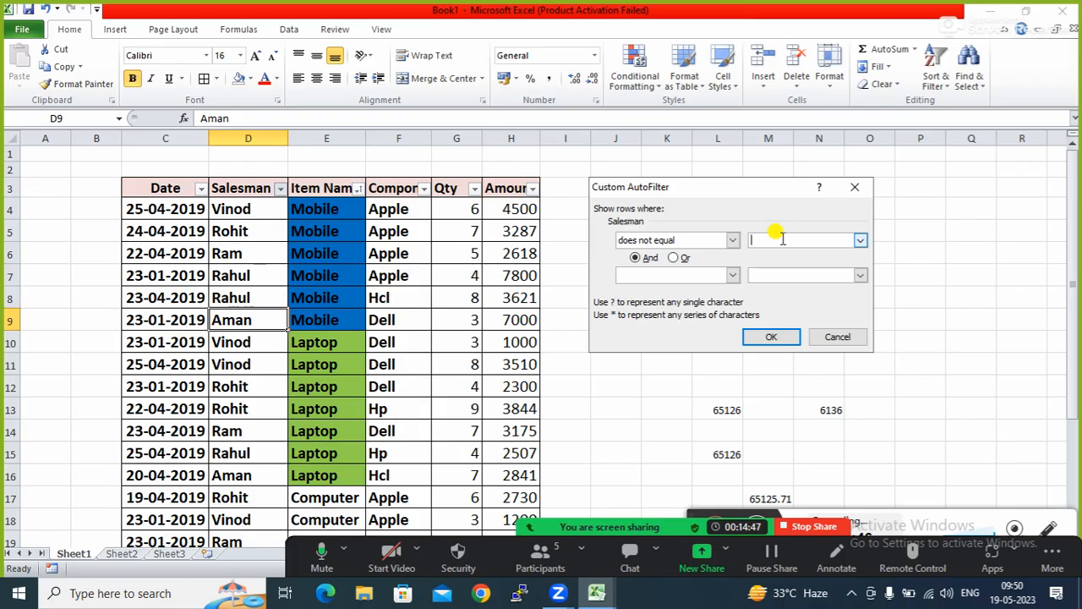
{"action": "type", "text": "ram"}
{"action": "left_click", "coordinate": [779, 338]}
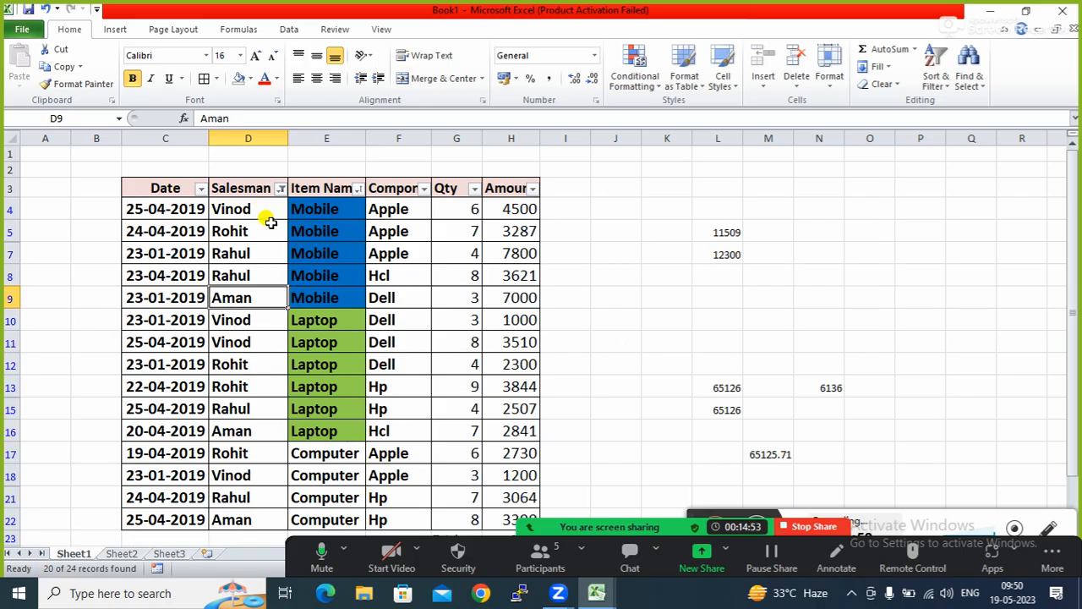
Clear the Does Not Equal filter from the Salesman column
{"action": "left_click", "coordinate": [280, 411]}
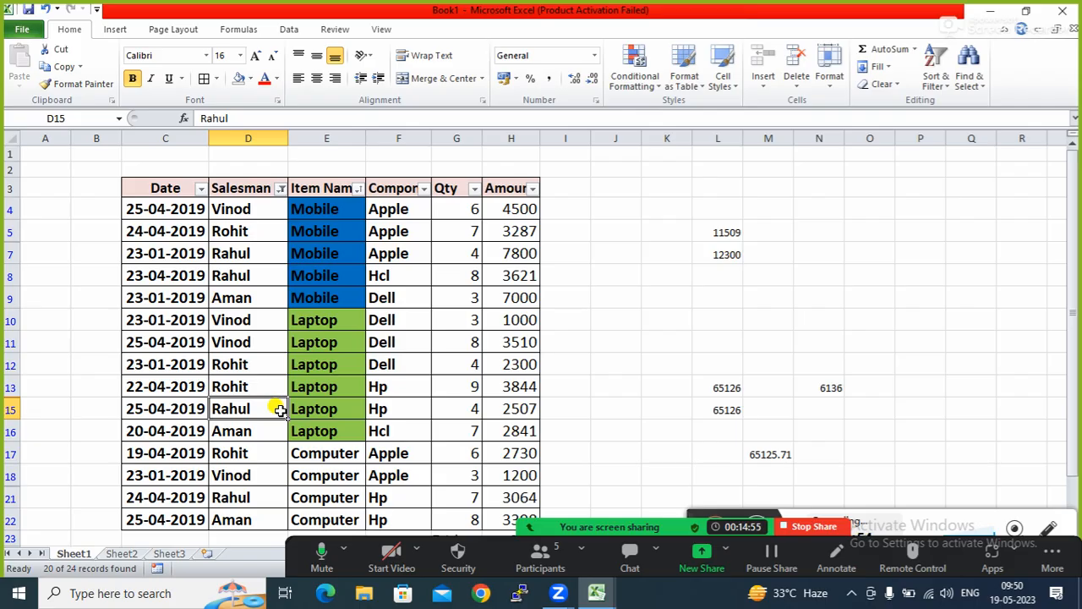
{"action": "left_click", "coordinate": [280, 190]}
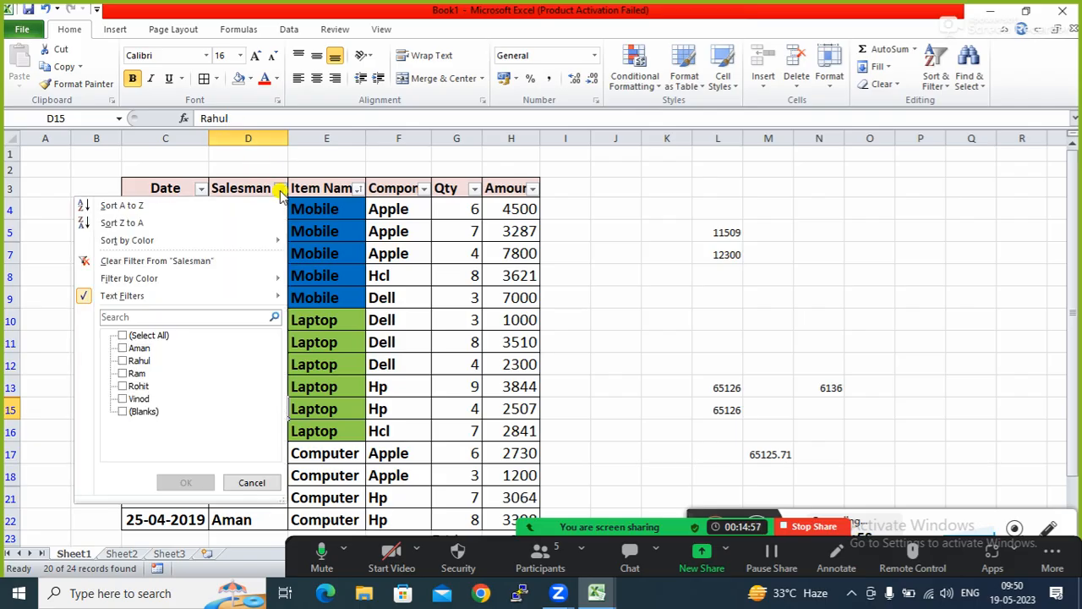
{"action": "left_click", "coordinate": [105, 263]}
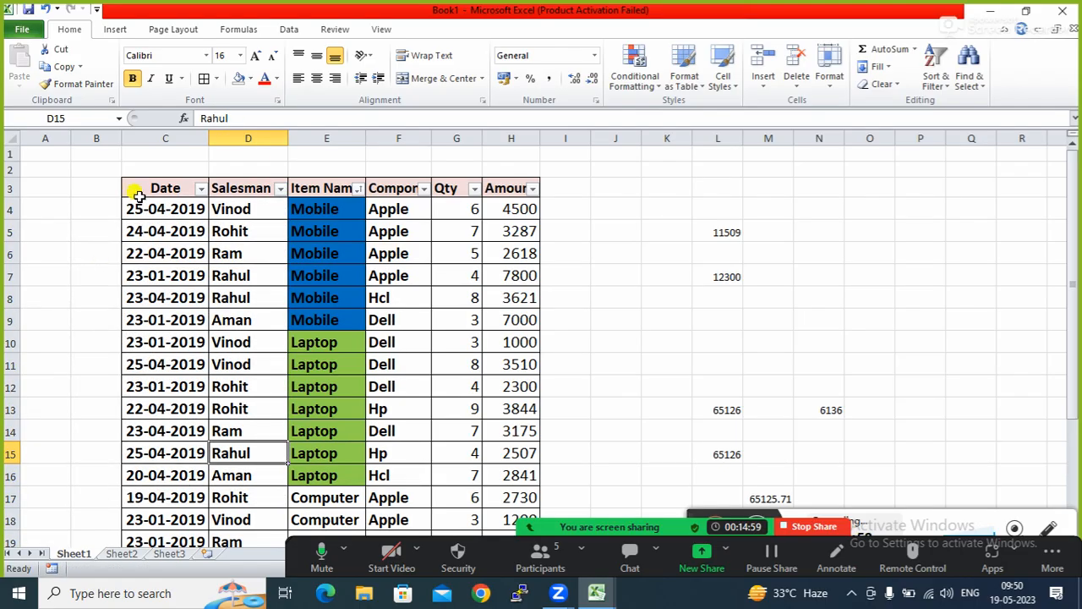
Filter the Salesman column with a Begins With text filter for the letter "v"
{"action": "left_click", "coordinate": [280, 190]}
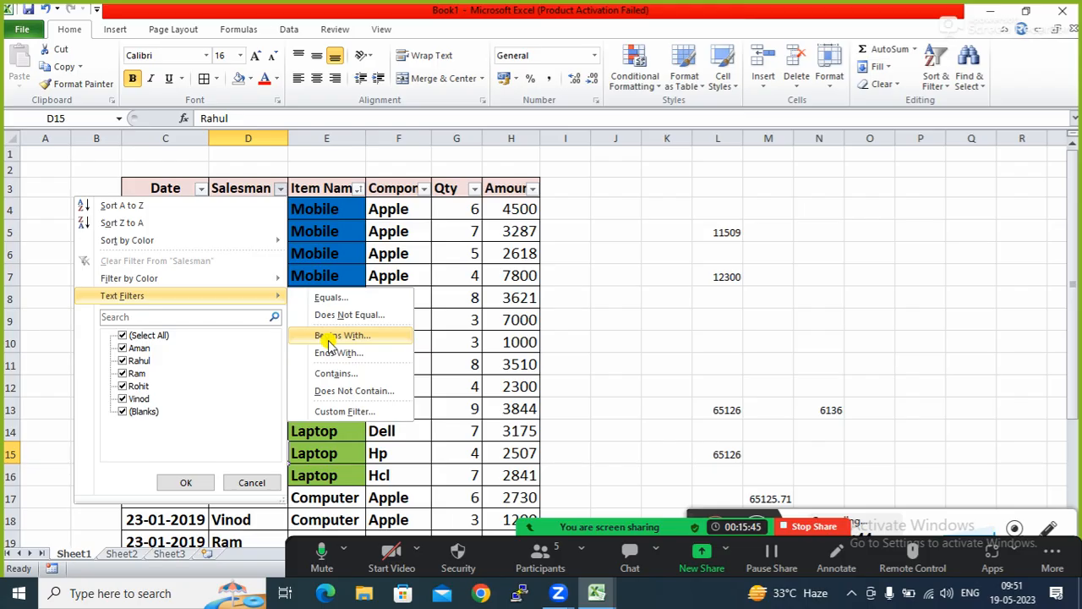
{"action": "left_click", "coordinate": [332, 339]}
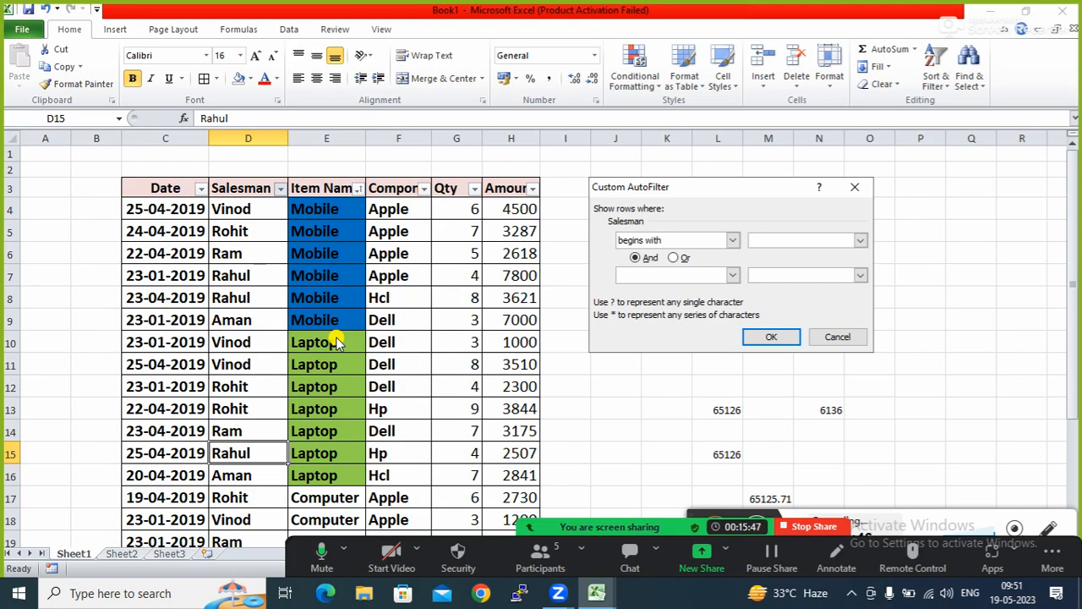
{"action": "left_click", "coordinate": [765, 242]}
{"action": "type", "text": "R"}
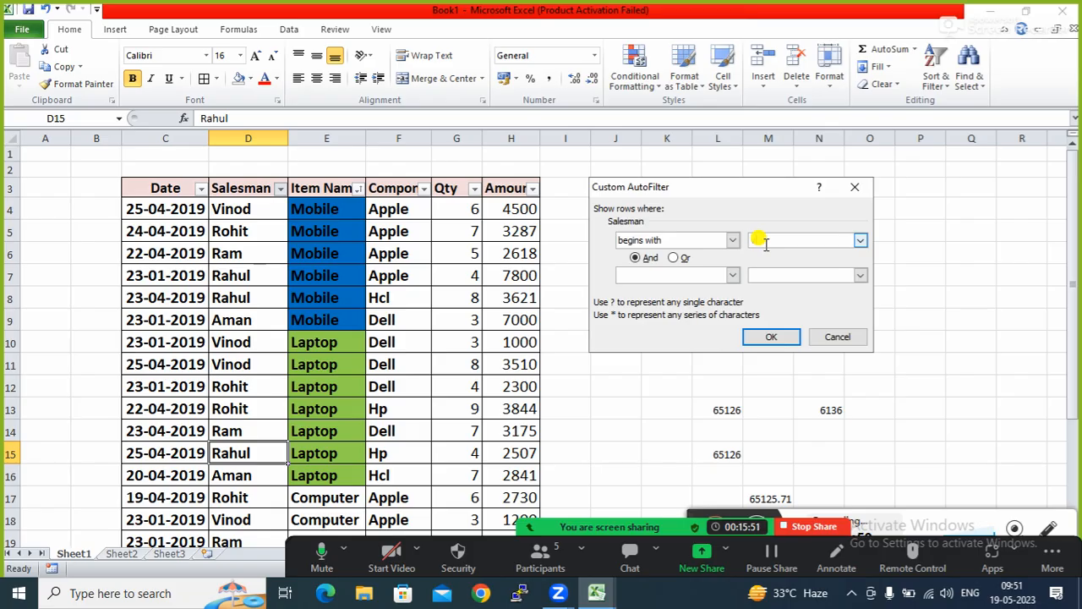
{"action": "type", "text": "v"}
{"action": "left_click", "coordinate": [771, 337]}
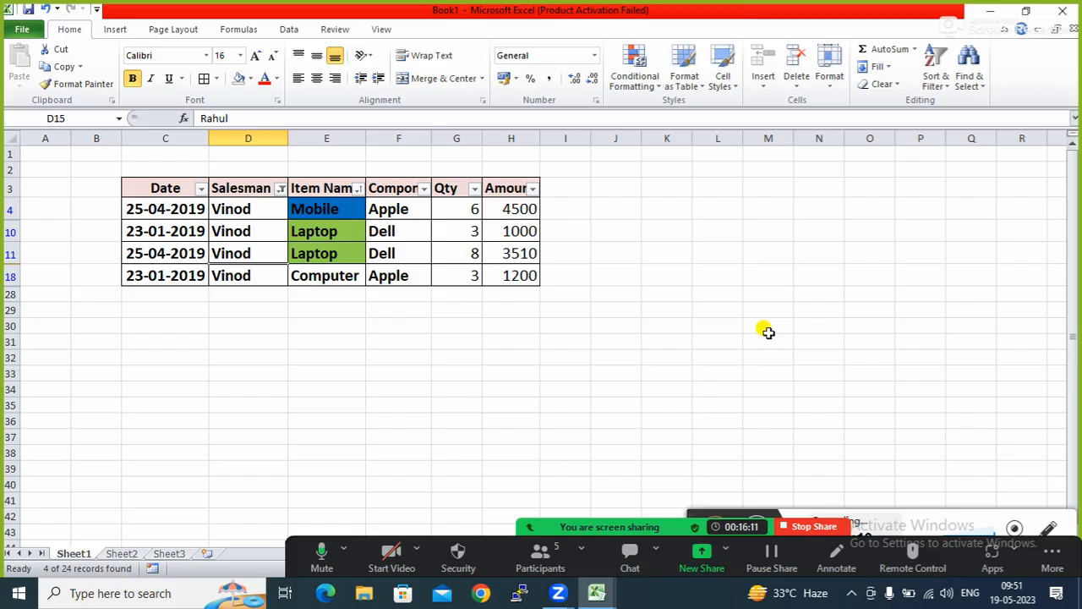
Clear the Begins With filter from the Salesman column
{"action": "left_click", "coordinate": [359, 191]}
{"action": "left_click", "coordinate": [357, 188]}
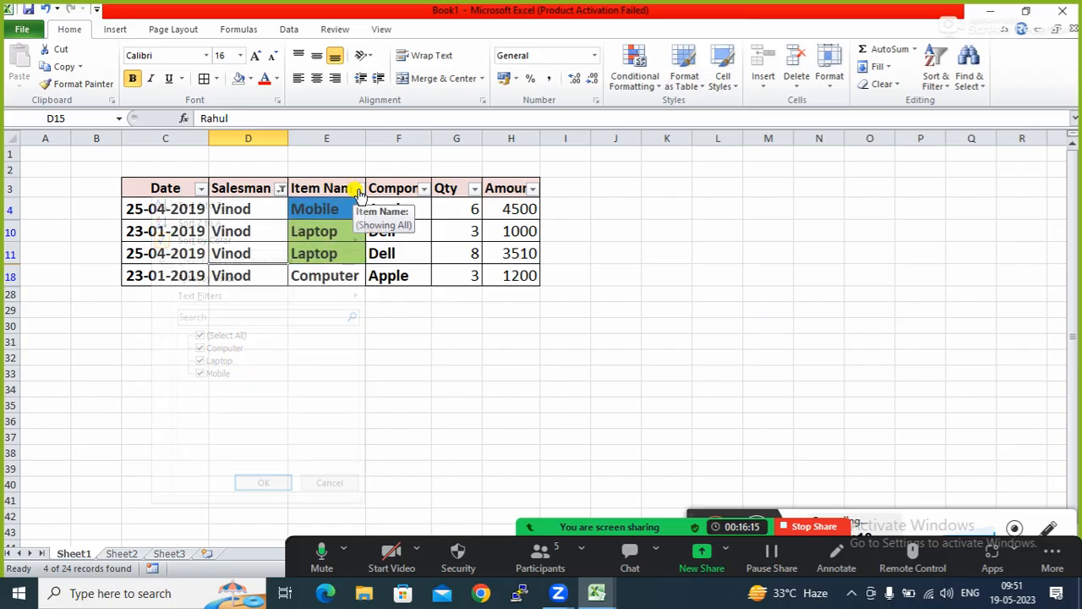
{"action": "left_click", "coordinate": [279, 190]}
{"action": "left_click", "coordinate": [153, 261]}
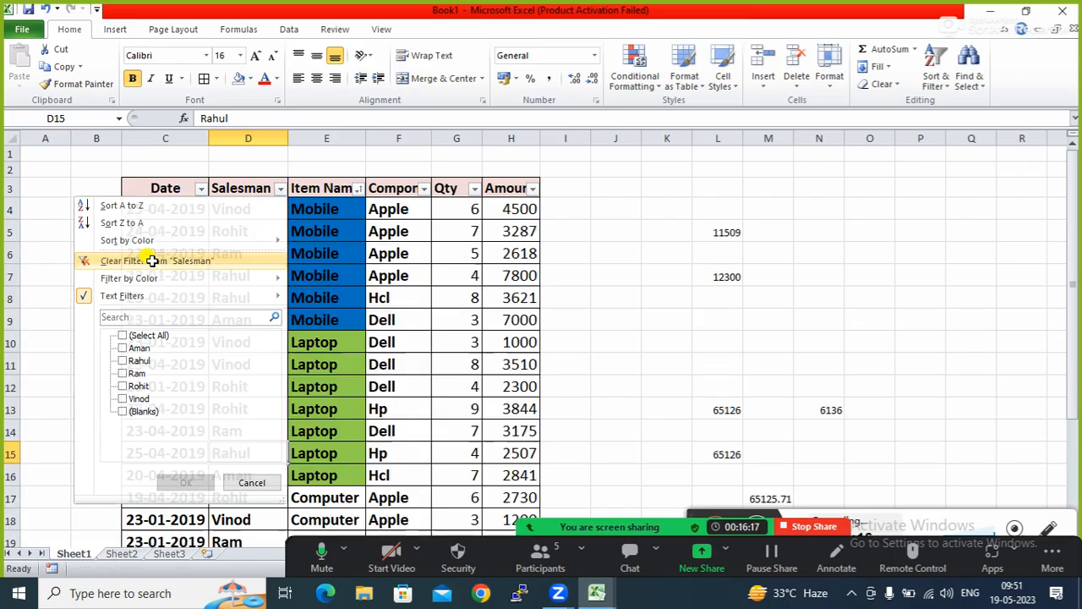
{"action": "left_click", "coordinate": [281, 192]}
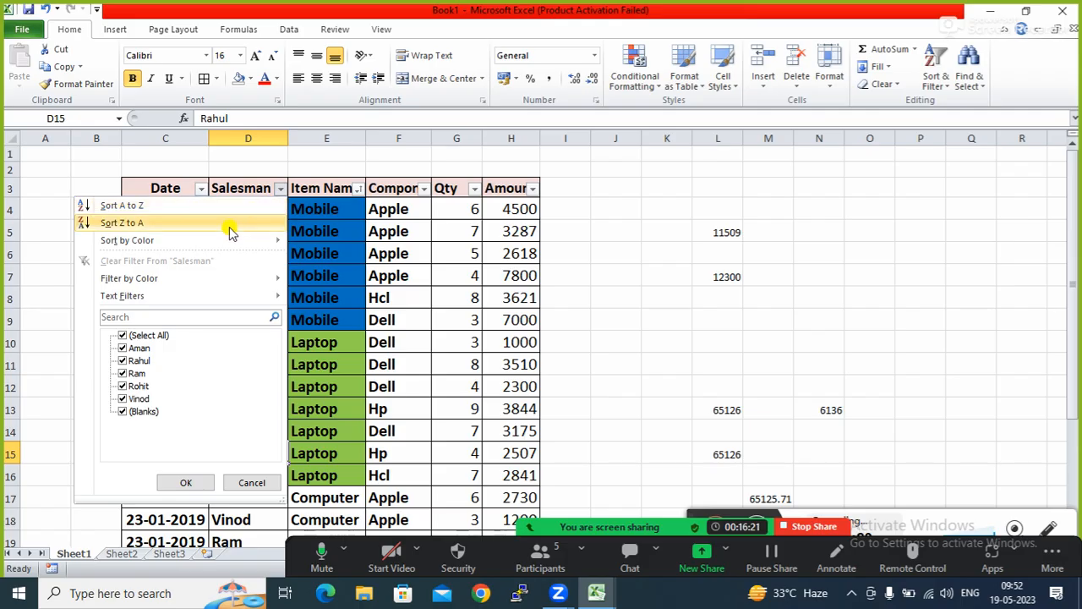
{"action": "mouse_move", "coordinate": [224, 250]}
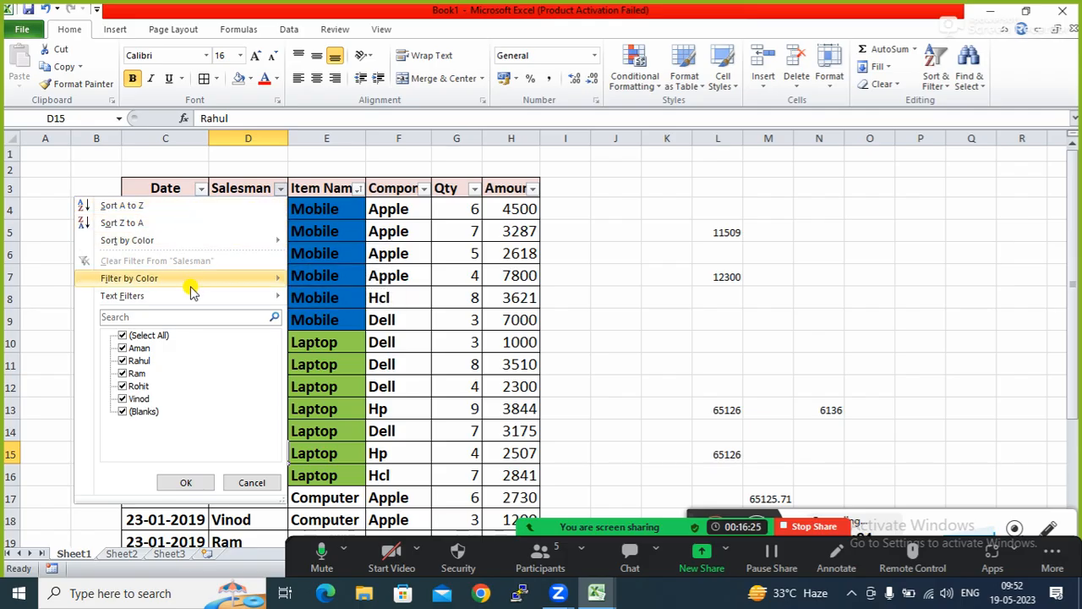
{"action": "mouse_move", "coordinate": [190, 301]}
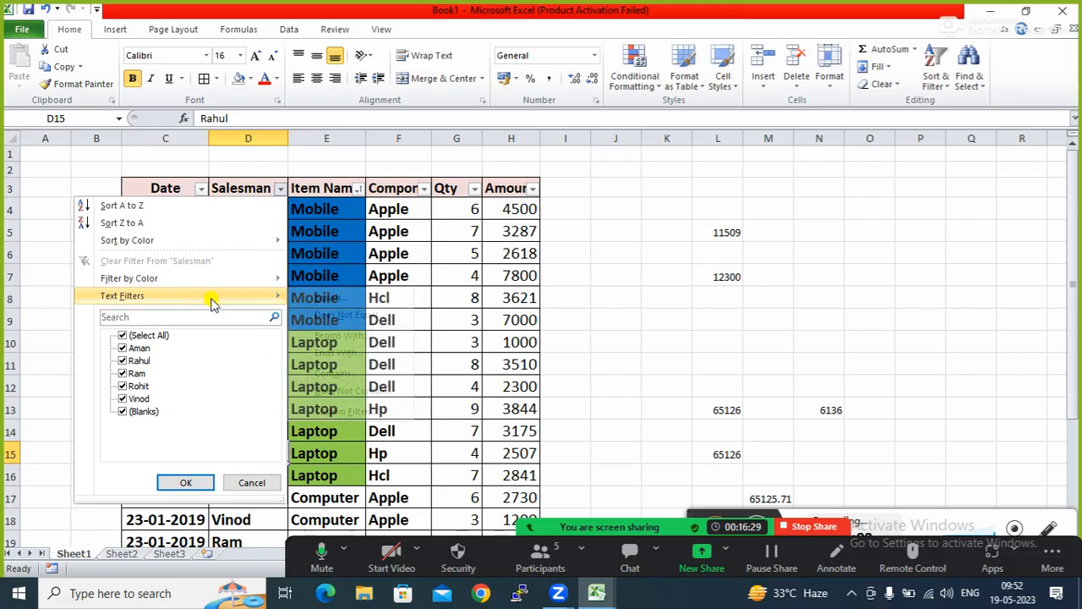
{"action": "left_click", "coordinate": [471, 318]}
{"action": "left_click", "coordinate": [232, 227]}
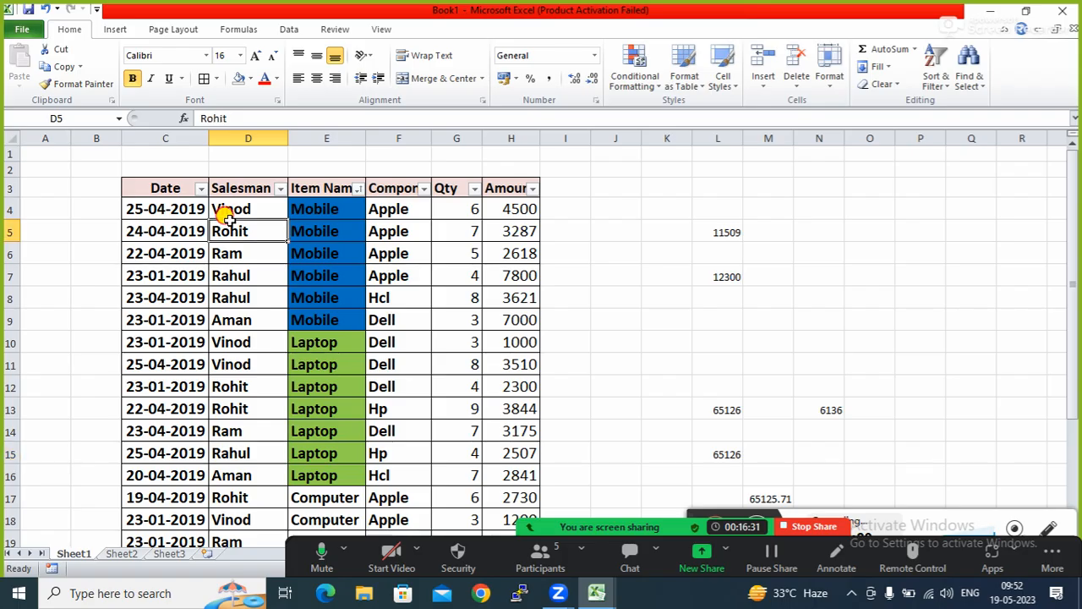
Turn off filtering on the sales table to remove the filter arrows from its header row
{"action": "left_click", "coordinate": [243, 191]}
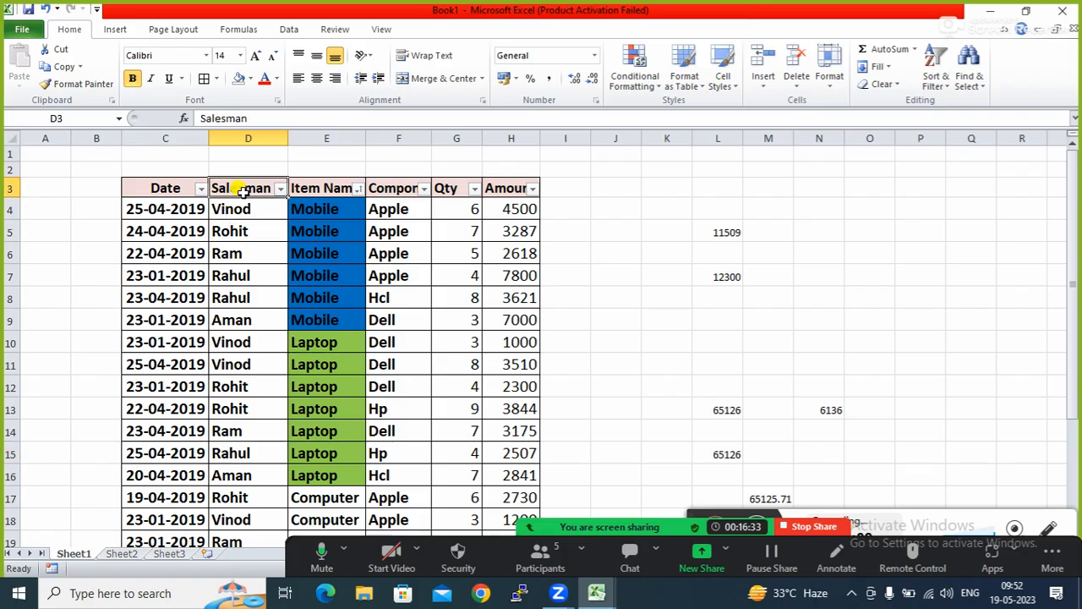
{"action": "left_click", "coordinate": [950, 84]}
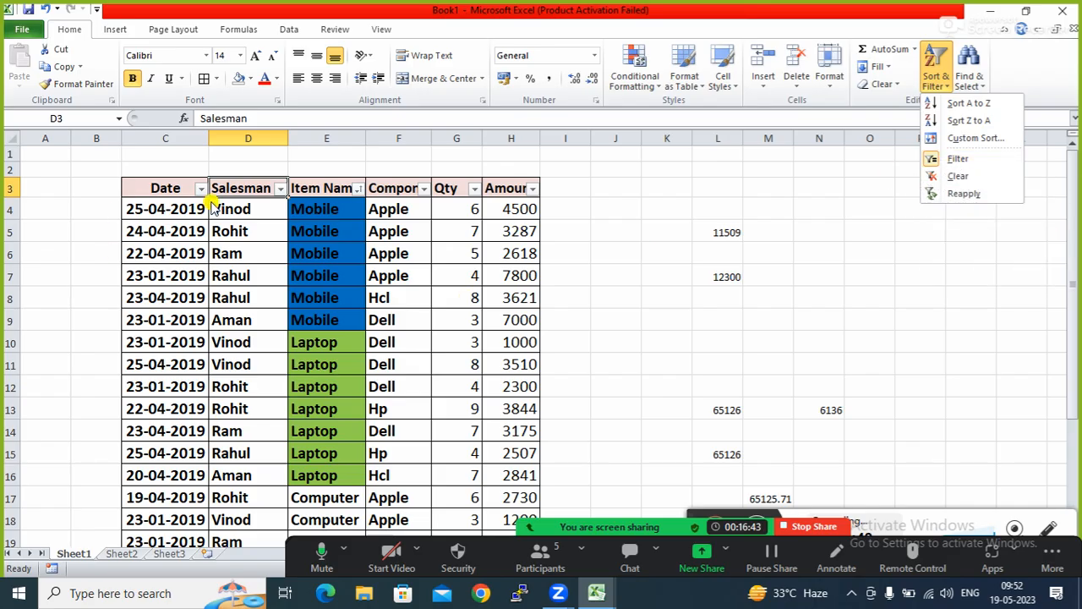
{"action": "left_click", "coordinate": [968, 159]}
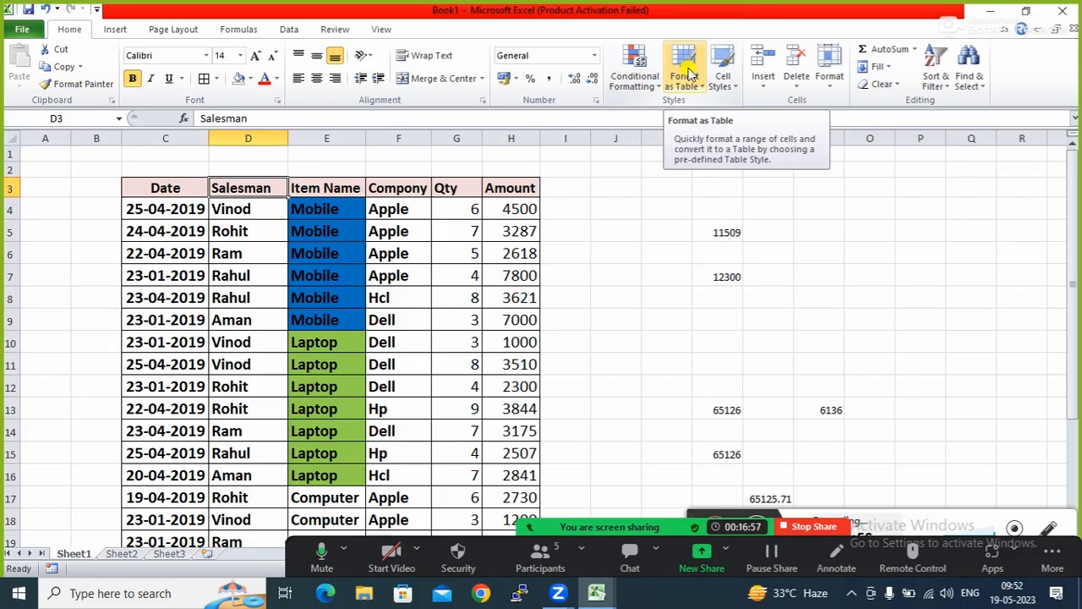
{"action": "left_click", "coordinate": [943, 88]}
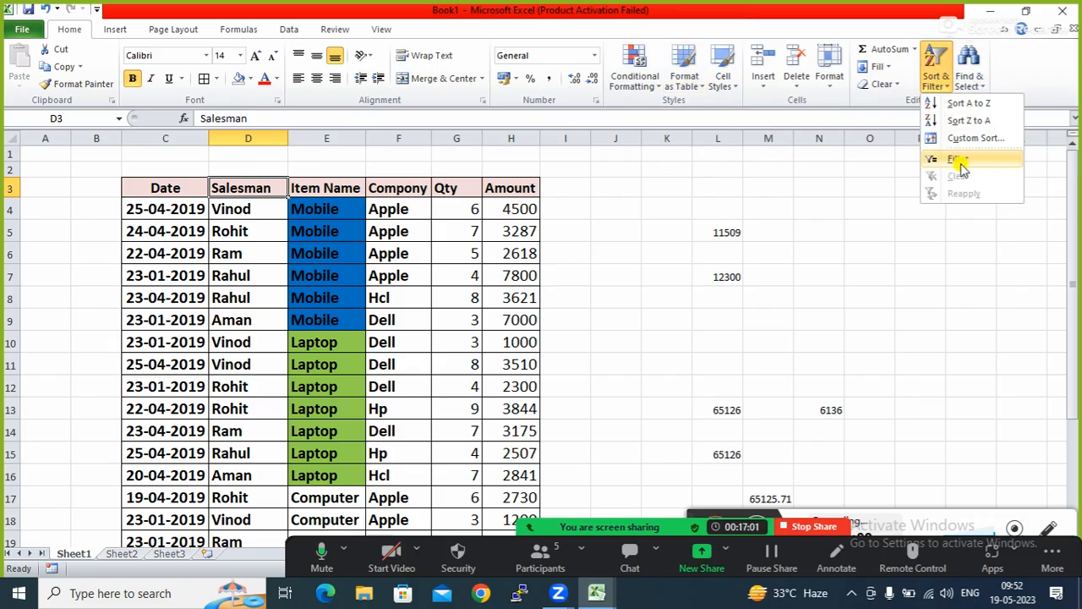
{"action": "left_click", "coordinate": [954, 228]}
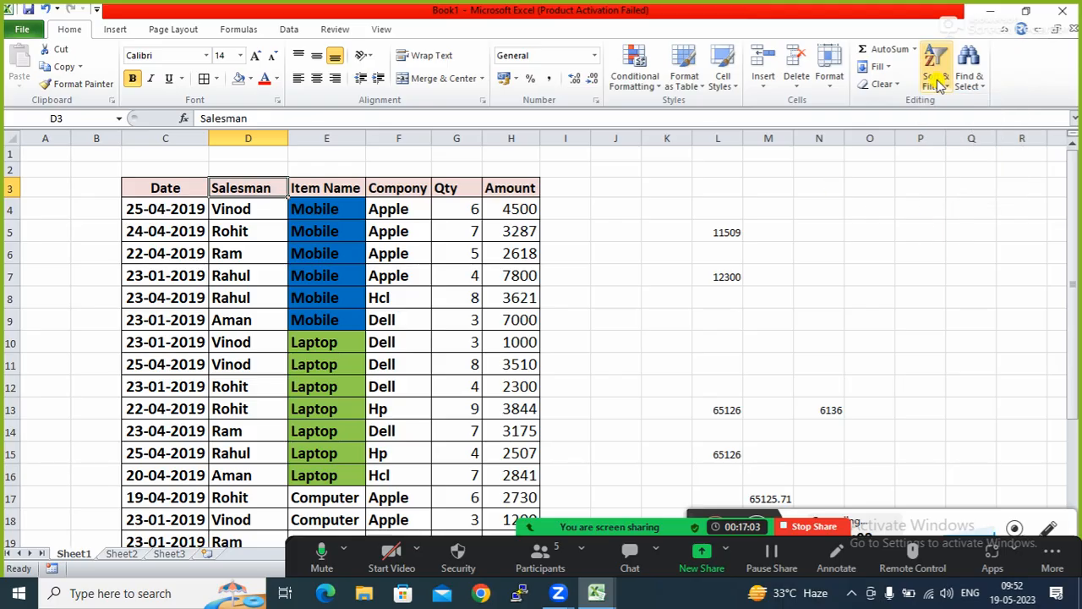
{"action": "left_click", "coordinate": [982, 88]}
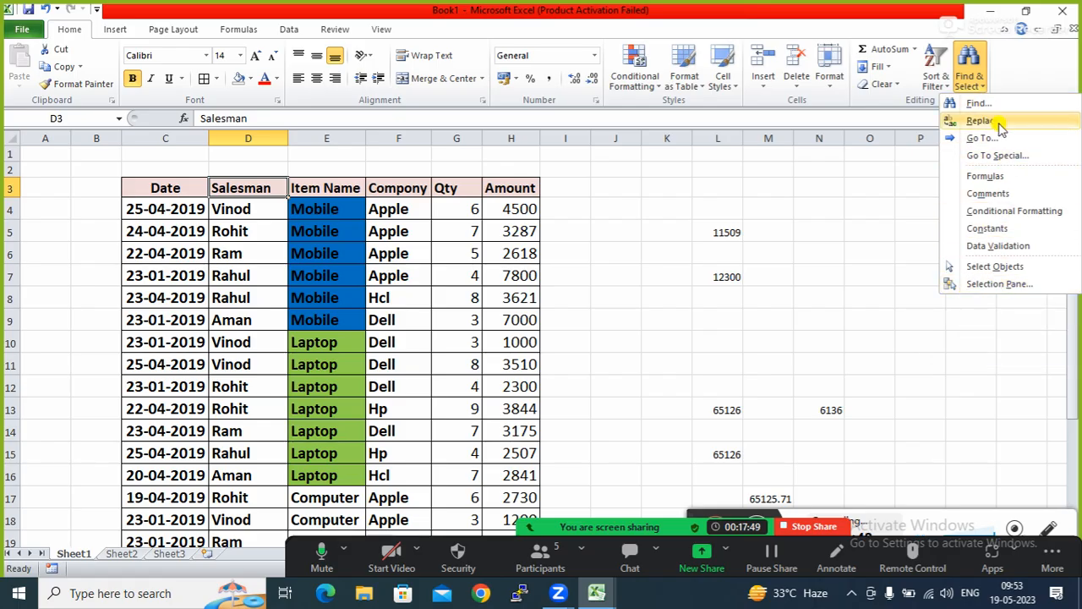
{"action": "left_click", "coordinate": [853, 297]}
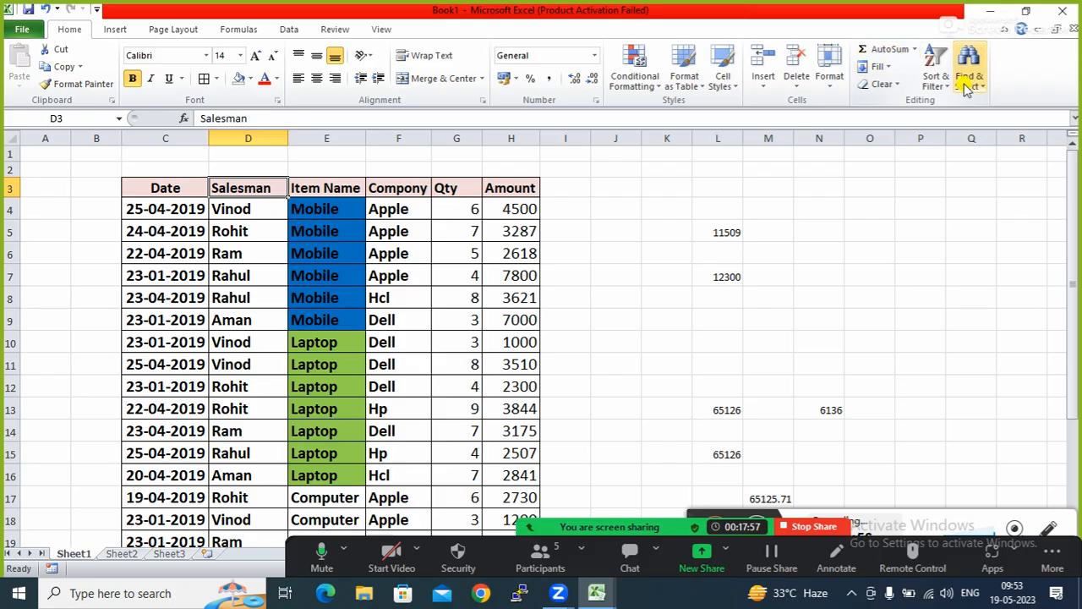
{"action": "left_click", "coordinate": [873, 252]}
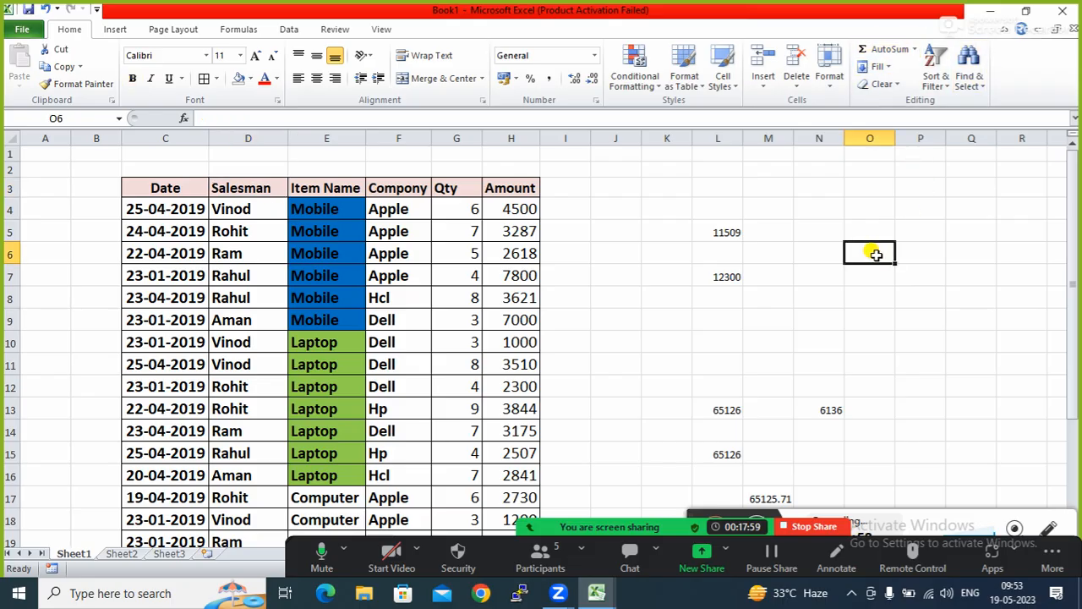